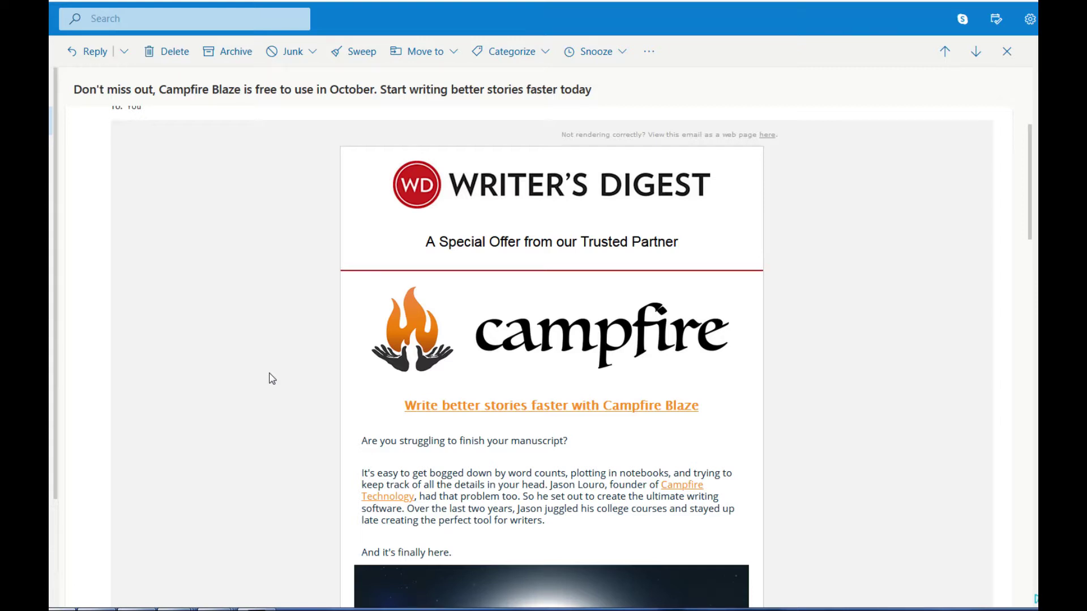
# Read through the Campfire Blaze promotional email from the introduction down to the free trial offer.
pyautogui.scroll(-3, 272, 379)
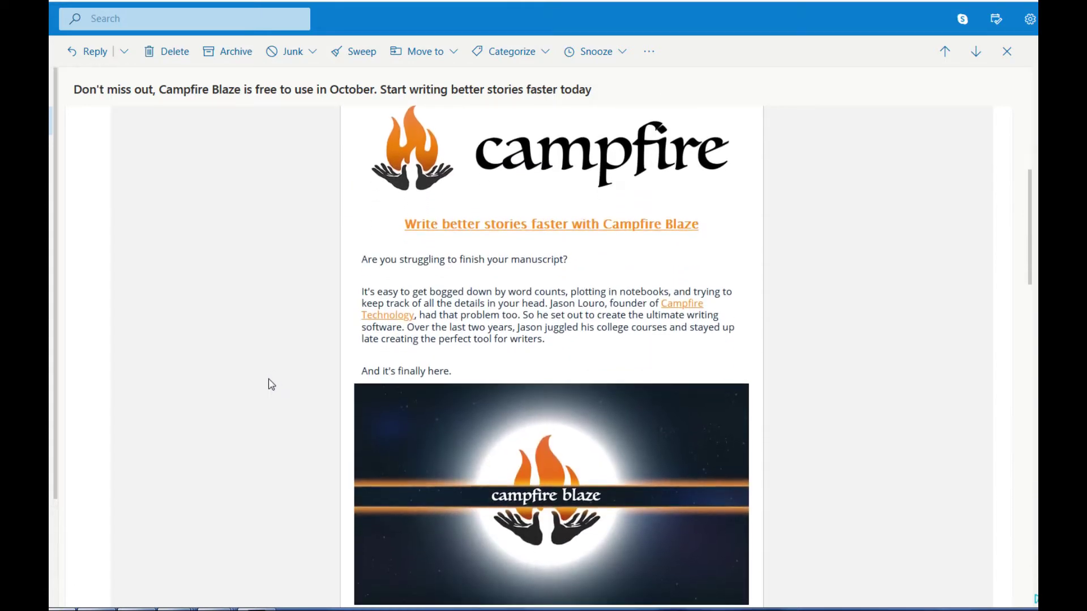
pyautogui.scroll(-1, 273, 385)
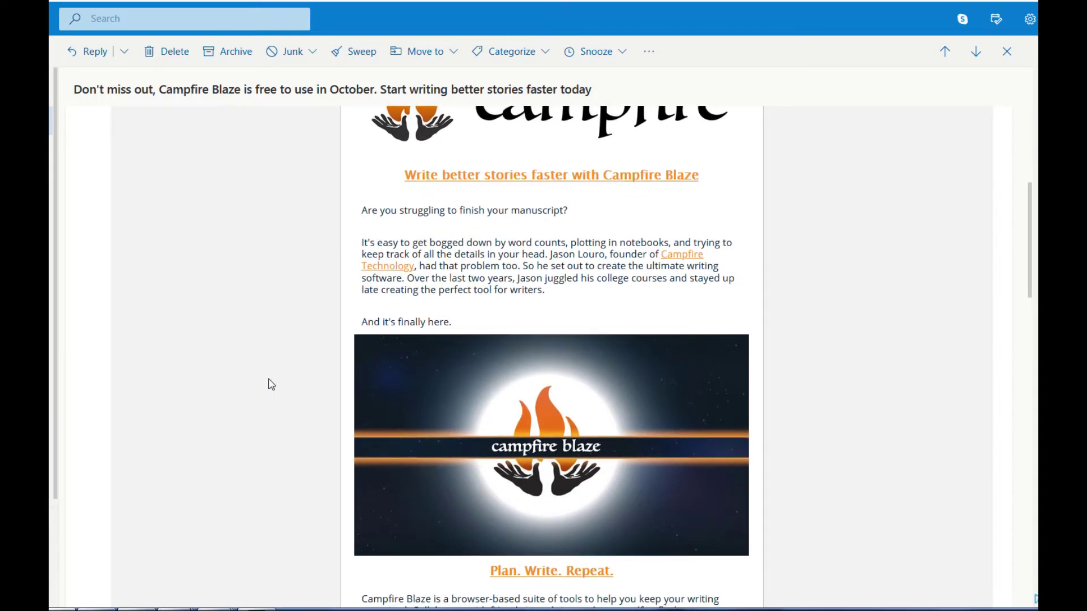
pyautogui.scroll(-1, 272, 385)
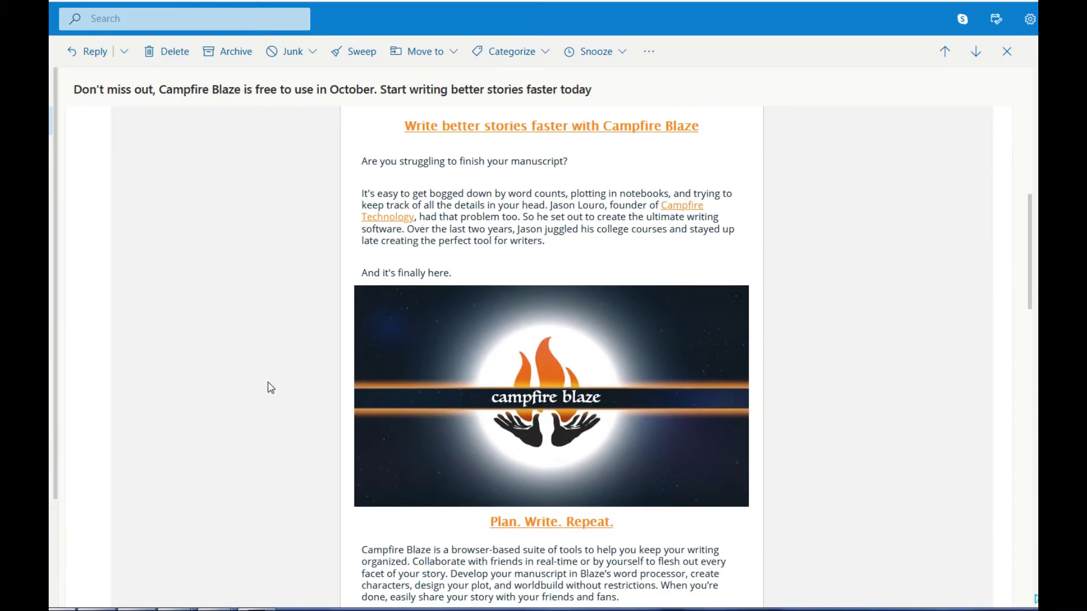
pyautogui.scroll(-1, 268, 383)
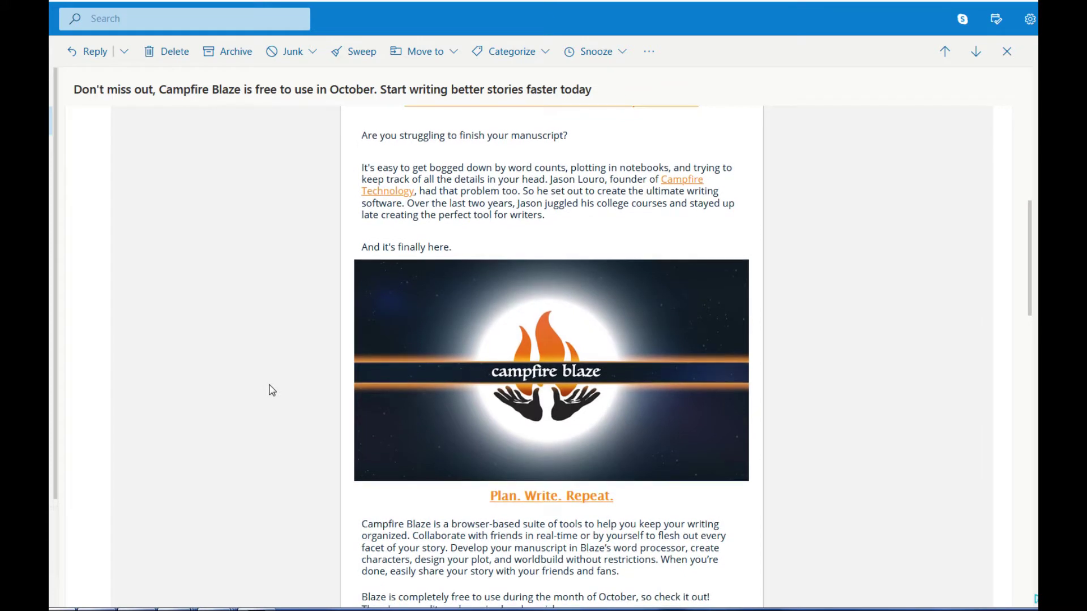
pyautogui.scroll(-4, 272, 391)
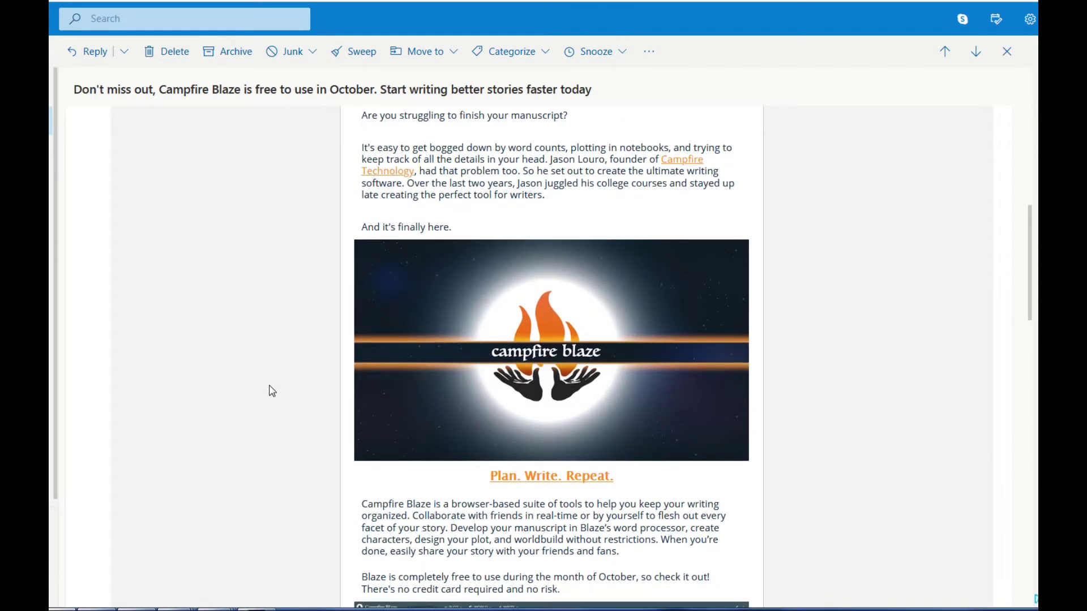
pyautogui.scroll(-2, 272, 391)
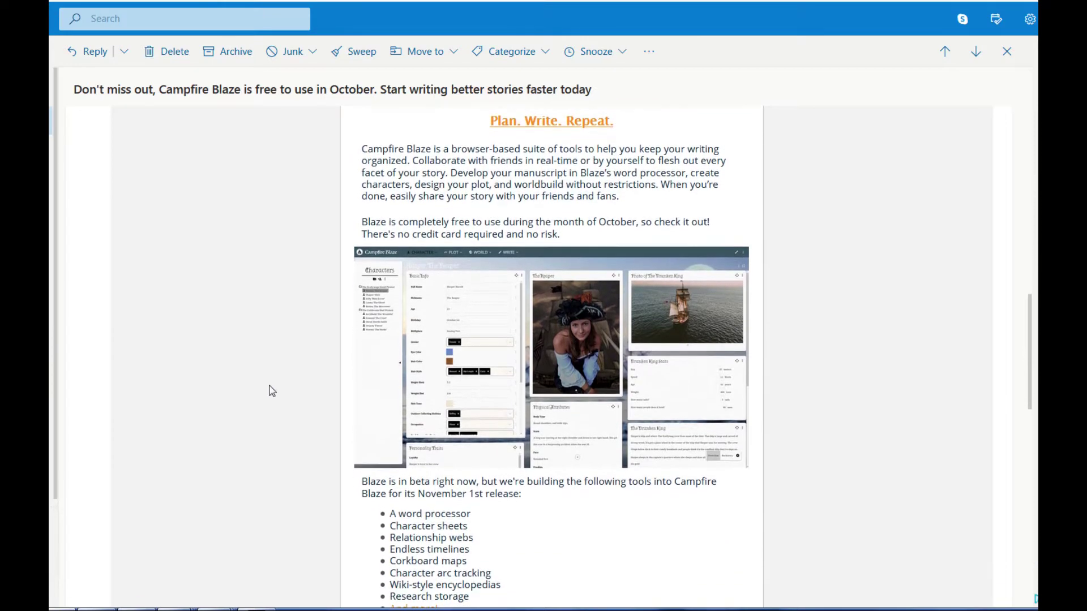
pyautogui.scroll(-3, 271, 391)
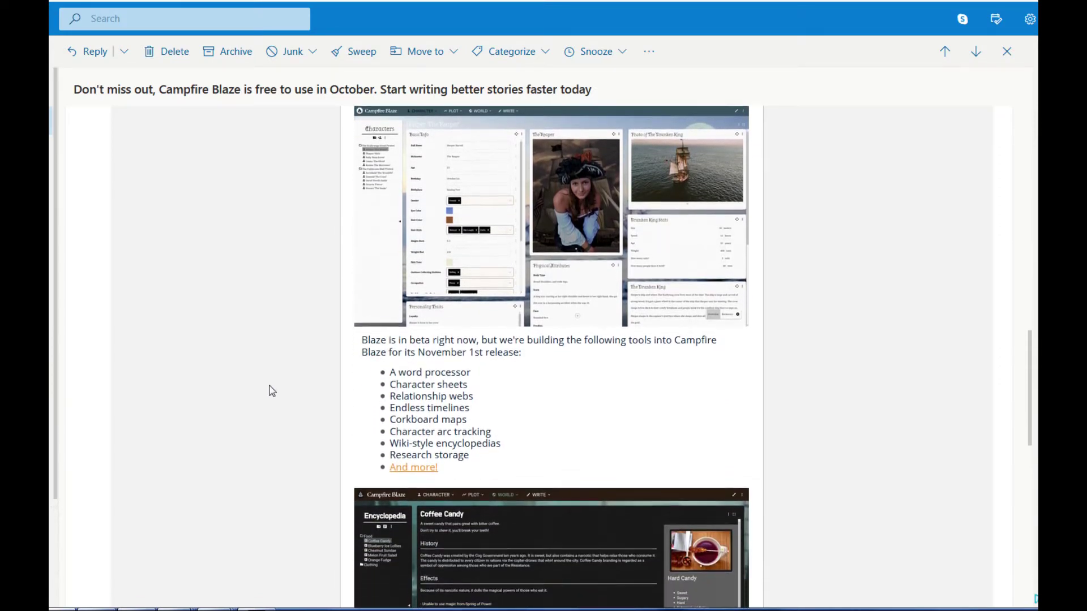
pyautogui.scroll(-2, 271, 391)
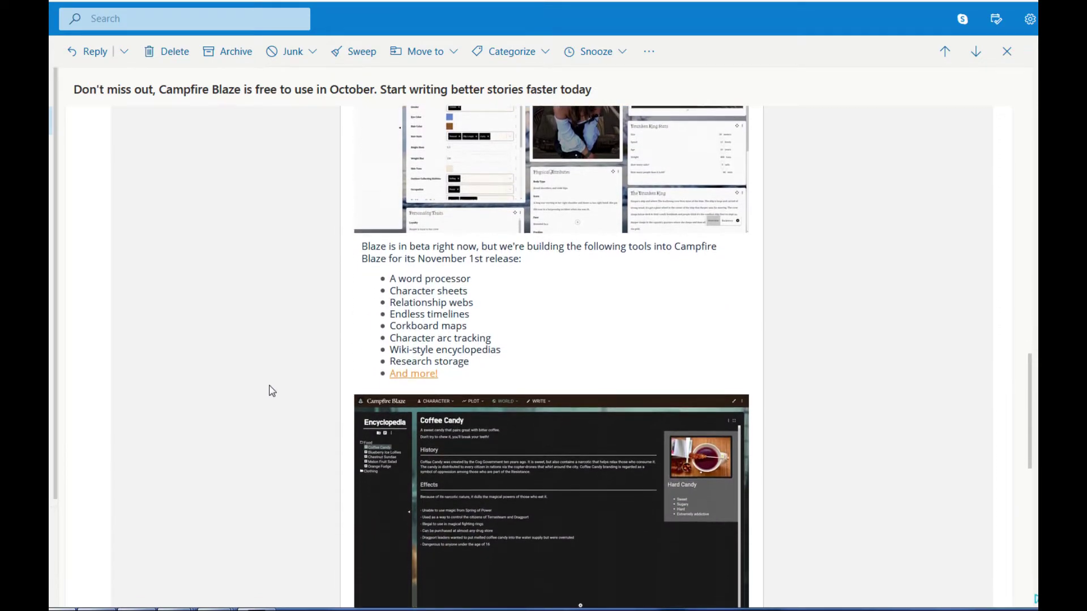
pyautogui.scroll(-1, 271, 391)
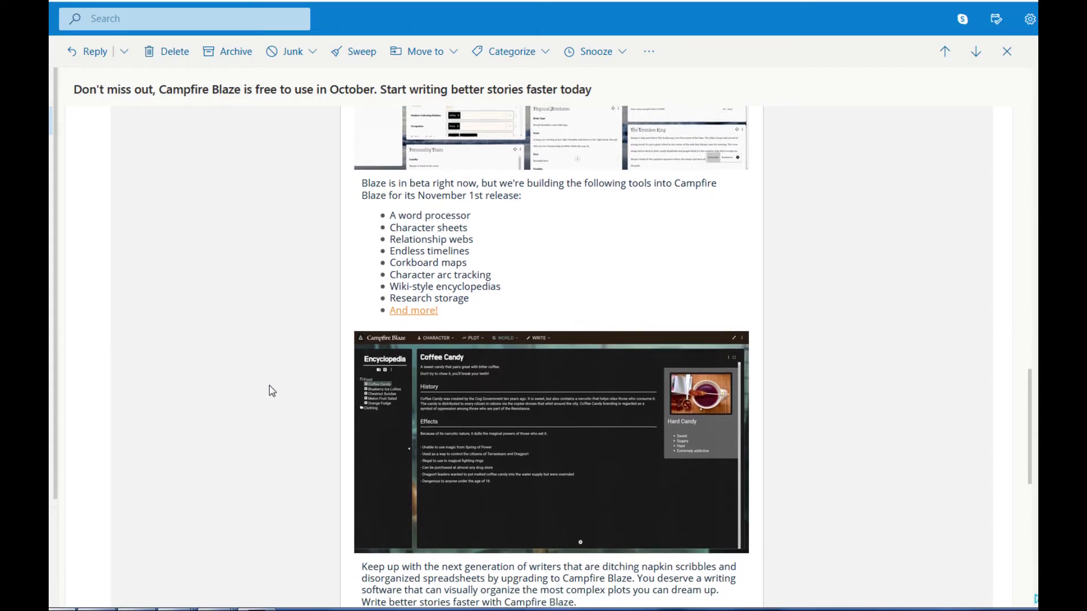
pyautogui.scroll(-2, 272, 390)
pyautogui.scroll(-4, 271, 391)
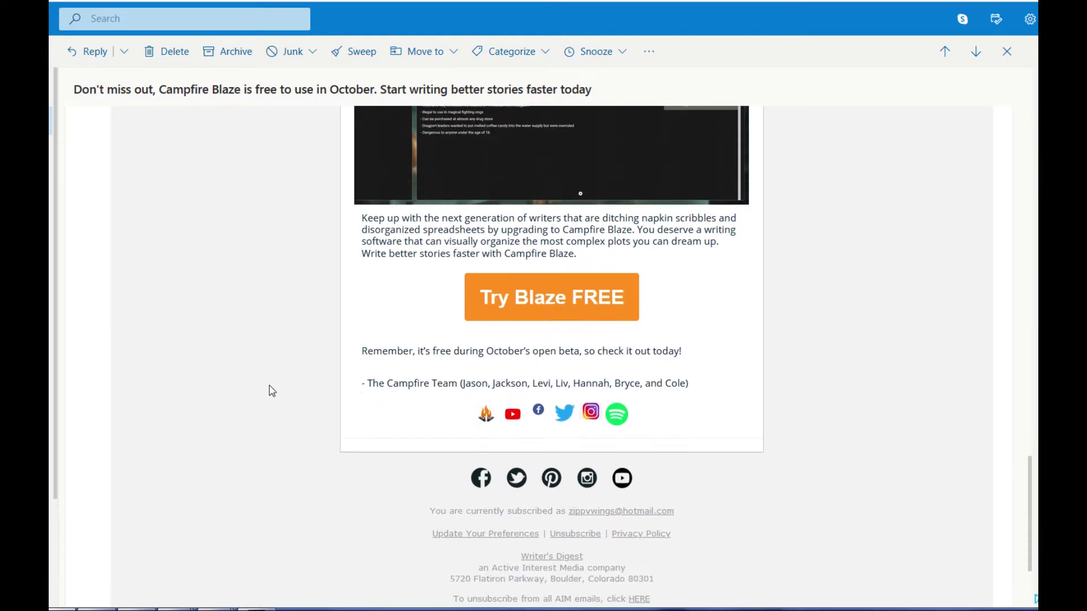
pyautogui.scroll(-1, 272, 391)
# Review the email's list of Campfire Blaze tools together with the character and encyclopedia sample images.
pyautogui.scroll(2, 271, 390)
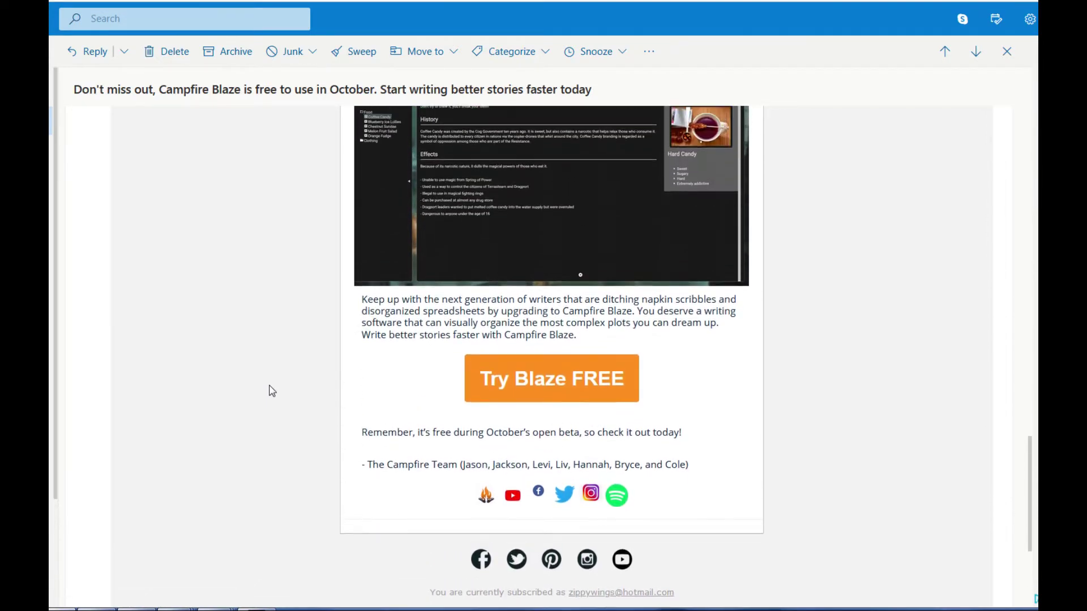
pyautogui.scroll(3, 271, 391)
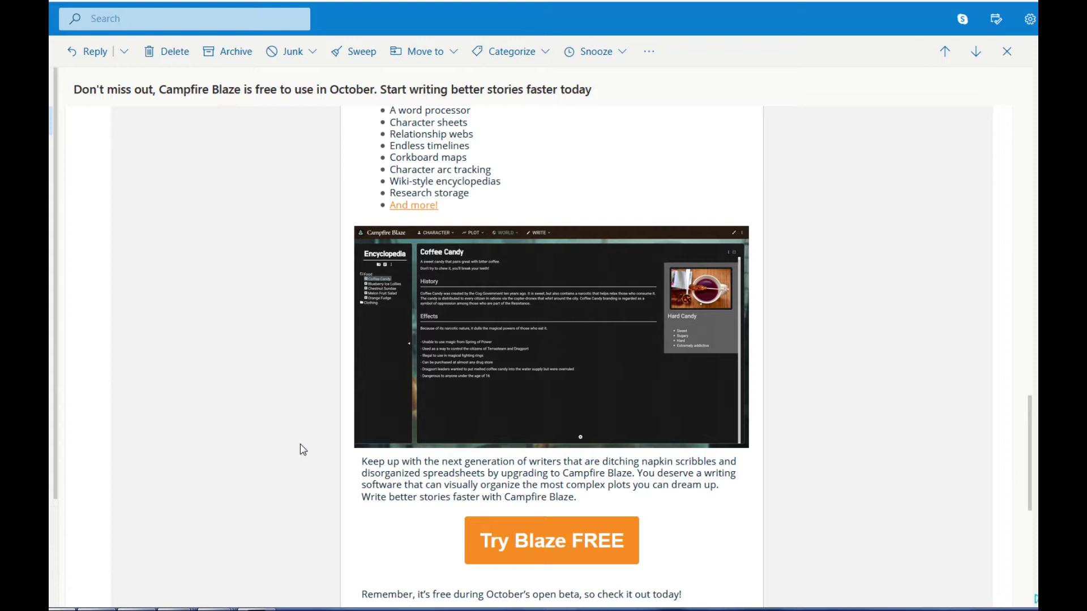
pyautogui.scroll(2, 310, 446)
pyautogui.scroll(5, 316, 407)
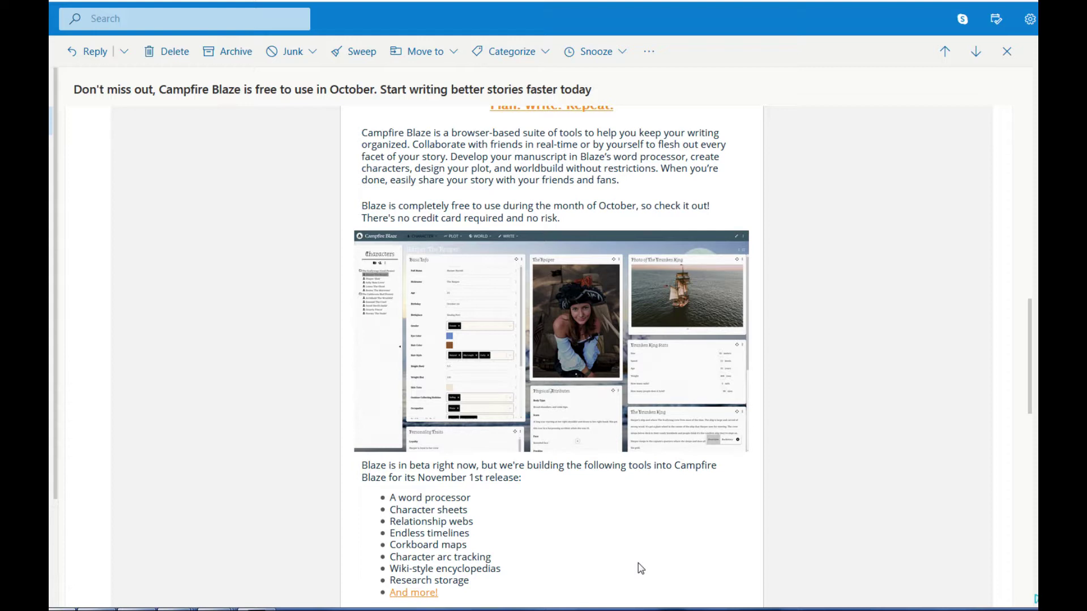
pyautogui.scroll(-3, 641, 567)
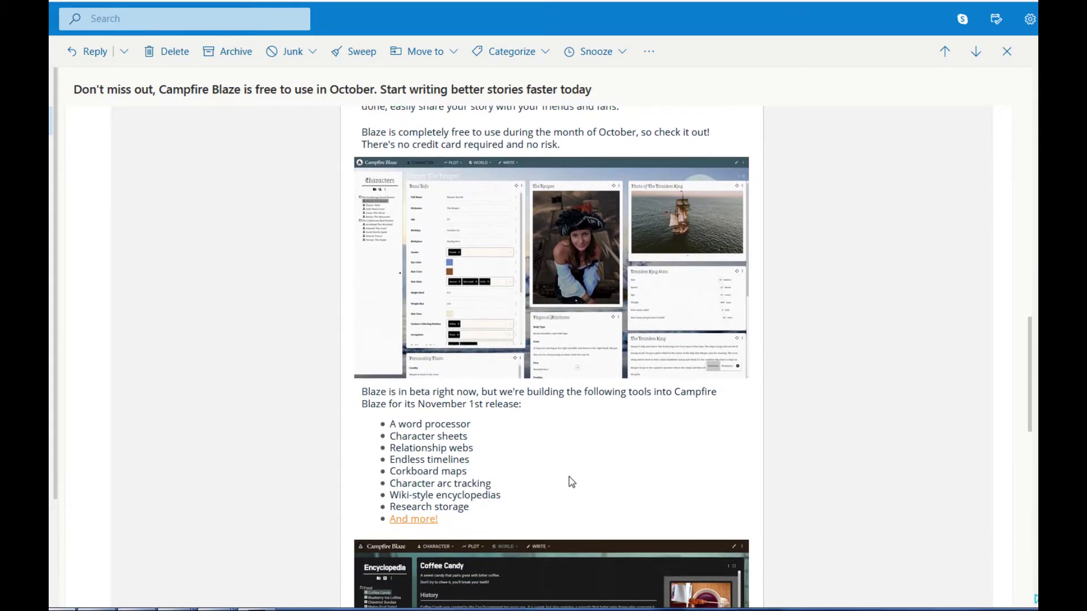
pyautogui.scroll(-3, 570, 482)
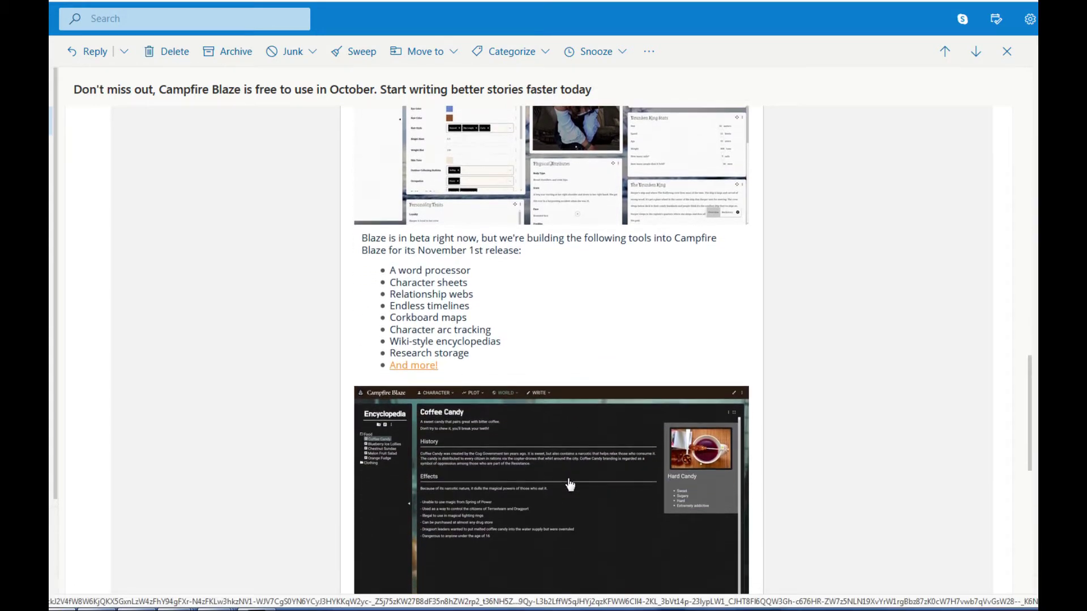
pyautogui.scroll(-2, 569, 485)
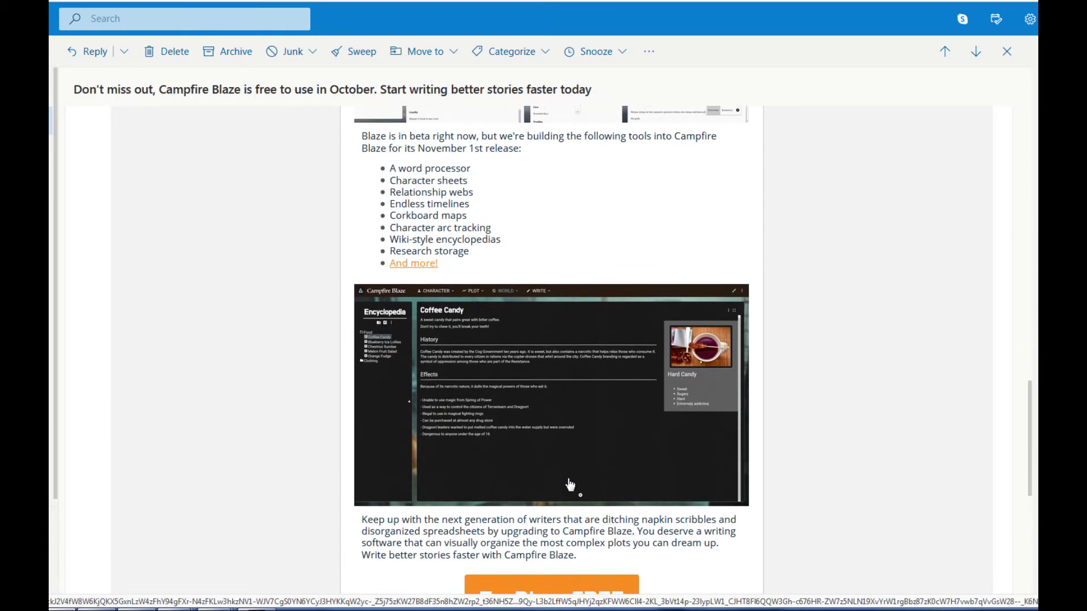
pyautogui.scroll(-1, 661, 468)
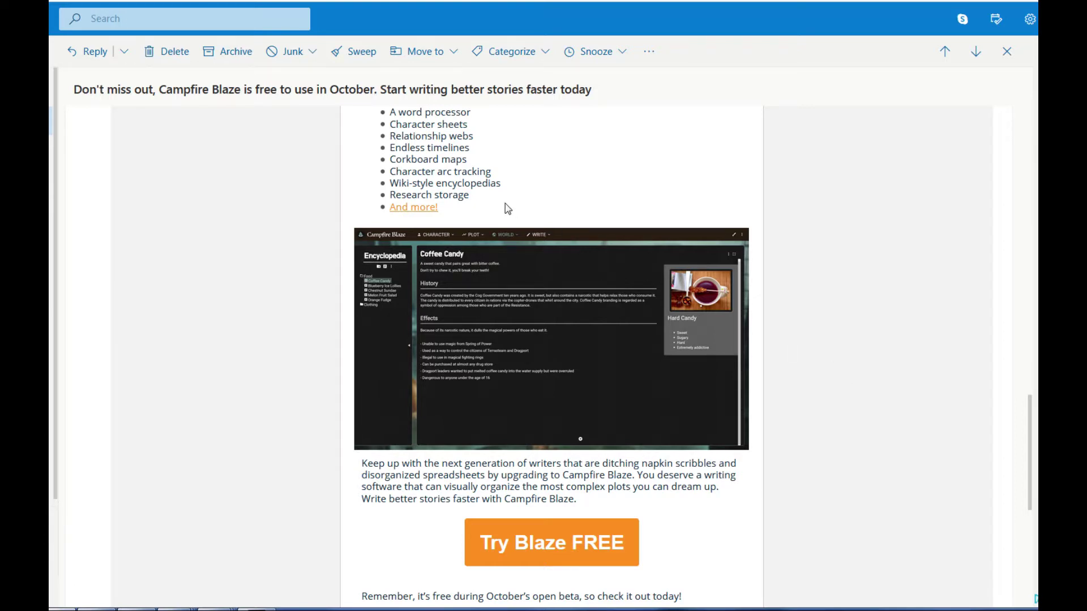
pyautogui.scroll(3, 397, 270)
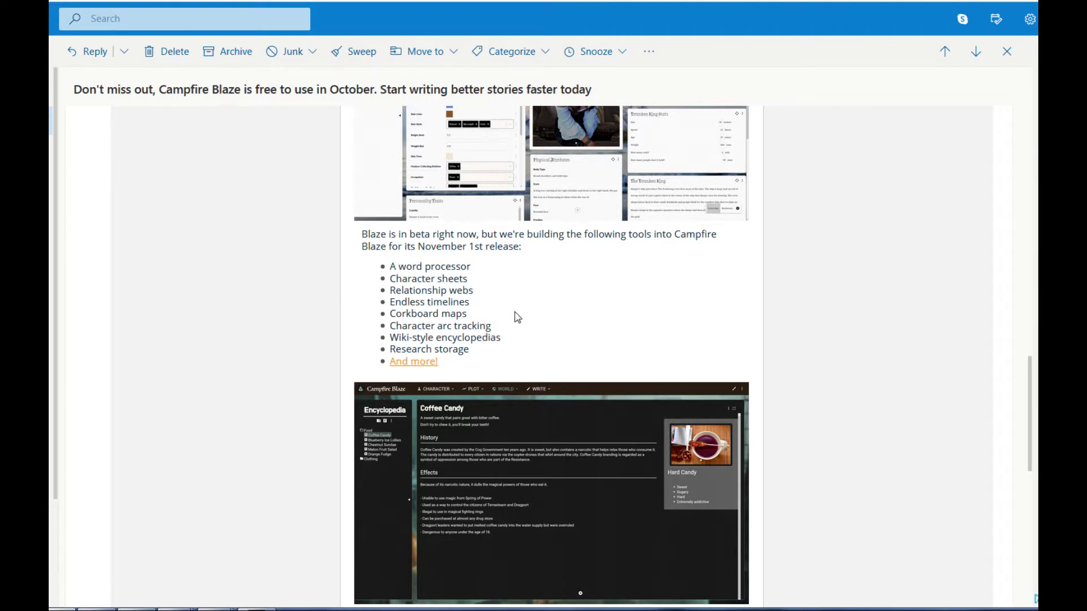
pyautogui.scroll(4, 515, 315)
pyautogui.scroll(1, 780, 321)
pyautogui.scroll(-1, 785, 325)
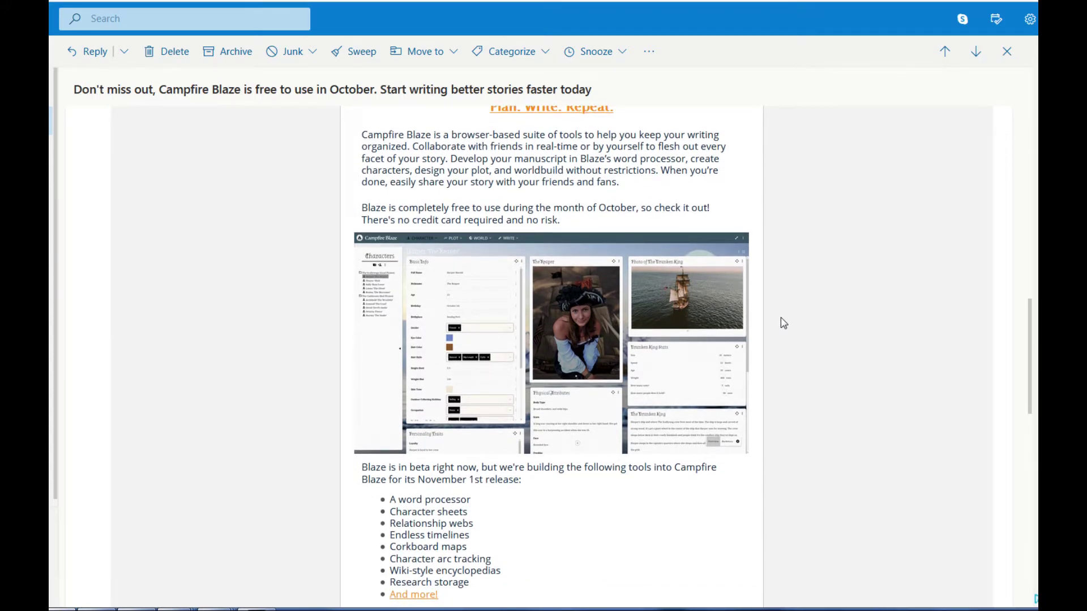
pyautogui.scroll(-1, 779, 321)
pyautogui.scroll(-2, 778, 258)
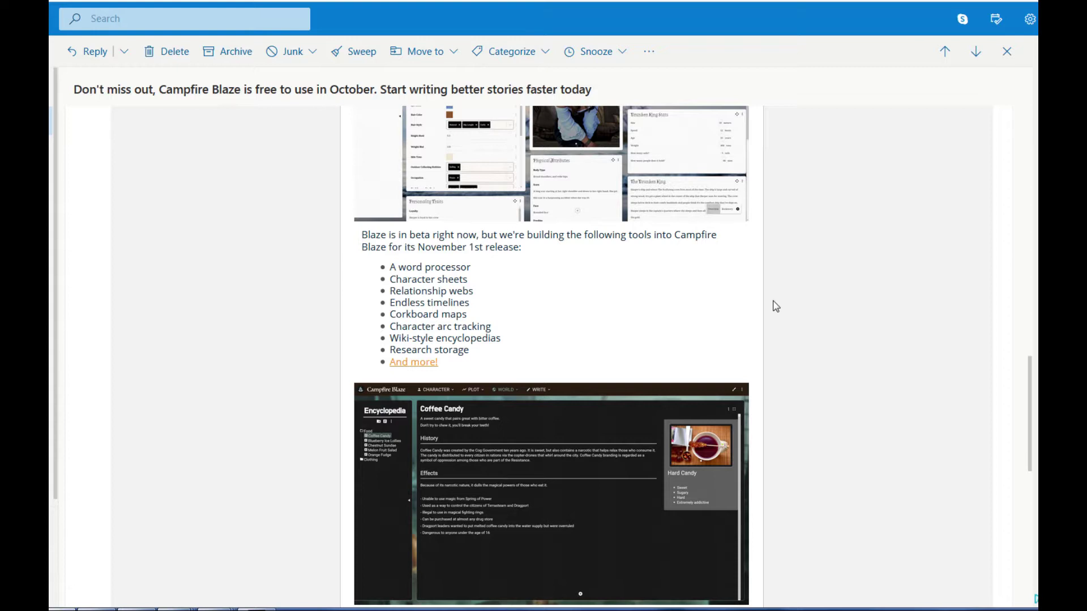
pyautogui.scroll(-1, 778, 306)
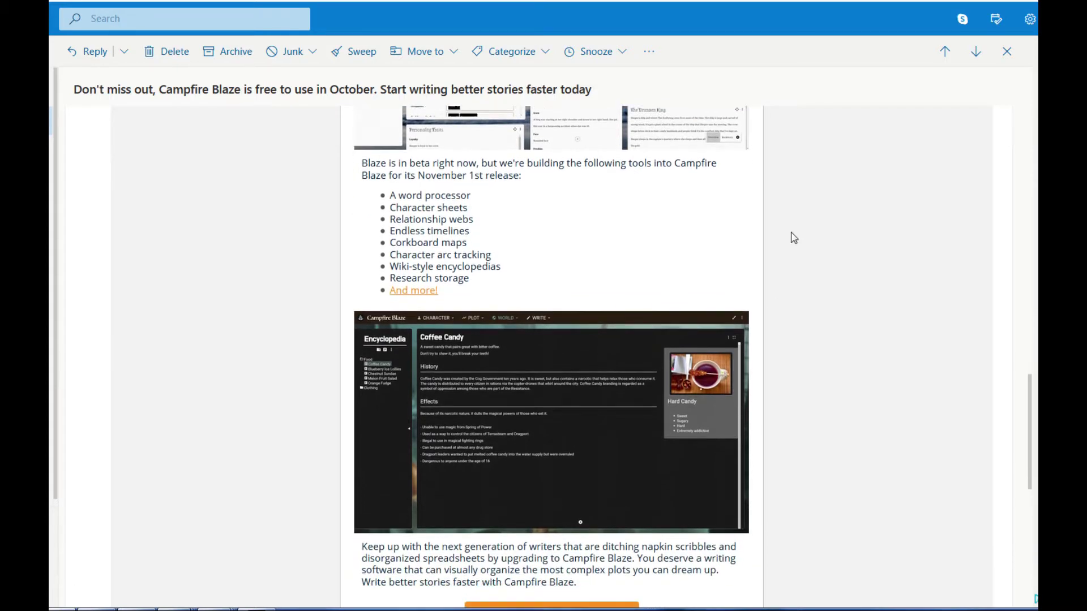
pyautogui.scroll(5, 512, 385)
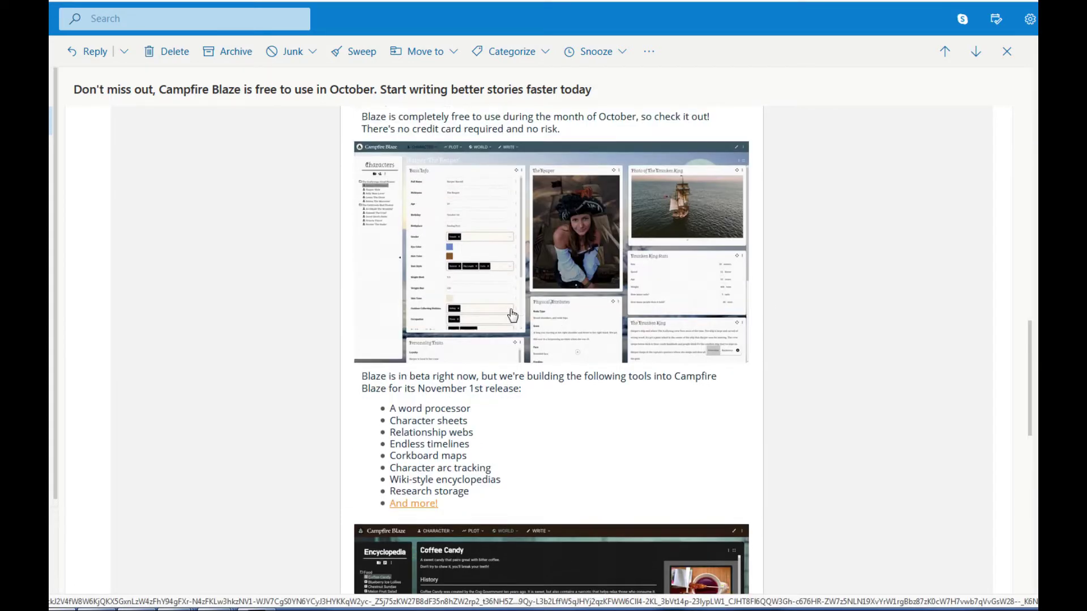
pyautogui.scroll(-4, 525, 355)
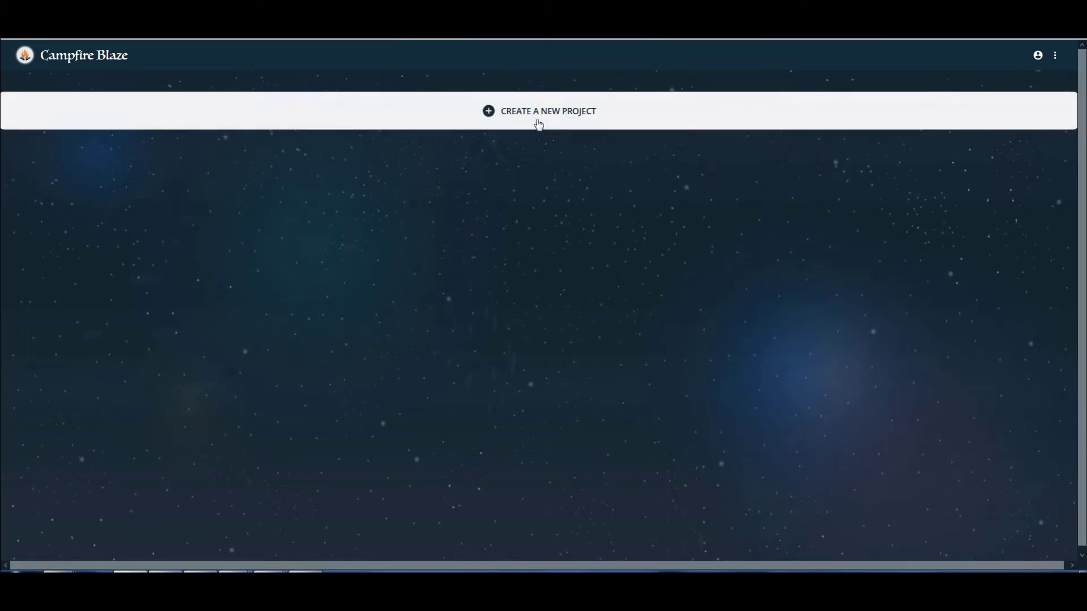
# Switch to Campfire Blaze and create a new project.
pyautogui.click(493, 112)
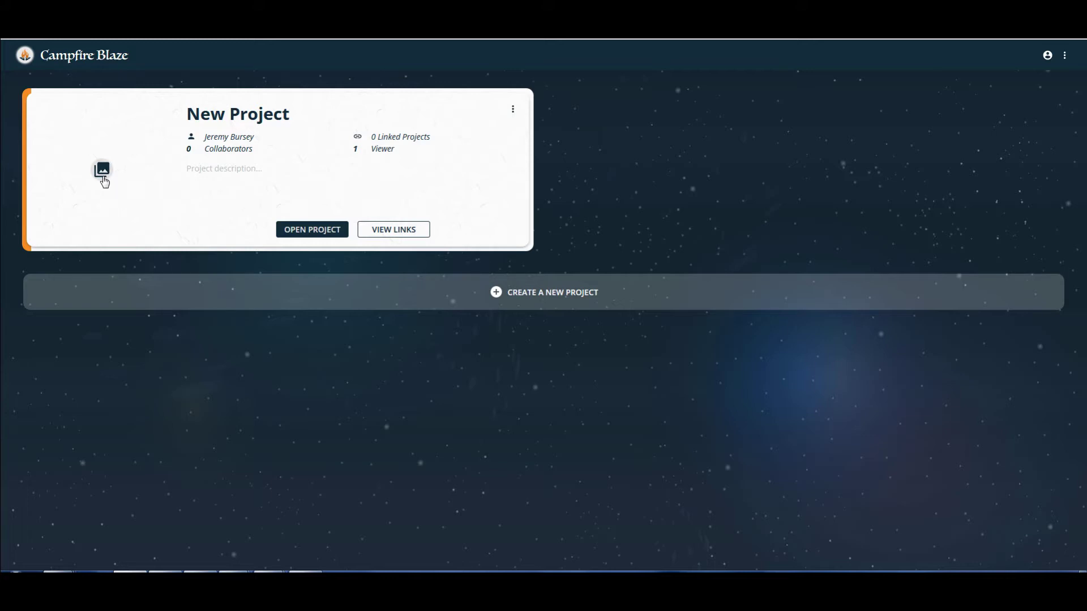
# Look at the new project's available actions and its home page, and return to the project list.
pyautogui.click(513, 110)
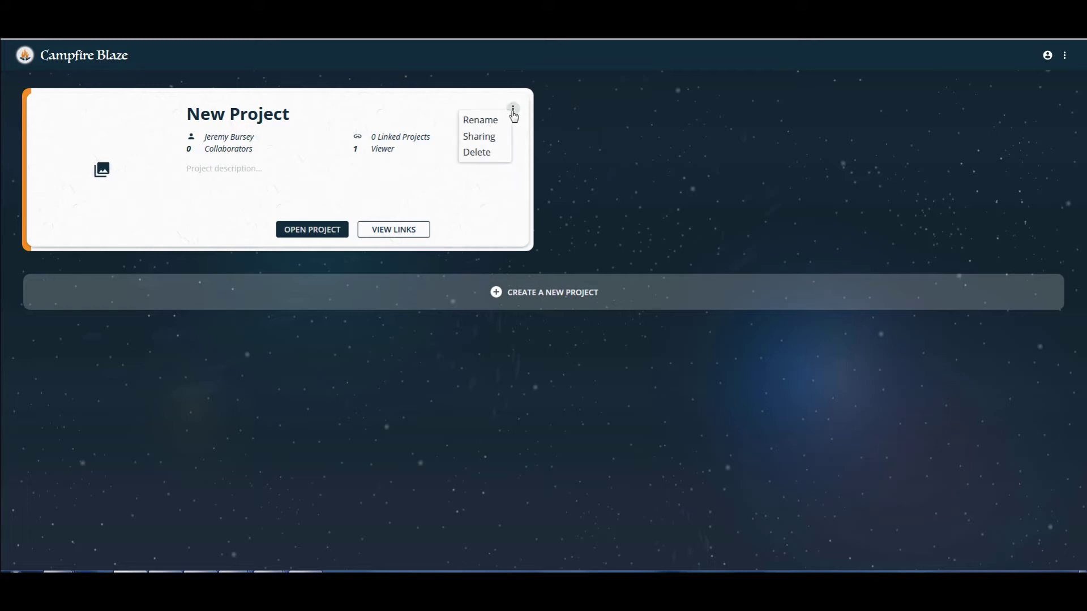
pyautogui.click(233, 122)
pyautogui.click(233, 122)
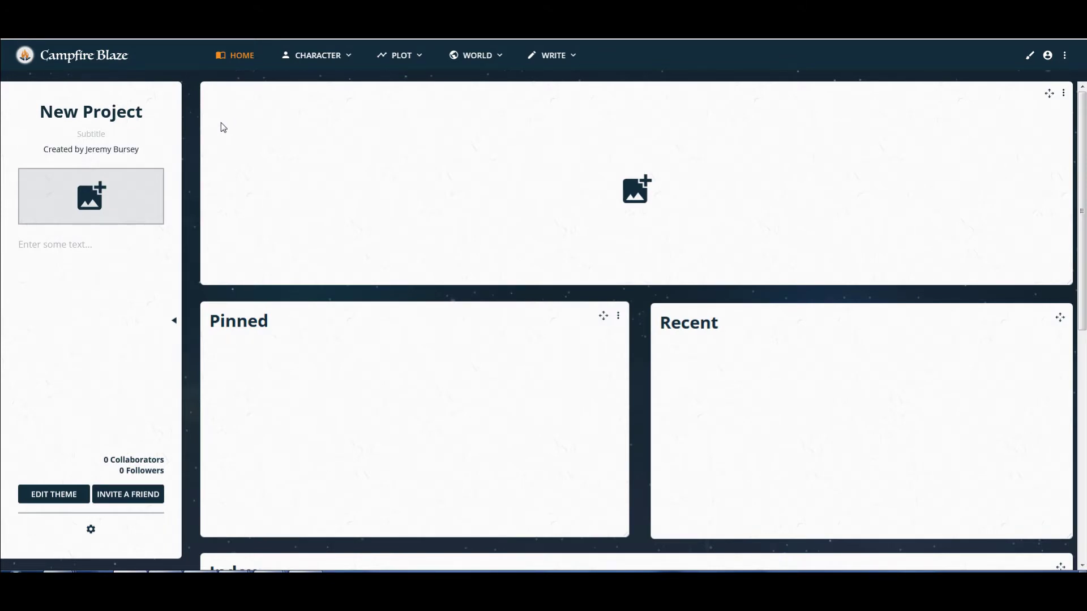
pyautogui.hotkey('alt', 'Left')
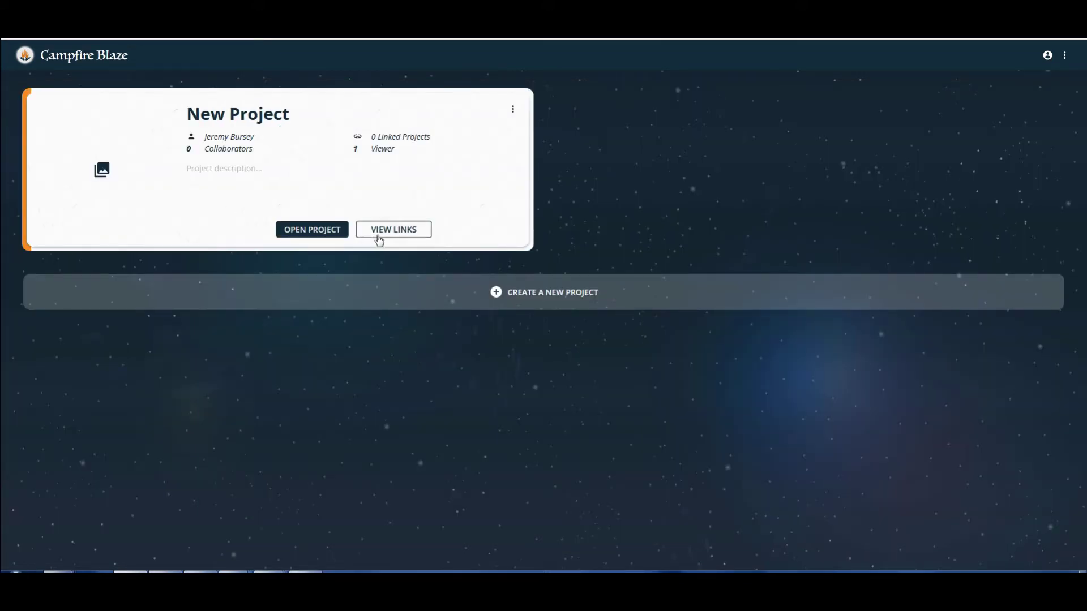
# Open the new project and view the image chooser for its sidebar picture, closing it without choosing an image.
pyautogui.click(99, 171)
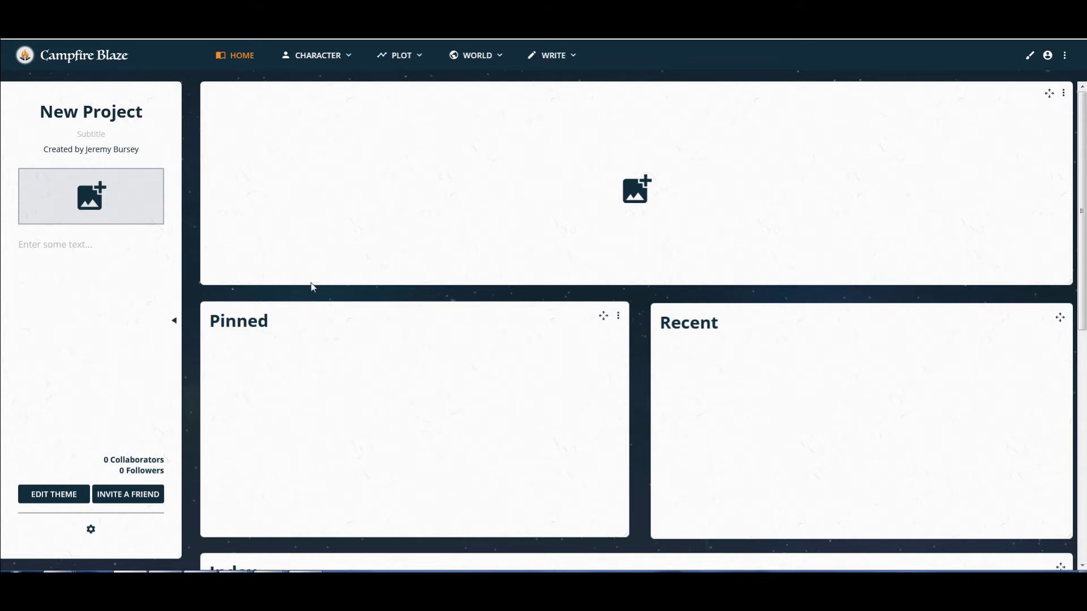
pyautogui.click(86, 200)
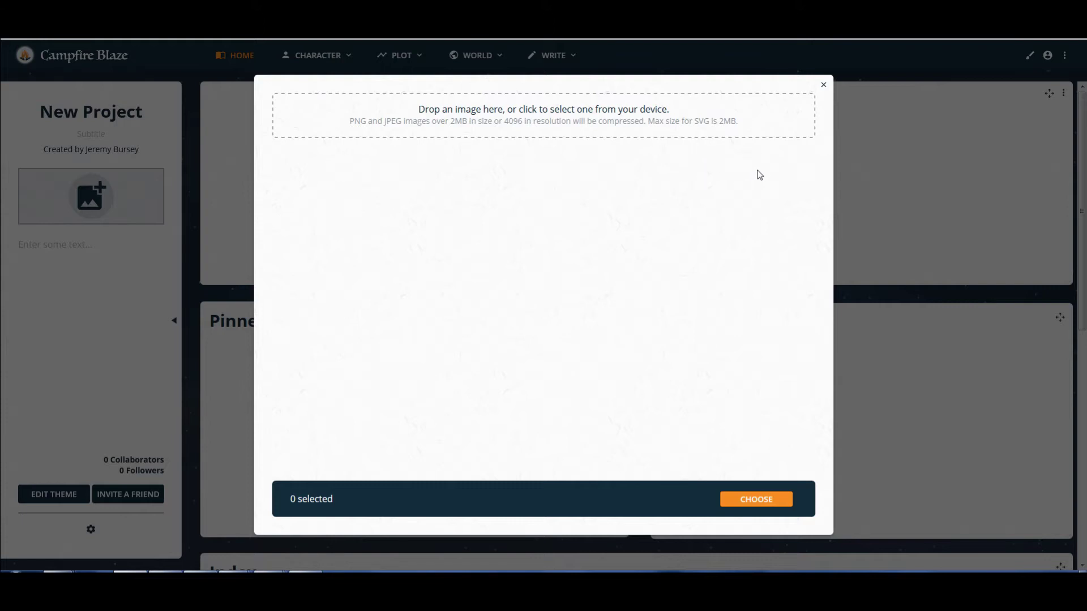
pyautogui.click(825, 86)
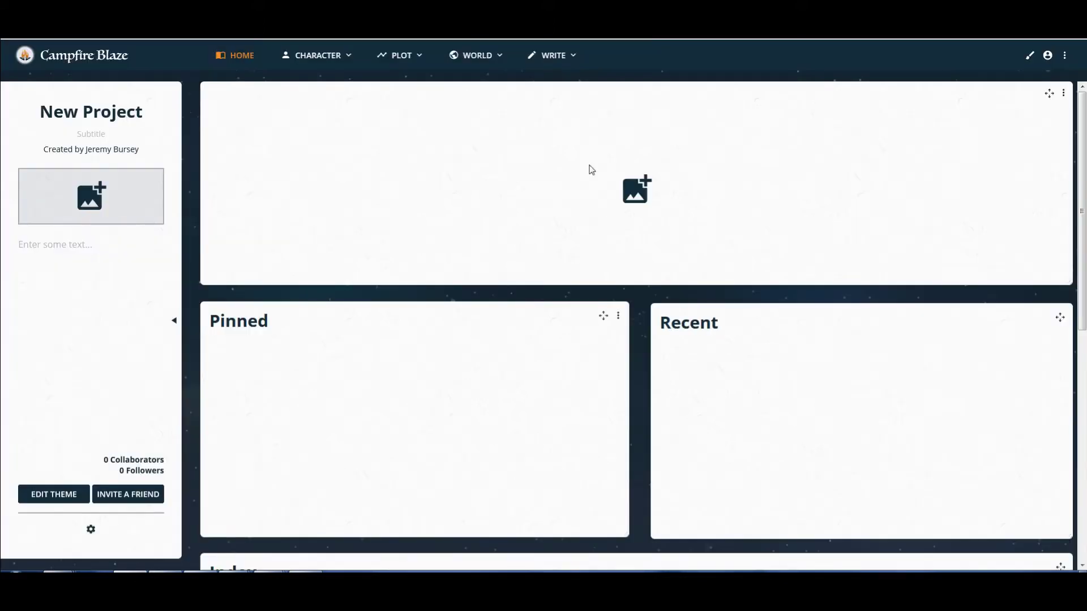
# Examine the color and text size settings in the project's theme editor and close it without saving.
pyautogui.click(55, 495)
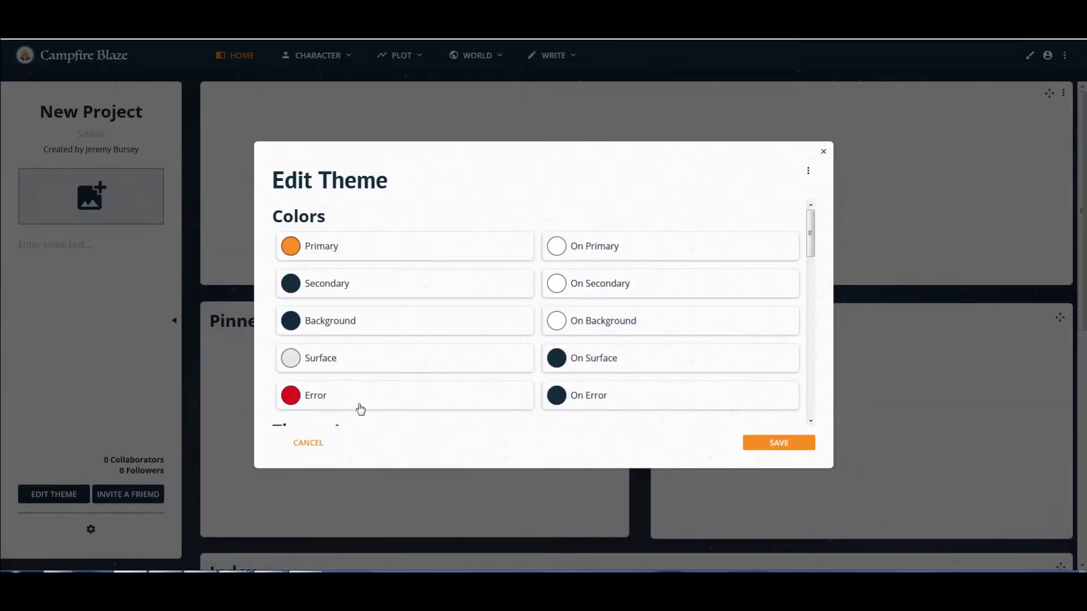
pyautogui.scroll(-5, 413, 376)
pyautogui.scroll(-5, 410, 379)
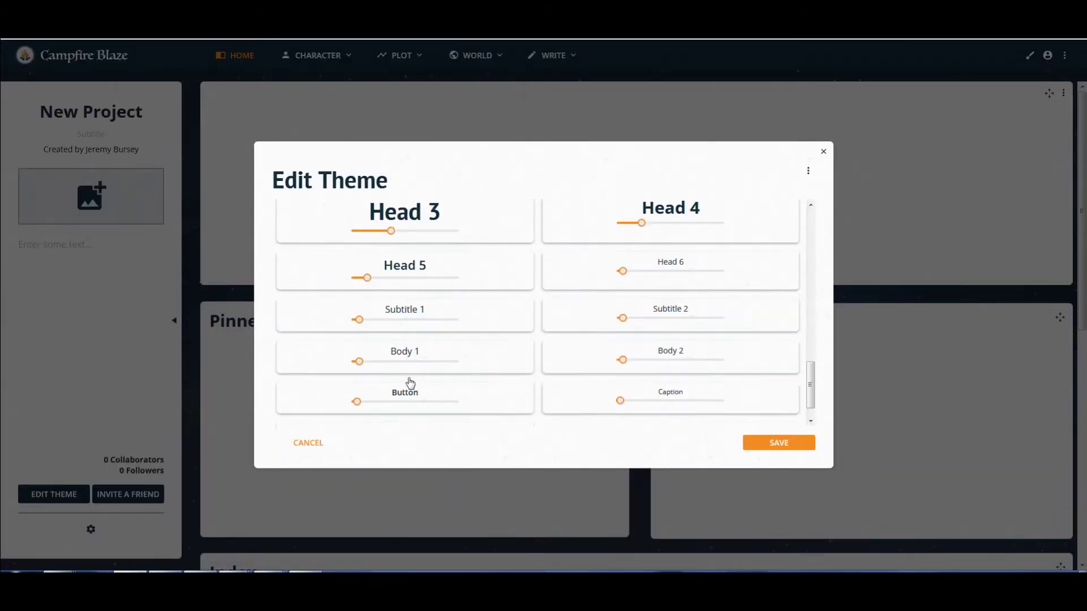
pyautogui.scroll(10, 408, 380)
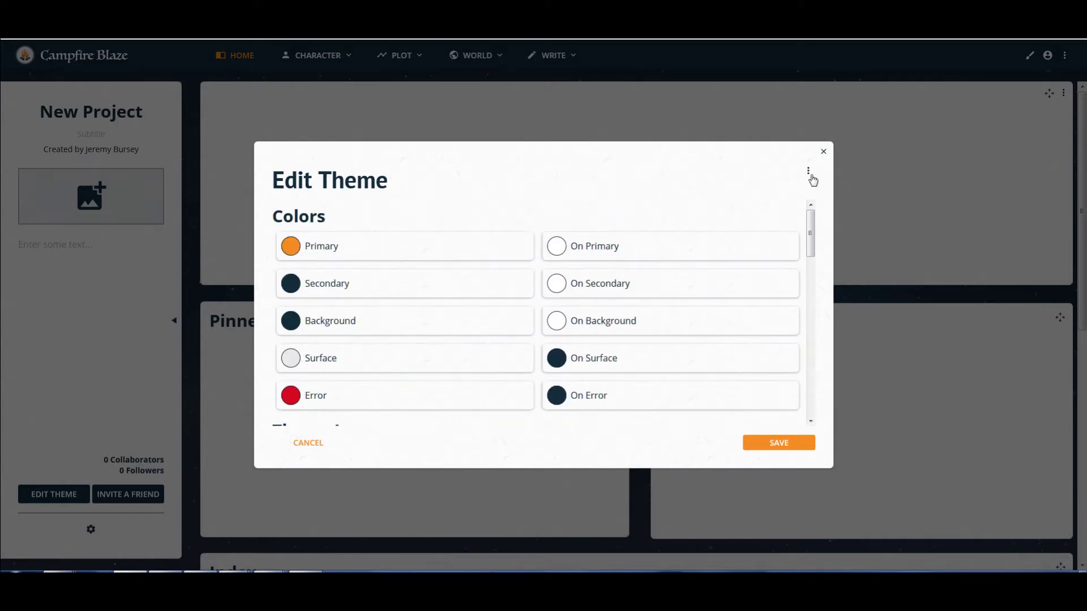
pyautogui.click(823, 151)
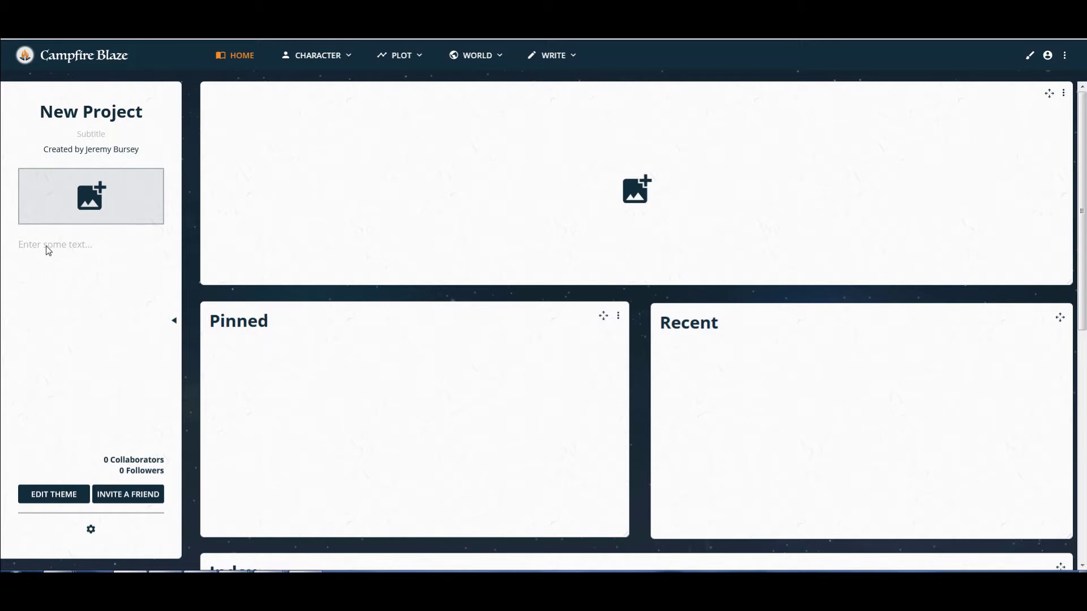
# Rename the project "Paper Towels".
pyautogui.click(71, 117)
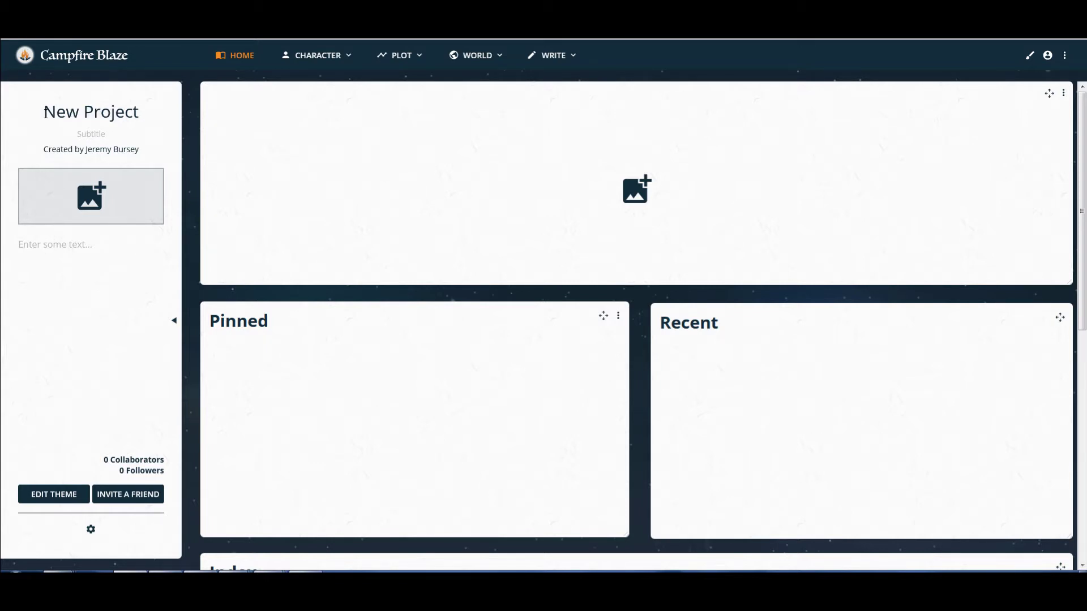
pyautogui.moveTo(135, 115)
pyautogui.mouseDown()
pyautogui.moveTo(44, 114)
pyautogui.moveTo(135, 116)
pyautogui.mouseUp()
pyautogui.press('Left')
pyautogui.press('Left')
pyautogui.press('Left')
pyautogui.press('Left')
pyautogui.press('Left')
pyautogui.press('Left')
pyautogui.press('Left')
pyautogui.press('Left')
pyautogui.press('Left')
pyautogui.press('Left')
pyautogui.hotkey('shift', 'Right')
pyautogui.hotkey('shift', 'Right')
pyautogui.hotkey('shift', 'Right')
pyautogui.hotkey('shift', 'Right')
pyautogui.hotkey('shift', 'Right')
pyautogui.hotkey('shift', 'Right')
pyautogui.hotkey('shift', 'Right')
pyautogui.hotkey('shift', 'Right')
pyautogui.hotkey('shift', 'Right')
pyautogui.hotkey('shift', 'Right')
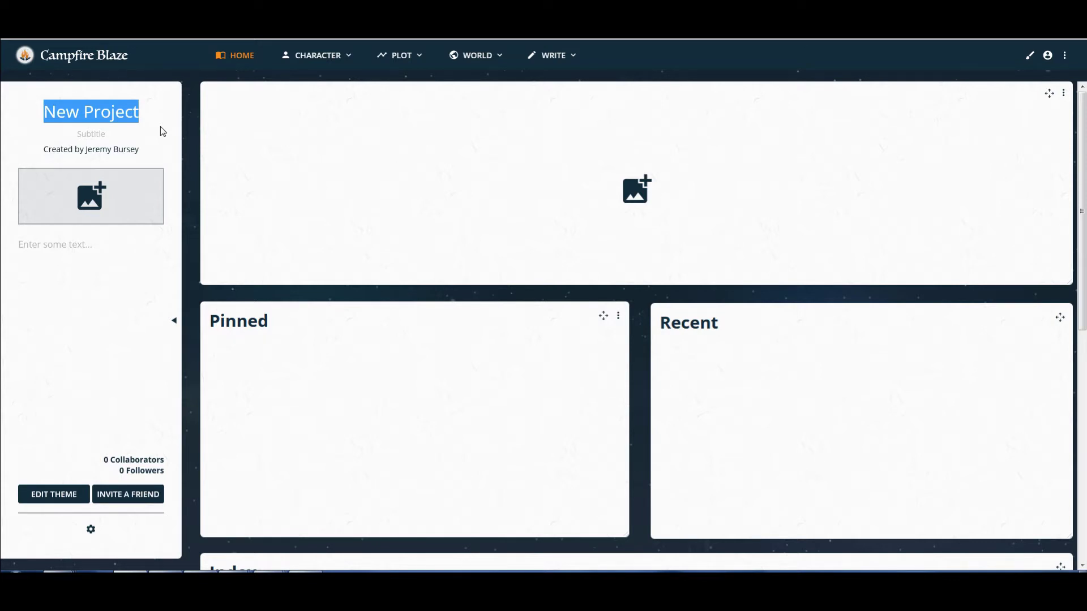
pyautogui.write('P{a')
pyautogui.press('BackSpace')
pyautogui.press('BackSpace')
pyautogui.write('aper Towles')
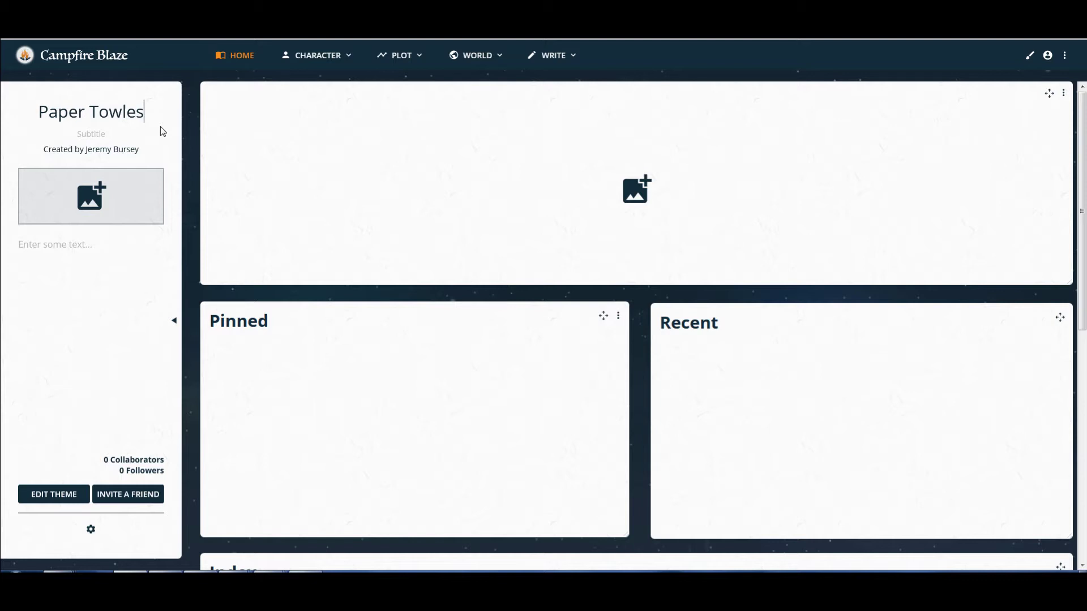
pyautogui.press('BackSpace')
pyautogui.press('BackSpace')
pyautogui.write('ls')
# Give the project the subtitle "a novel" and the description "One man versus a huge coffee spill on his desk.".
pyautogui.click(95, 135)
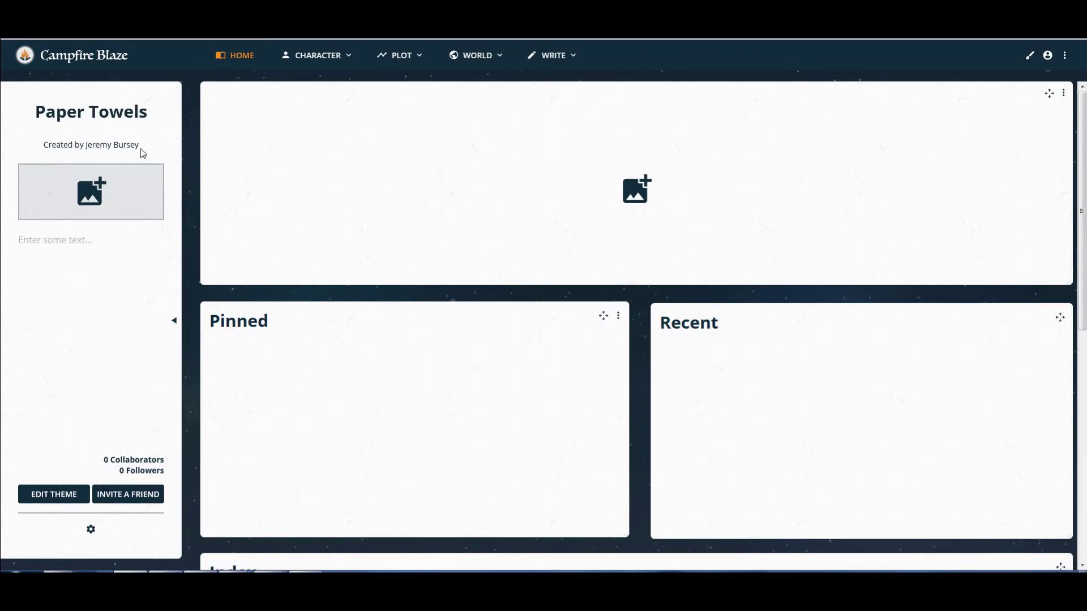
pyautogui.write('a novel')
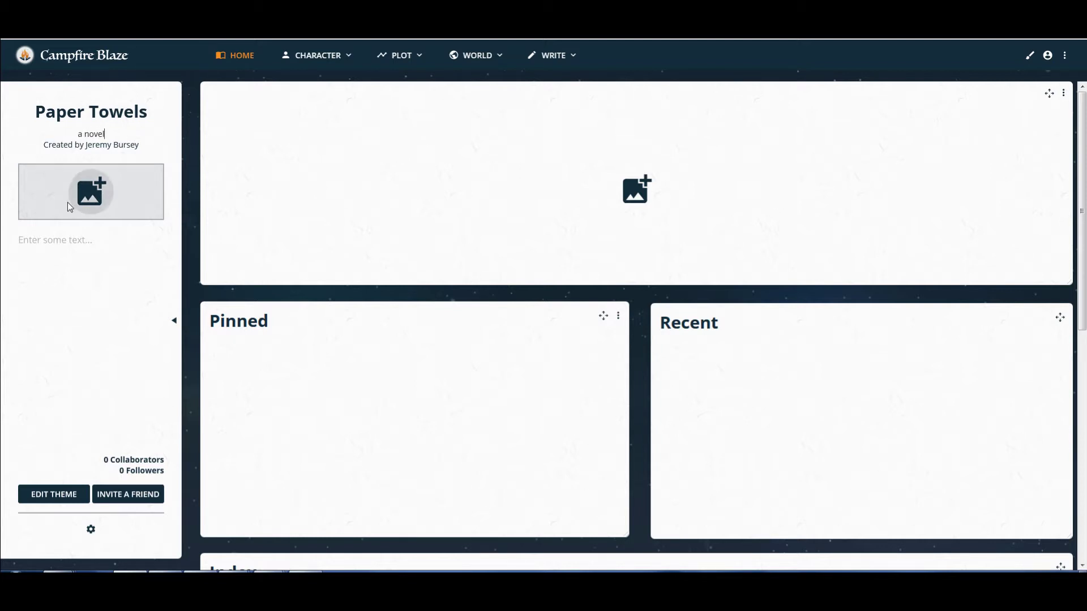
pyautogui.click(74, 244)
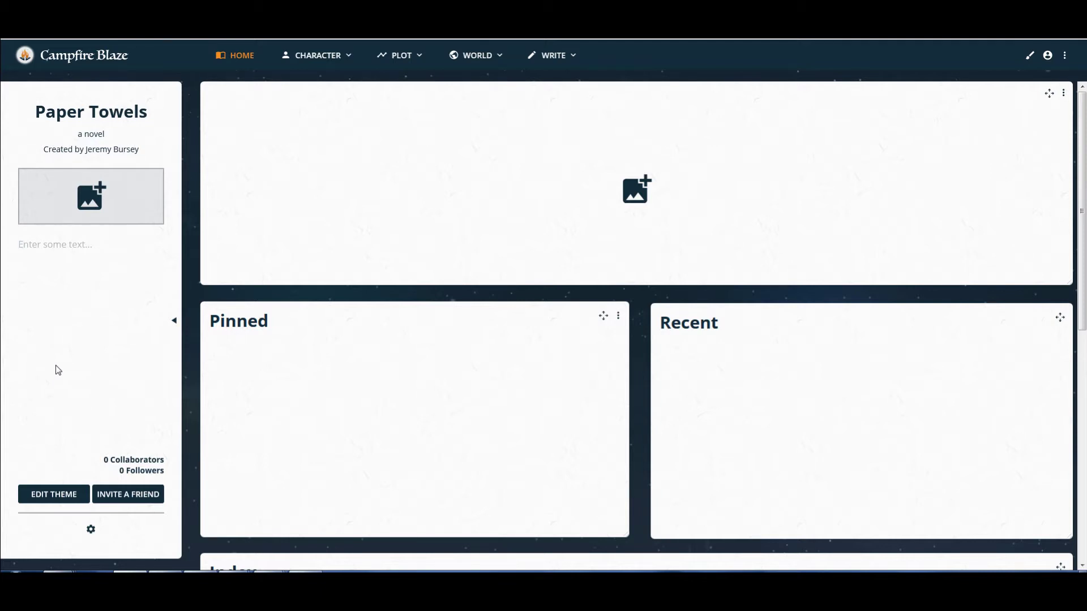
pyautogui.write('One man')
pyautogui.press('BackSpace')
pyautogui.press('BackSpace')
pyautogui.press('BackSpace')
pyautogui.press('BackSpace')
pyautogui.press('BackSpace')
pyautogui.press('BackSpace')
pyautogui.press('BackSpace')
pyautogui.write('One man')
pyautogui.write('versus a huge coffee spill on h')
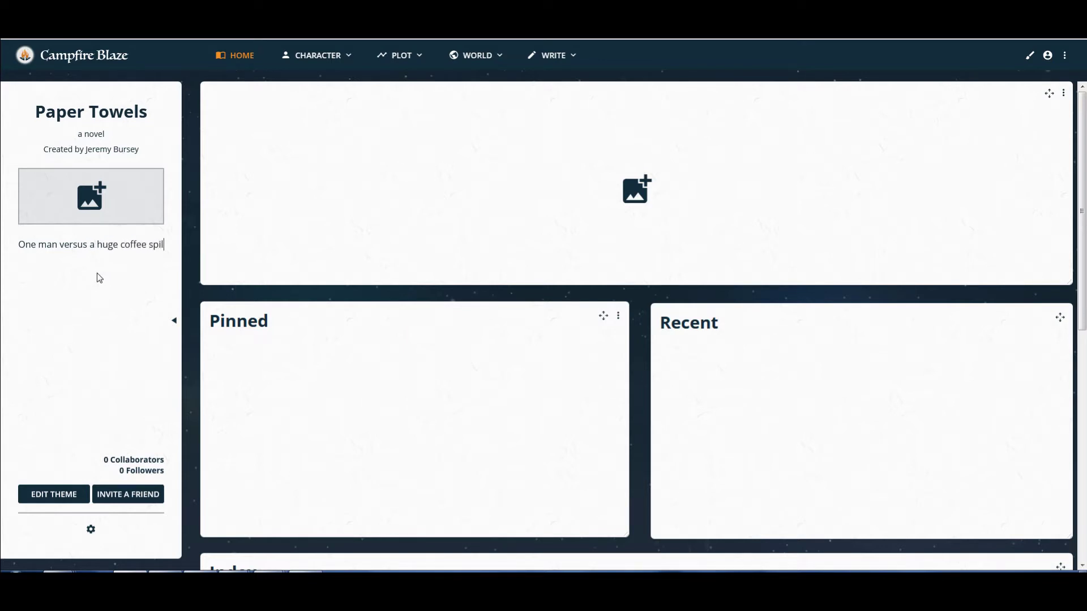
pyautogui.press('BackSpace')
pyautogui.press('BackSpace')
pyautogui.press('BackSpace')
pyautogui.press('BackSpace')
pyautogui.press('BackSpace')
pyautogui.press('BackSpace')
pyautogui.write('on his desk')
# Collapse the project sidebar and view the image chooser for the home page's large banner panel, closing it without choosing an image.
pyautogui.click(176, 321)
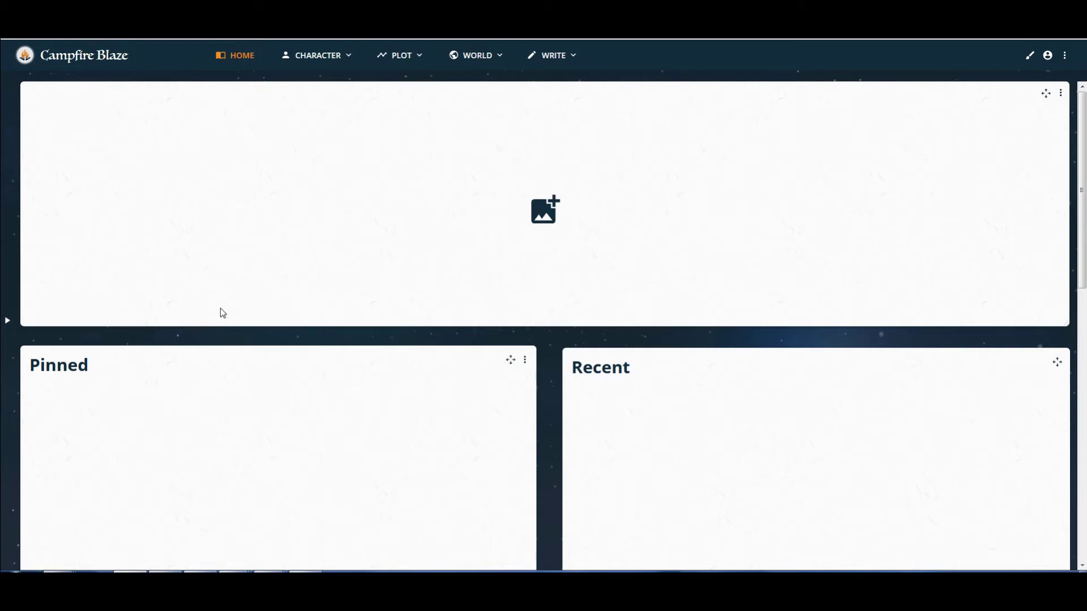
pyautogui.click(7, 323)
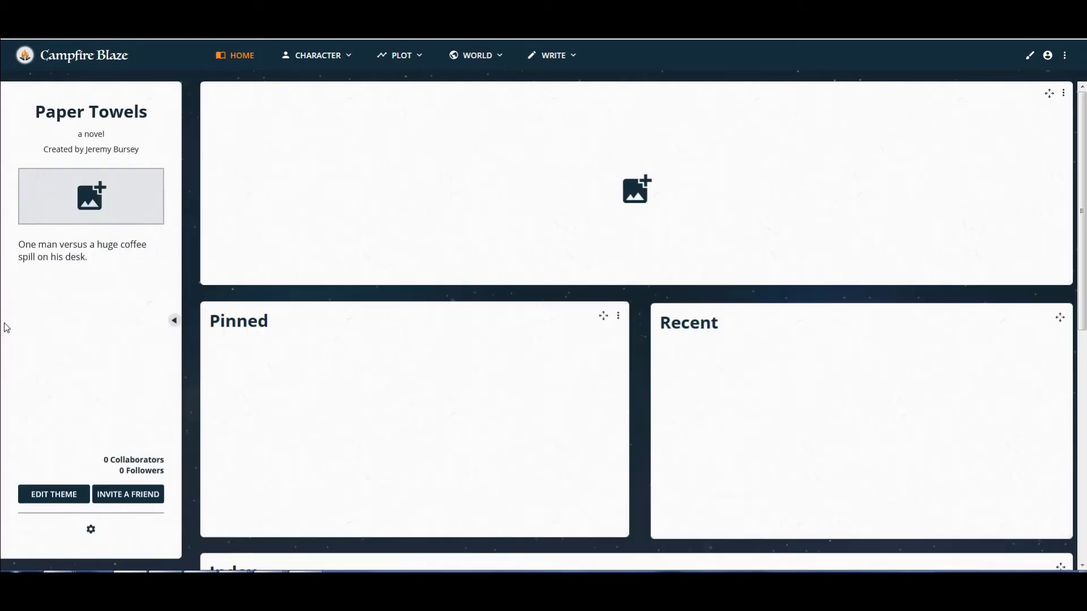
pyautogui.click(174, 321)
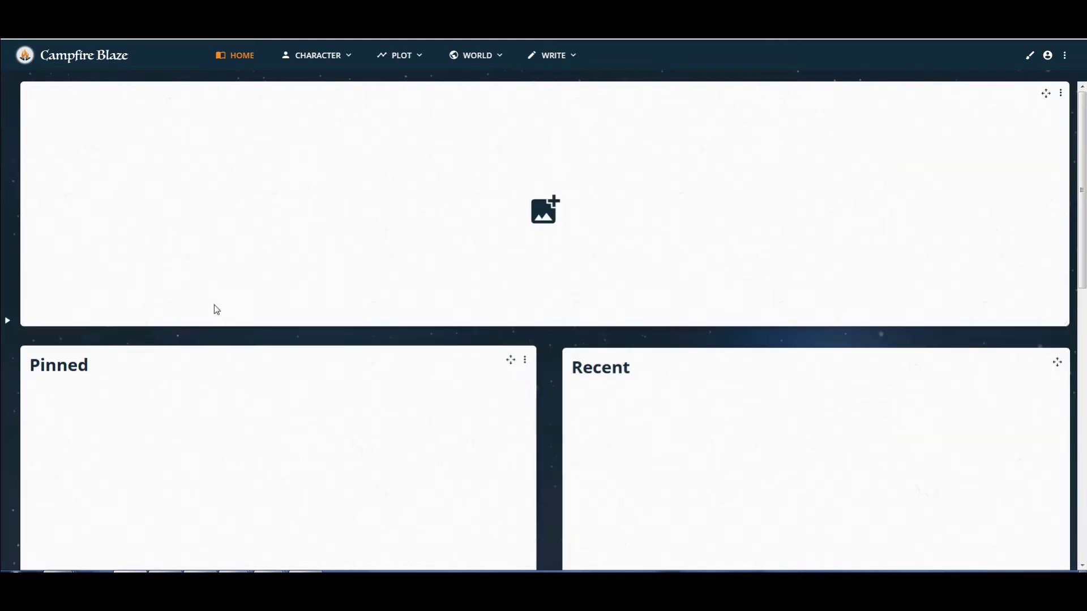
pyautogui.click(542, 220)
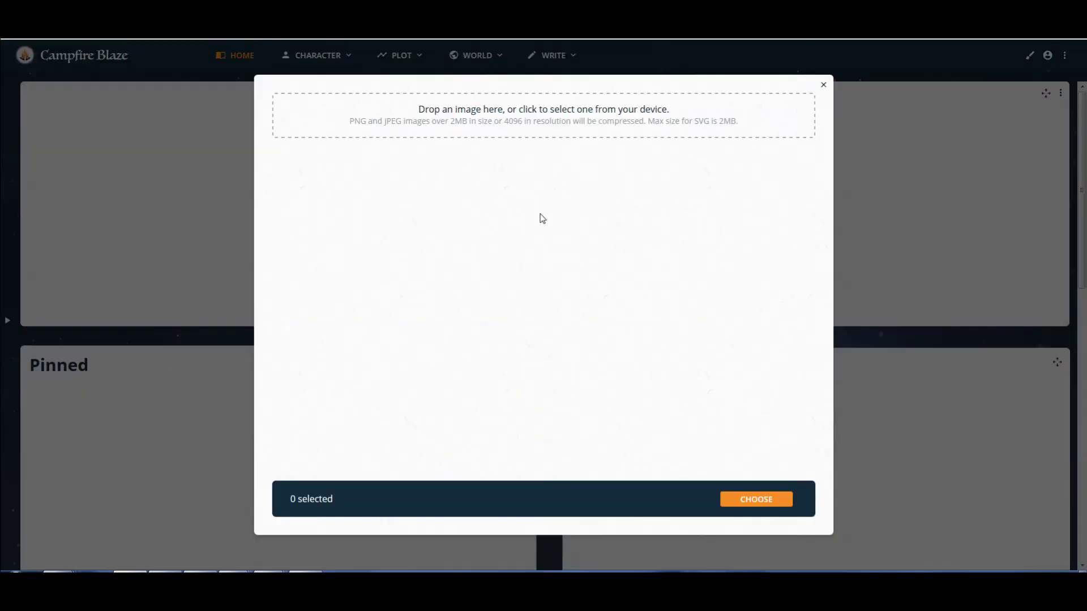
pyautogui.click(823, 87)
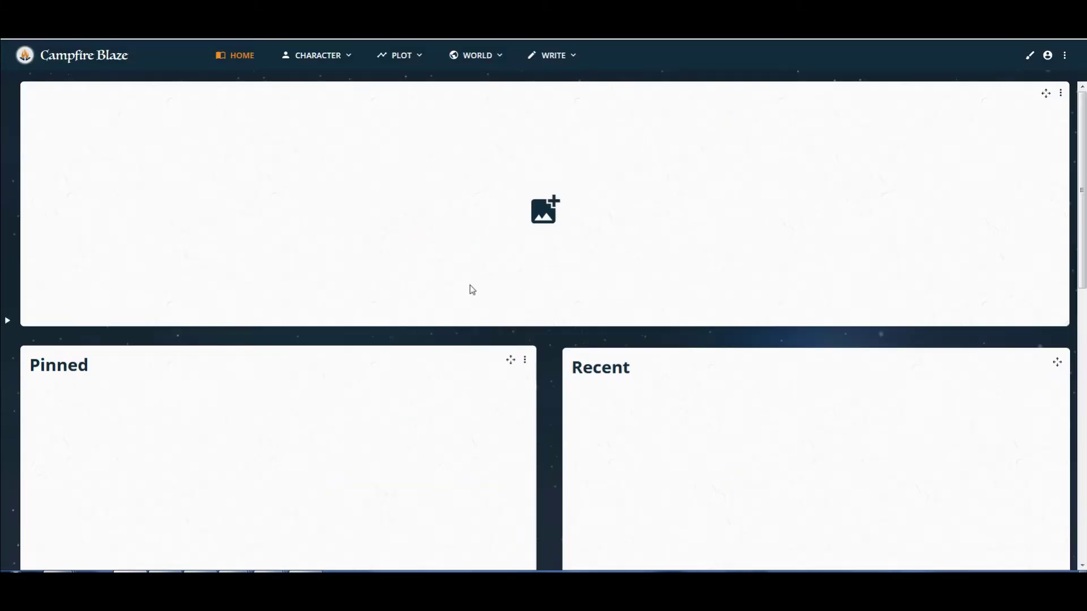
# Look through the home page's Pinned, Recent, Index, Stats and Notes panels.
pyautogui.scroll(-5, 374, 447)
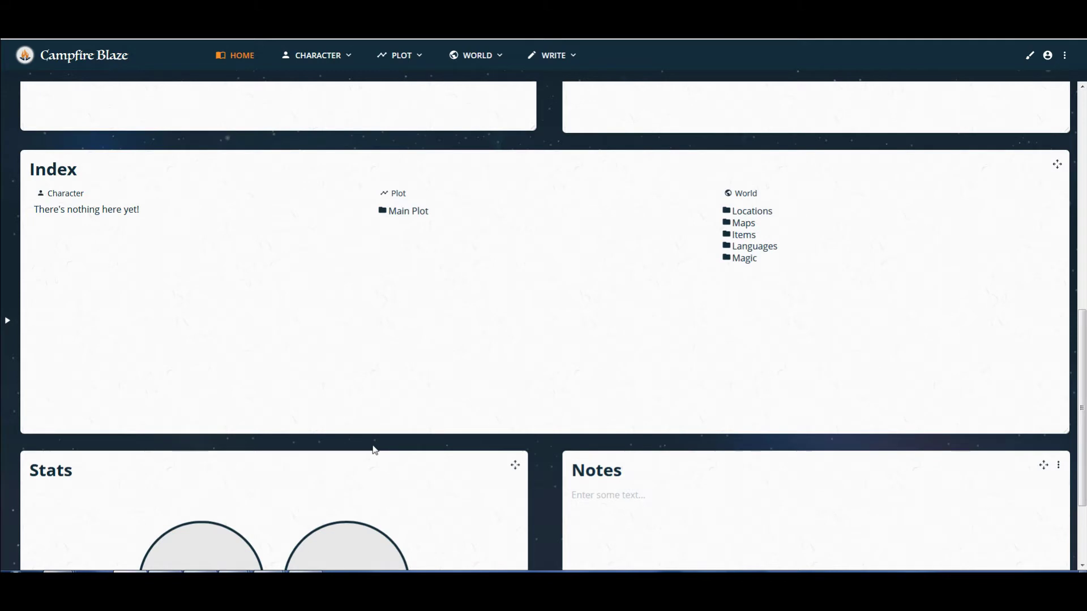
pyautogui.scroll(-2, 379, 445)
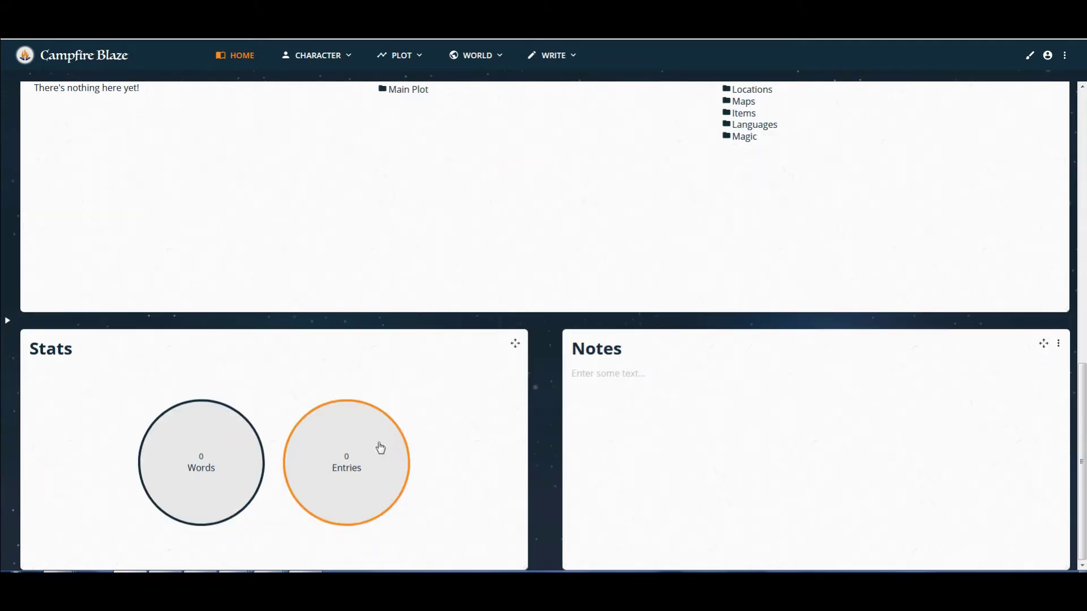
pyautogui.scroll(7, 486, 448)
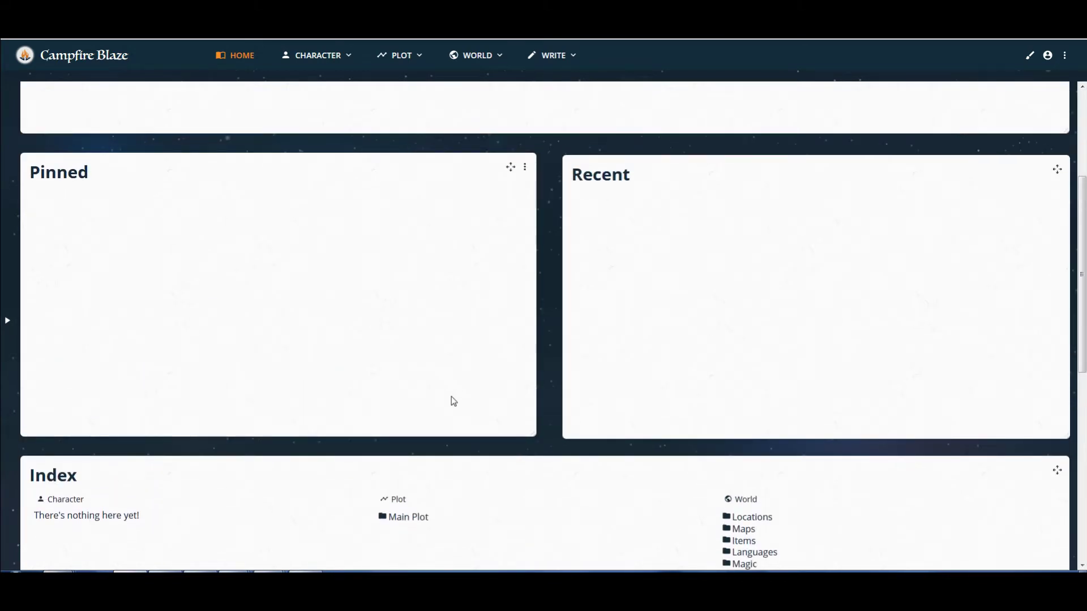
pyautogui.scroll(4, 461, 407)
pyautogui.scroll(-5, 591, 416)
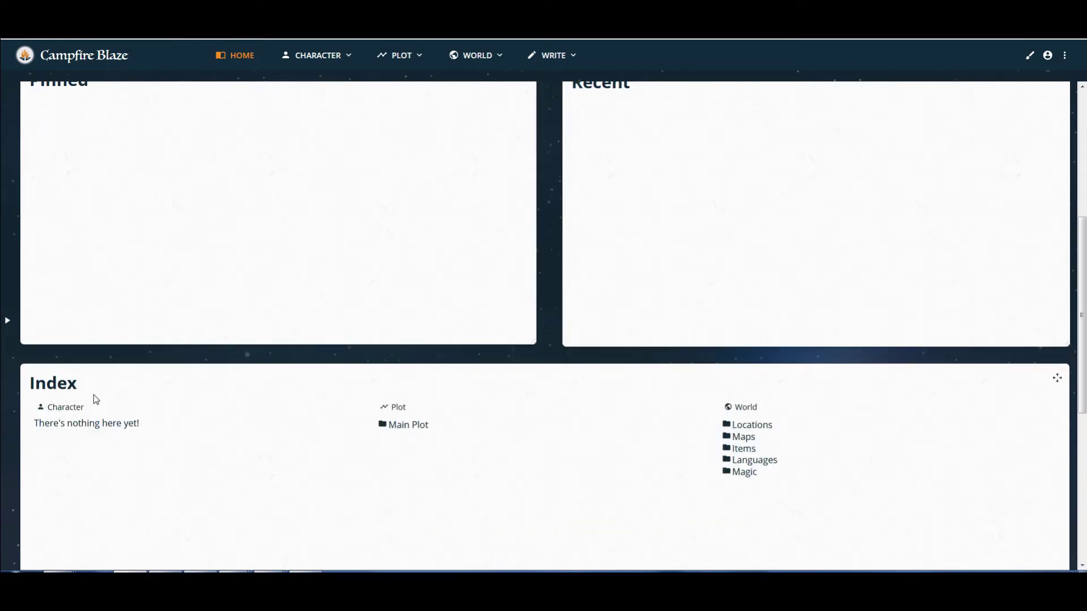
pyautogui.scroll(5, 430, 439)
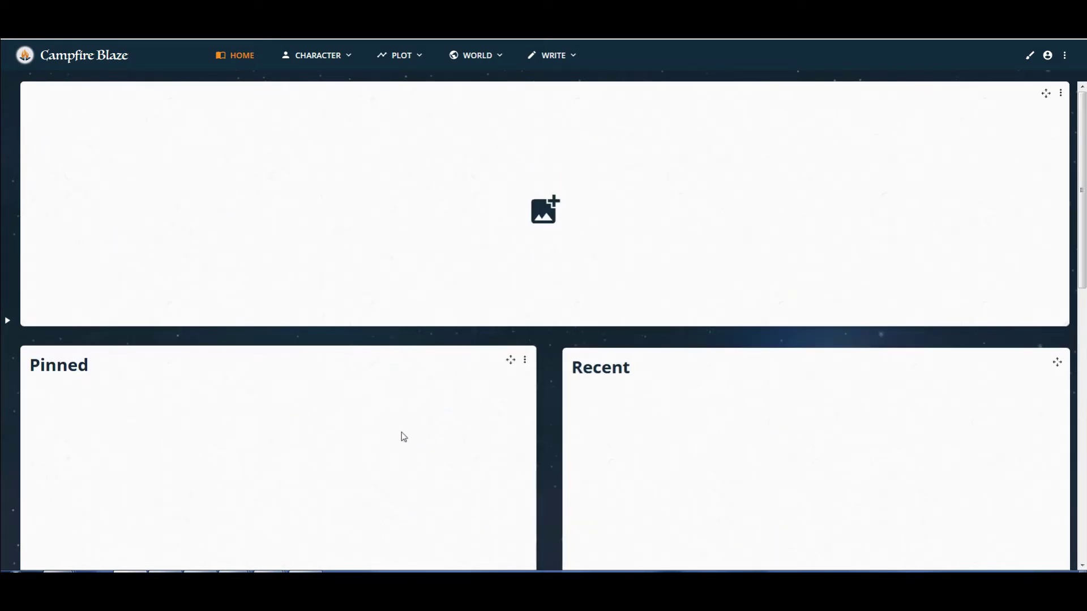
pyautogui.scroll(-1, 372, 219)
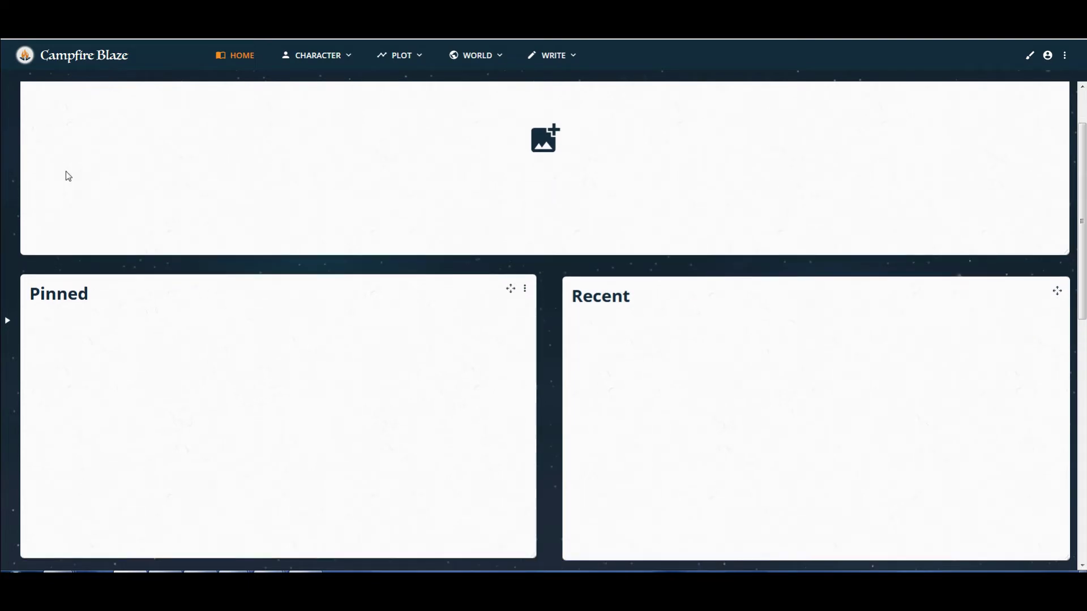
# Expand the sidebar again, then view the Paper Towels card in the project list and reopen the project.
pyautogui.click(8, 321)
pyautogui.scroll(1, 376, 225)
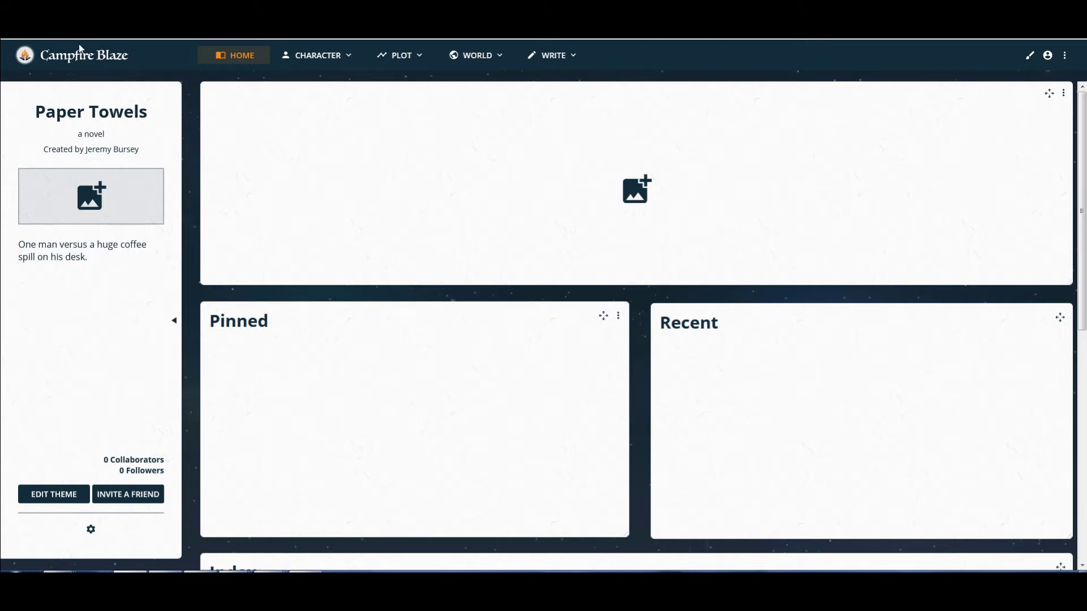
pyautogui.click(77, 59)
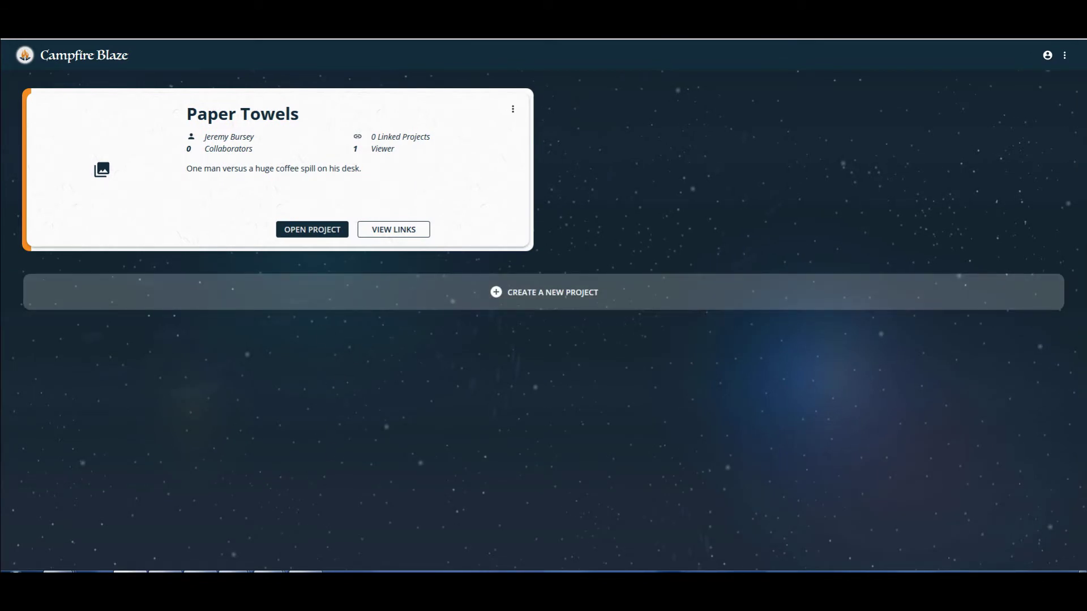
pyautogui.click(316, 232)
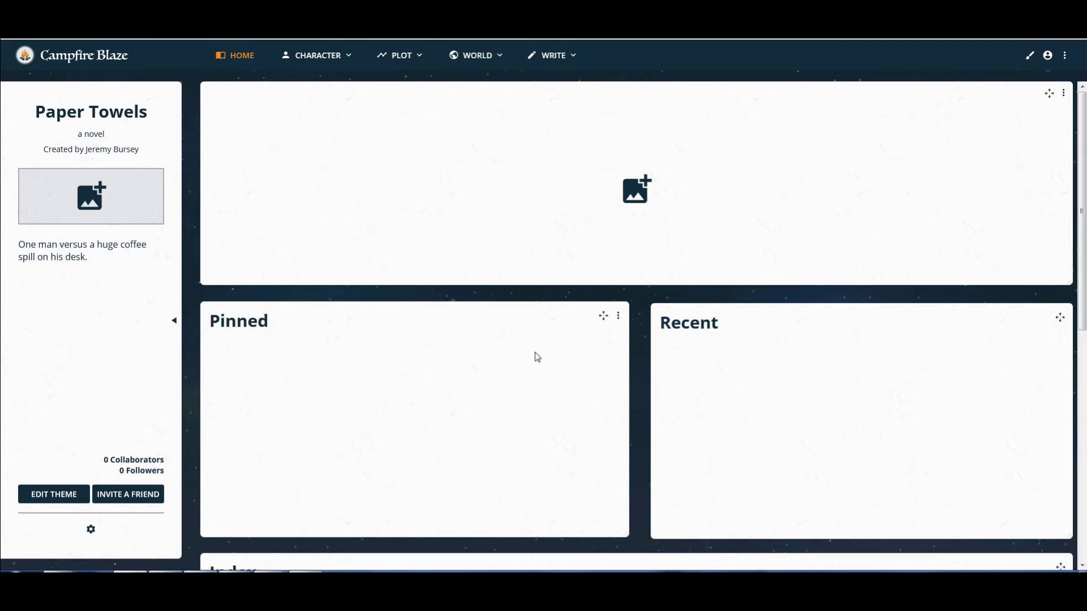
# Examine the Pinned panel's options and the Index, Stats and Notes panels on the home page without adding anything.
pyautogui.scroll(-2, 537, 356)
pyautogui.scroll(-2, 537, 355)
pyautogui.scroll(1, 565, 291)
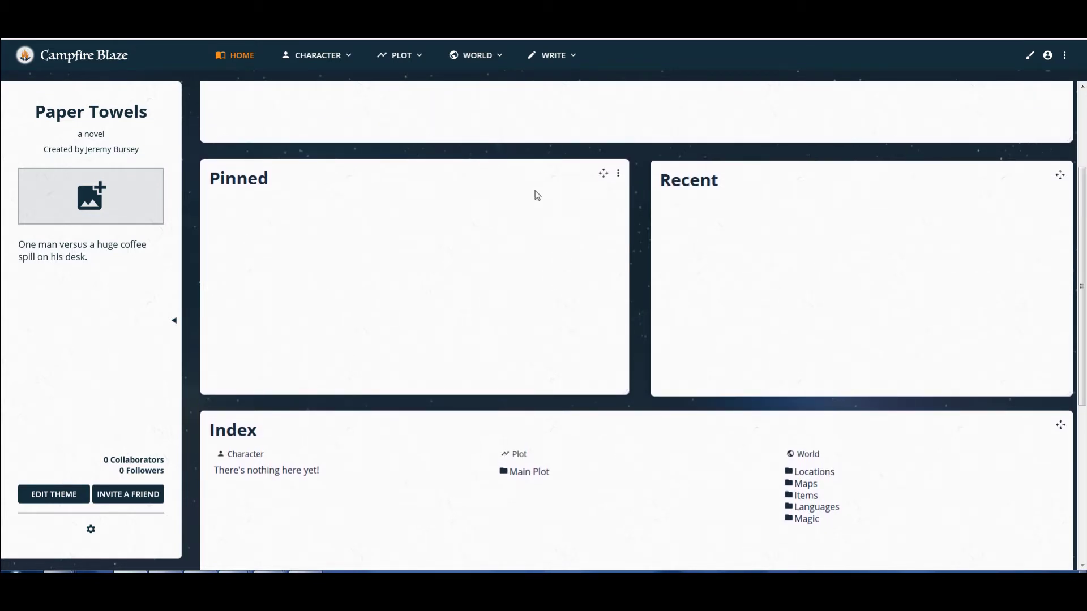
pyautogui.click(618, 176)
pyautogui.click(618, 176)
pyautogui.click(618, 175)
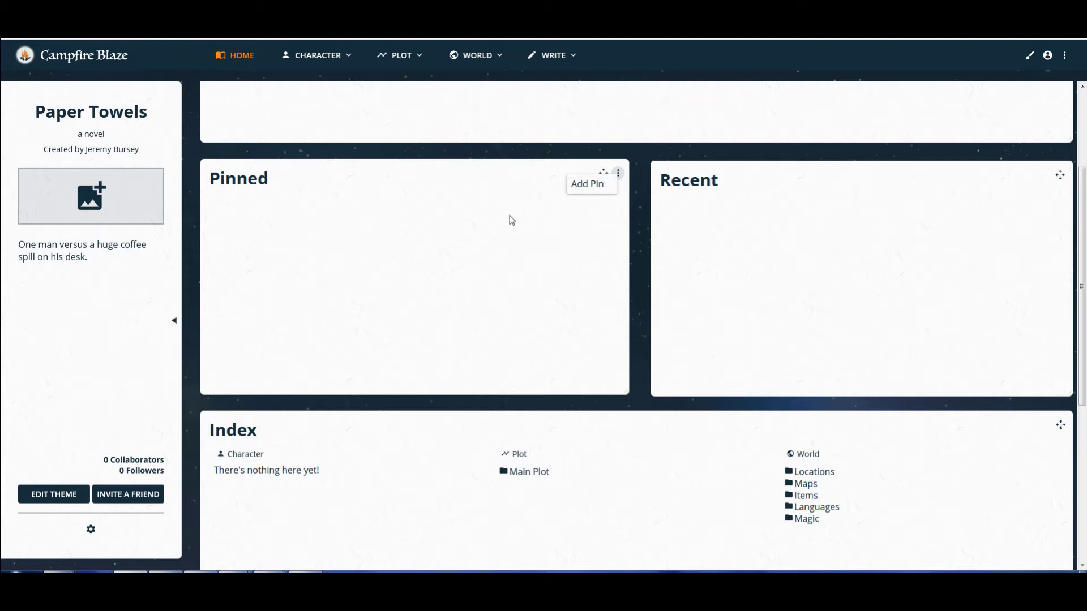
pyautogui.click(348, 241)
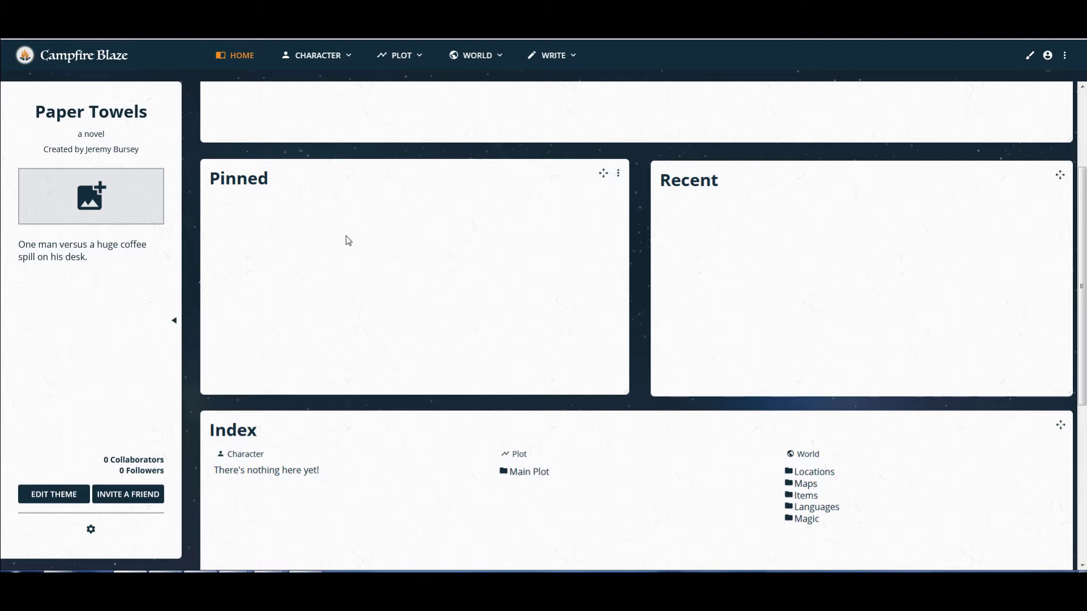
pyautogui.scroll(-5, 535, 252)
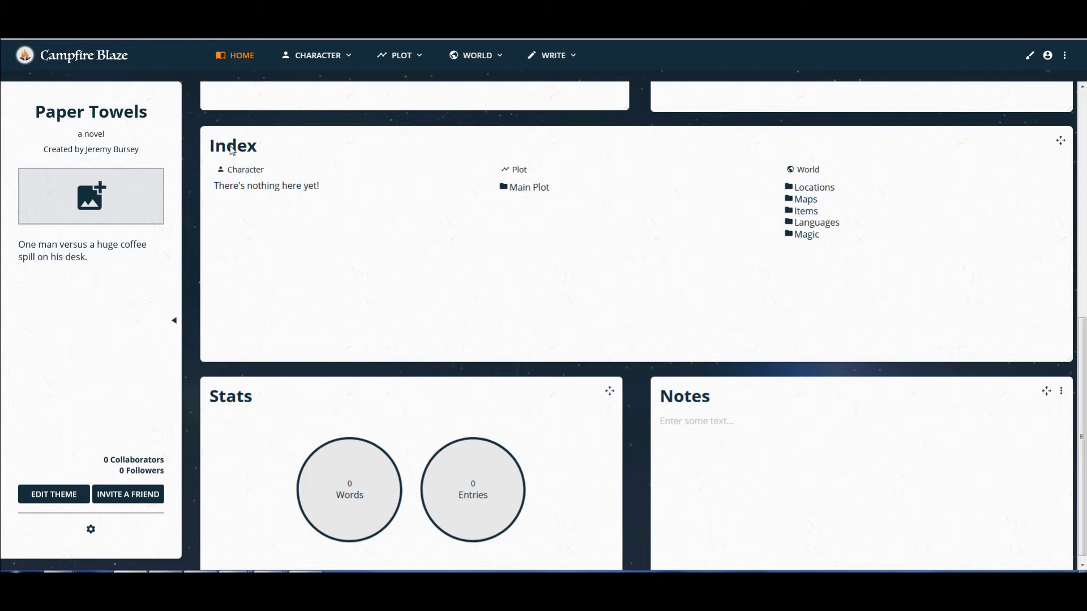
pyautogui.moveTo(235, 185); pyautogui.dragTo(245, 186)
pyautogui.click(275, 191)
pyautogui.scroll(-1, 578, 311)
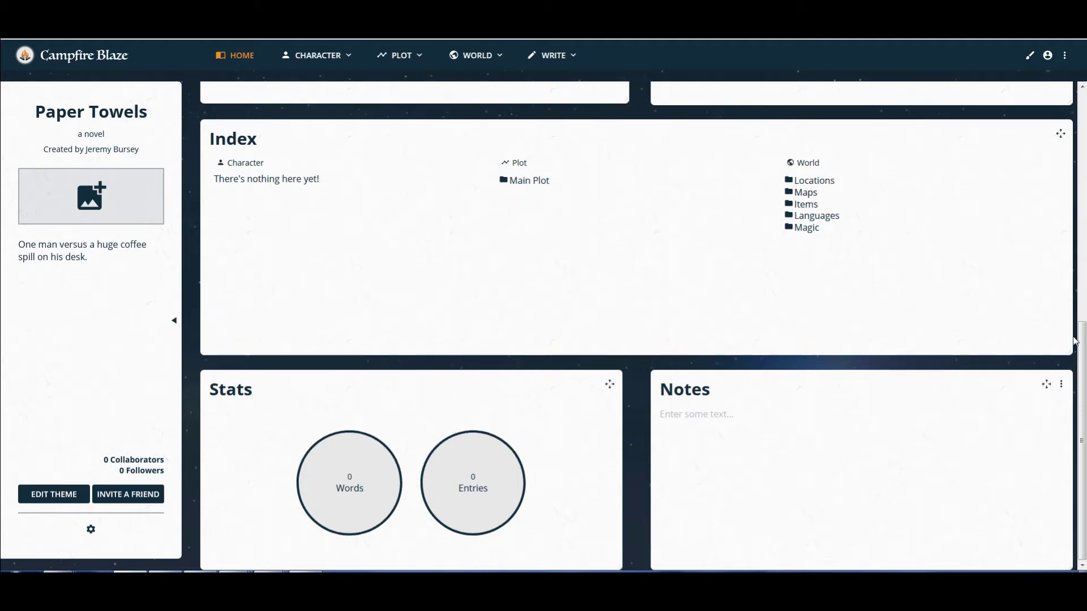
# Open the project's Characters page and add a new folder to the character list.
pyautogui.moveTo(1082, 330); pyautogui.dragTo(1083, 113)
pyautogui.click(314, 59)
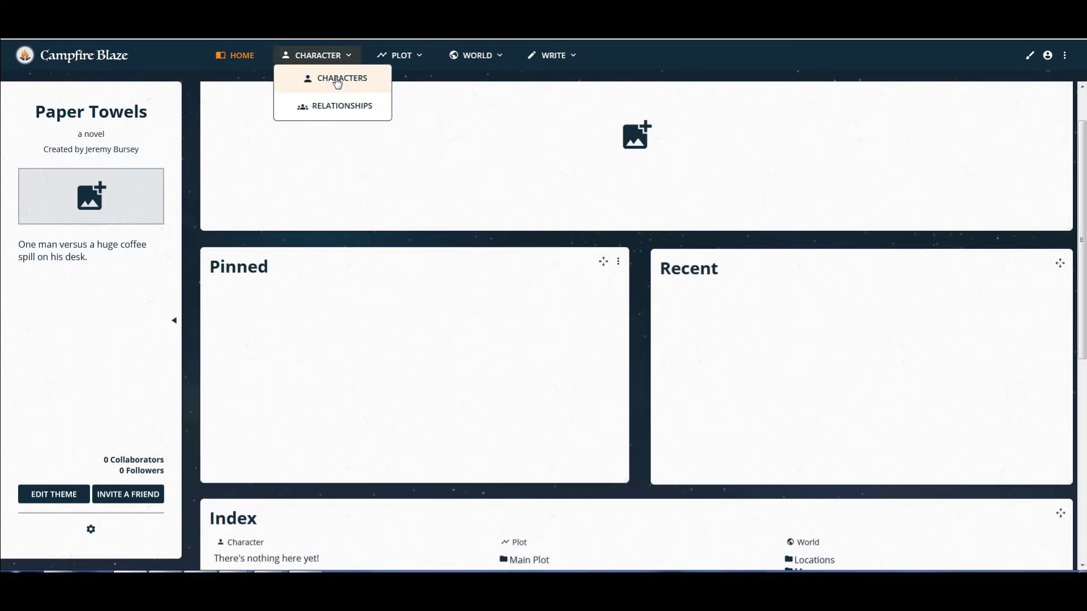
pyautogui.click(338, 82)
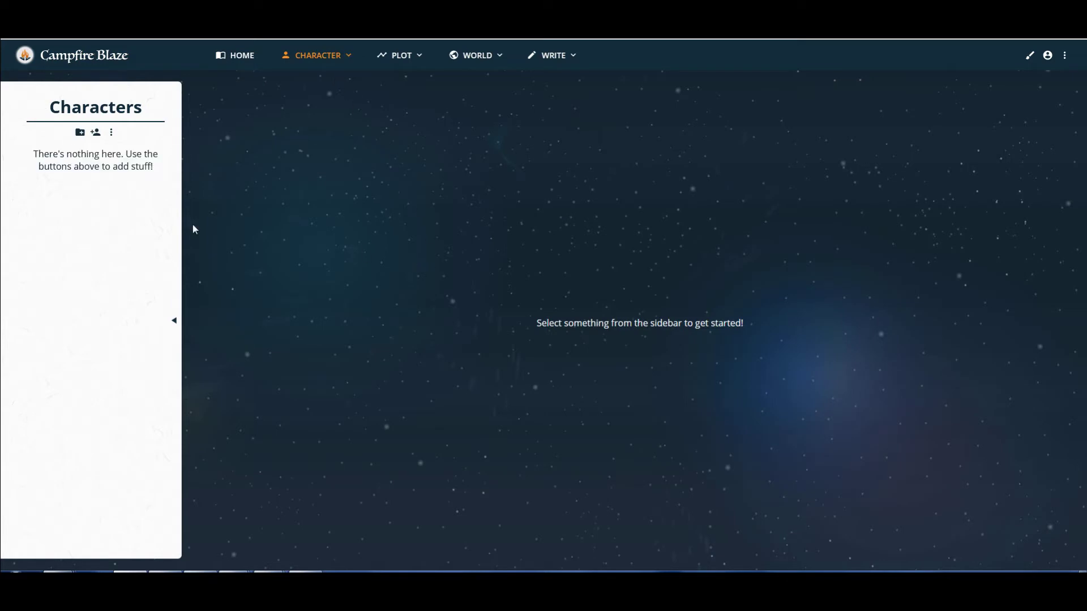
pyautogui.click(79, 134)
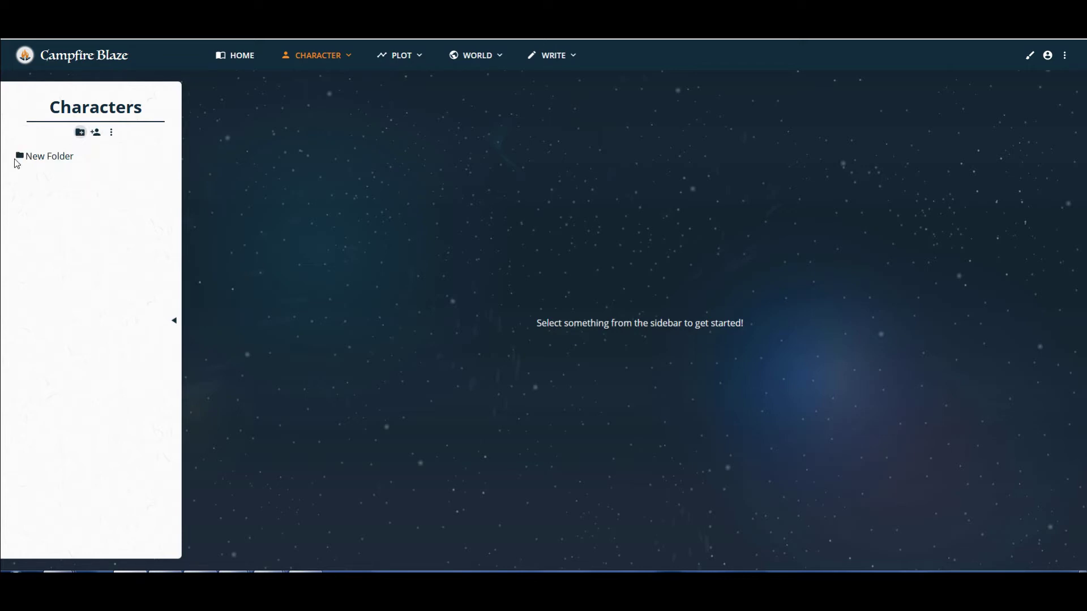
pyautogui.click(31, 157)
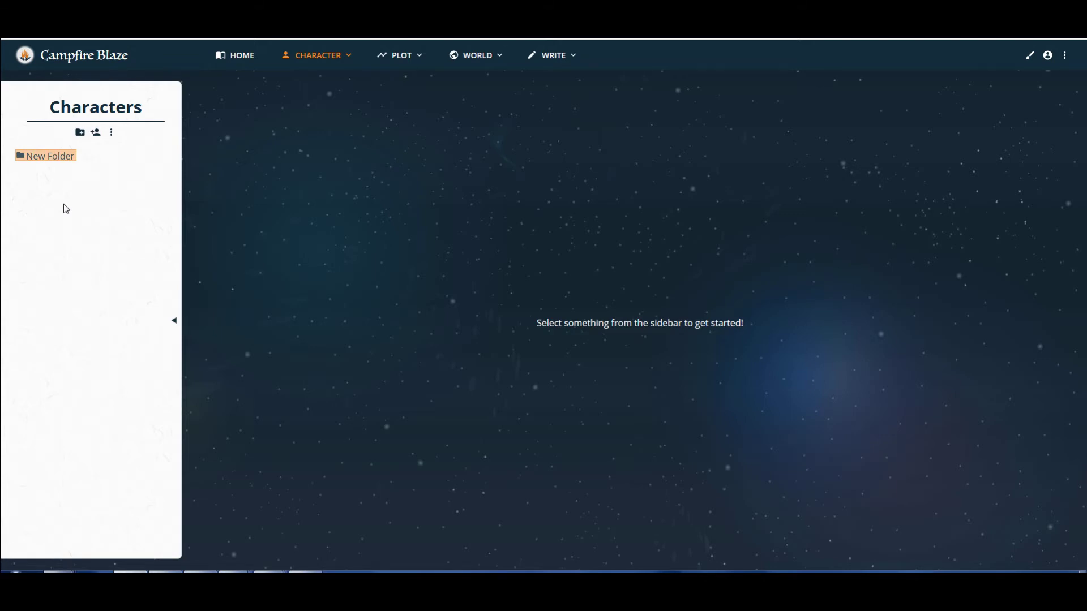
pyautogui.click(21, 159)
pyautogui.click(20, 158)
# Create a new character outside the folder, open its page and replace its default title with the character's full name.
pyautogui.click(96, 134)
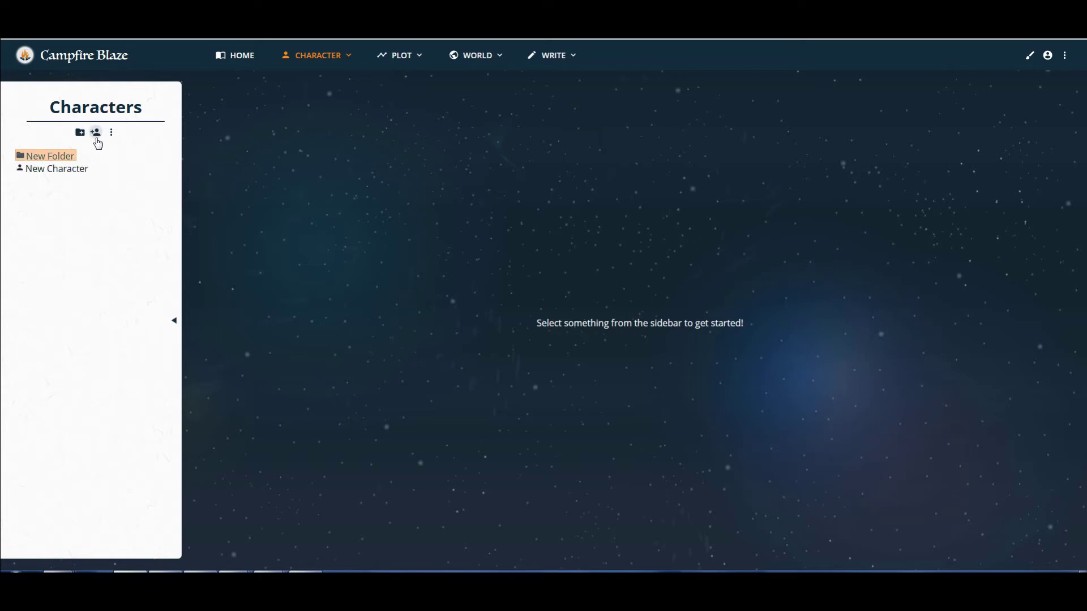
pyautogui.click(44, 170)
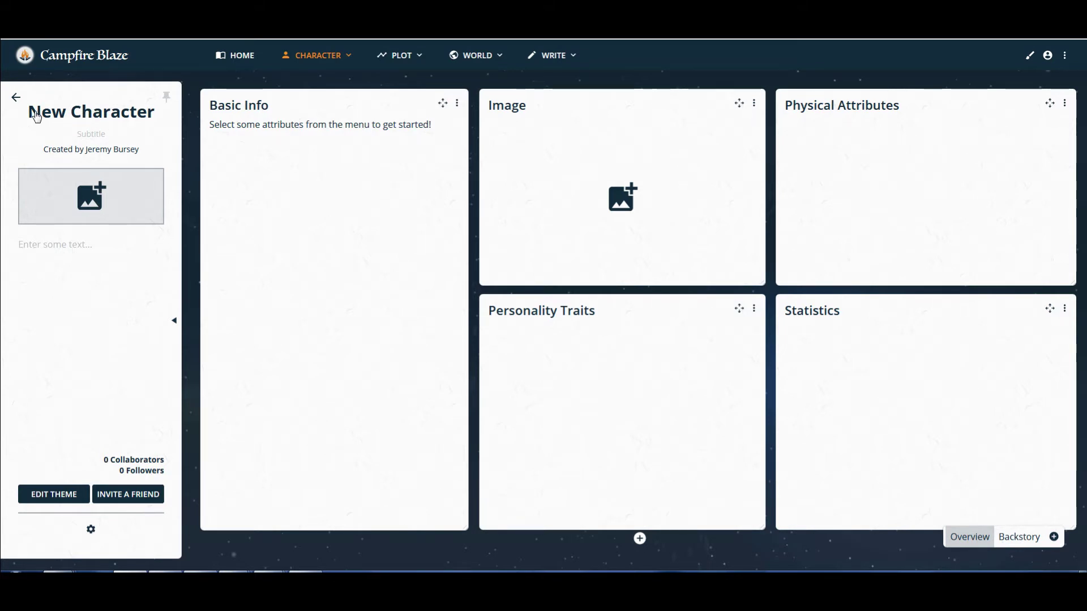
pyautogui.click(73, 115)
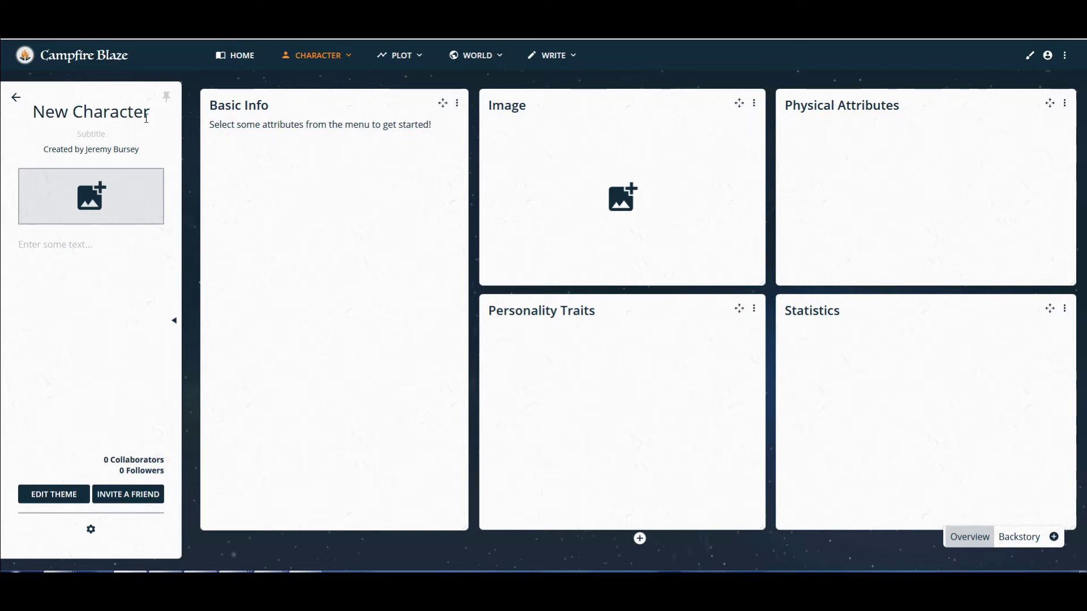
pyautogui.hotkey('shift', 'Left')
pyautogui.hotkey('shift', 'Left')
pyautogui.hotkey('shift', 'Left')
pyautogui.hotkey('shift', 'Left')
pyautogui.hotkey('shift', 'Left')
pyautogui.hotkey('shift', 'Left')
pyautogui.hotkey('shift', 'Left')
pyautogui.hotkey('shift', 'Left')
pyautogui.hotkey('shift', 'Left')
pyautogui.hotkey('shift', 'Left')
pyautogui.hotkey('shift', 'Left')
pyautogui.hotkey('shift', 'Left')
pyautogui.hotkey('shift', 'Left')
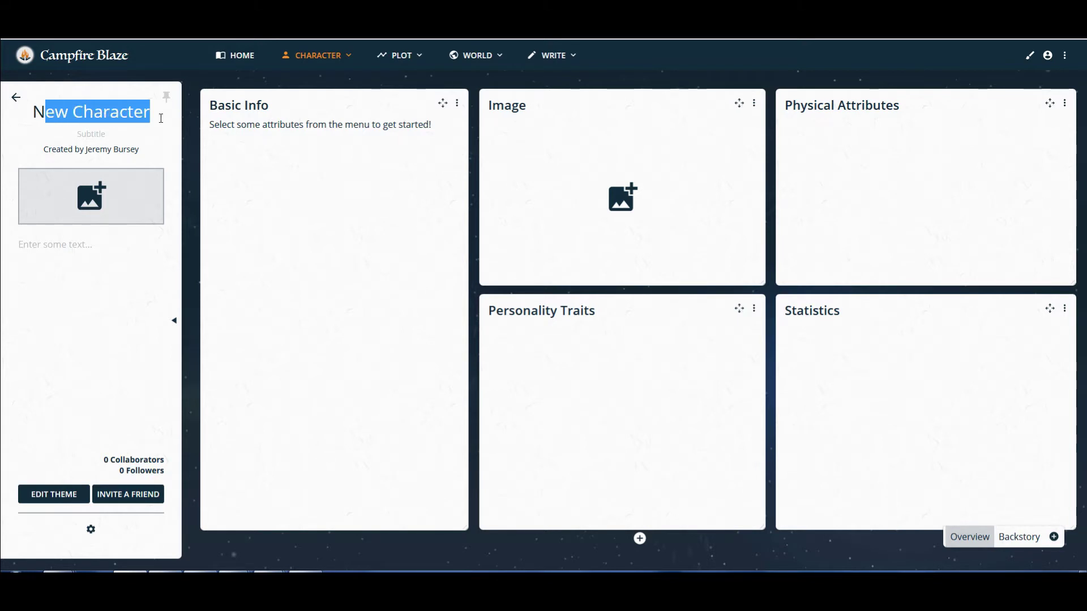
pyautogui.write('Bob Smith')
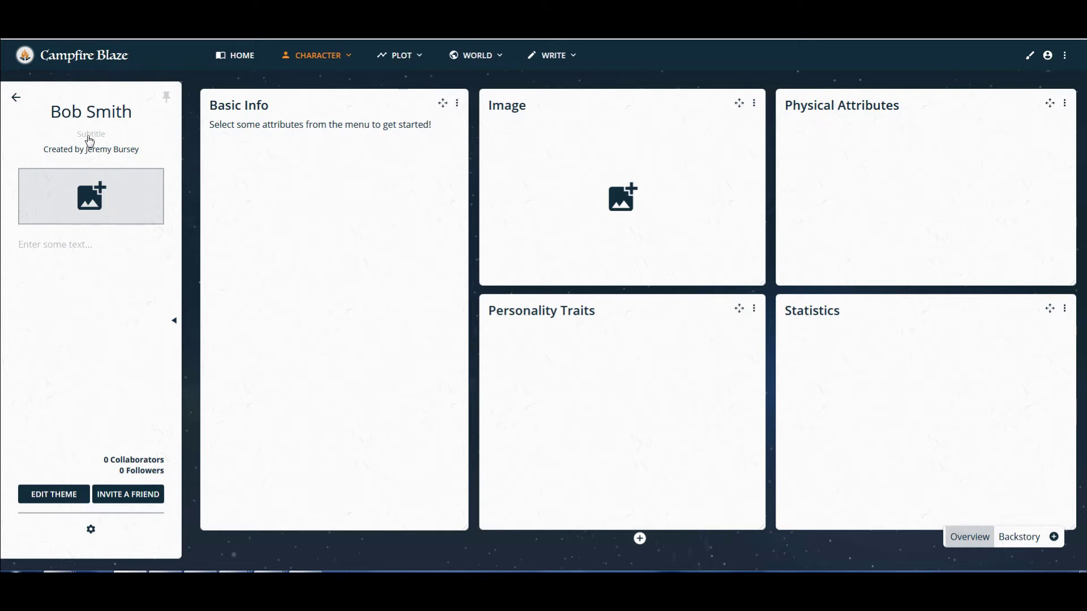
# Set the character's subtitle to "master businessman".
pyautogui.press('Return')
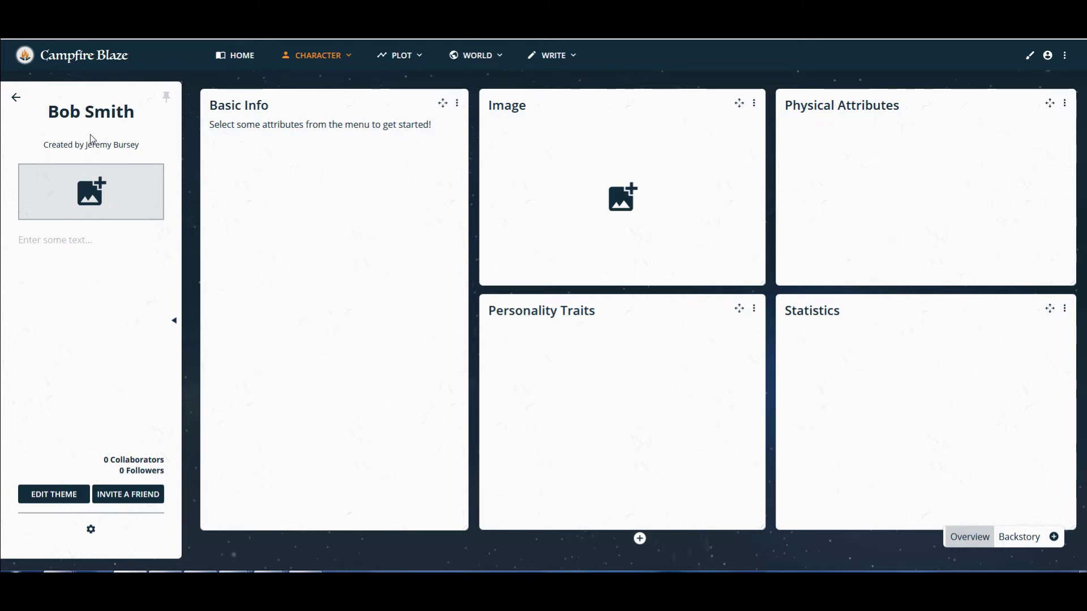
pyautogui.write('master')
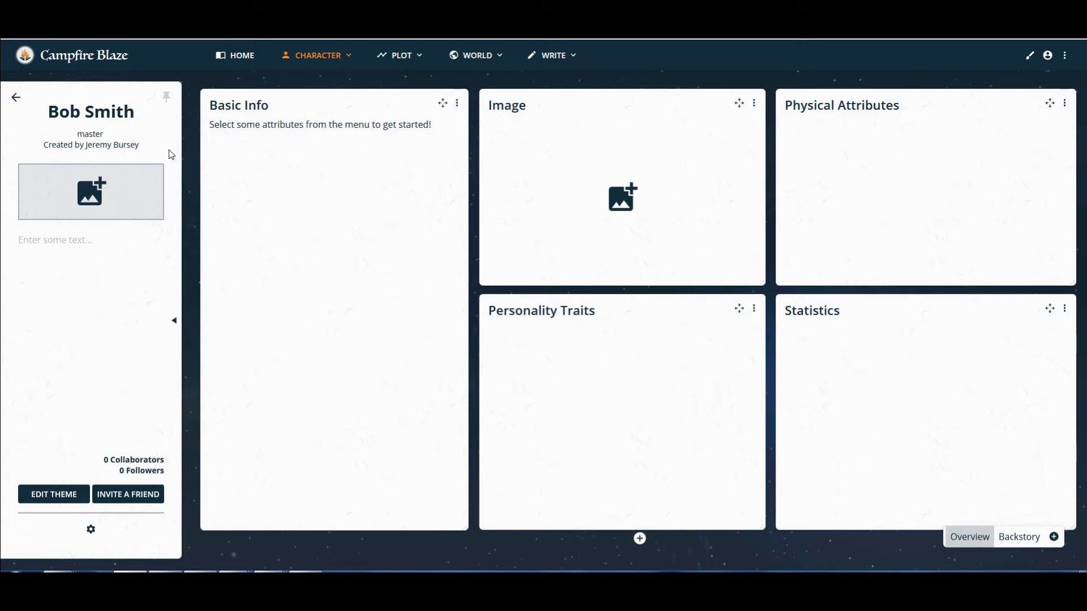
pyautogui.write(' businessman')
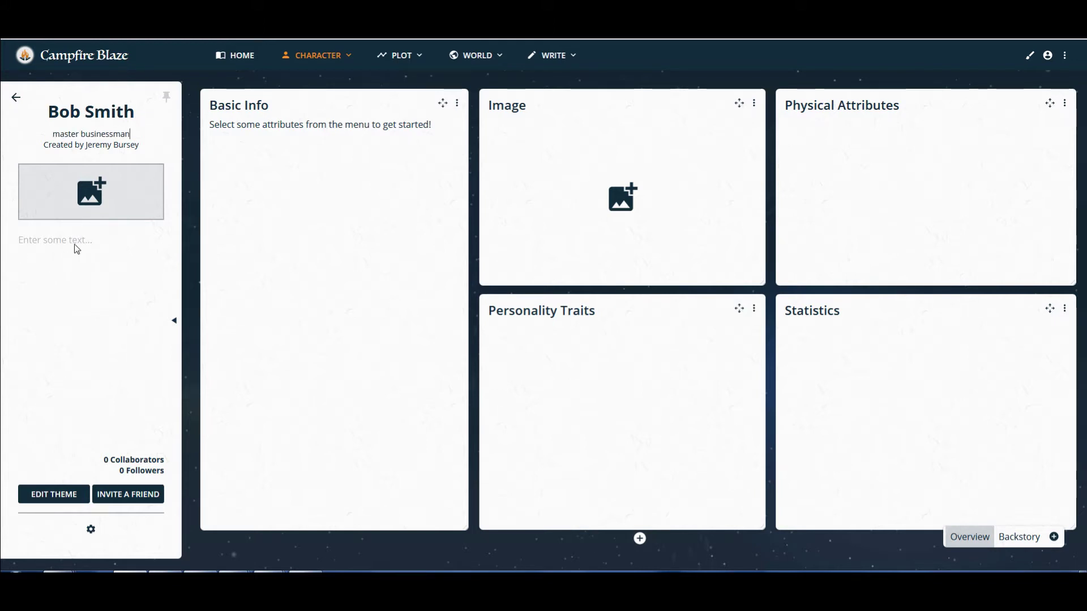
# Write a character description stating that he is a master at business but a failure at drinking coffee.
pyautogui.click(107, 261)
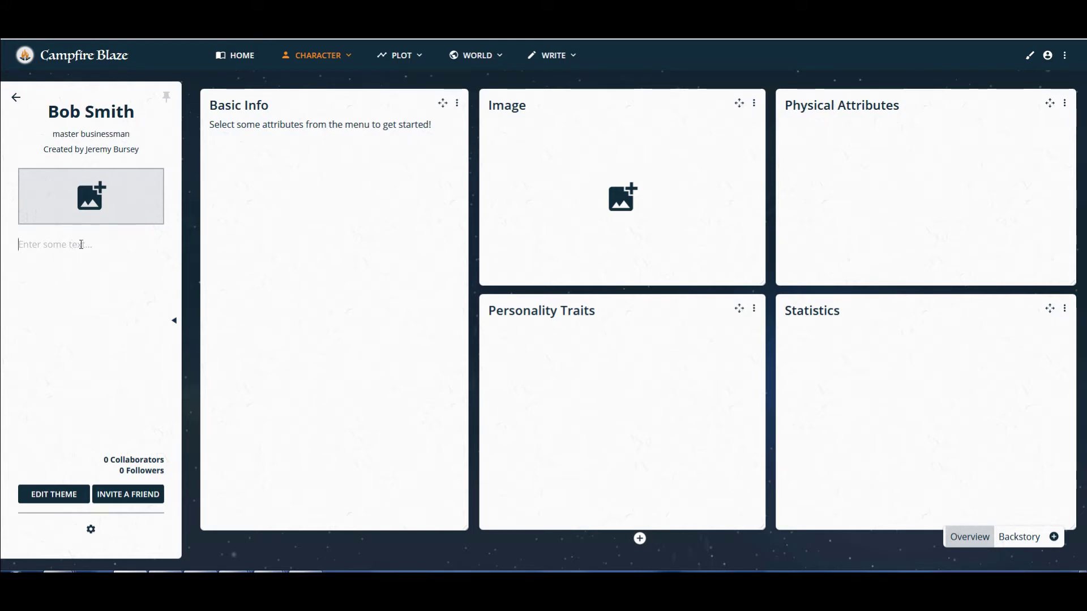
pyautogui.write('Bob is a master at business')
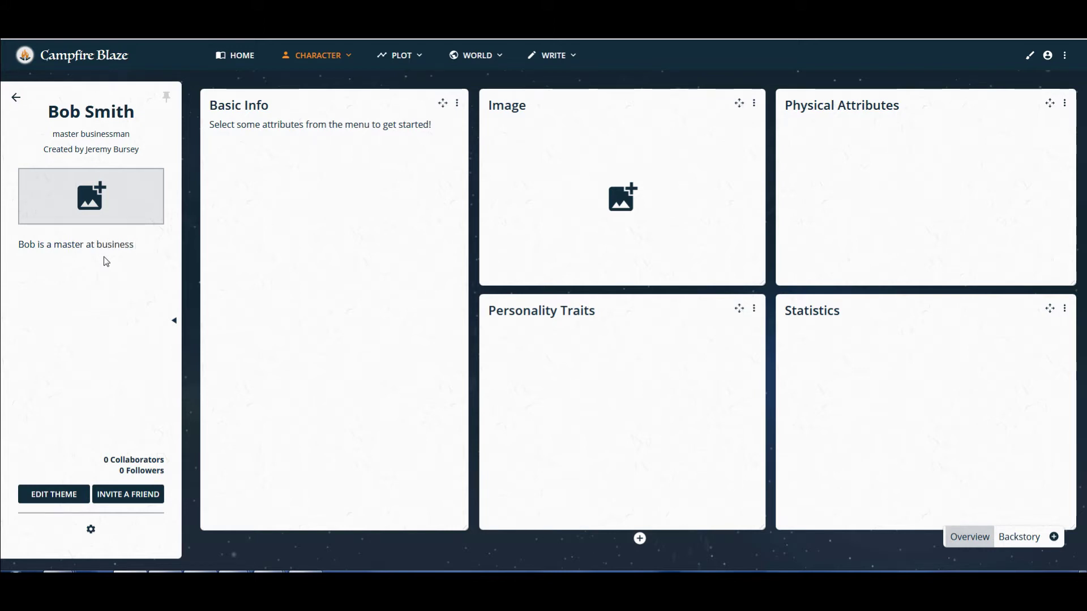
pyautogui.write(' but a failure at drinkoing')
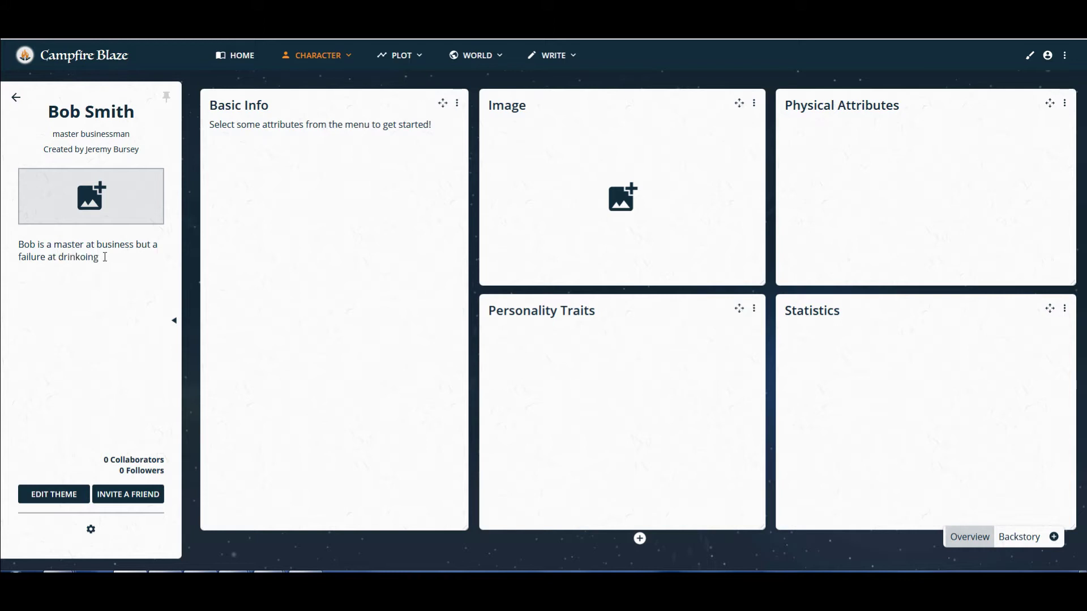
pyautogui.write(' doffee.')
pyautogui.click(104, 257)
pyautogui.press('BackSpace')
# Check the Basic Info panel's options and try to edit its placeholder text directly.
pyautogui.click(457, 104)
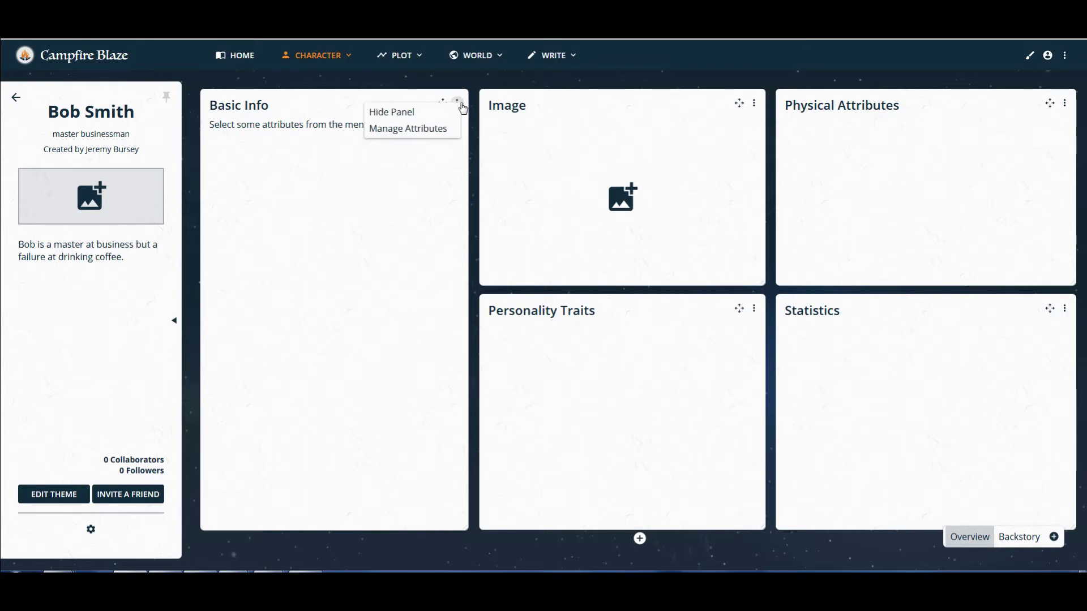
pyautogui.click(289, 126)
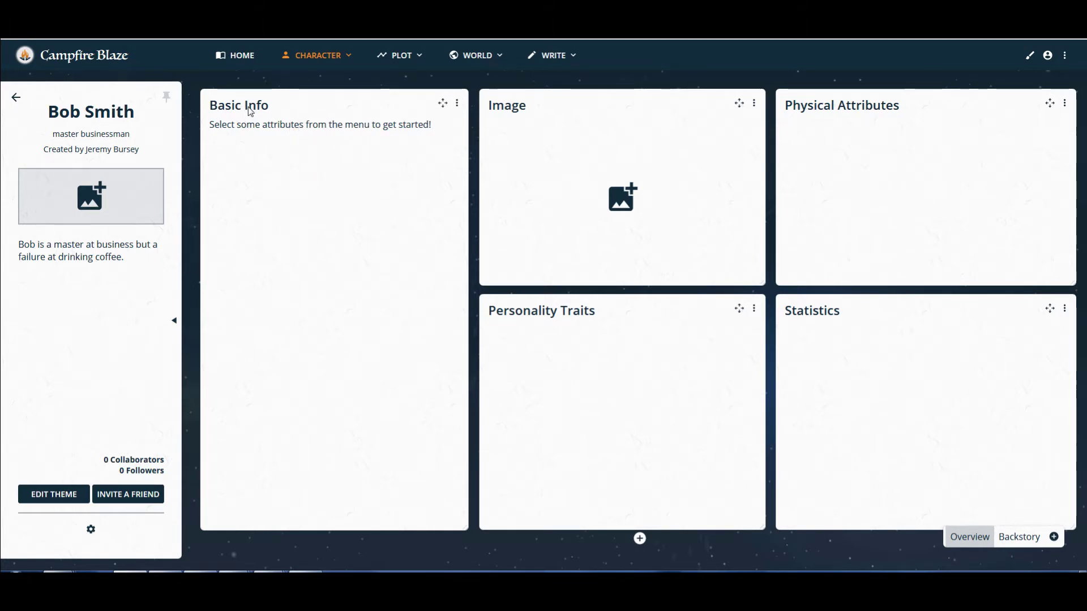
pyautogui.moveTo(261, 126); pyautogui.dragTo(273, 125)
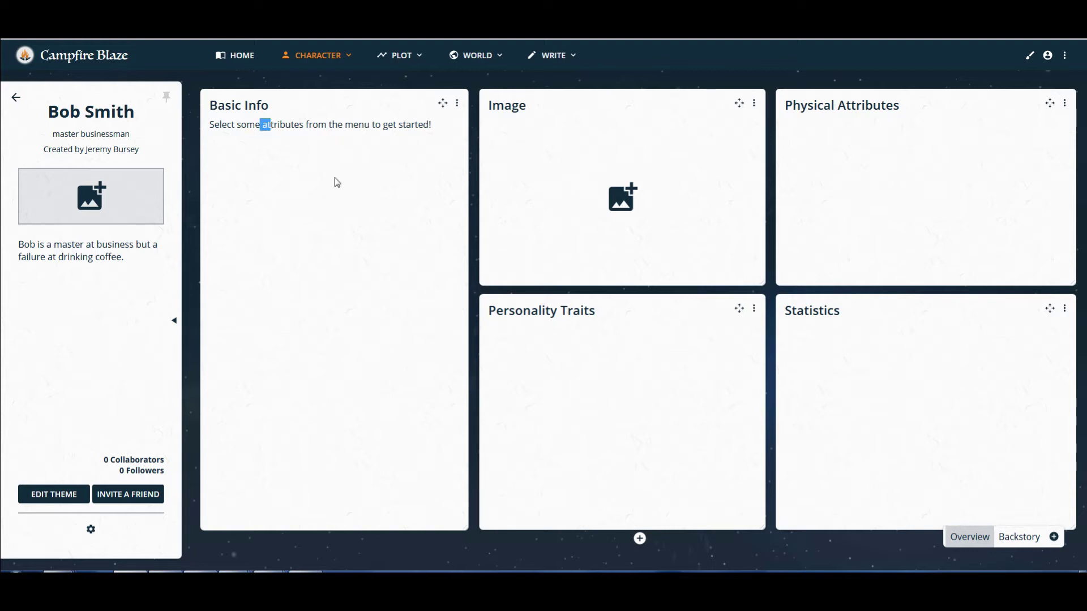
pyautogui.click(340, 159)
pyautogui.doubleClick(226, 123)
pyautogui.click(272, 148)
# Open the attribute manager for Basic Info and try out selecting the Given Name and Full Name attributes under Names.
pyautogui.click(457, 105)
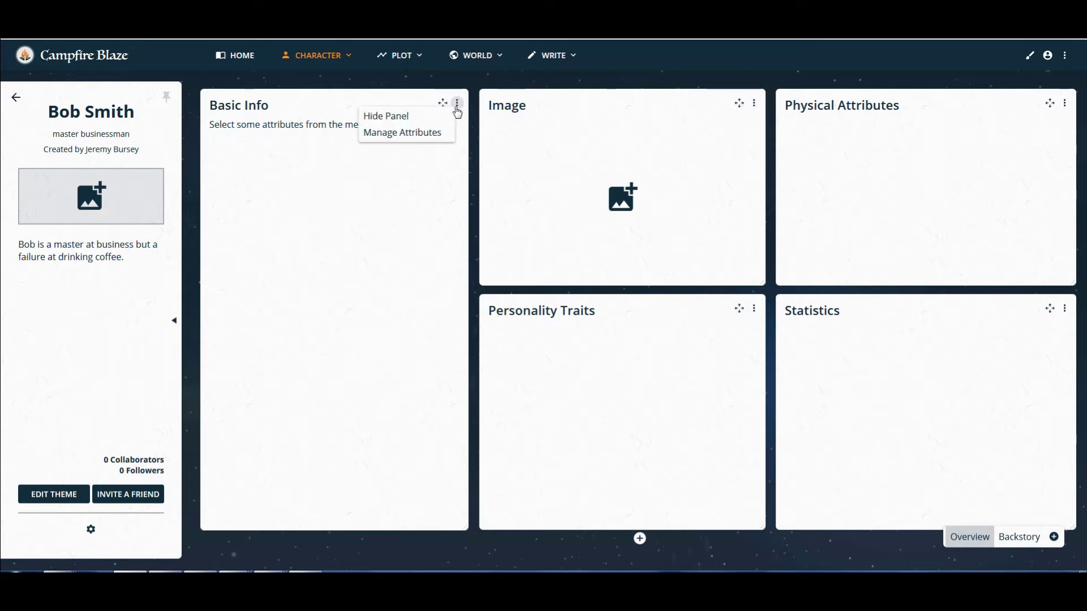
pyautogui.click(404, 134)
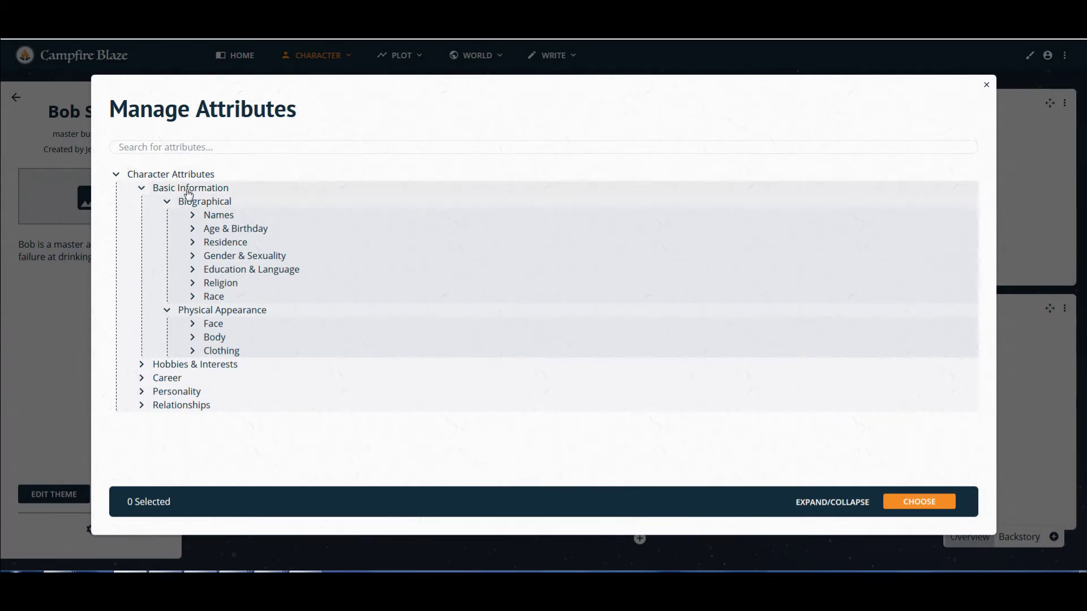
pyautogui.click(221, 216)
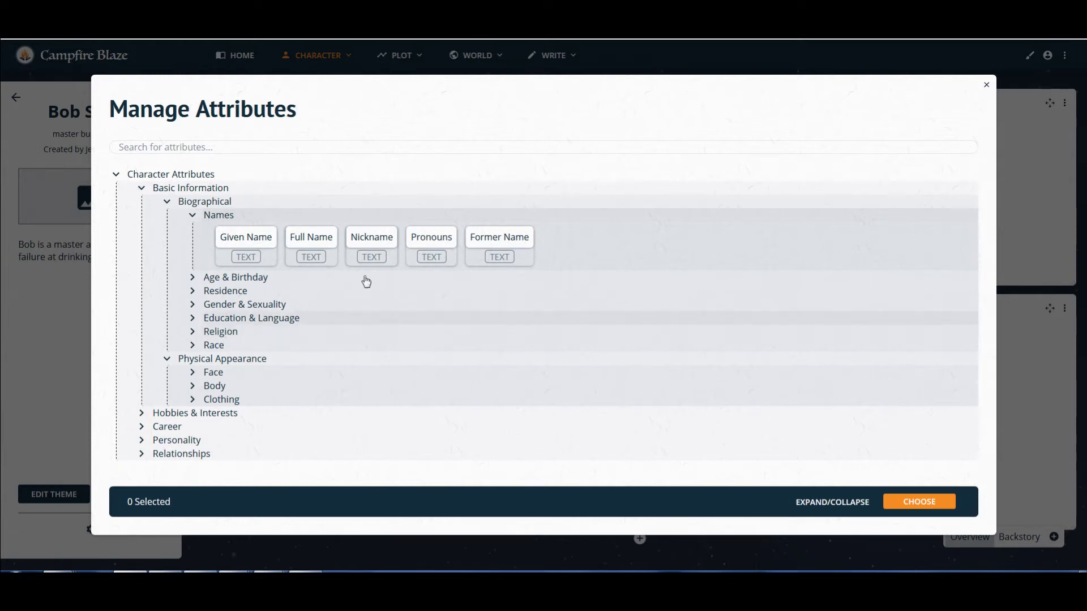
pyautogui.click(247, 245)
pyautogui.click(251, 254)
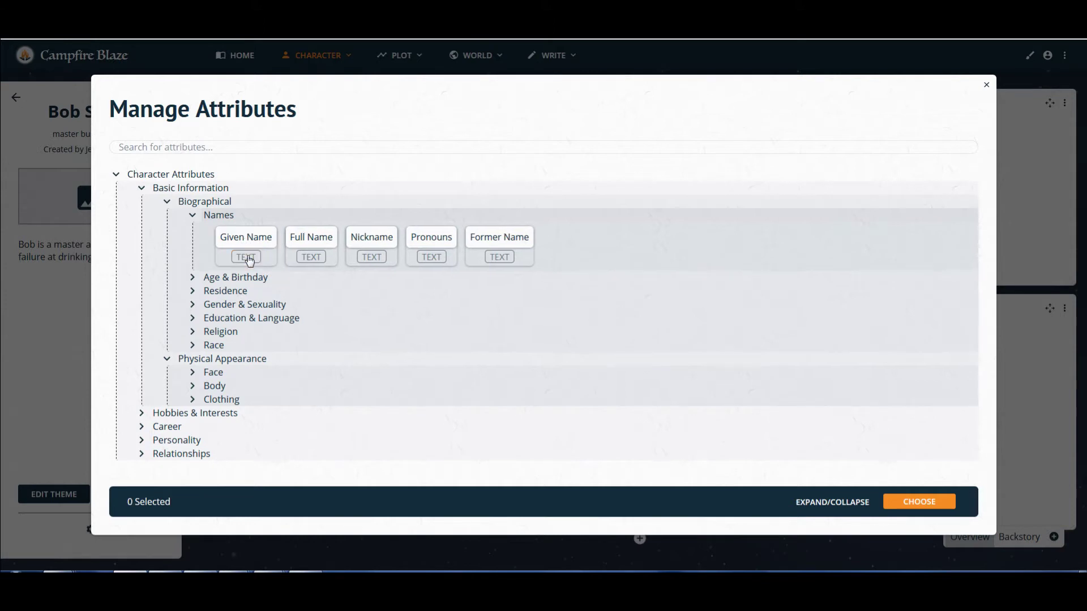
pyautogui.click(252, 252)
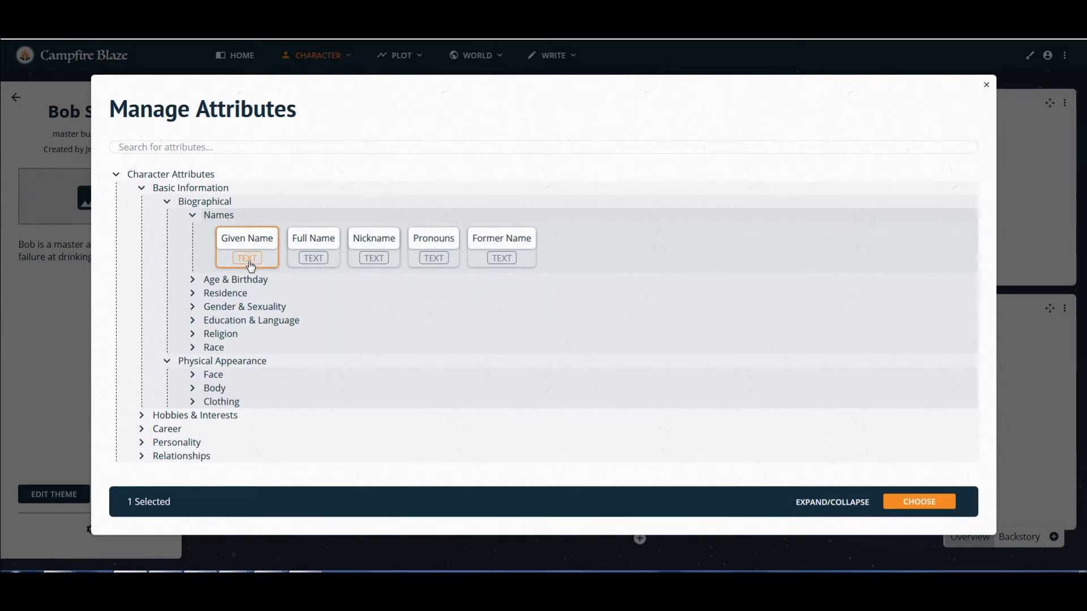
pyautogui.click(252, 258)
pyautogui.moveTo(221, 242); pyautogui.dragTo(337, 300)
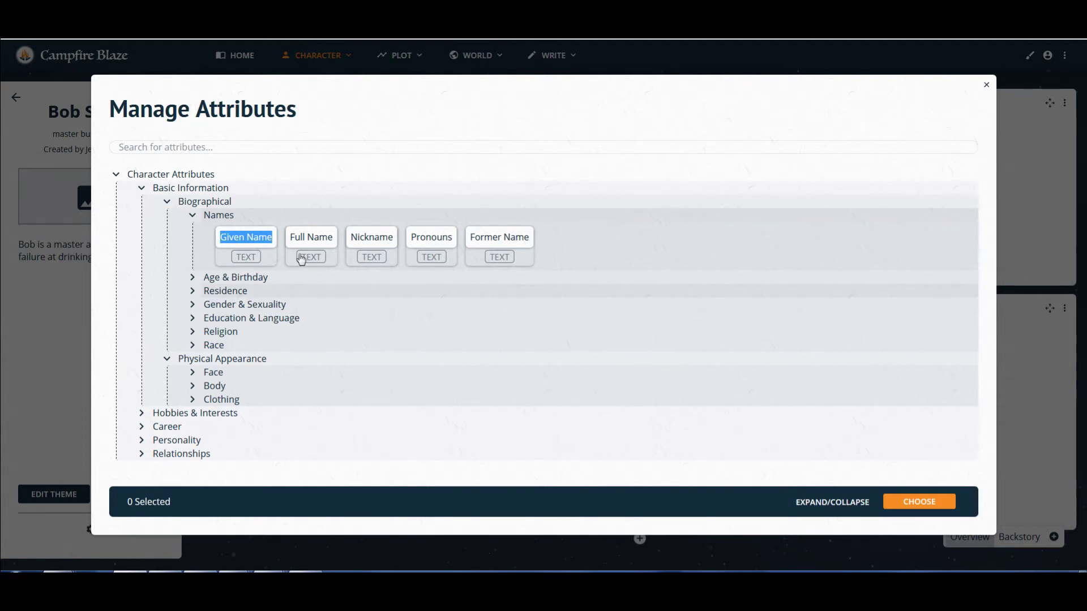
pyautogui.click(295, 243)
pyautogui.click(314, 257)
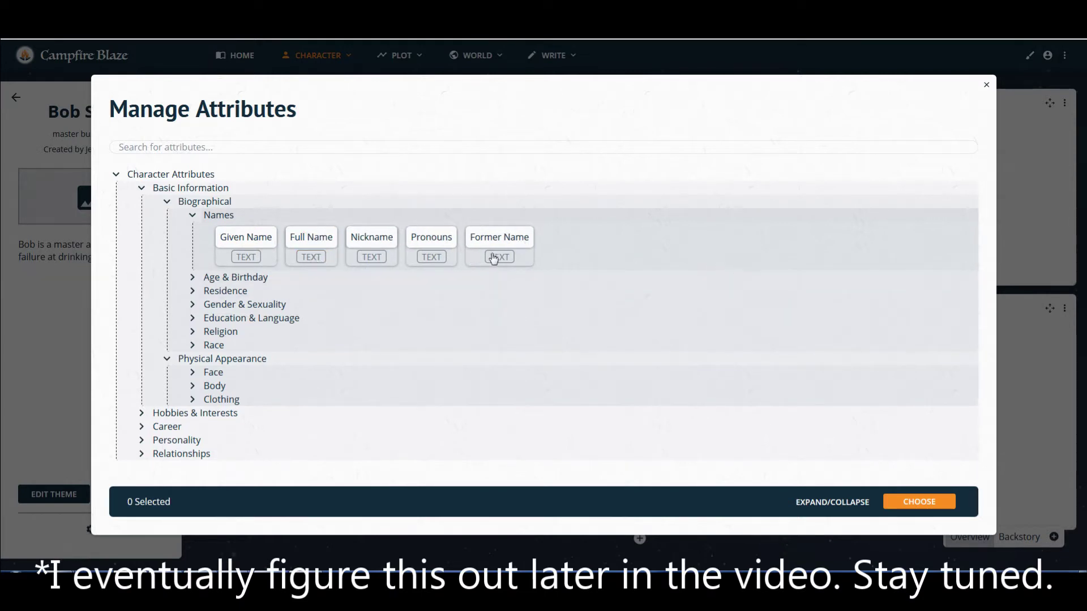
# Collapse Names, expand Age & Birthday, and try selecting and deselecting the Age attribute.
pyautogui.click(193, 215)
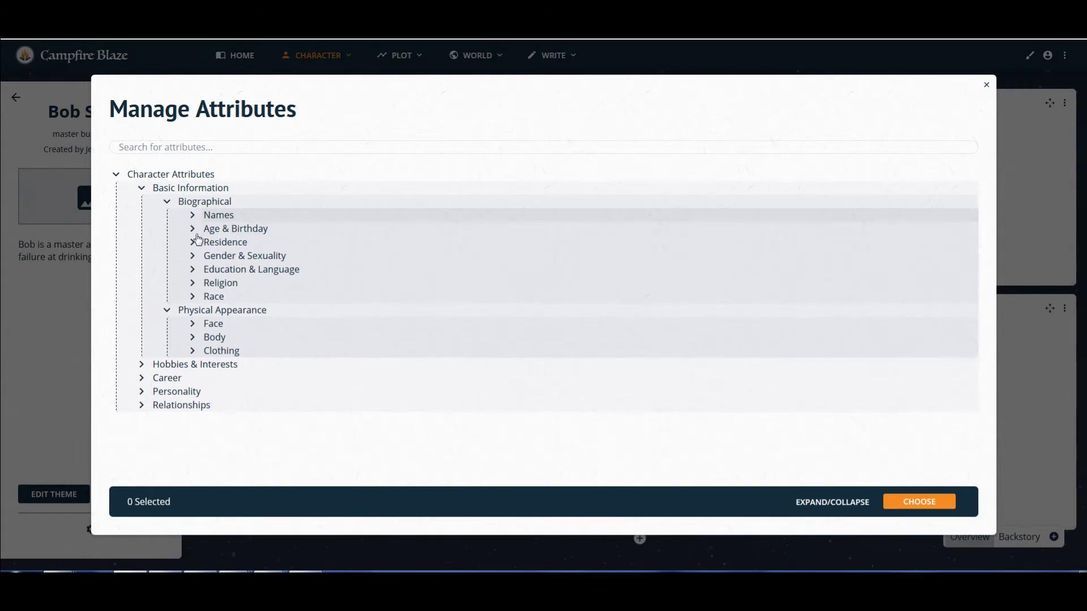
pyautogui.click(193, 229)
pyautogui.click(243, 263)
pyautogui.click(246, 274)
pyautogui.click(244, 275)
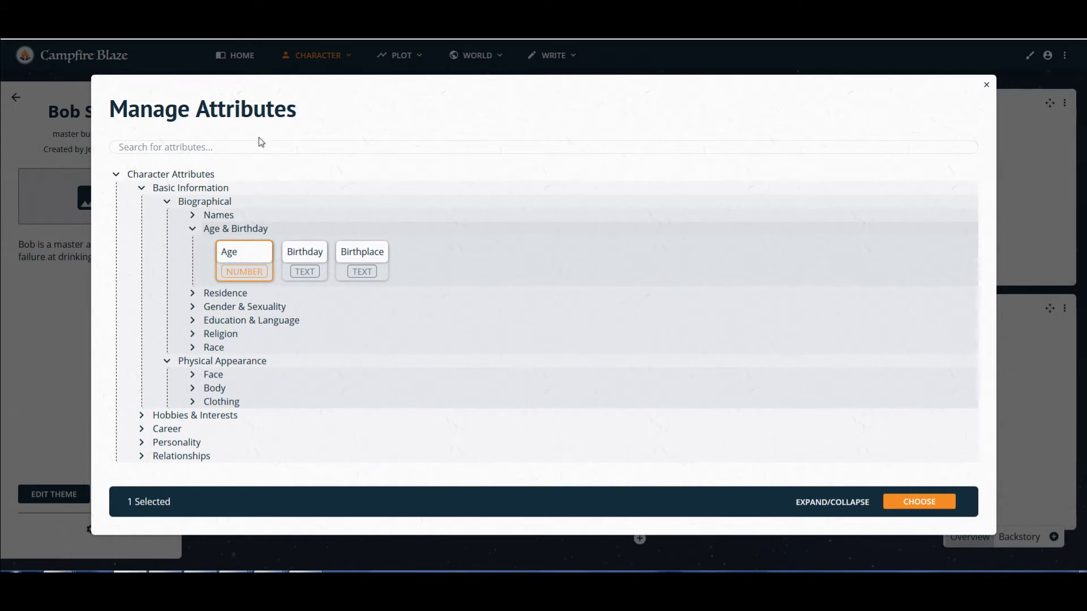
pyautogui.click(239, 279)
pyautogui.click(237, 259)
pyautogui.click(244, 261)
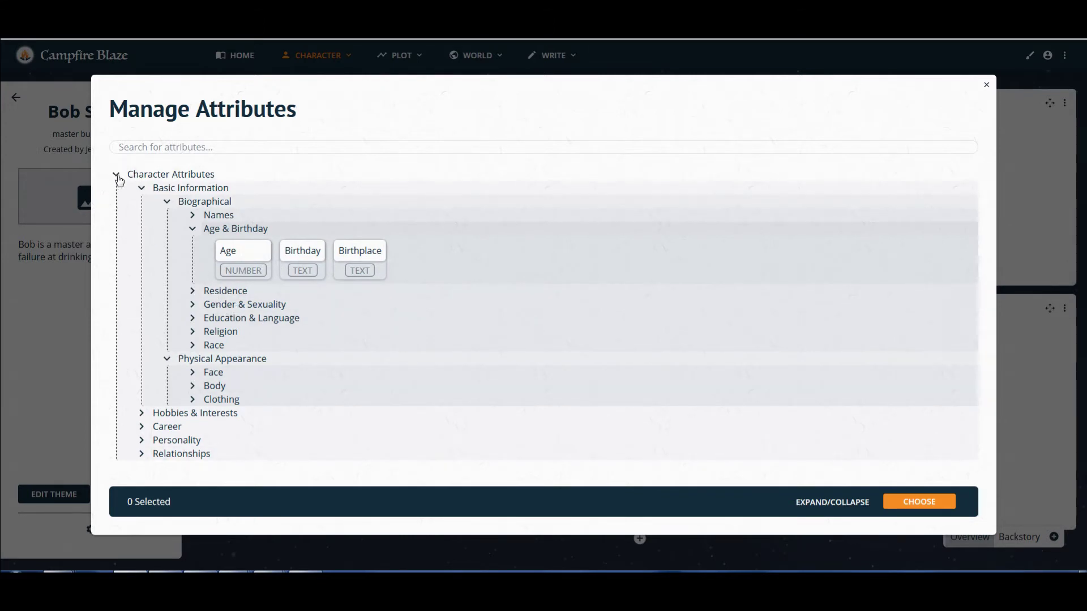
# Collapse the Names and Age & Birthday groups, search the attributes for the character's first name, and clear the search.
pyautogui.click(142, 147)
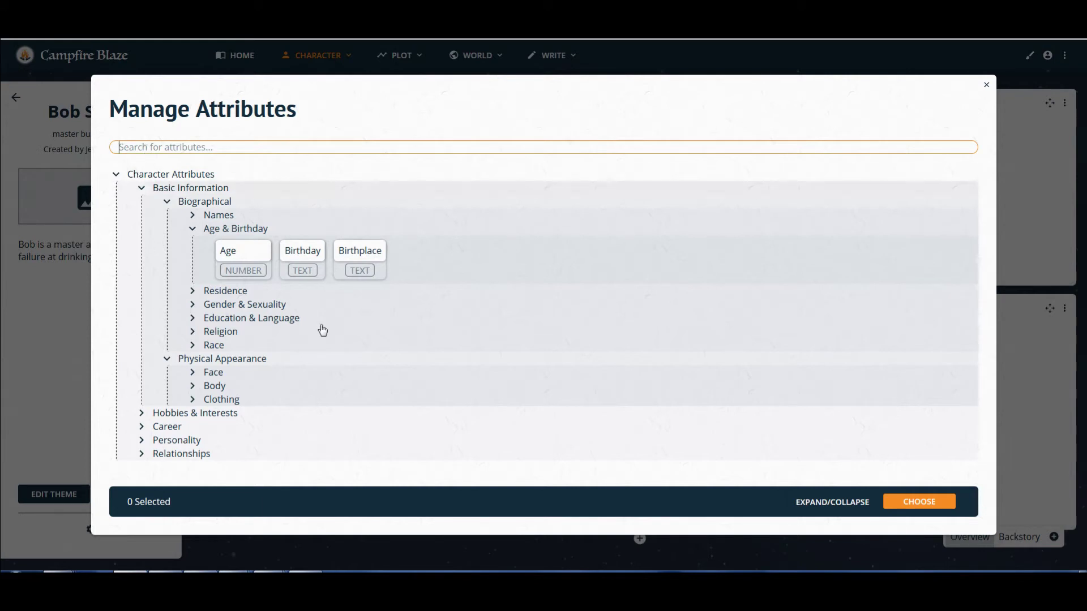
pyautogui.moveTo(253, 232); pyautogui.dragTo(310, 274)
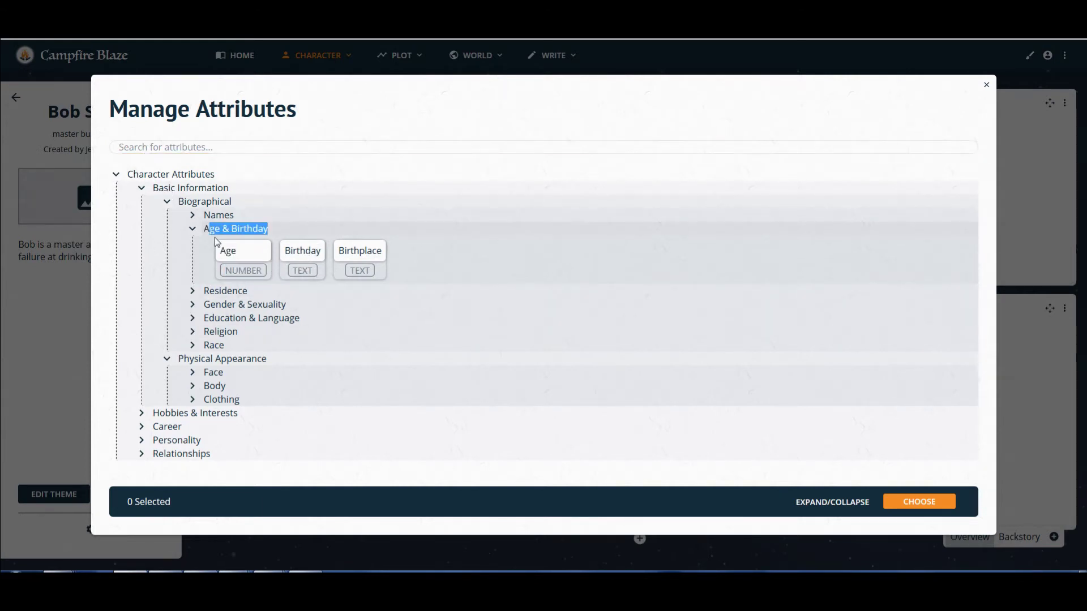
pyautogui.click(194, 216)
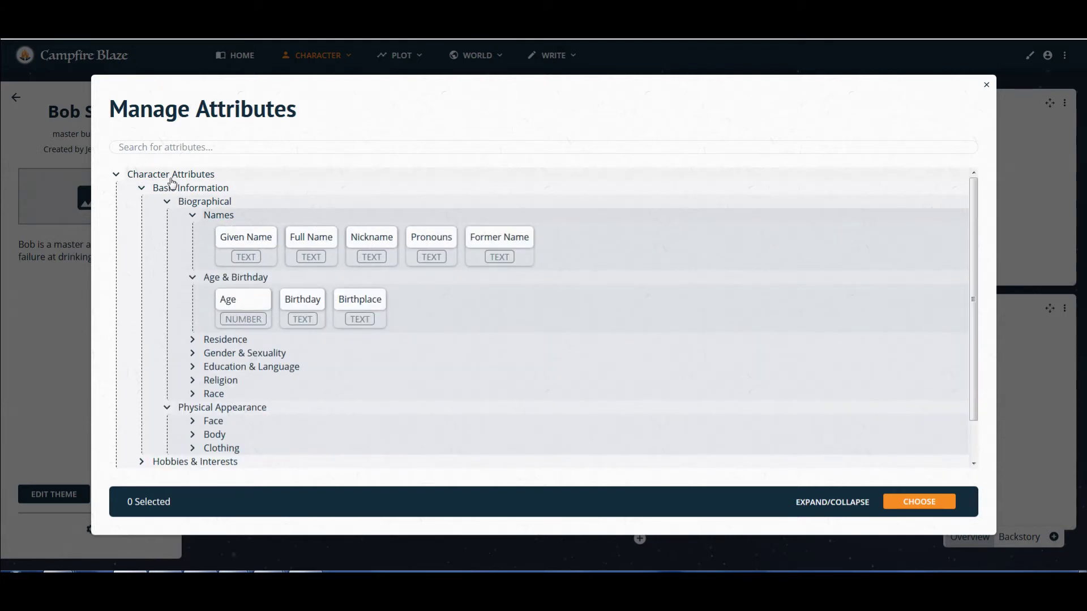
pyautogui.click(192, 278)
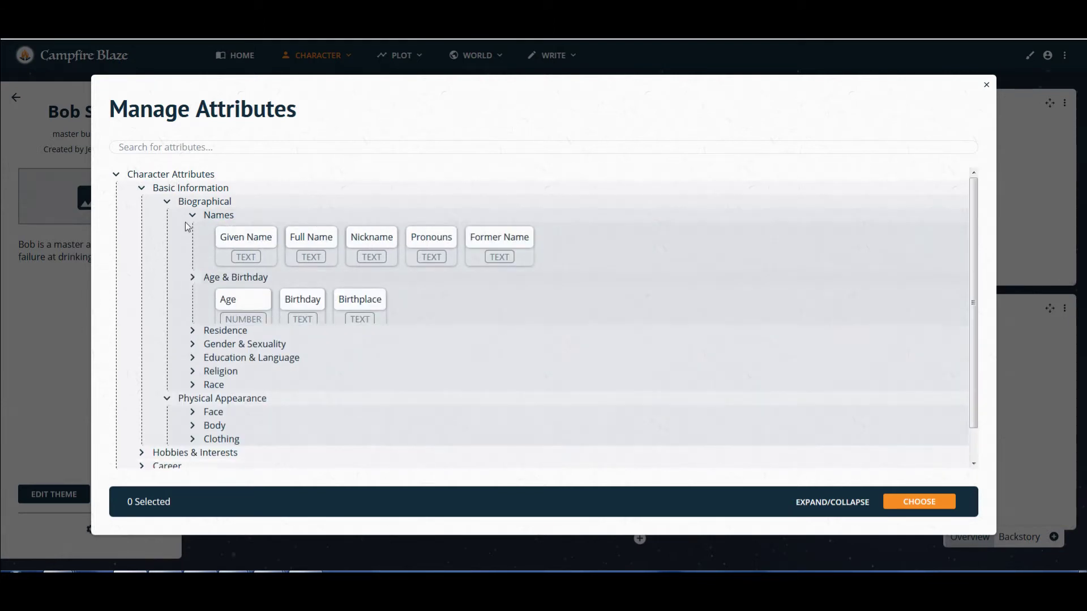
pyautogui.click(192, 219)
pyautogui.click(140, 148)
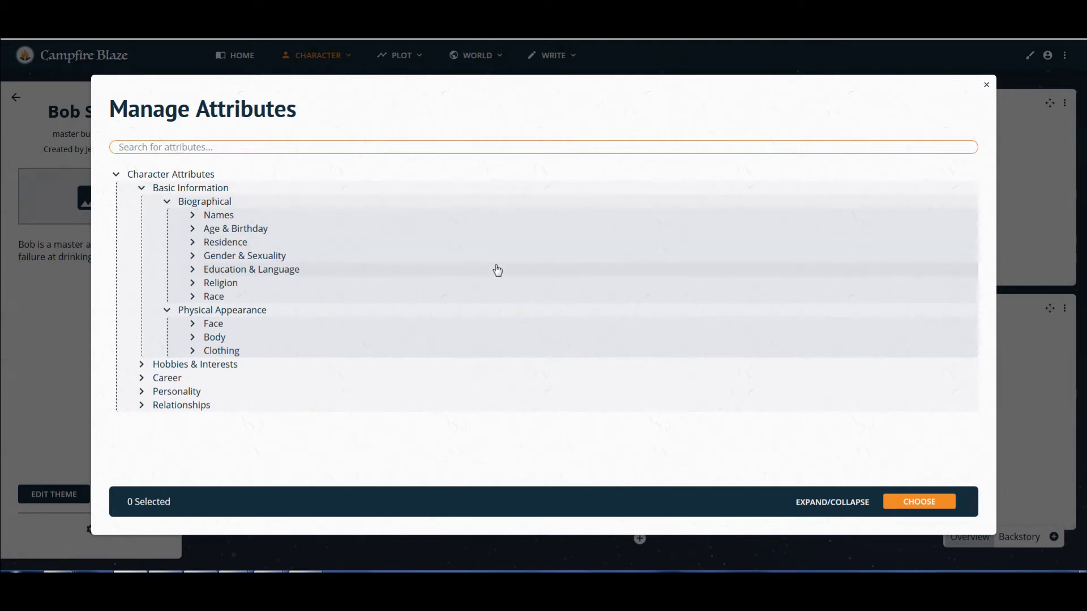
pyautogui.write('bob')
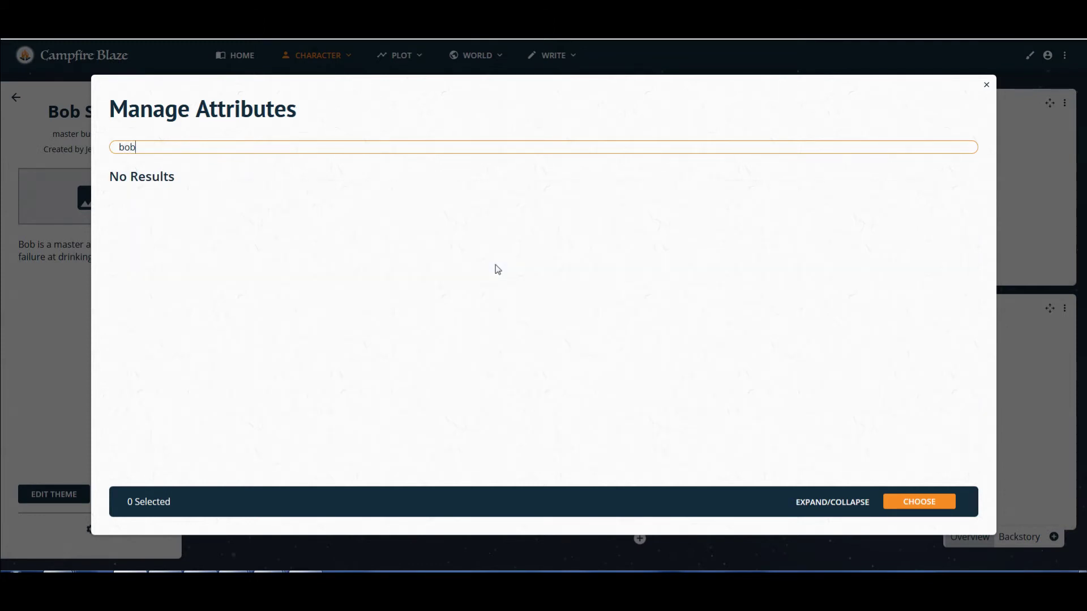
pyautogui.press('BackSpace')
pyautogui.press('BackSpace')
# Try out the Big 5 Personality Traits and Extraversion attributes, and close the attribute manager without choosing any.
pyautogui.scroll(-2, 564, 328)
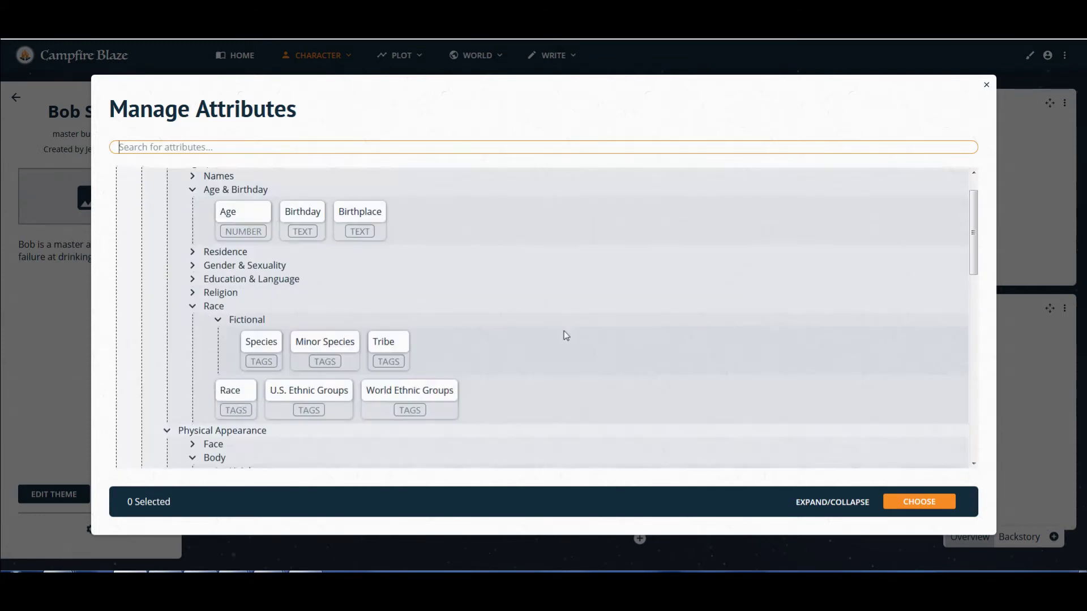
pyautogui.scroll(-5, 564, 328)
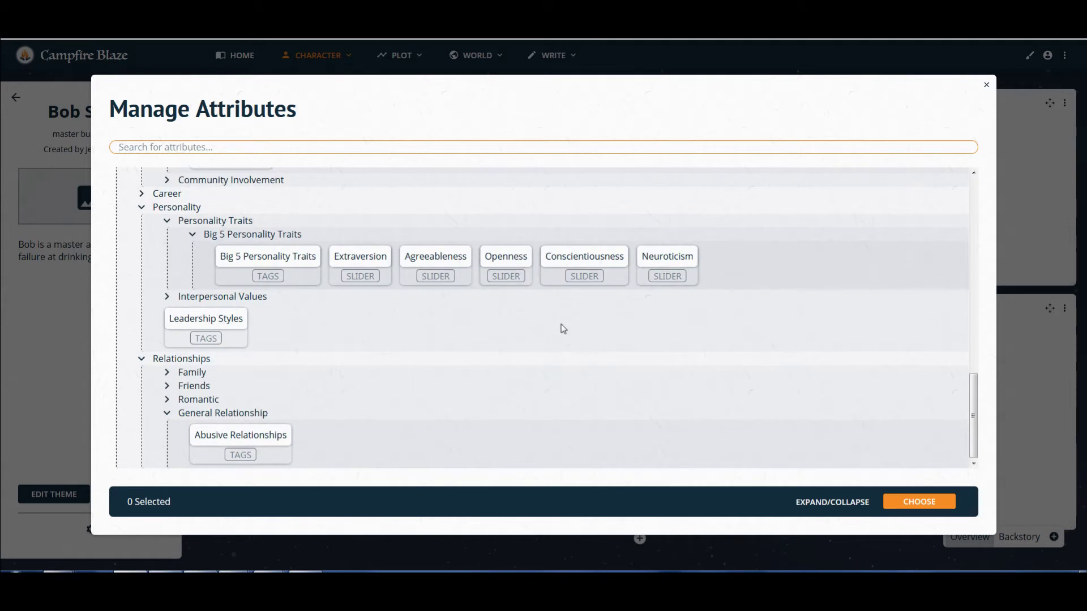
pyautogui.click(264, 280)
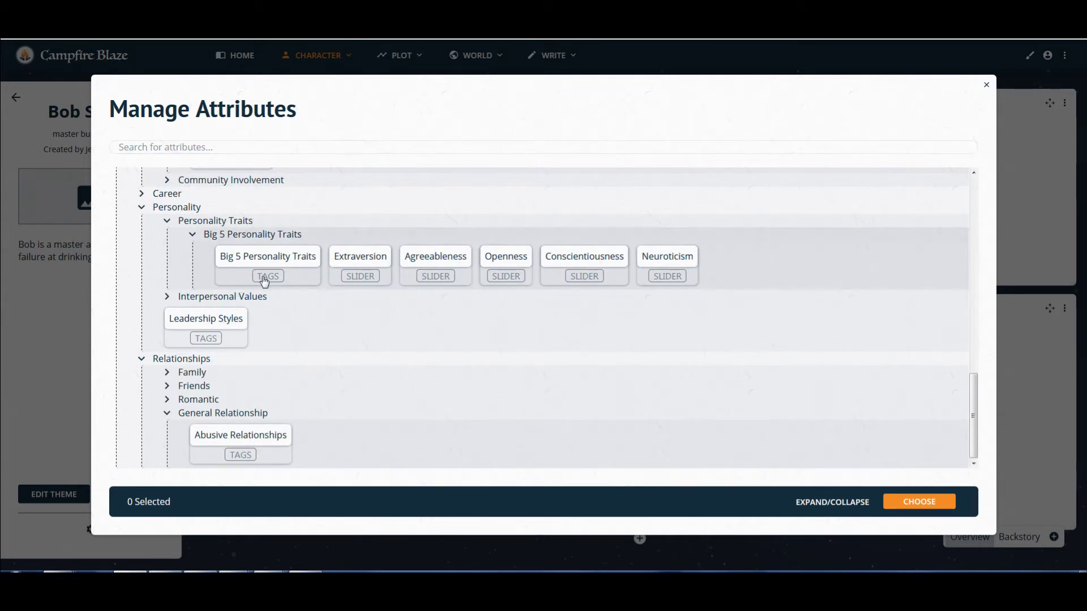
pyautogui.click(264, 281)
pyautogui.click(265, 280)
pyautogui.click(360, 258)
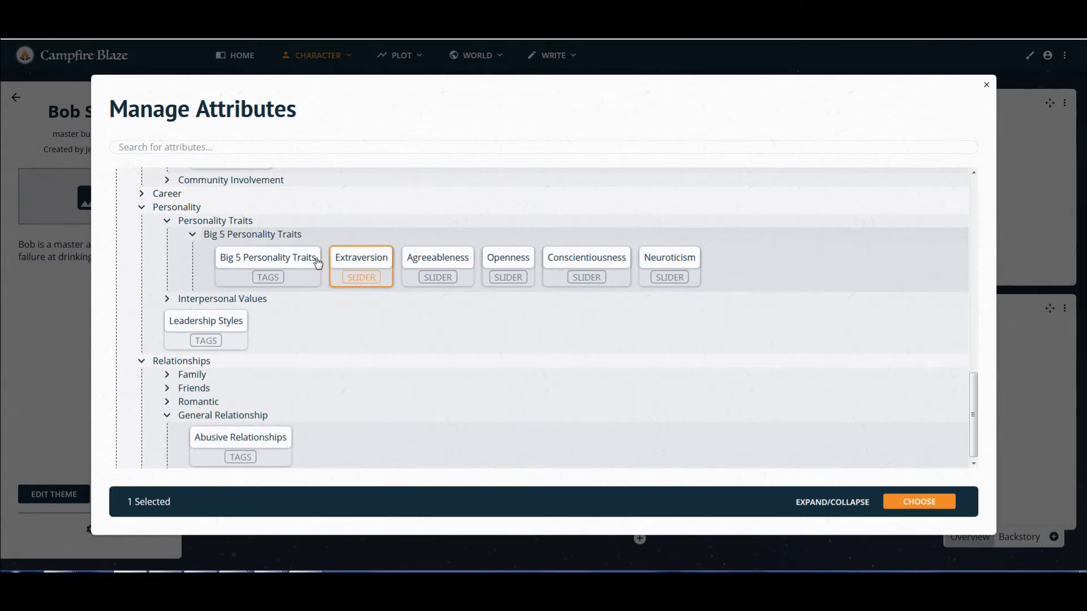
pyautogui.click(360, 266)
pyautogui.scroll(15, 905, 254)
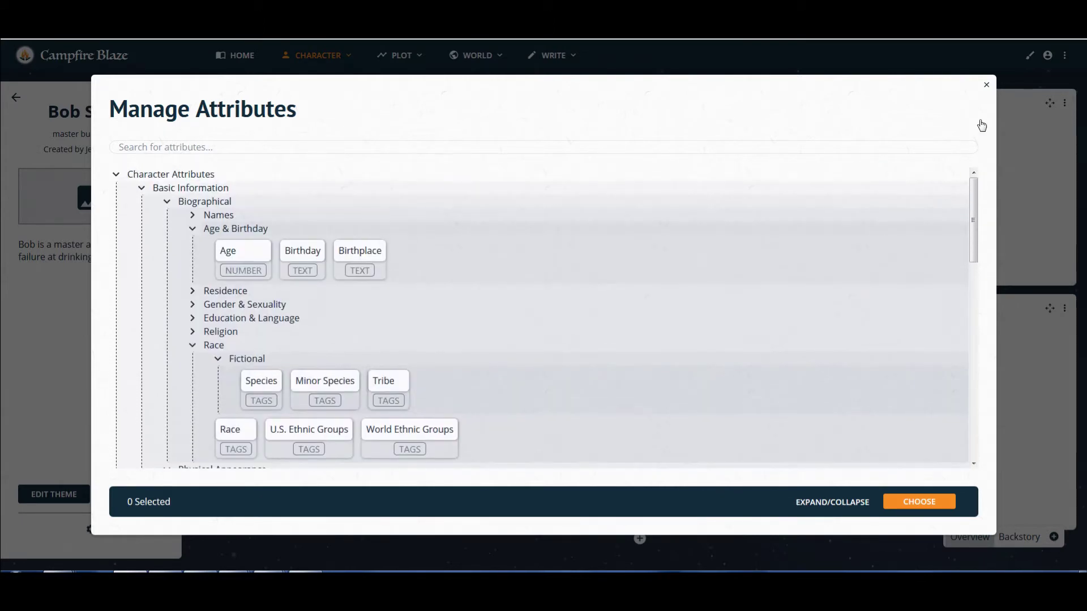
pyautogui.click(985, 85)
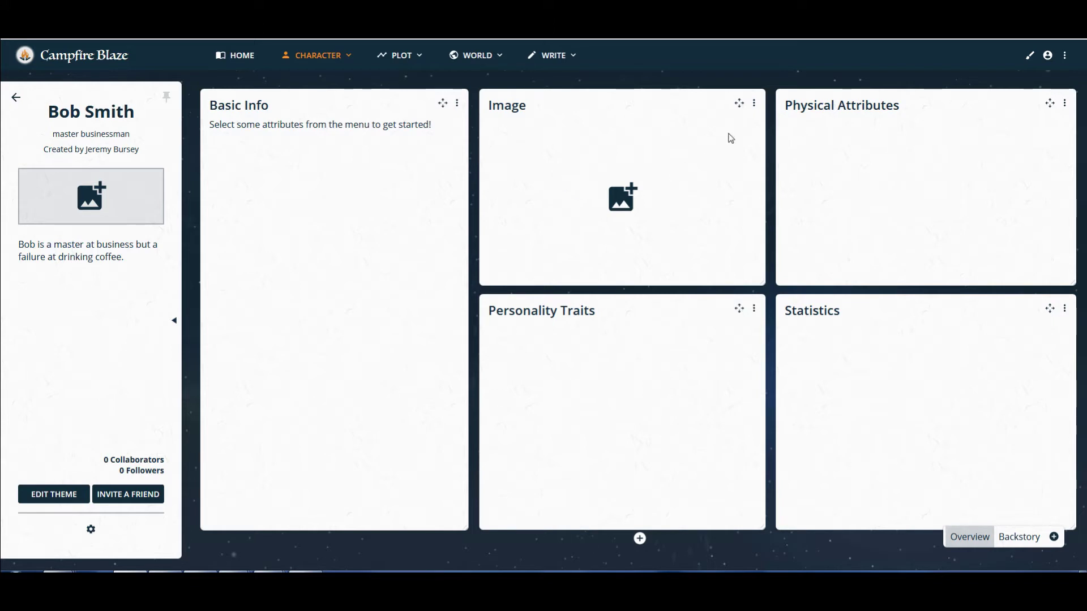
# View the Image panel's upload dialog and close it without choosing an image.
pyautogui.click(618, 207)
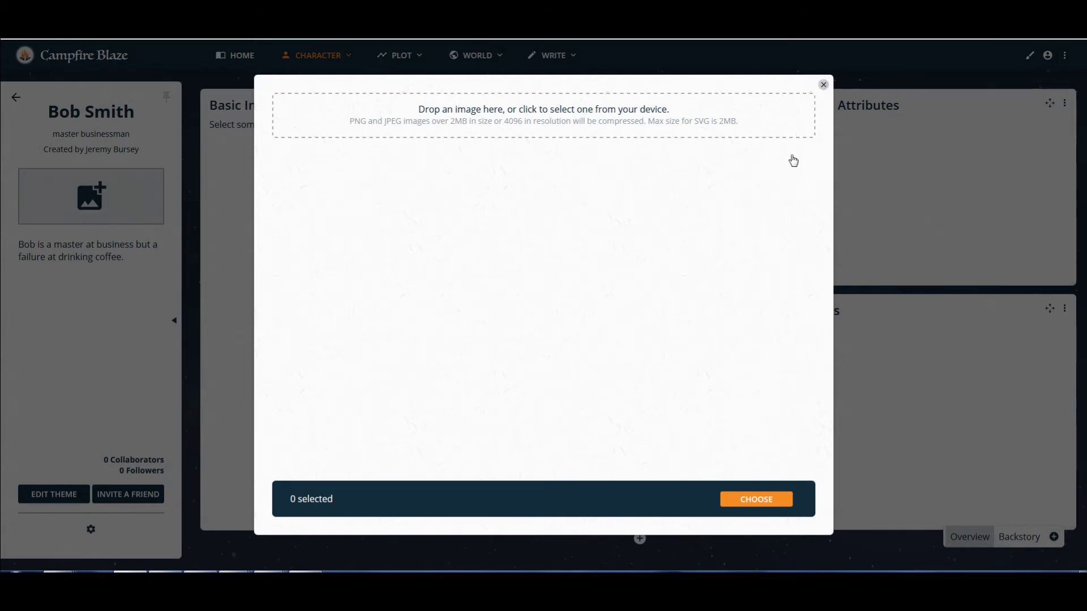
pyautogui.click(823, 85)
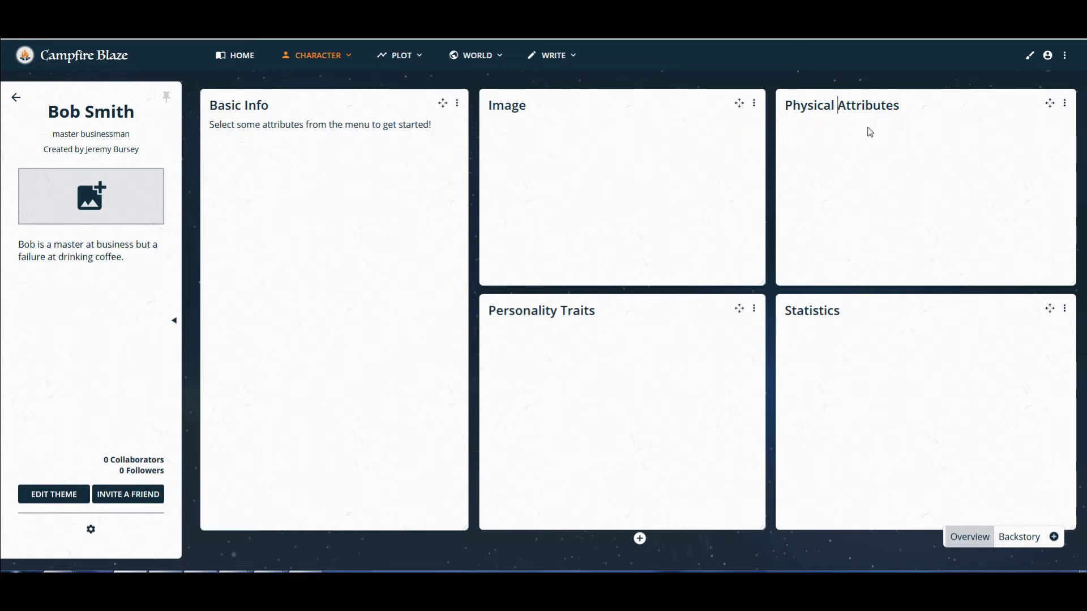
# Add an item named Body Type to the Physical Attributes panel.
pyautogui.click(1064, 105)
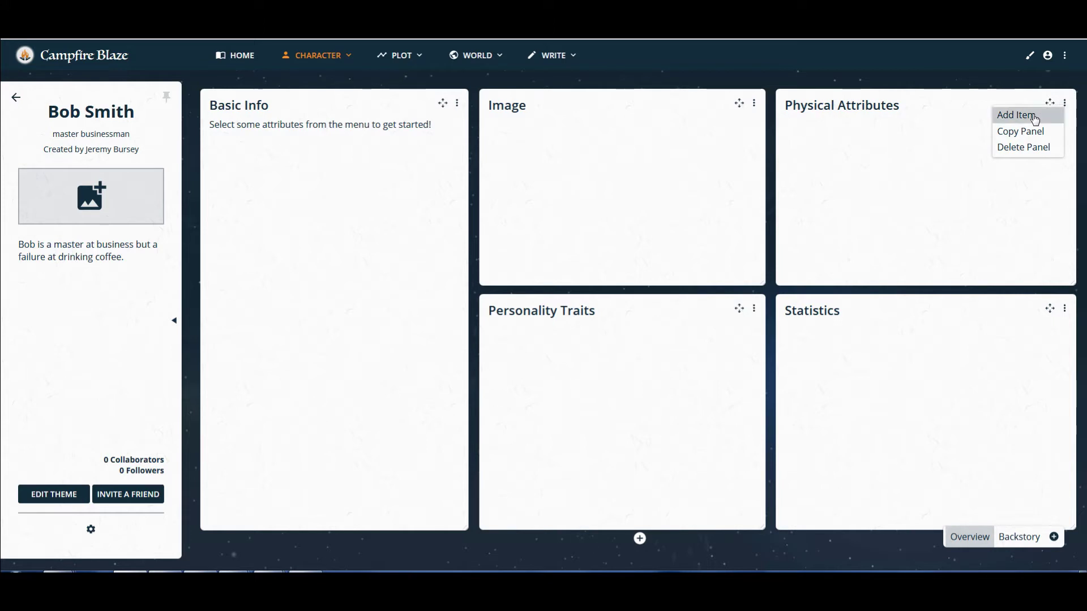
pyautogui.click(1016, 115)
pyautogui.click(799, 141)
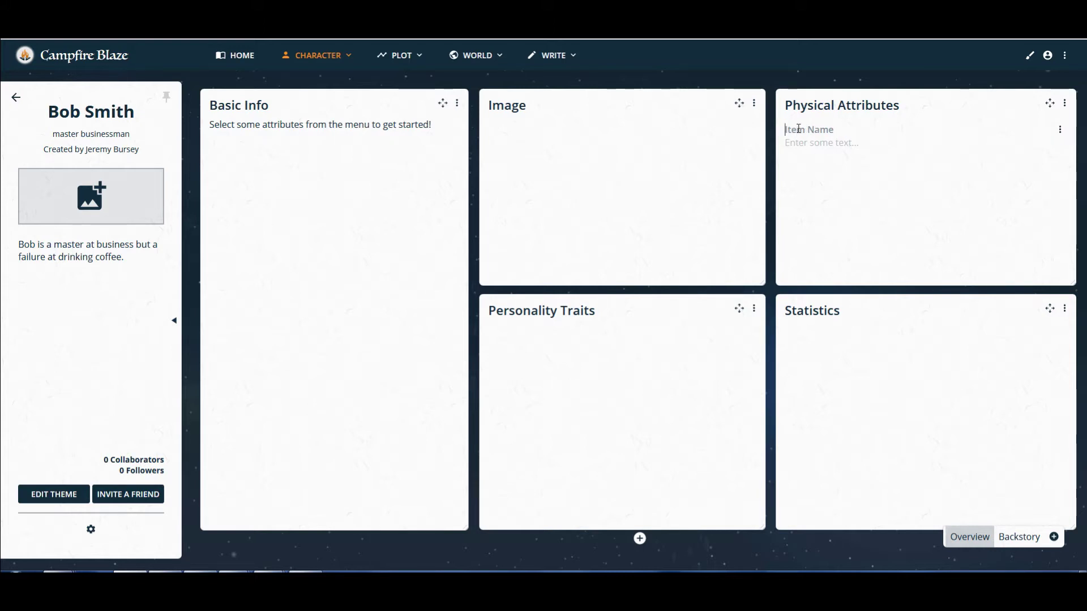
pyautogui.write('Bo')
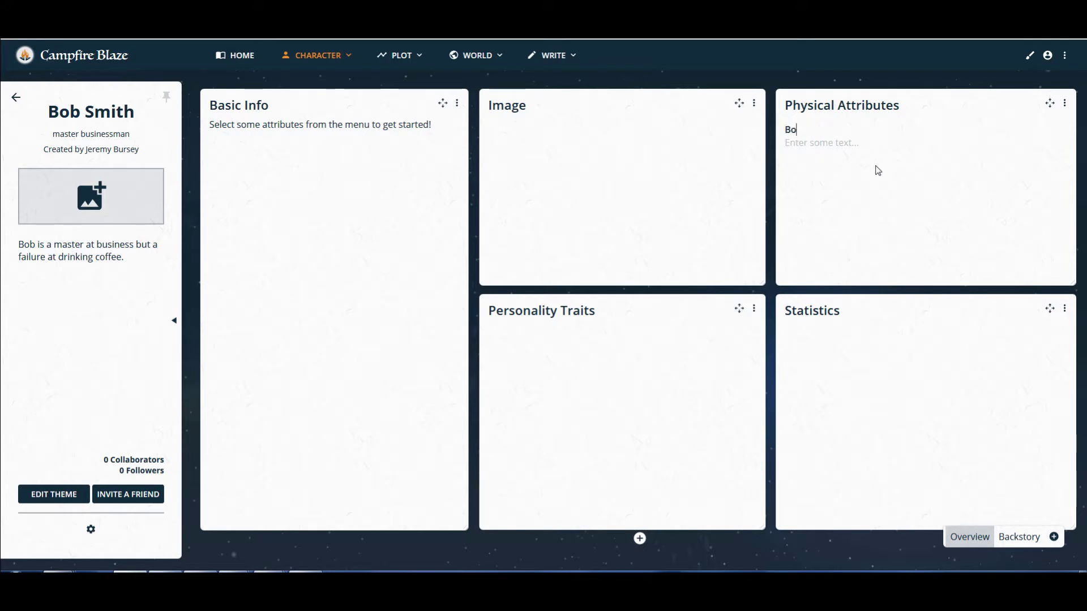
pyautogui.write('dy Type')
pyautogui.press('BackSpace')
pyautogui.press('BackSpace')
pyautogui.press('BackSpace')
pyautogui.press('BackSpace')
pyautogui.write('Type')
# Describe the Body Type item as "A large man with a larger belly.".
pyautogui.click(819, 144)
pyautogui.write('A')
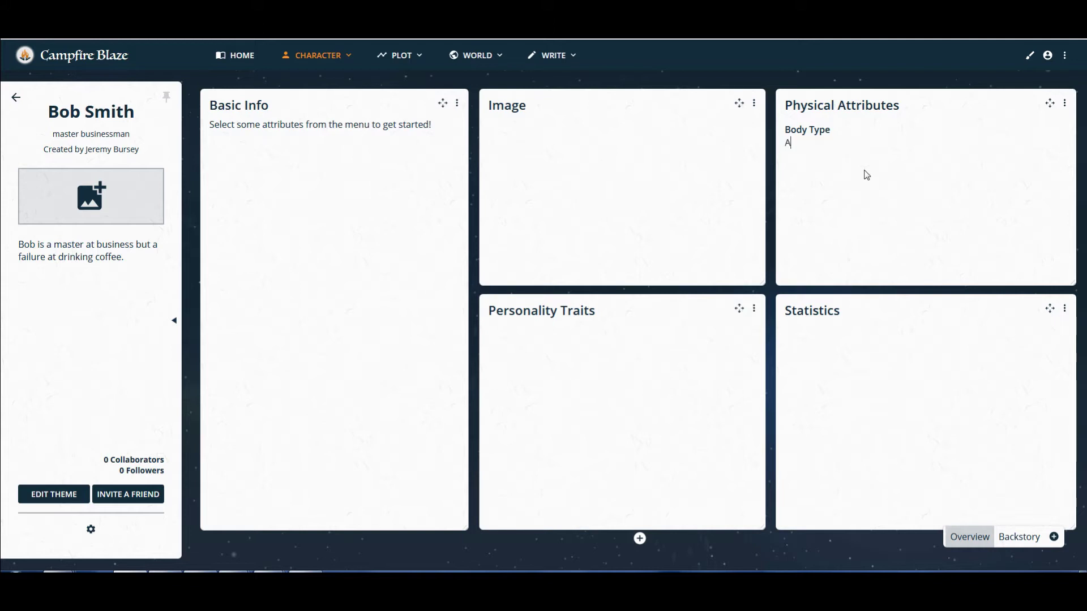
pyautogui.write(' large man with a larger belly.')
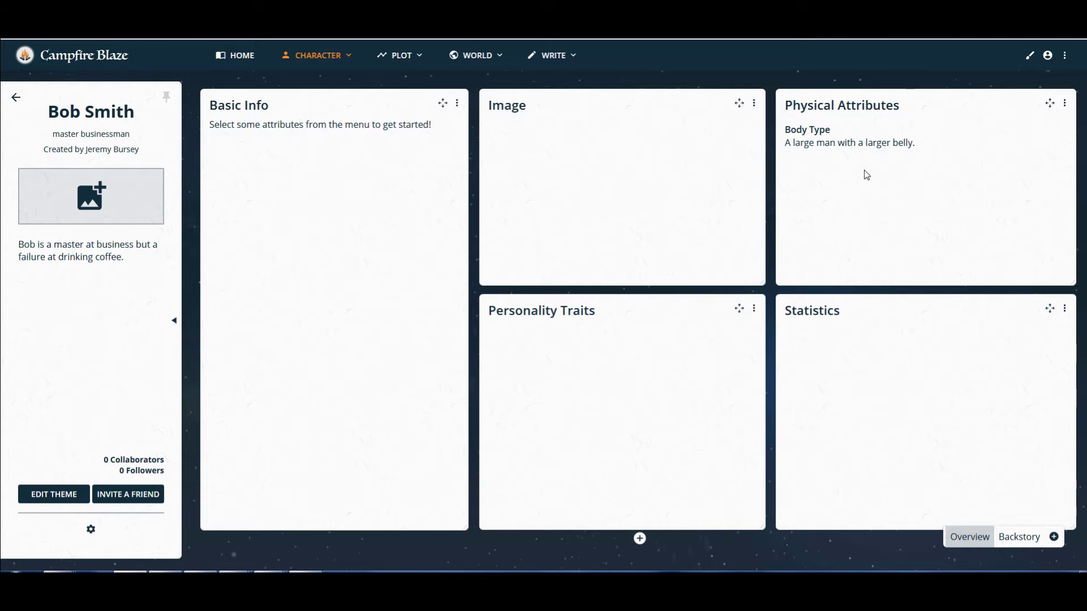
# Add a second item to the Physical Attributes panel, and view its image upload dialog without choosing an image.
pyautogui.click(1065, 104)
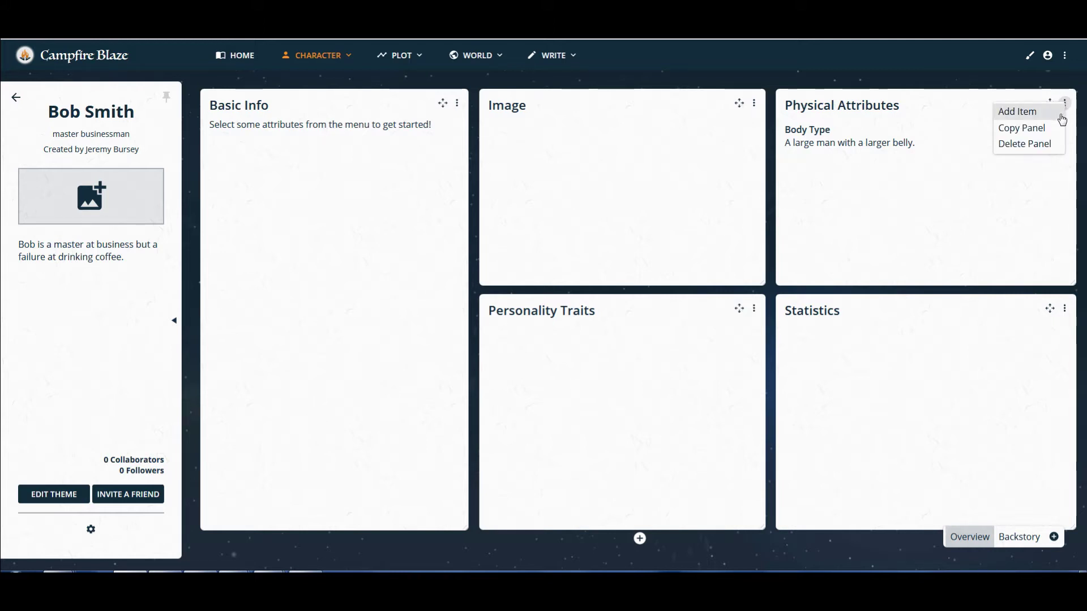
pyautogui.click(1041, 114)
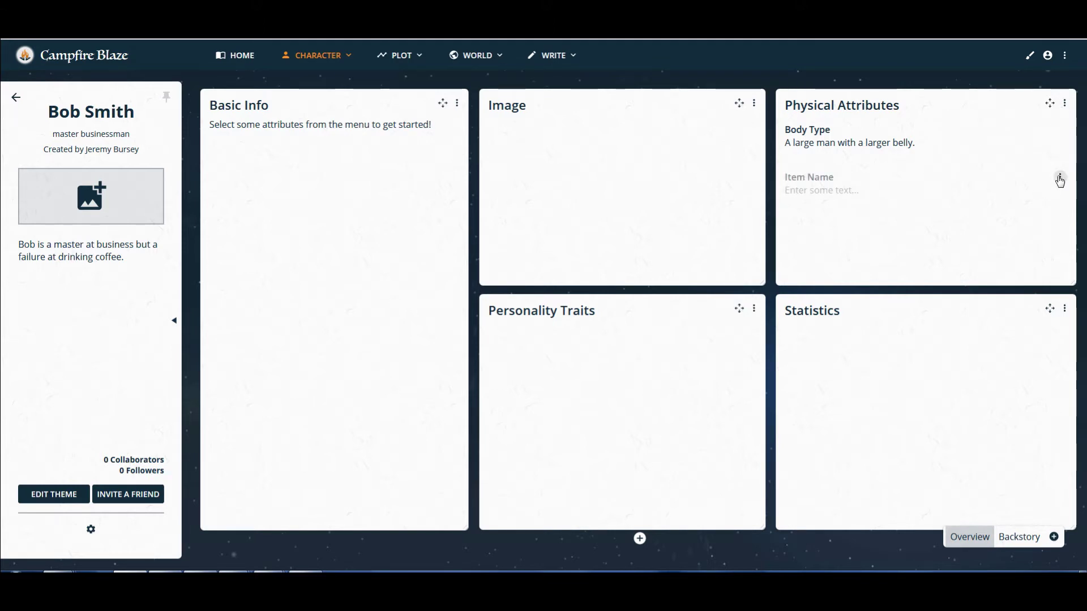
pyautogui.click(1059, 179)
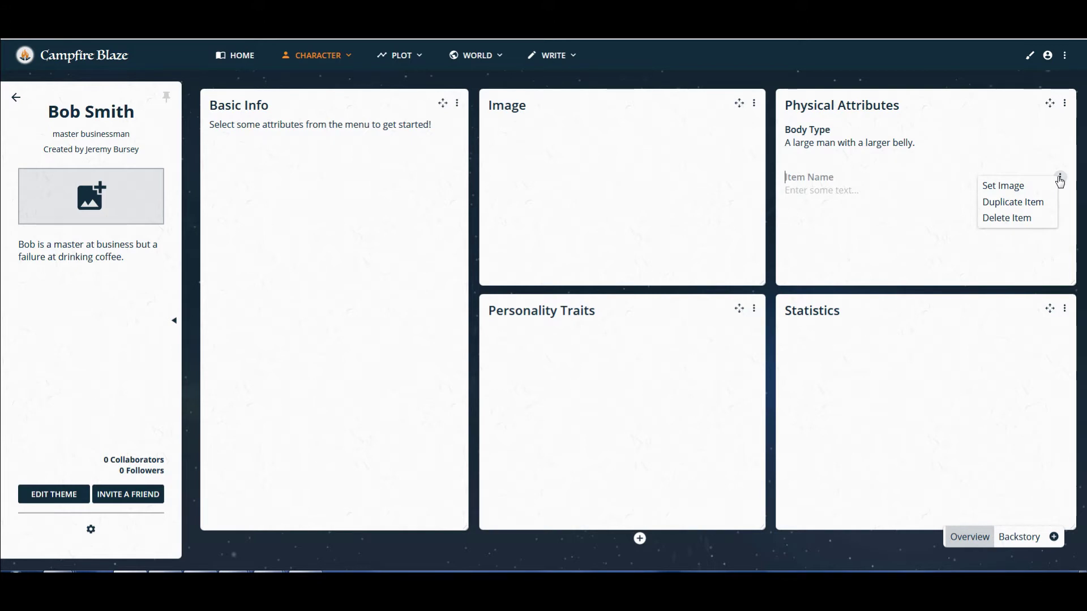
pyautogui.click(1013, 187)
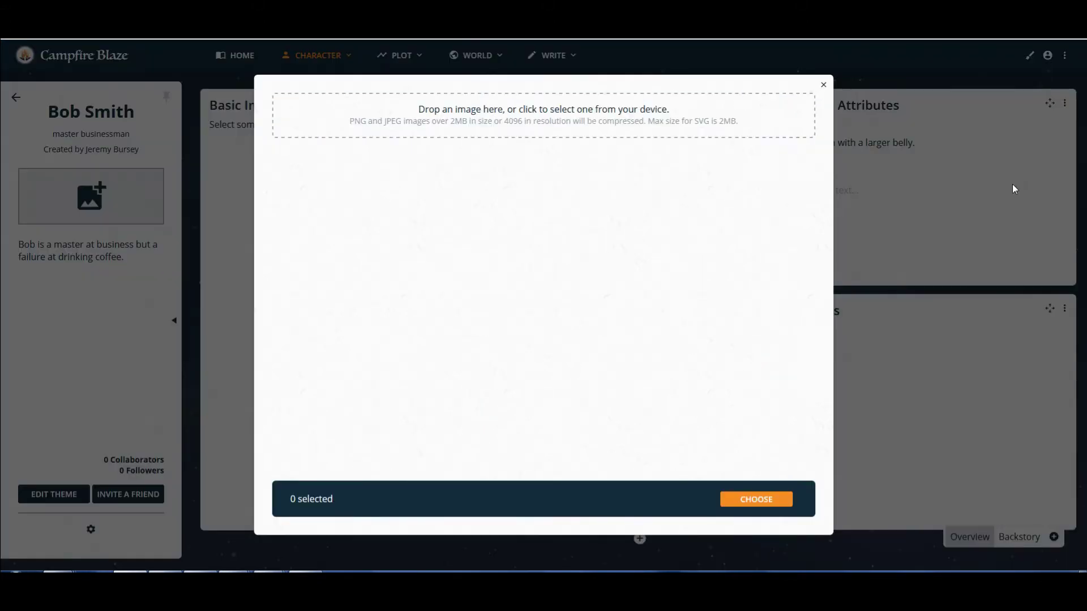
pyautogui.click(823, 84)
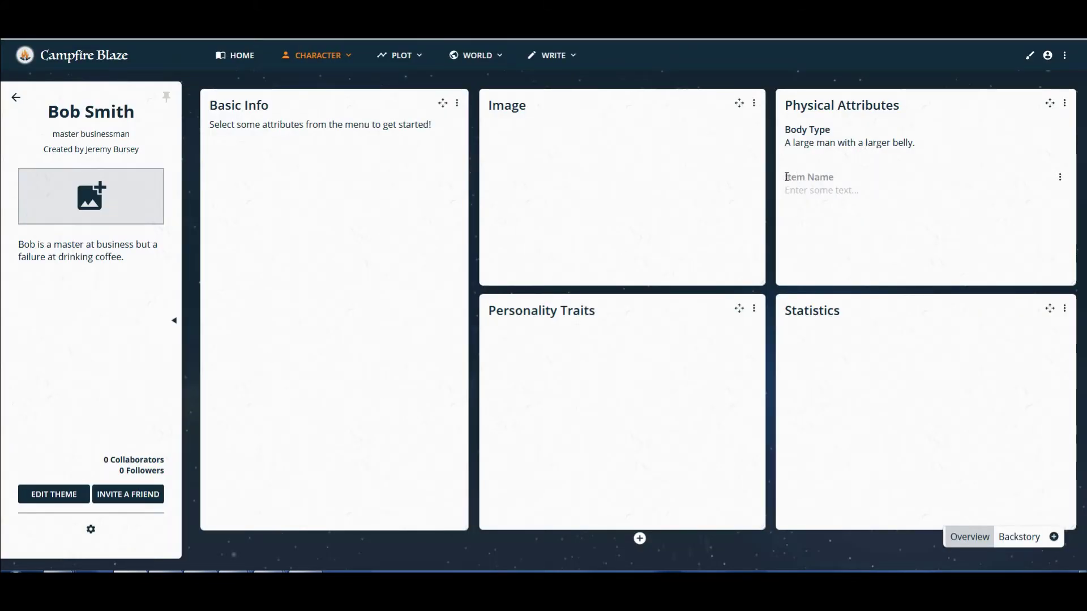
# Name the second physical attribute Hair and write that the character has hair, ending with "We call it a mullet.".
pyautogui.click(787, 177)
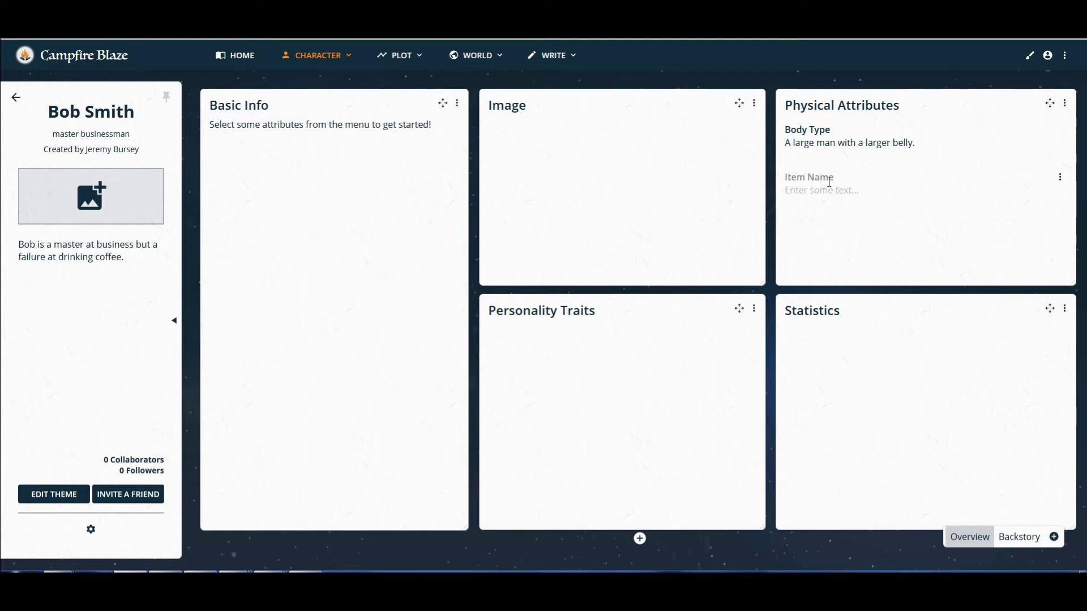
pyautogui.write('HaiBop')
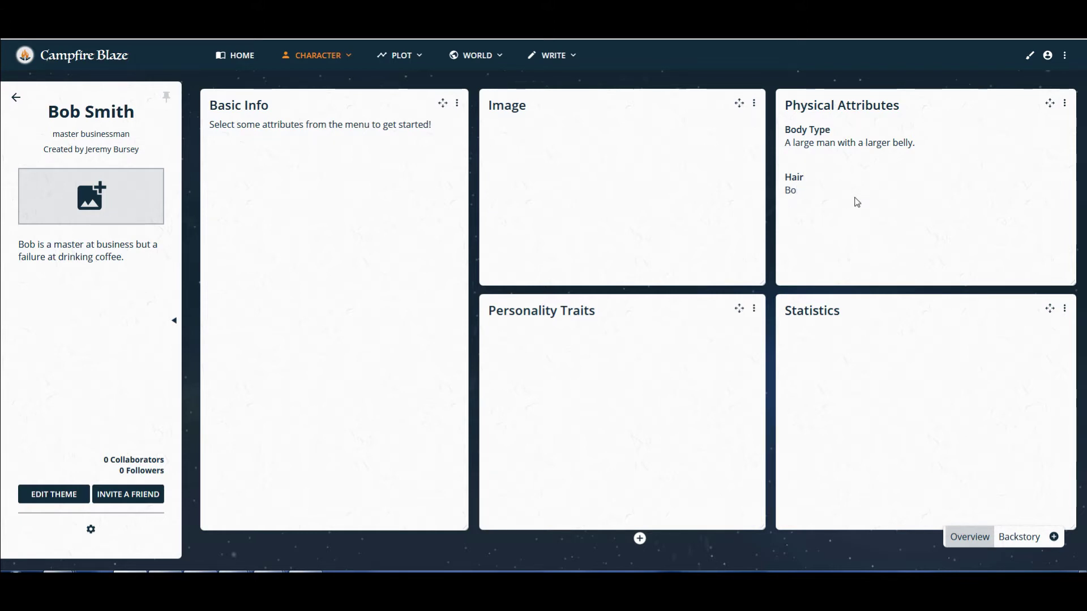
pyautogui.press('BackSpace')
pyautogui.write('b has h')
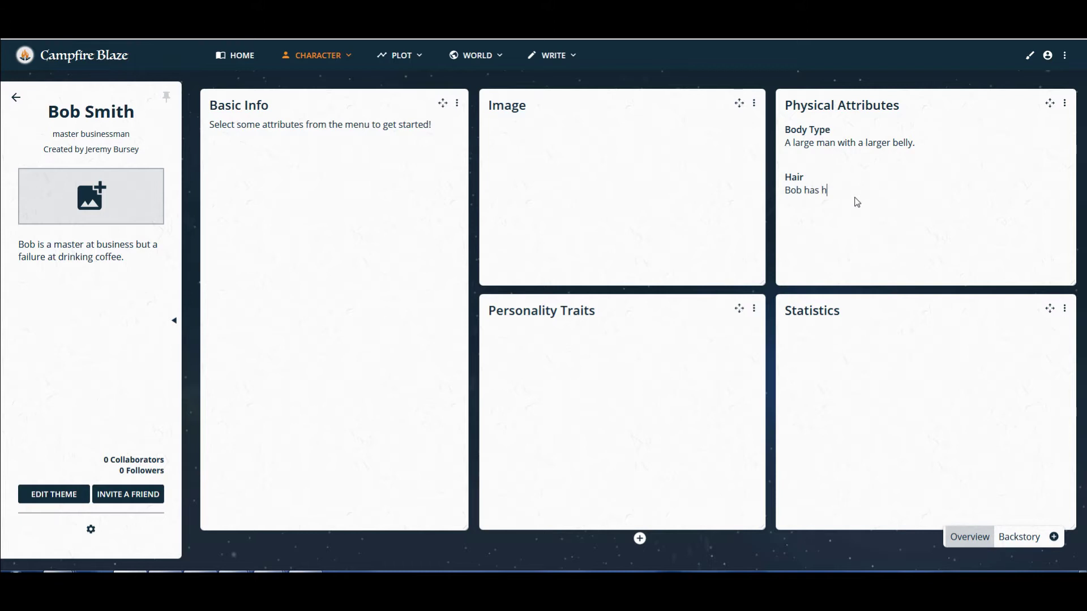
pyautogui.write('air. We call it a mullet.')
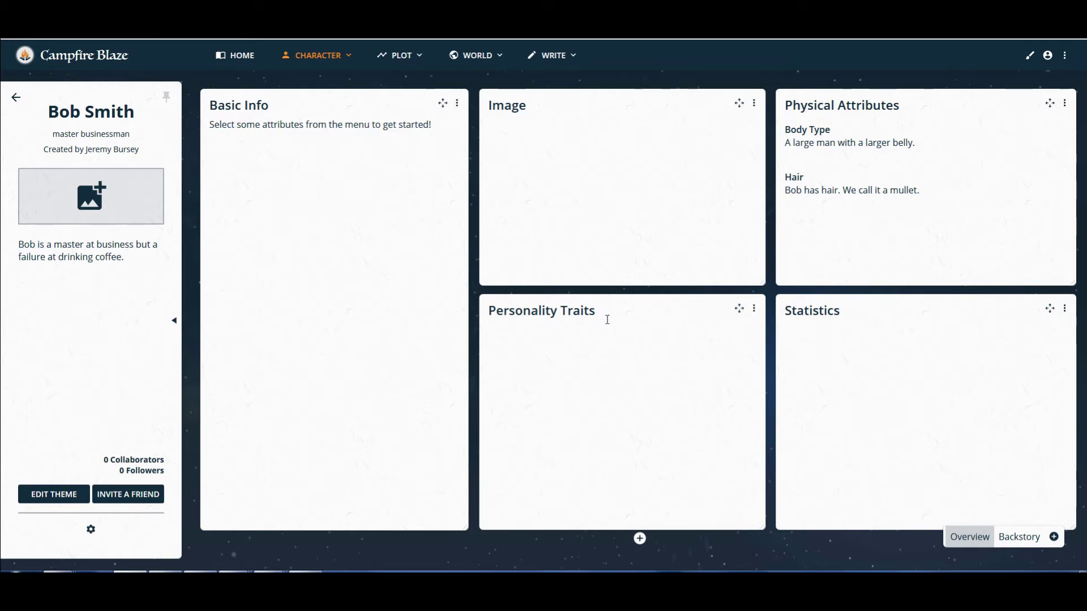
# Add the Age, Birthday and Birthplace attributes to the Basic Info panel.
pyautogui.click(754, 104)
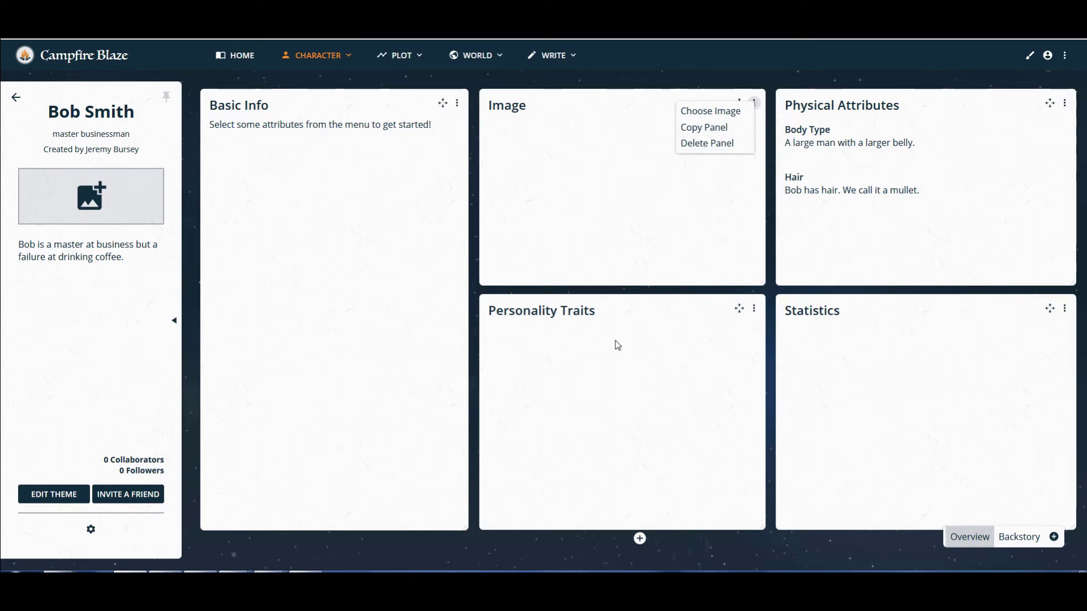
pyautogui.click(457, 104)
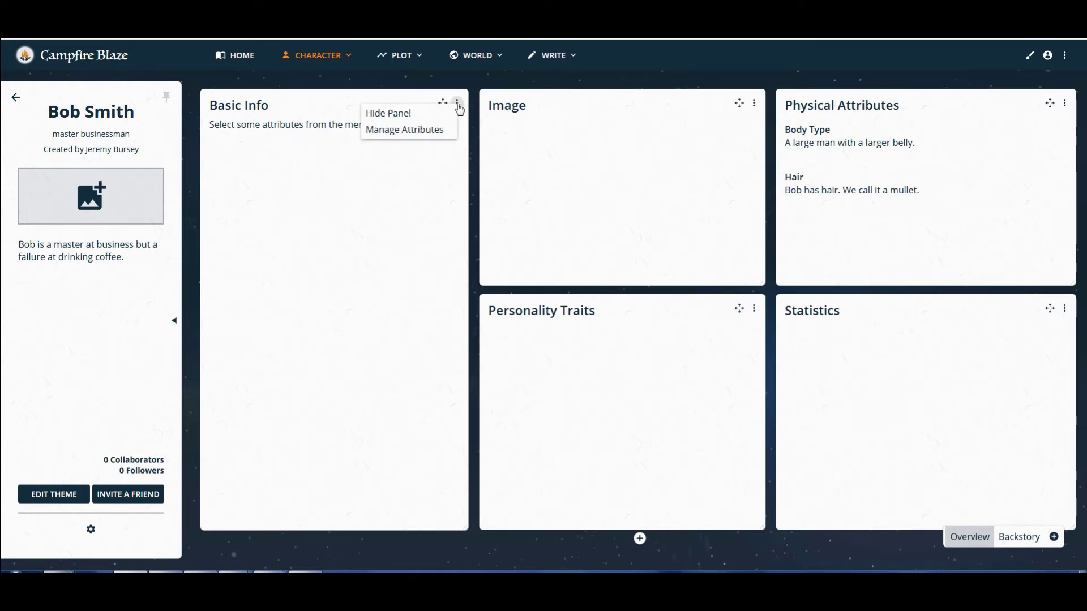
pyautogui.click(396, 130)
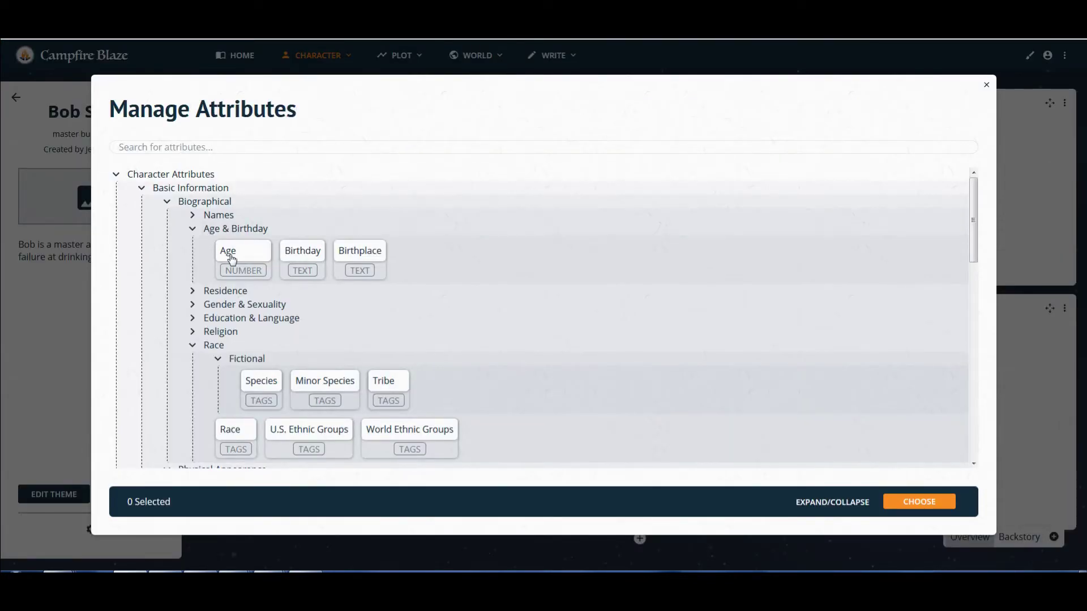
pyautogui.click(232, 260)
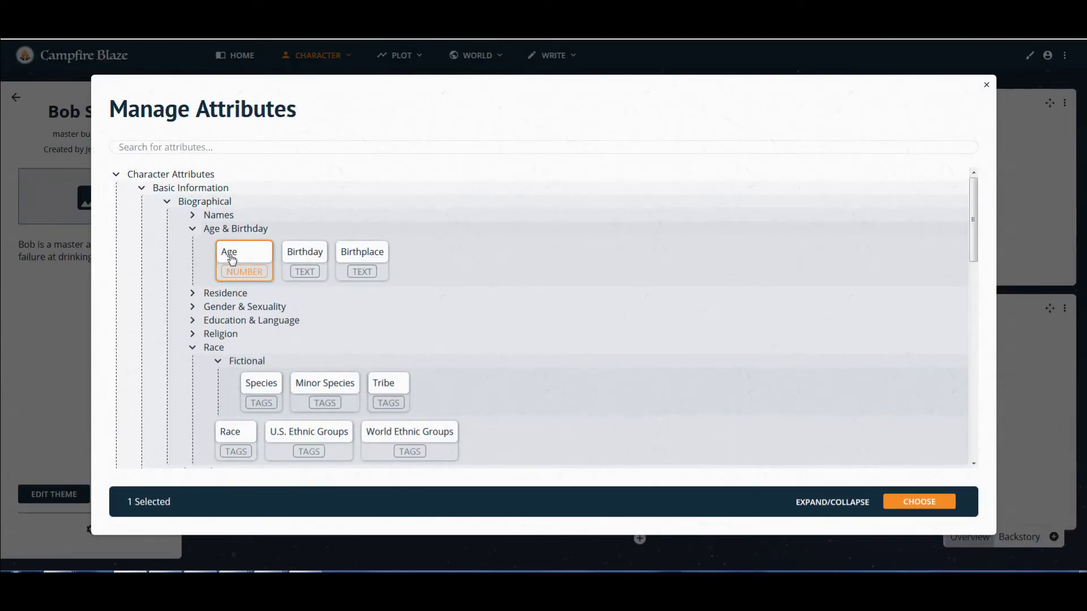
pyautogui.click(306, 260)
pyautogui.click(346, 258)
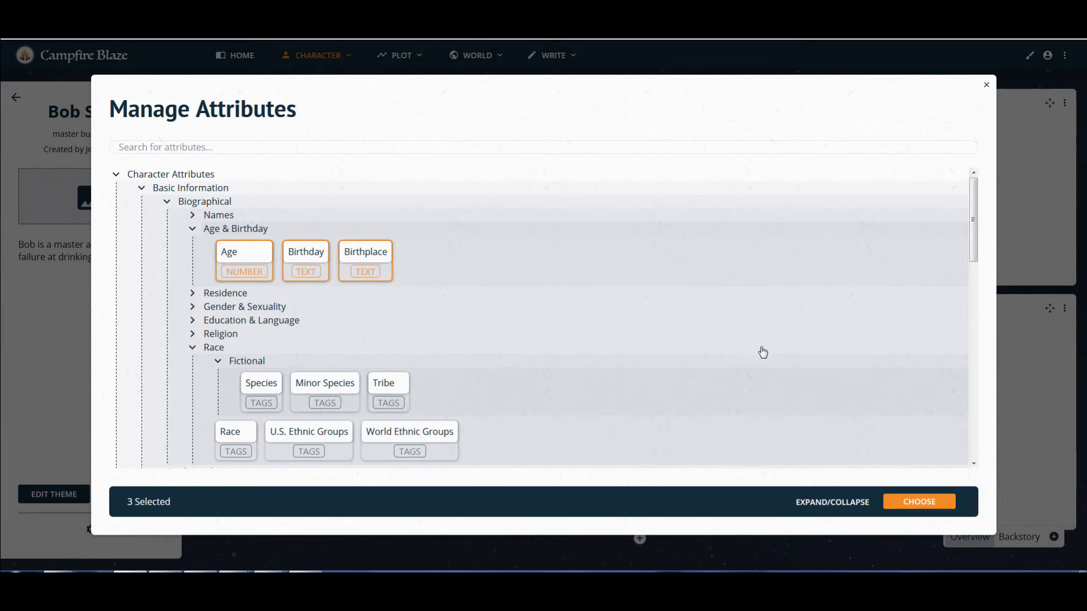
pyautogui.click(935, 504)
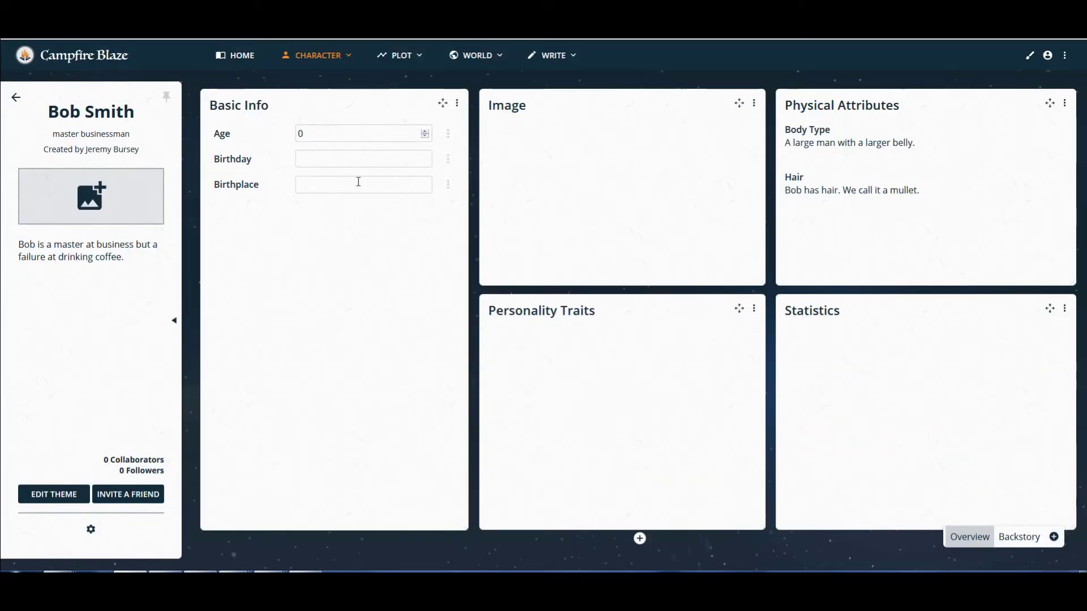
# Set the character's age to 20 and fill in the birthday in Basic Info.
pyautogui.doubleClick(300, 133)
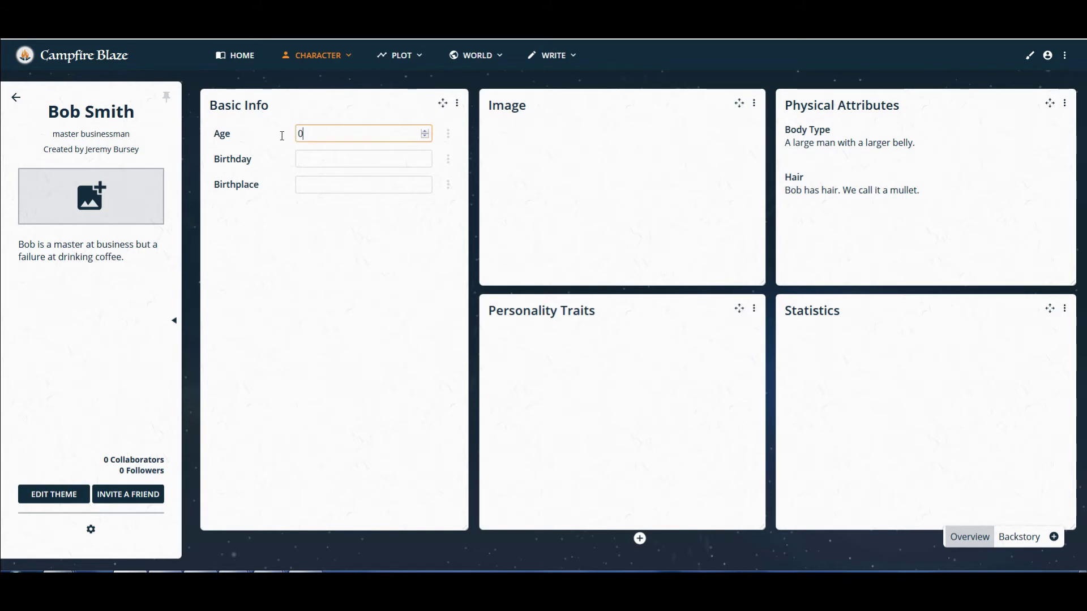
pyautogui.write('20')
pyautogui.click(306, 161)
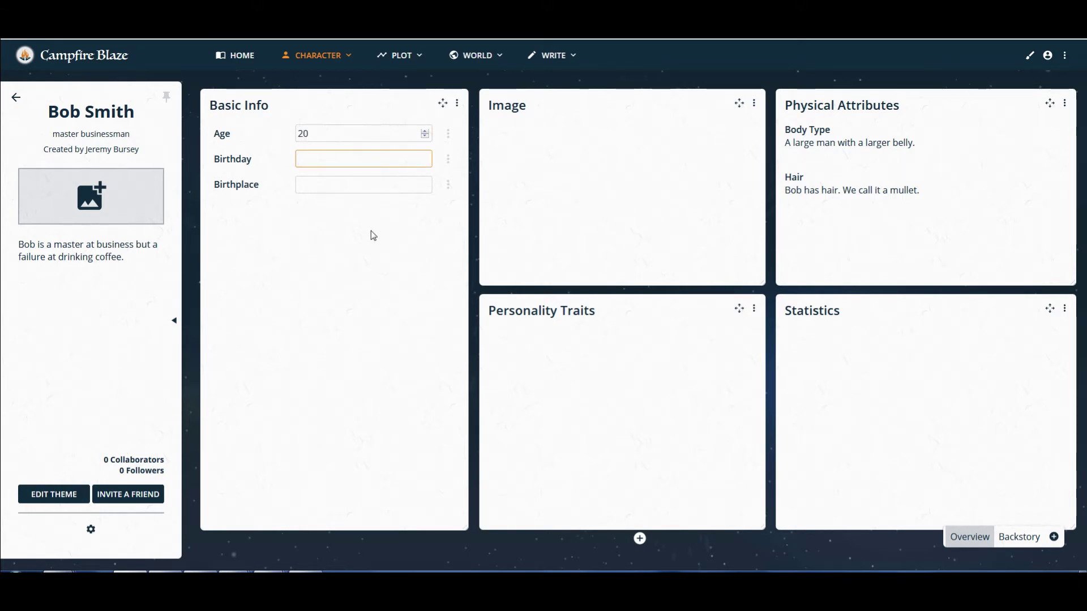
pyautogui.write('October 1')
pyautogui.press('Tab')
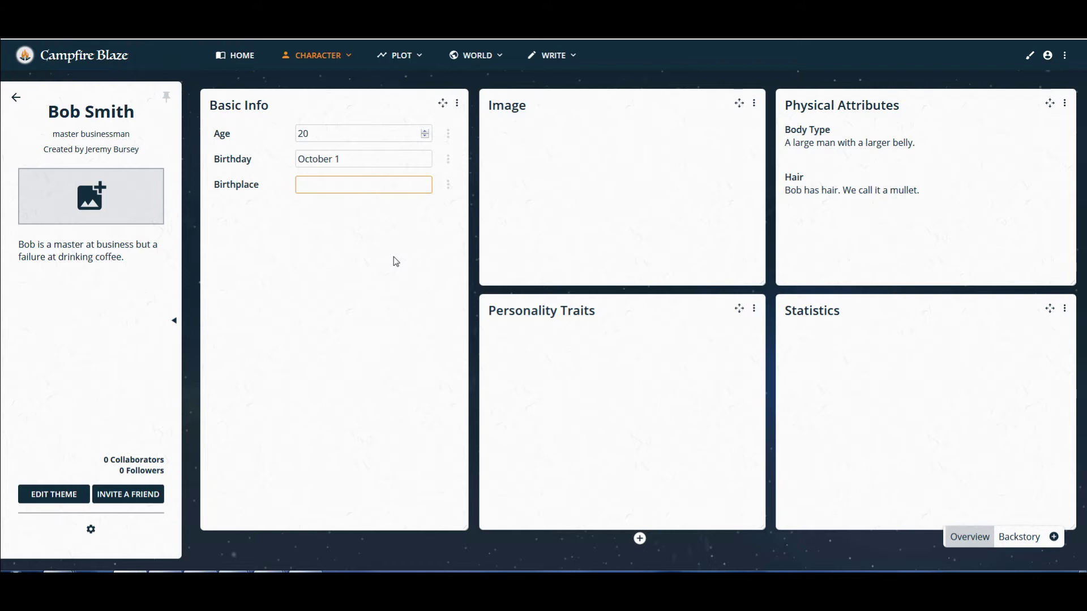
# Enter "His Bedroom (Philadelphia" as the character's birthplace.
pyautogui.write('His Bedroom')
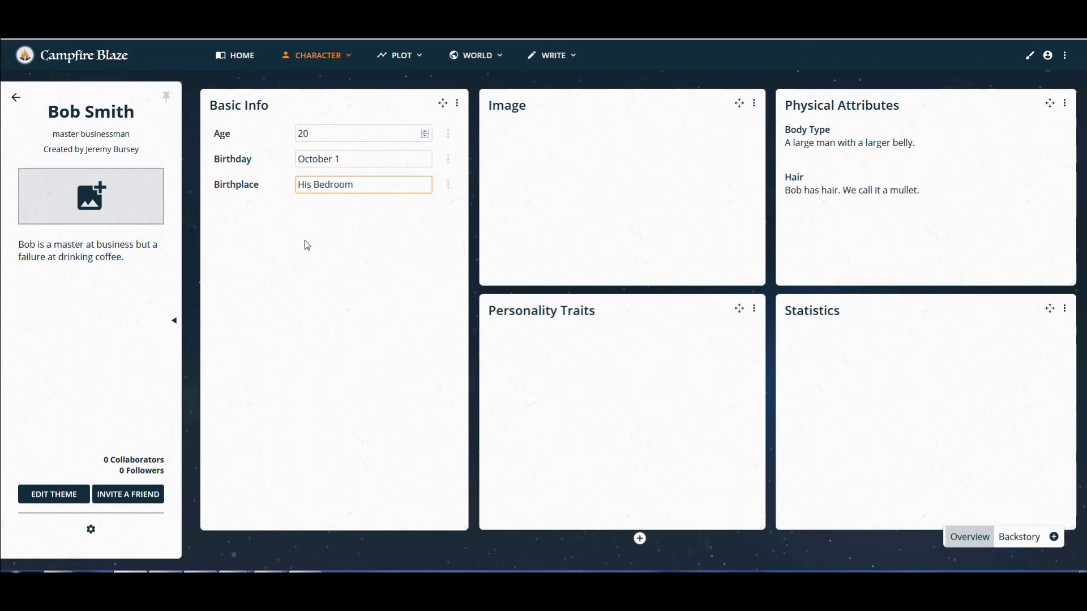
pyautogui.write(' (Ph')
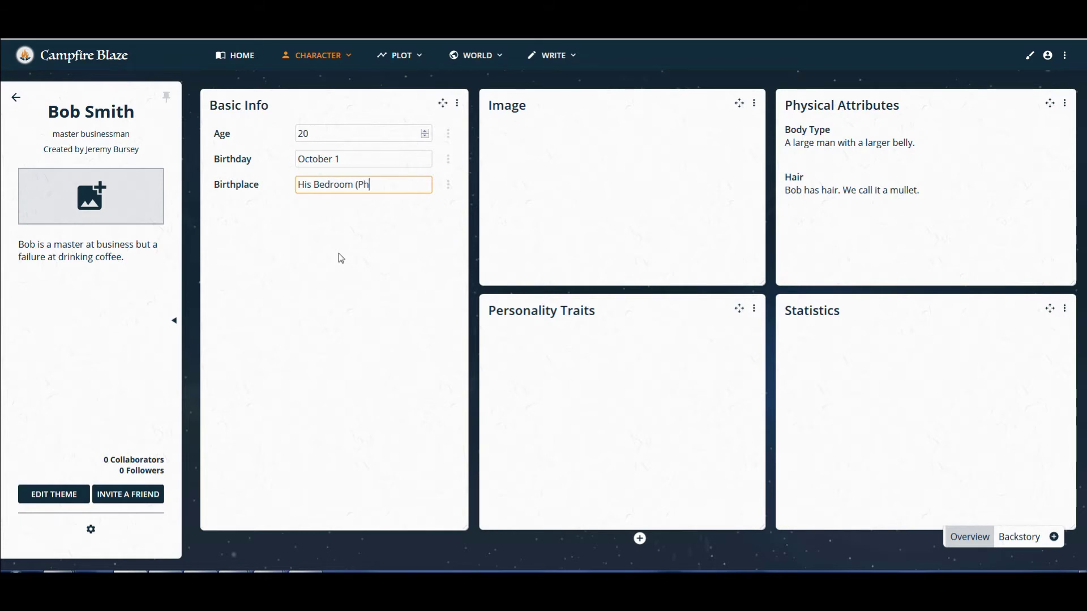
pyautogui.write('iladep')
pyautogui.press('BackSpace')
pyautogui.write('l')
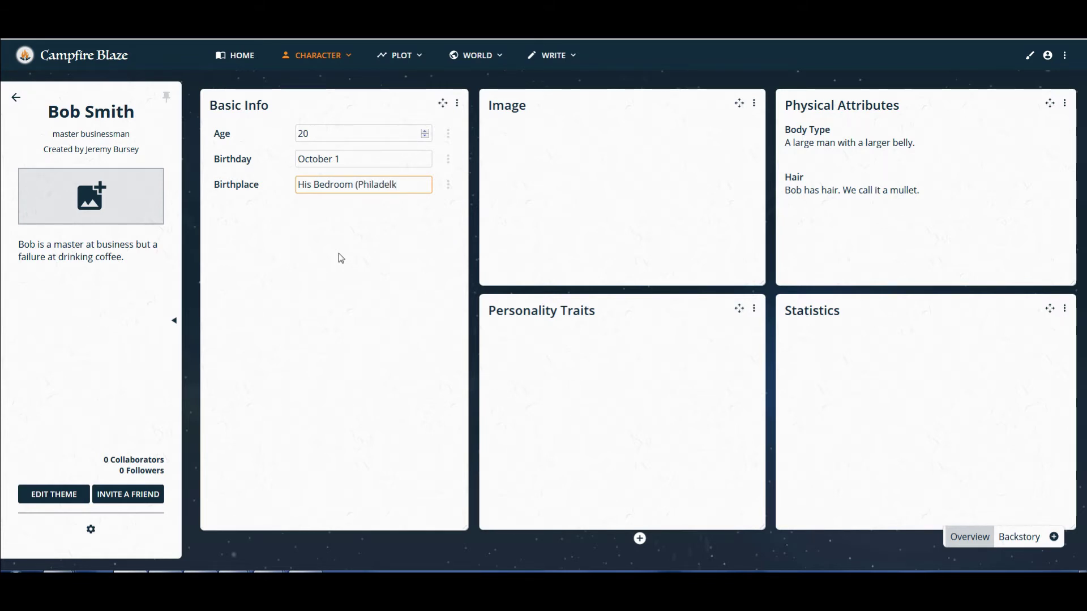
pyautogui.write('phia')
pyautogui.click(351, 249)
# Open the Basic Info attribute manager, look through its categories, and try deselecting and reselecting the Age attribute.
pyautogui.click(457, 104)
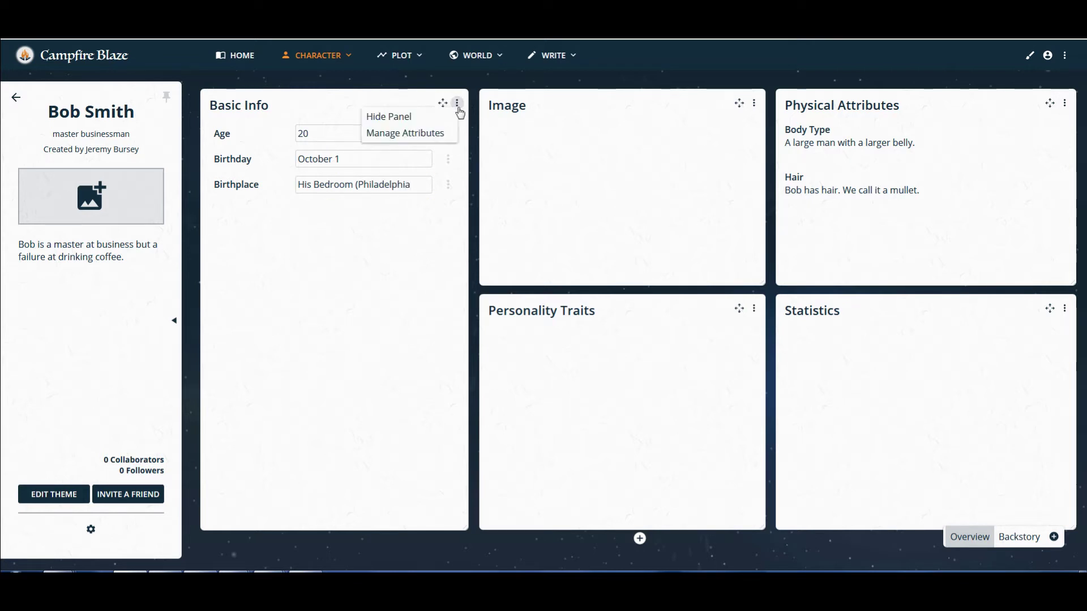
pyautogui.click(402, 134)
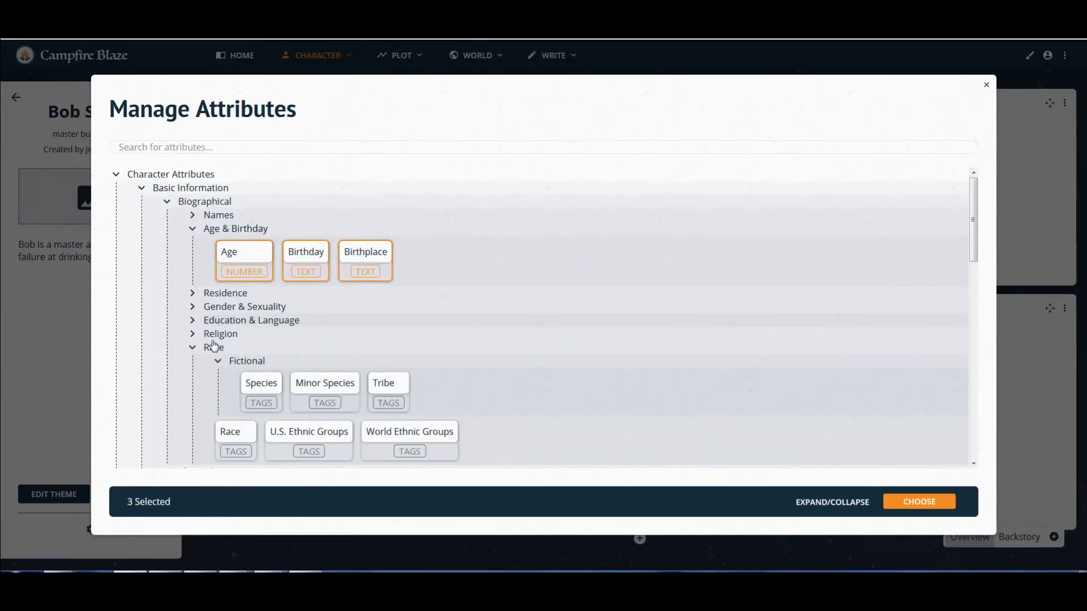
pyautogui.scroll(-2, 287, 352)
pyautogui.scroll(-10, 286, 368)
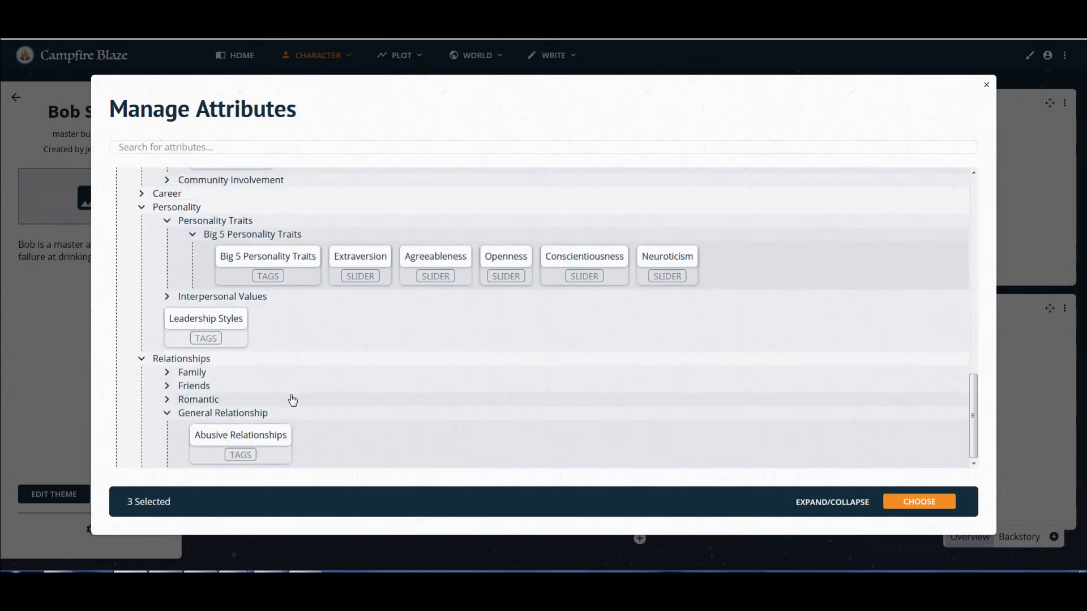
pyautogui.scroll(10, 289, 399)
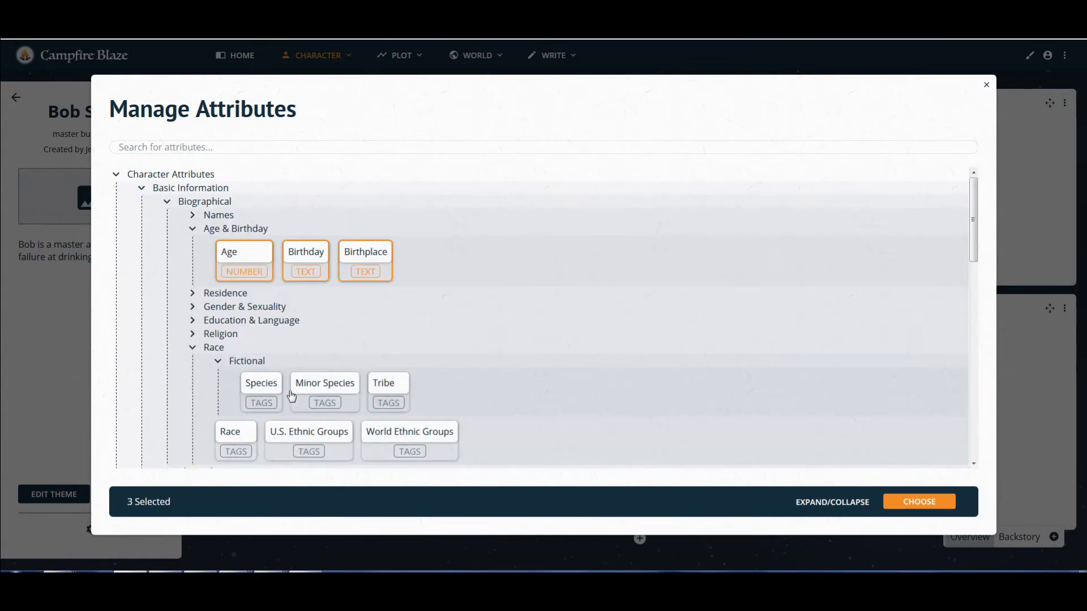
pyautogui.click(243, 276)
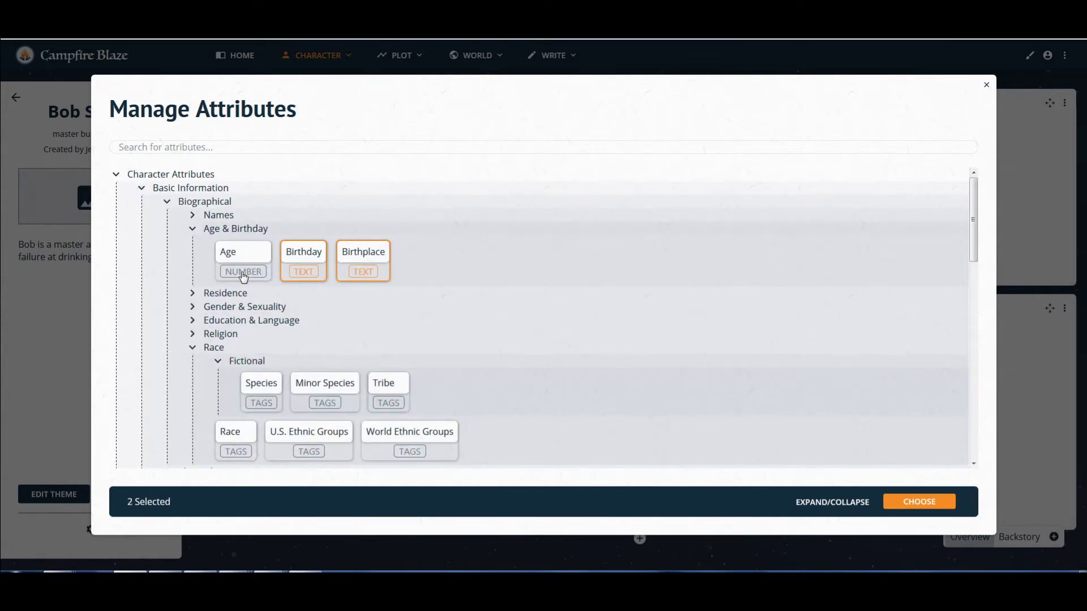
pyautogui.click(255, 253)
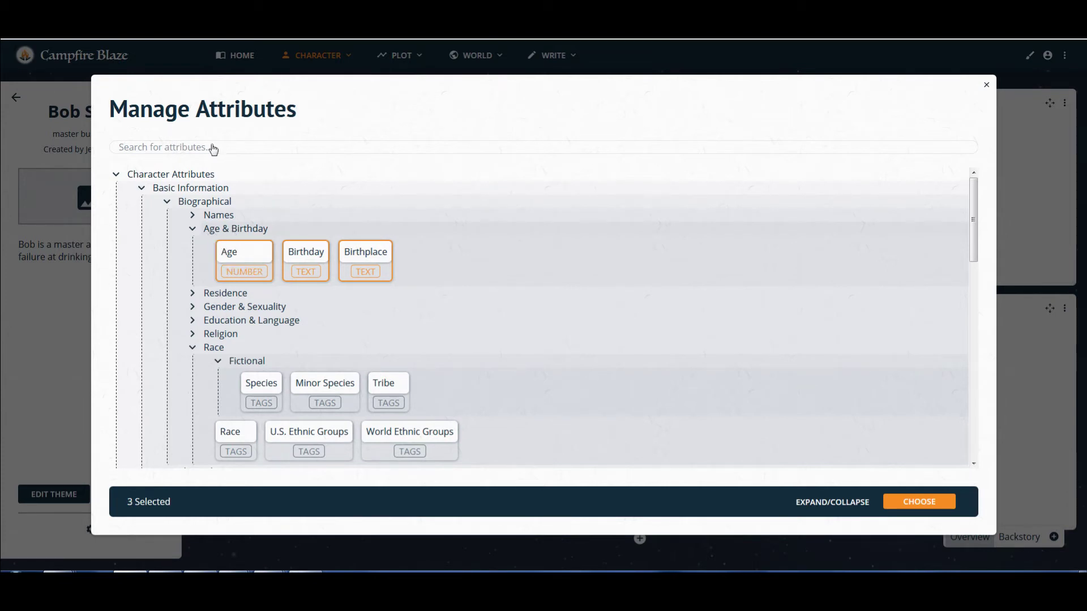
# Search the attributes for "age" and clear the search.
pyautogui.click(161, 146)
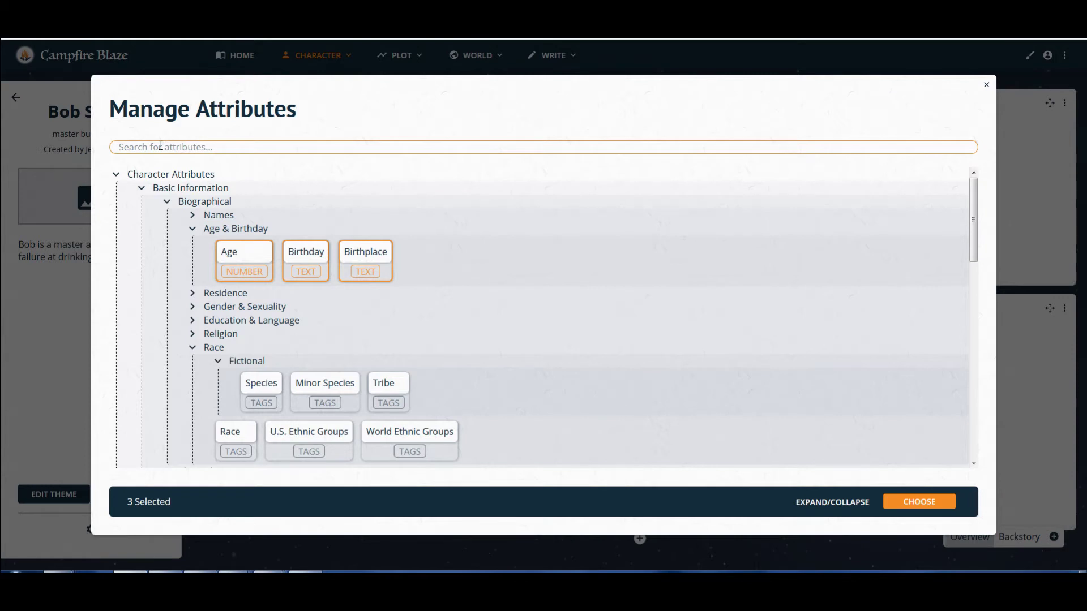
pyautogui.write('age')
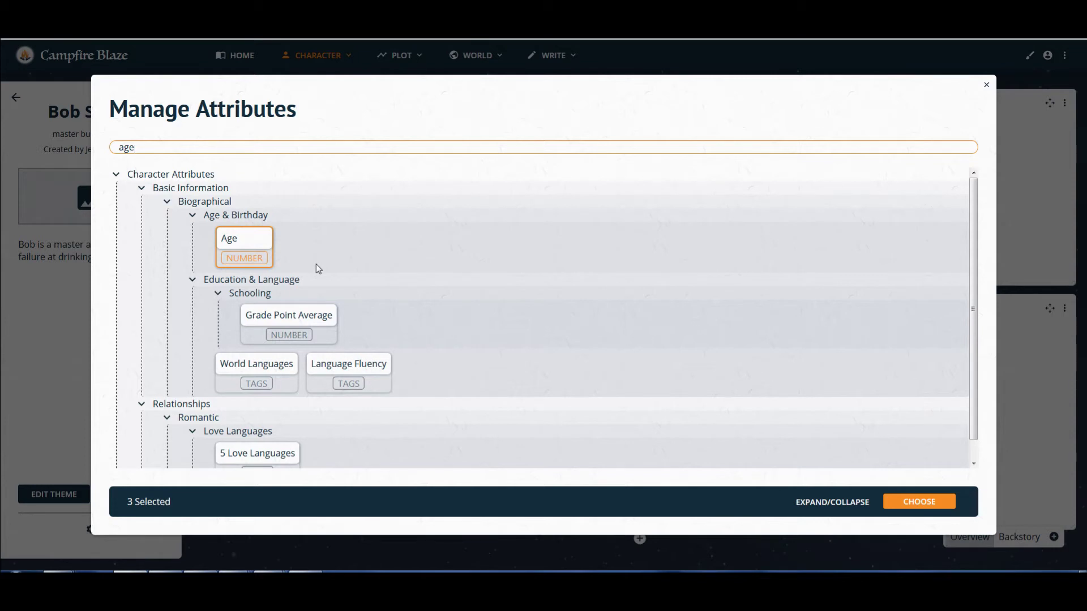
pyautogui.press('BackSpace')
pyautogui.press('BackSpace')
pyautogui.press('BackSpace')
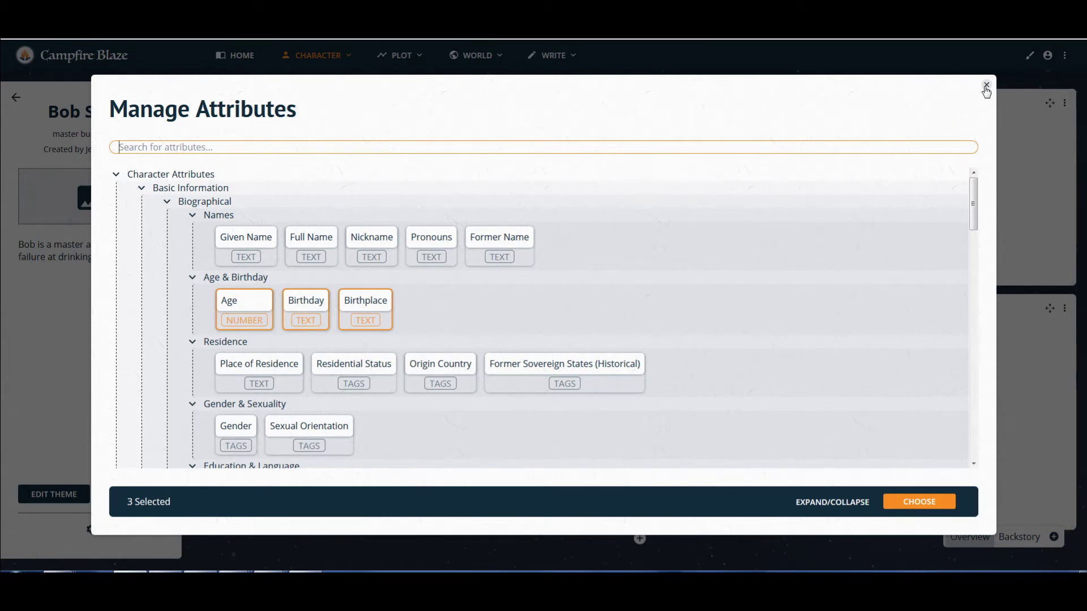
# Close the attribute manager and add a blank item to the Personality Traits panel.
pyautogui.click(986, 86)
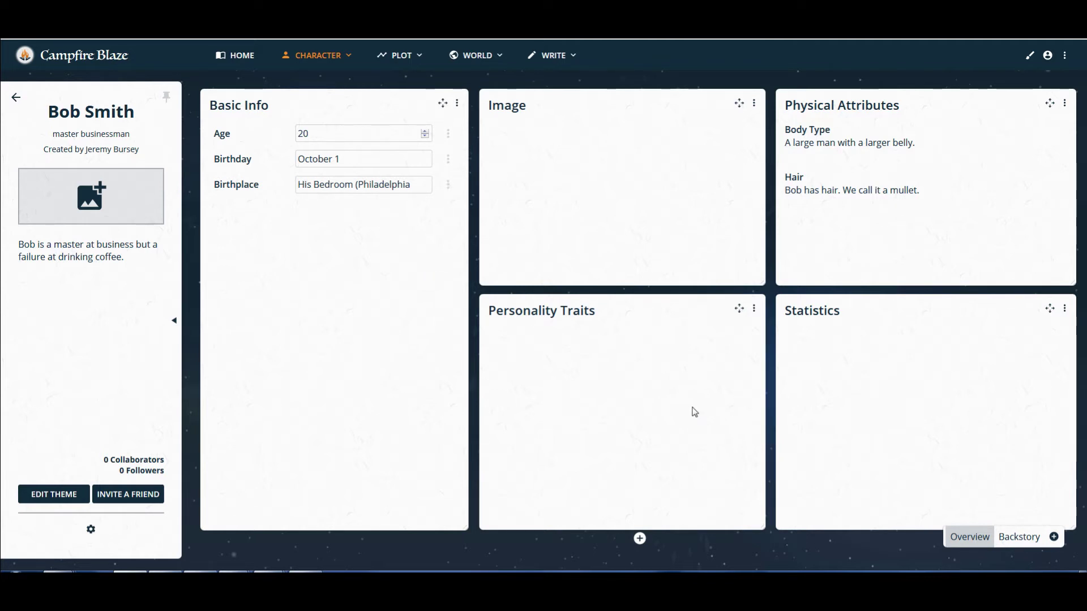
pyautogui.click(753, 309)
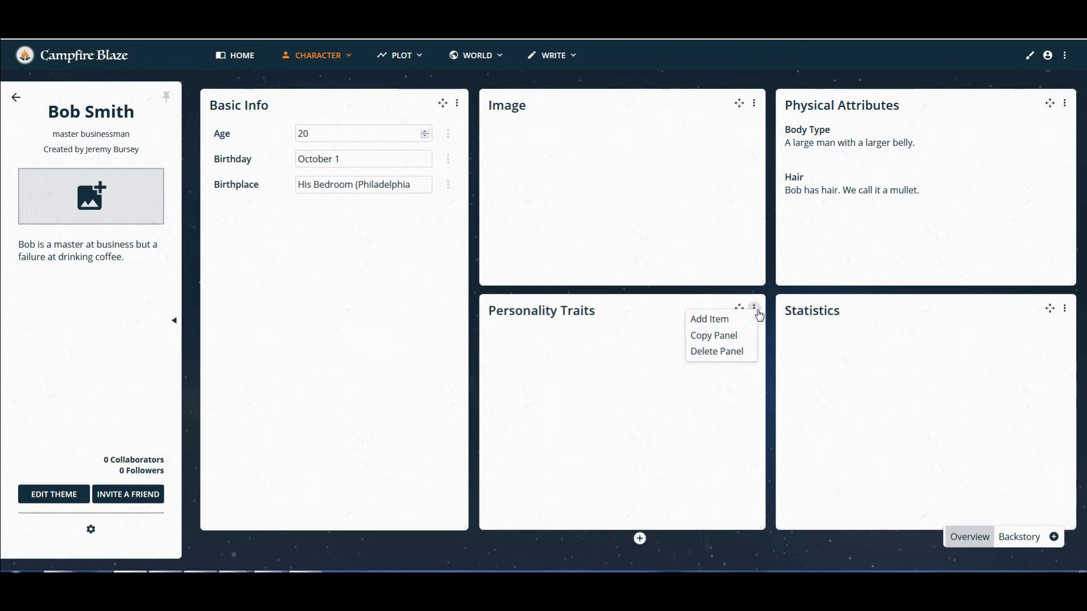
pyautogui.click(730, 323)
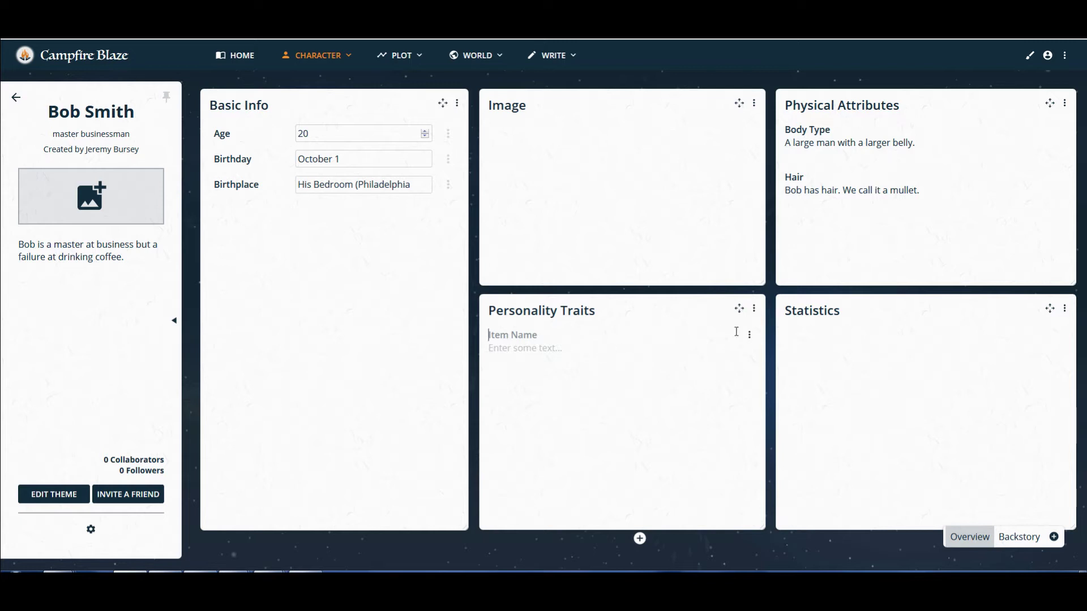
pyautogui.click(755, 309)
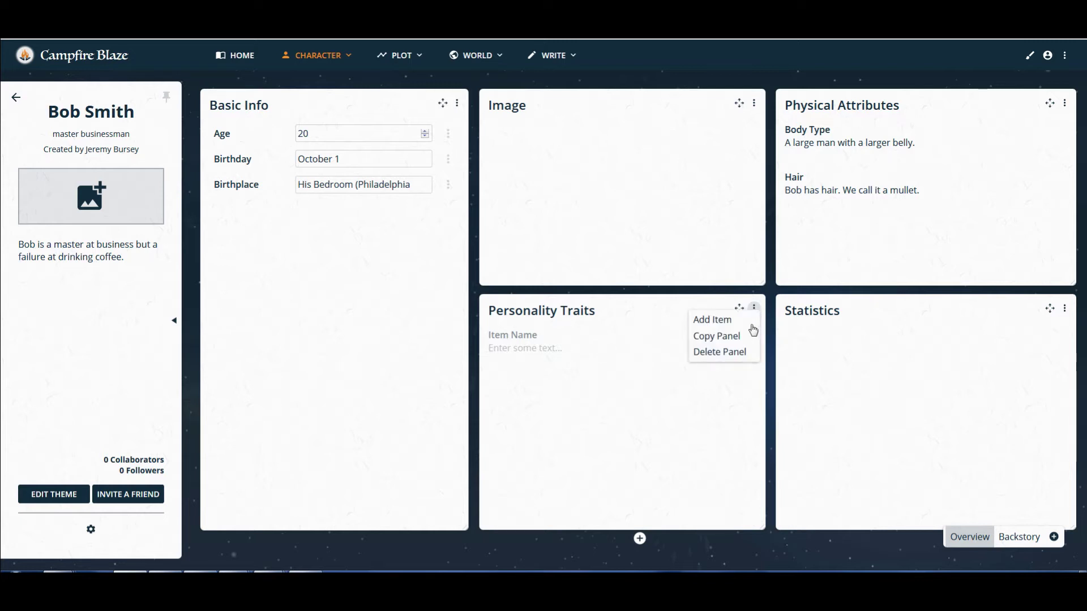
pyautogui.click(716, 299)
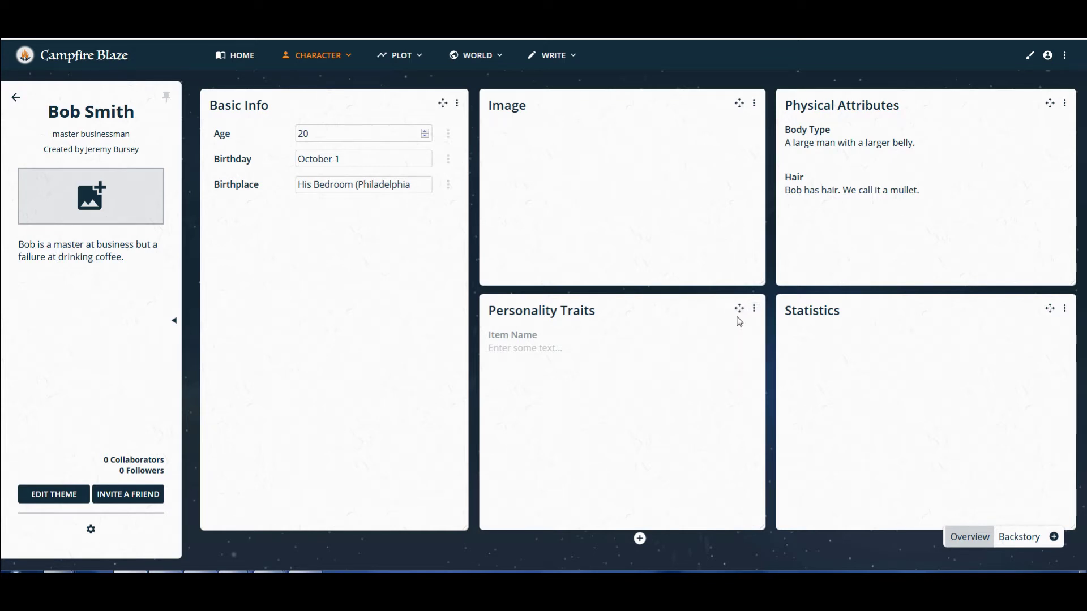
# Name the blank personality trait "Attitude" and describe it as "Ungrateful".
pyautogui.click(509, 333)
pyautogui.write('Compu')
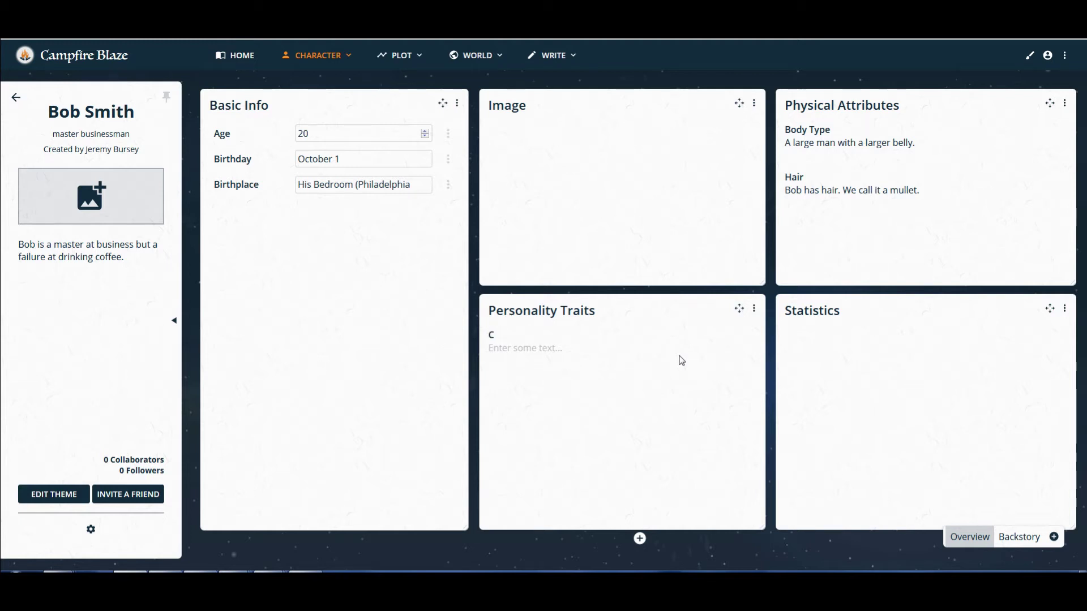
pyautogui.press('BackSpace')
pyautogui.press('BackSpace')
pyautogui.press('BackSpace')
pyautogui.press('BackSpace')
pyautogui.press('BackSpace')
pyautogui.write('Attitude')
pyautogui.click(498, 347)
pyautogui.write('Ung')
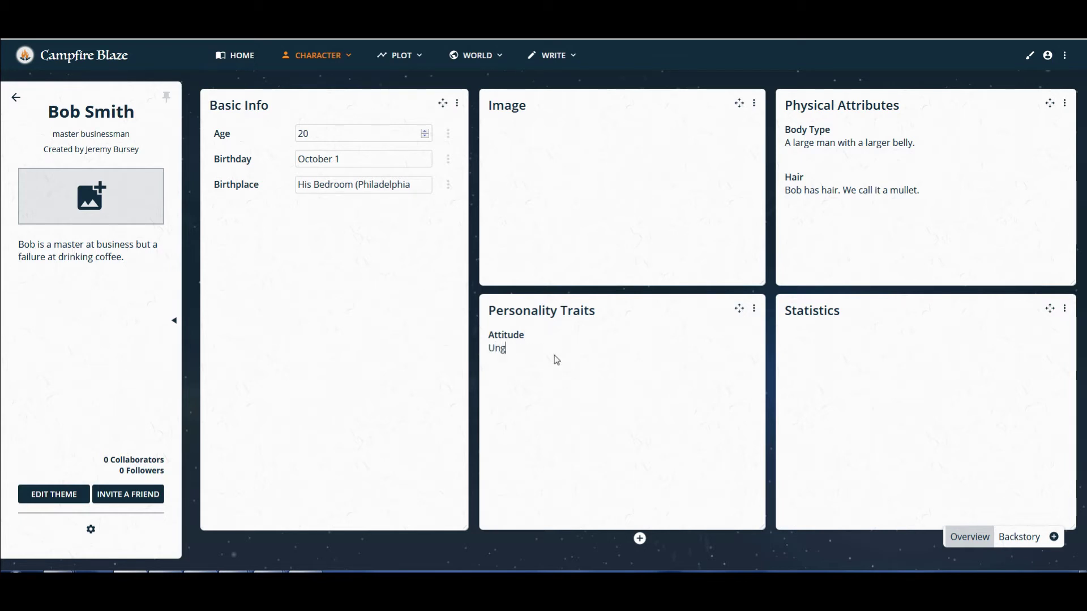
pyautogui.write('rateful')
pyautogui.click(751, 336)
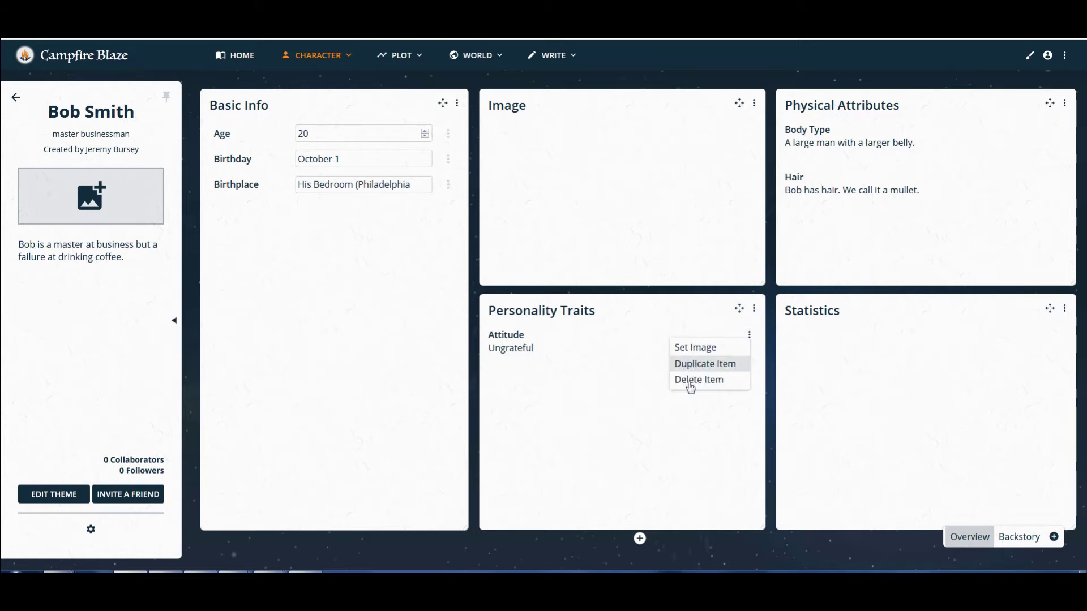
pyautogui.click(549, 365)
# Add a second personality trait named "Habits" with the text "Compulsive".
pyautogui.click(753, 309)
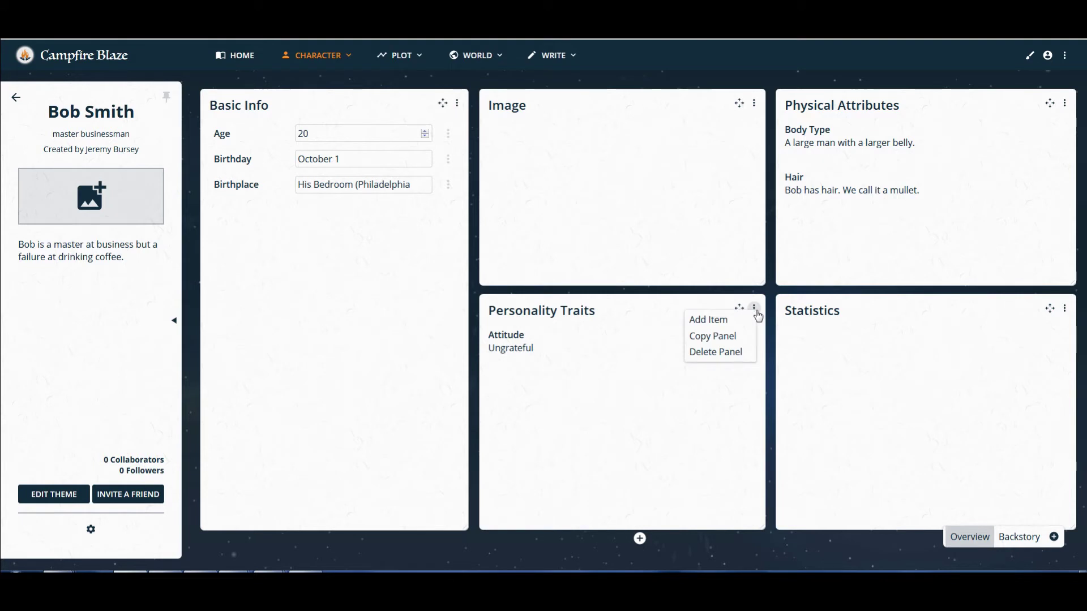
pyautogui.click(720, 329)
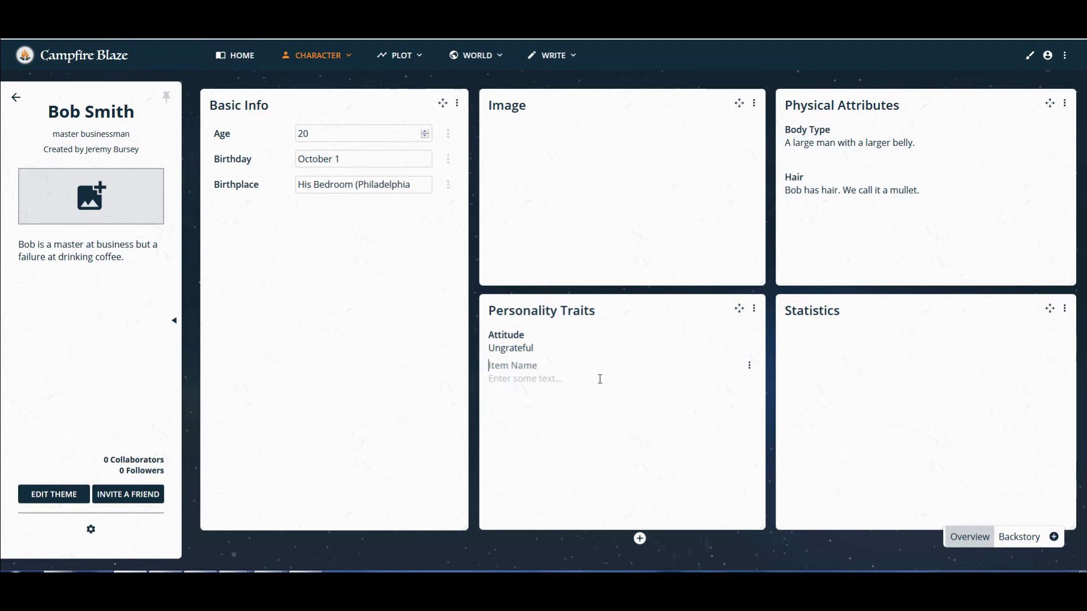
pyautogui.write('Ha')
pyautogui.write('bits ')
pyautogui.write('Comp')
pyautogui.write('ulsive')
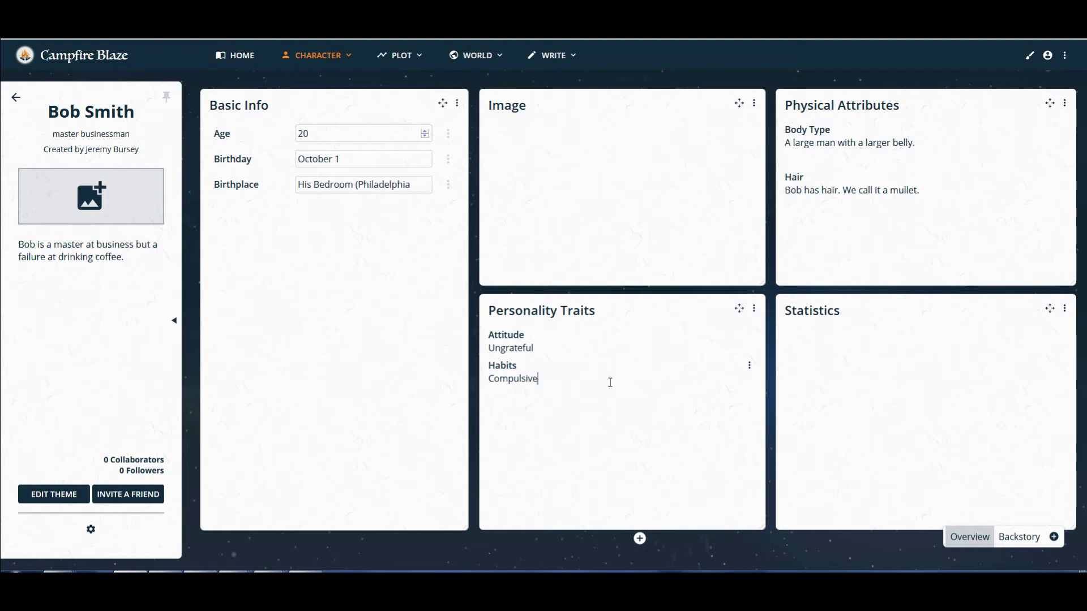
# Add a third personality trait named "Thoughts" with the text "Optimistic".
pyautogui.click(755, 310)
pyautogui.click(714, 317)
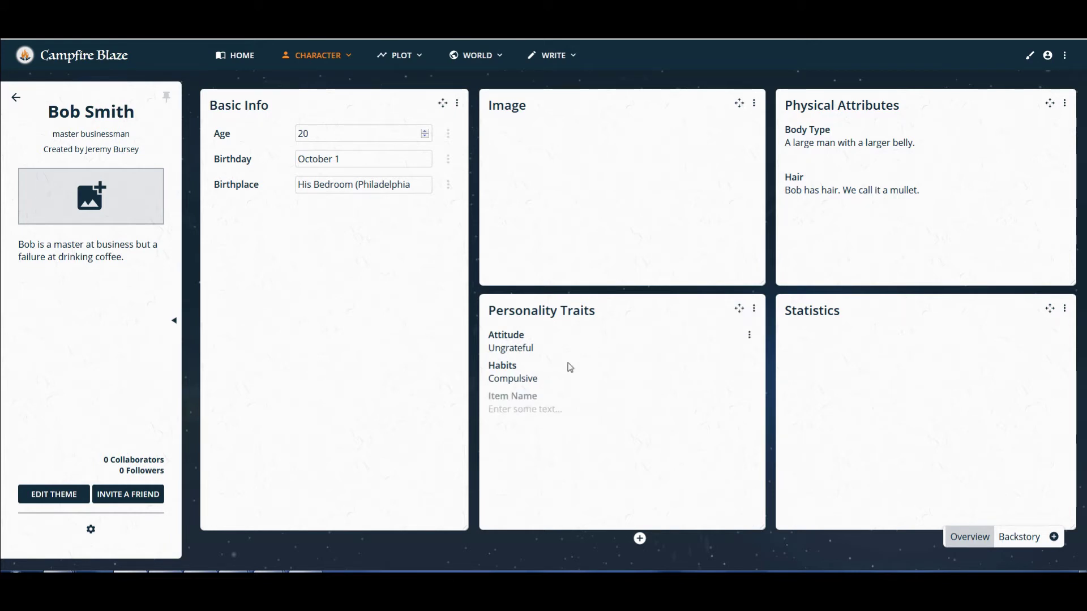
pyautogui.click(520, 394)
pyautogui.write('Th')
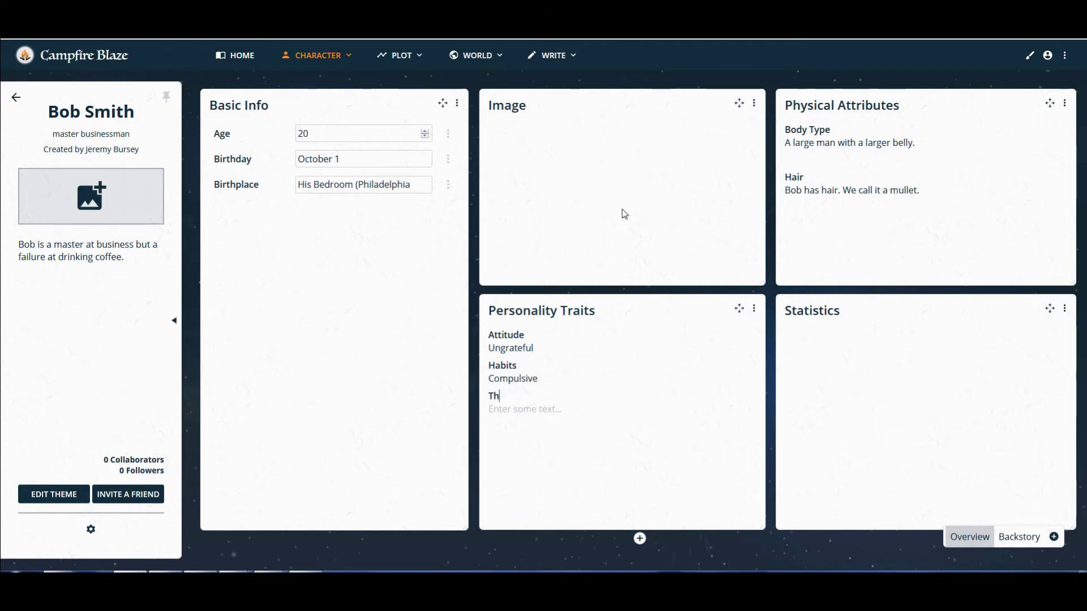
pyautogui.write('oughts')
pyautogui.press('Tab')
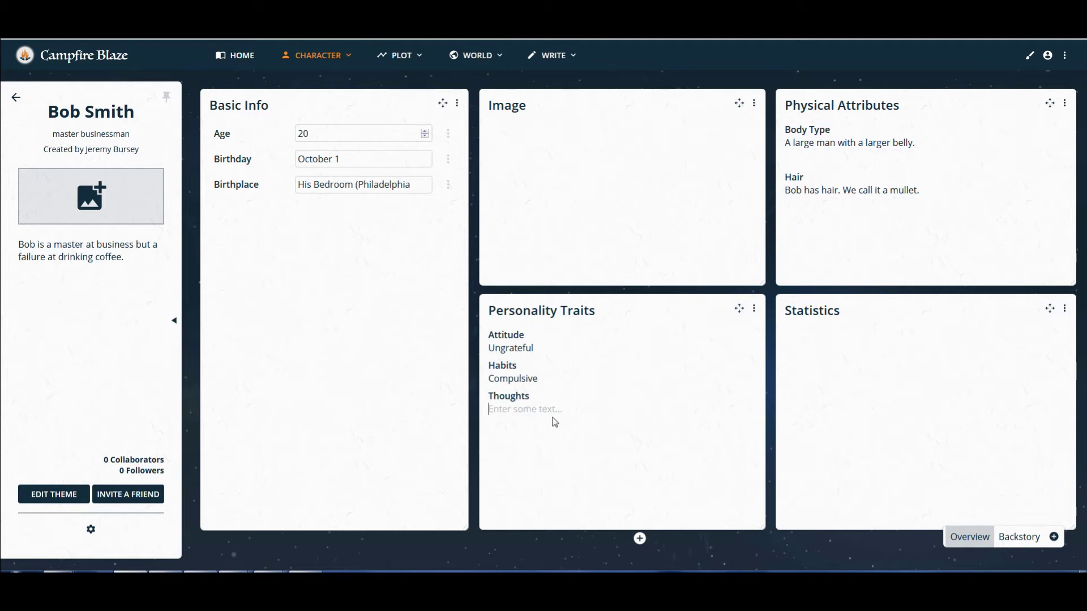
pyautogui.write('OptimisticOptimistic')
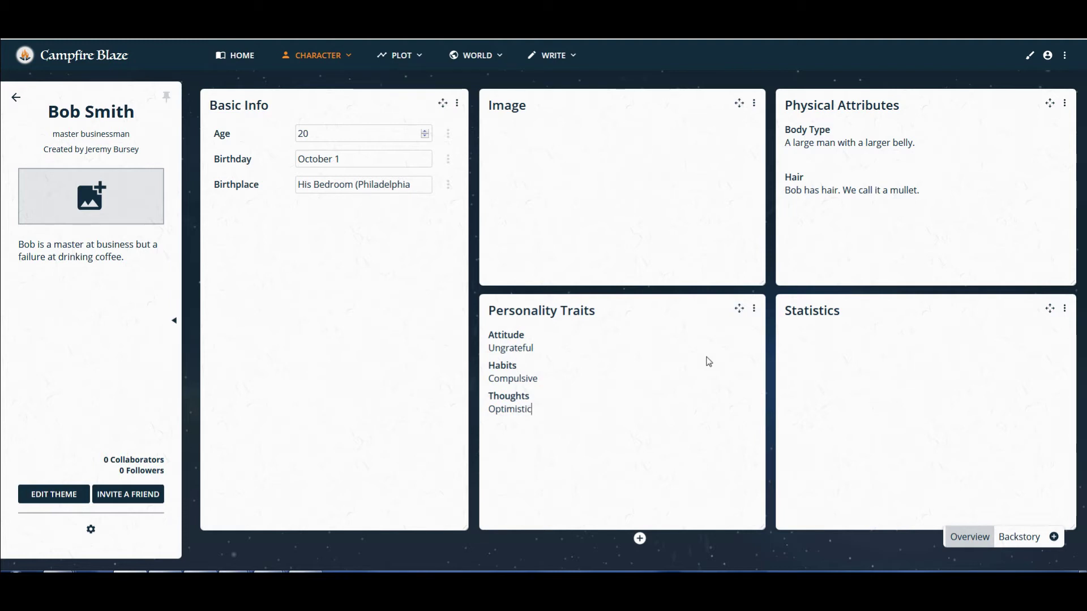
# Add a blank stat to the Statistics panel and check its item options.
pyautogui.moveTo(712, 337)
pyautogui.click(1063, 310)
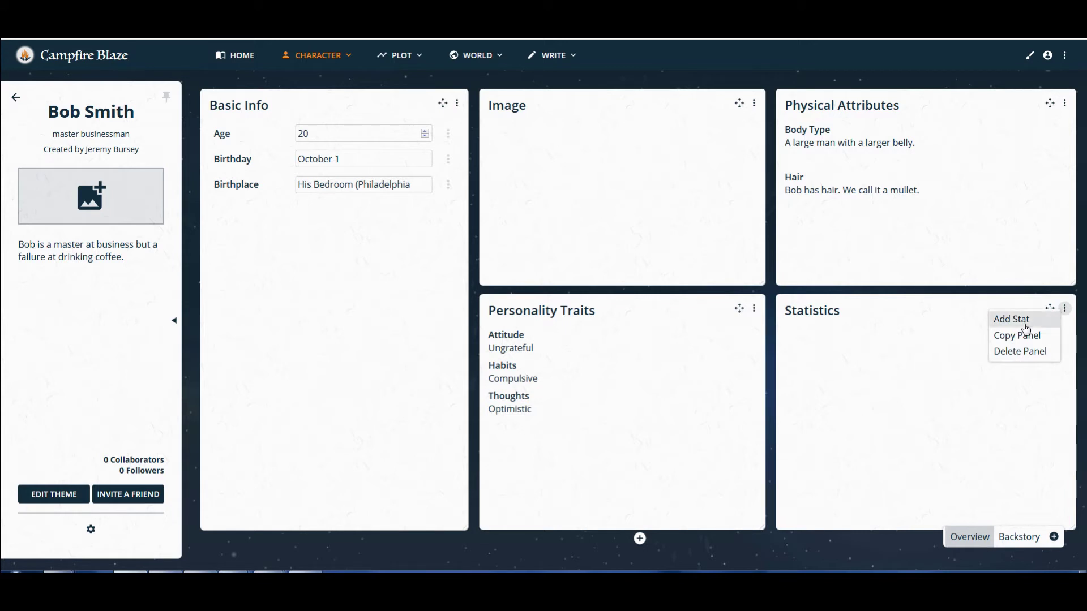
pyautogui.click(1025, 321)
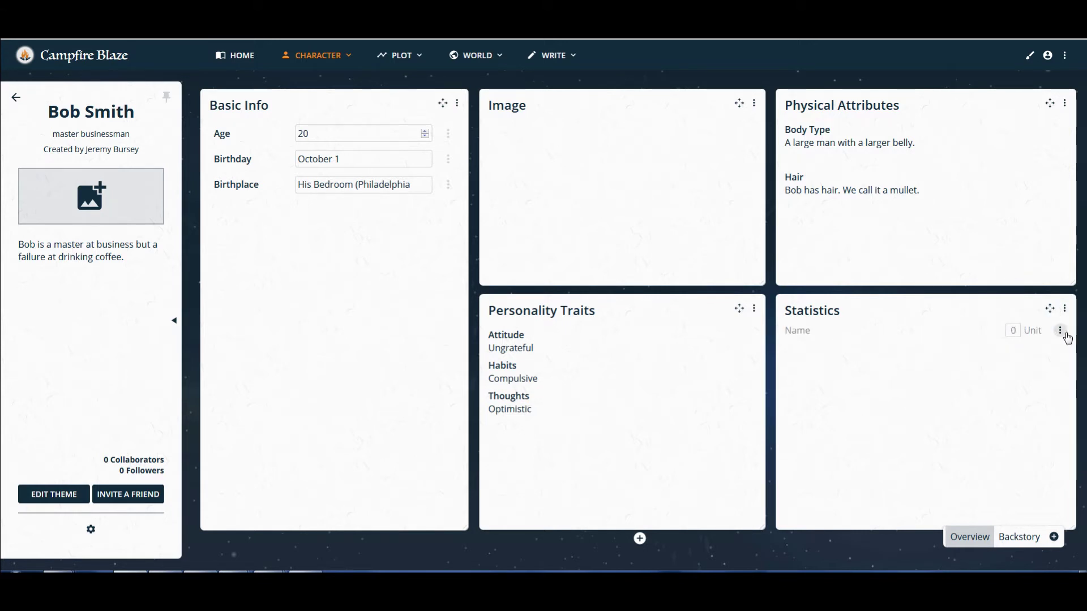
pyautogui.click(1060, 331)
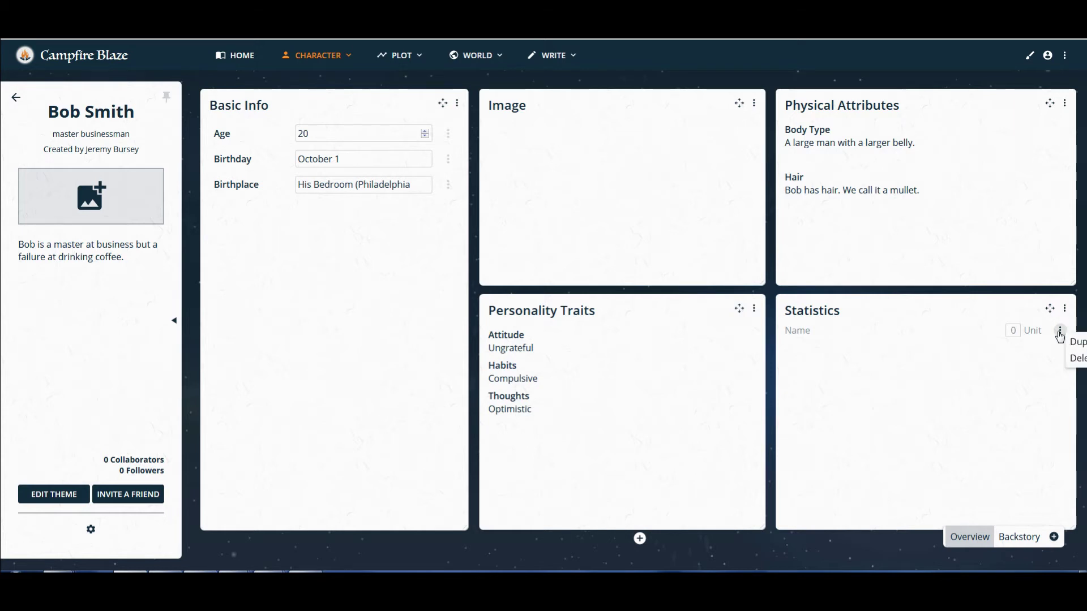
pyautogui.click(817, 332)
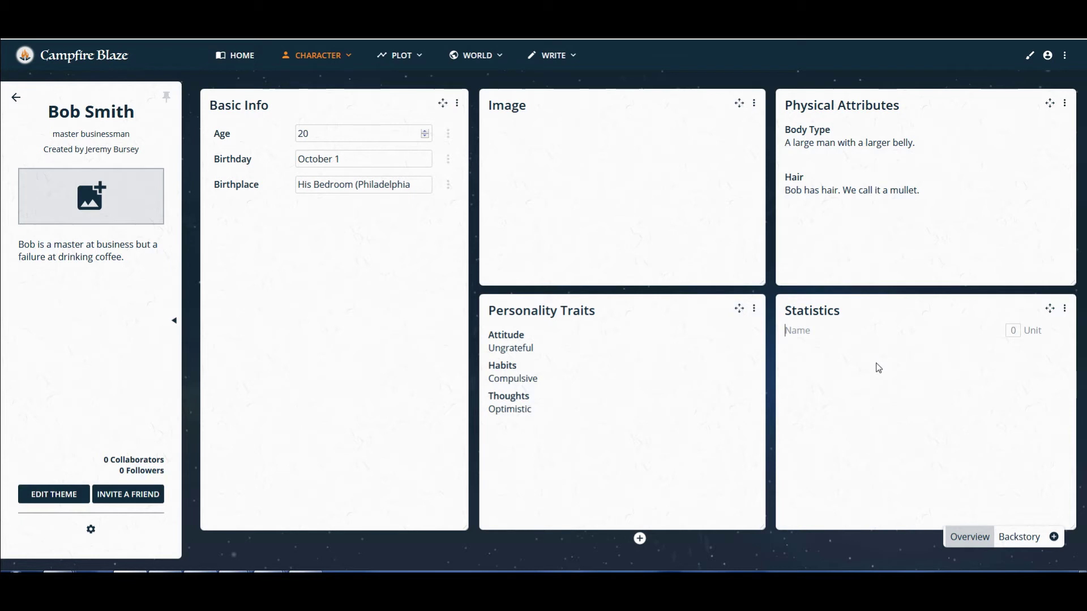
# Name the stat "Money", set its unit to "Dollars" and its value to 10.
pyautogui.write('Mon')
pyautogui.write('ey')
pyautogui.write('Dollart')
pyautogui.write('s')
pyautogui.press('BackSpace')
pyautogui.press('BackSpace')
pyautogui.write('s')
pyautogui.click(999, 332)
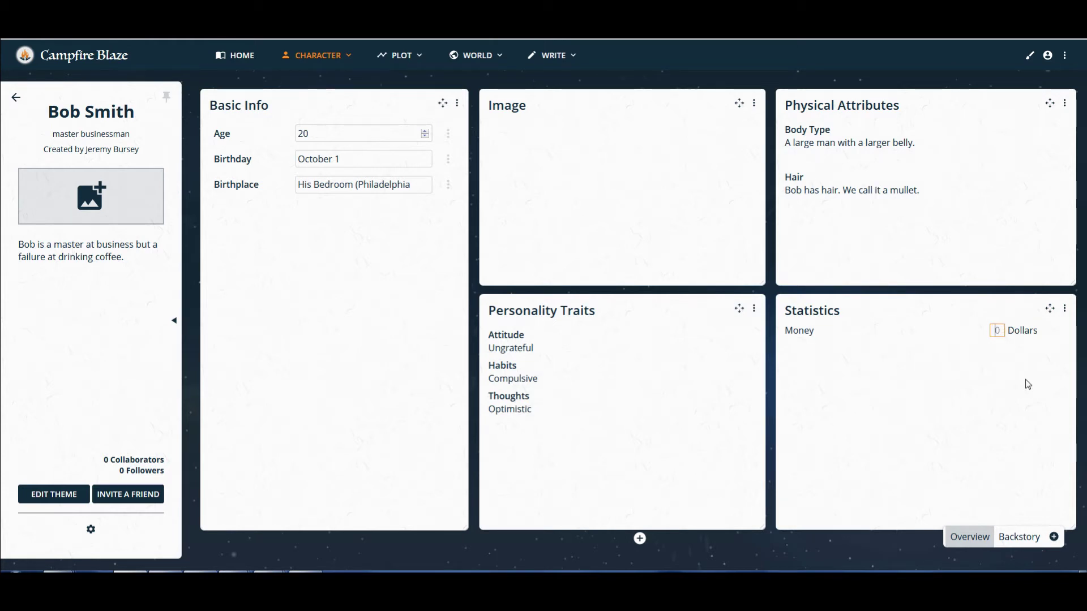
pyautogui.write('10')
pyautogui.click(858, 372)
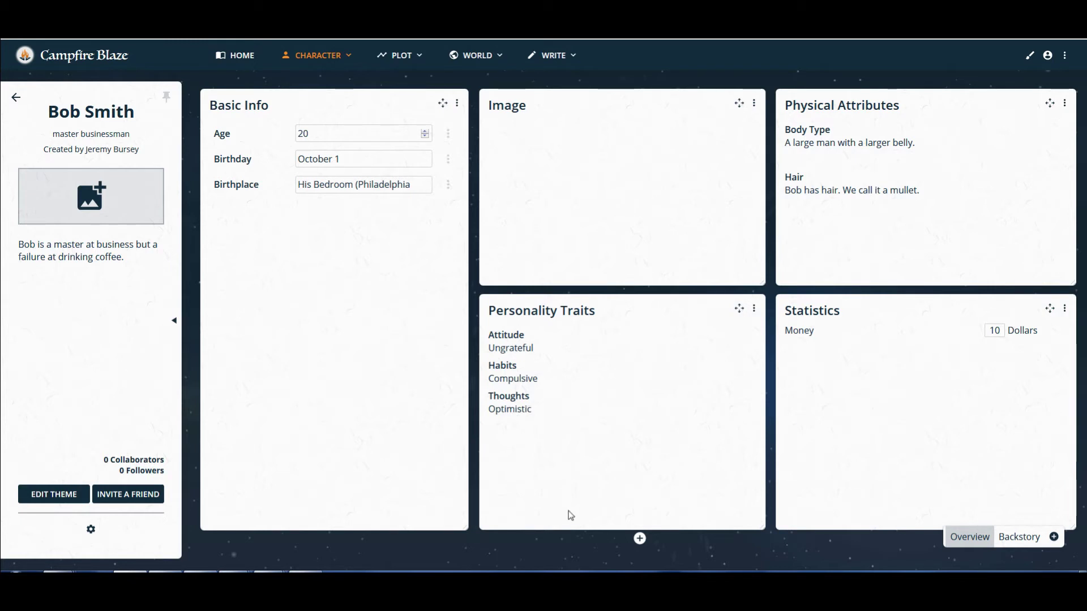
# Add a text panel titled "Food" to the character's overview.
pyautogui.click(640, 539)
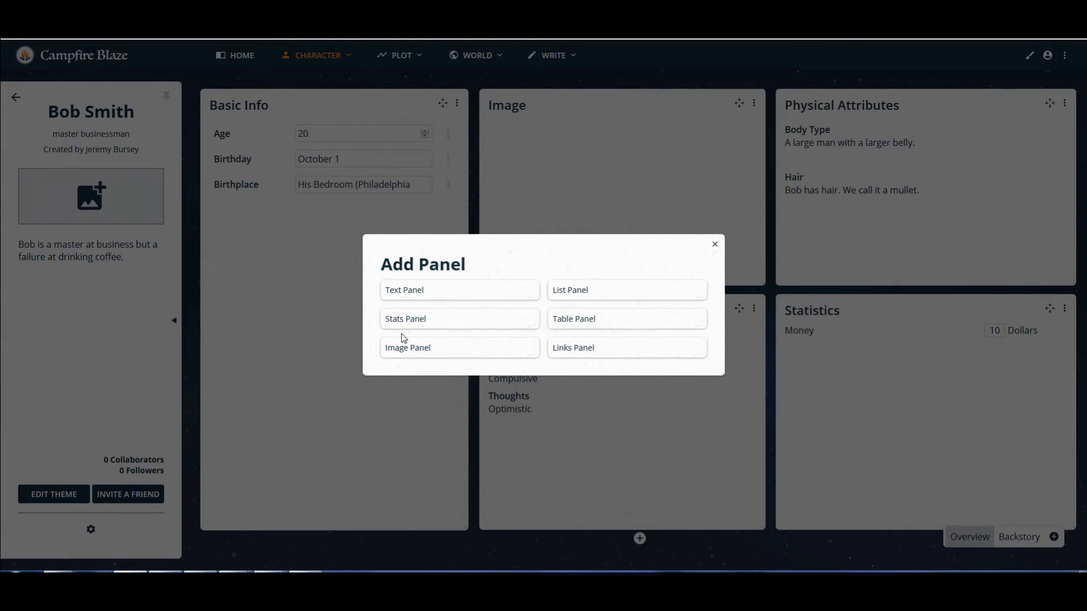
pyautogui.click(435, 291)
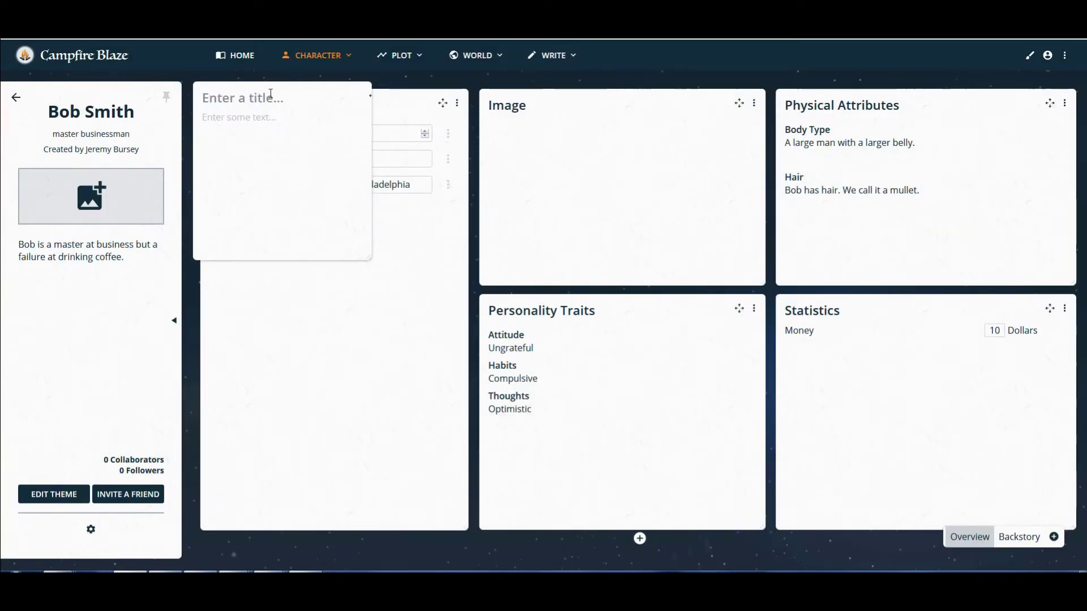
pyautogui.write('Food')
# Fill the Food panel with "Bob likes Tex/Mex and Italian, but he really likes coffee and whiskey, especially together, and especially at 10am.".
pyautogui.click(247, 118)
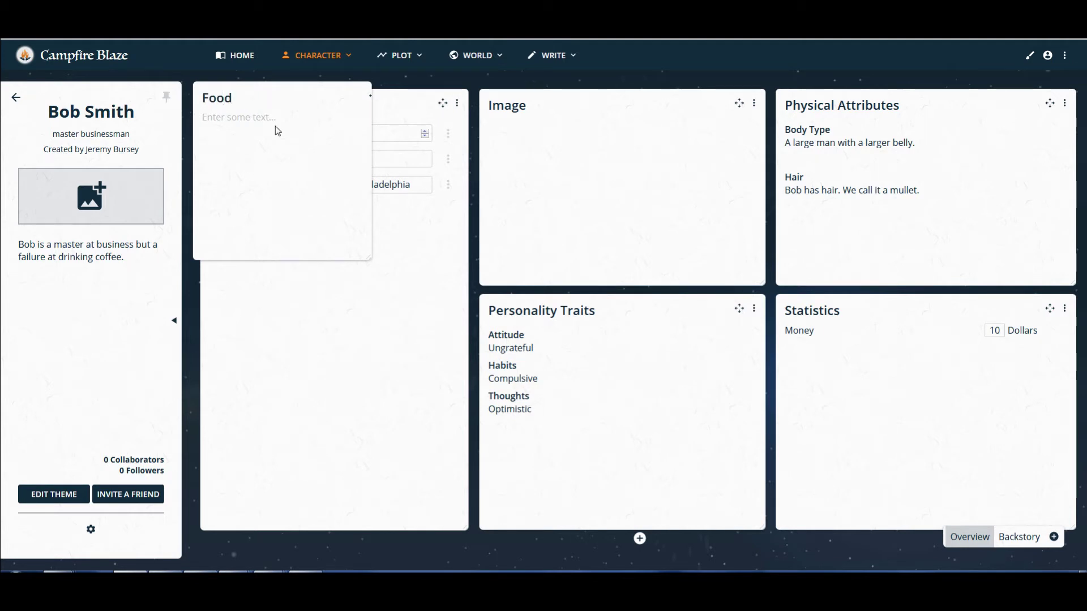
pyautogui.write('Bob lik')
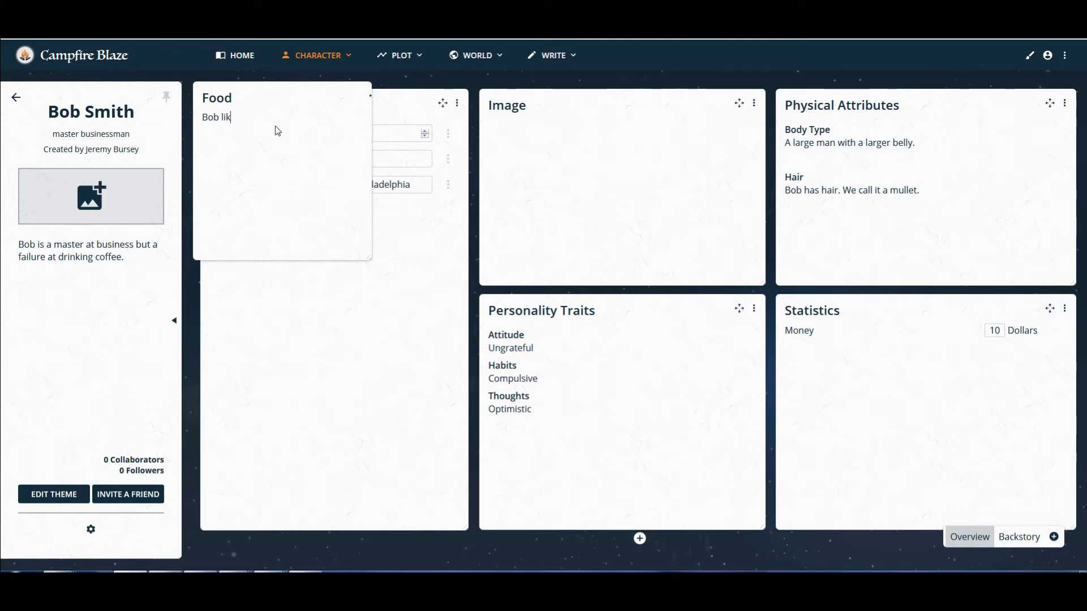
pyautogui.write('es Tex')
pyautogui.write('/Mes')
pyautogui.write(' and')
pyautogui.write('x and It')
pyautogui.write('alian')
pyautogui.write(', ')
pyautogui.write('but he really likes coff')
pyautogui.write('ee and wh')
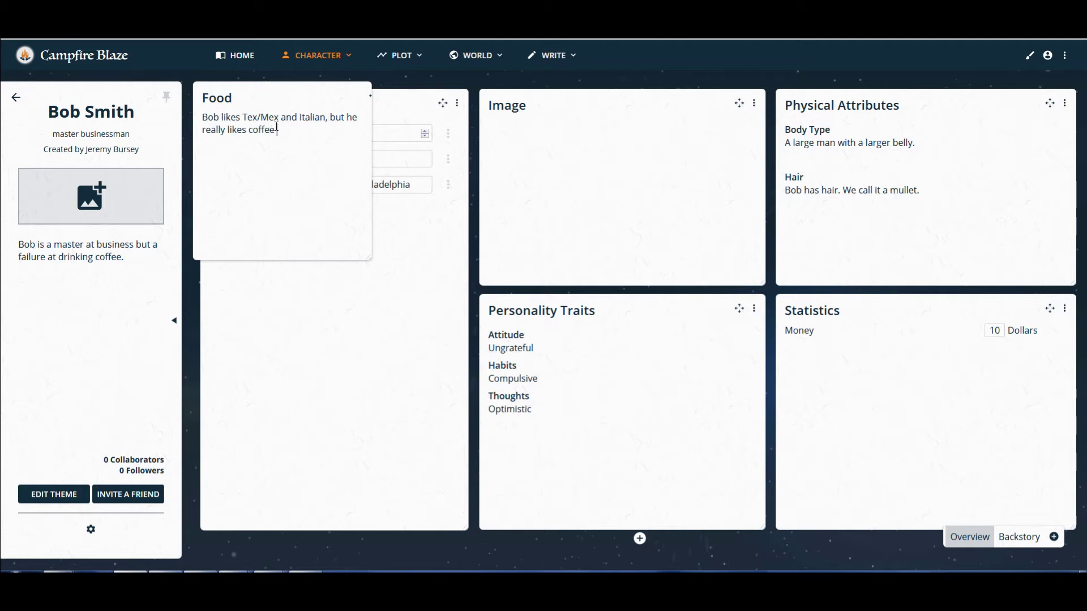
pyautogui.write('iskey, e')
pyautogui.write('specially together, and especially at 10am.')
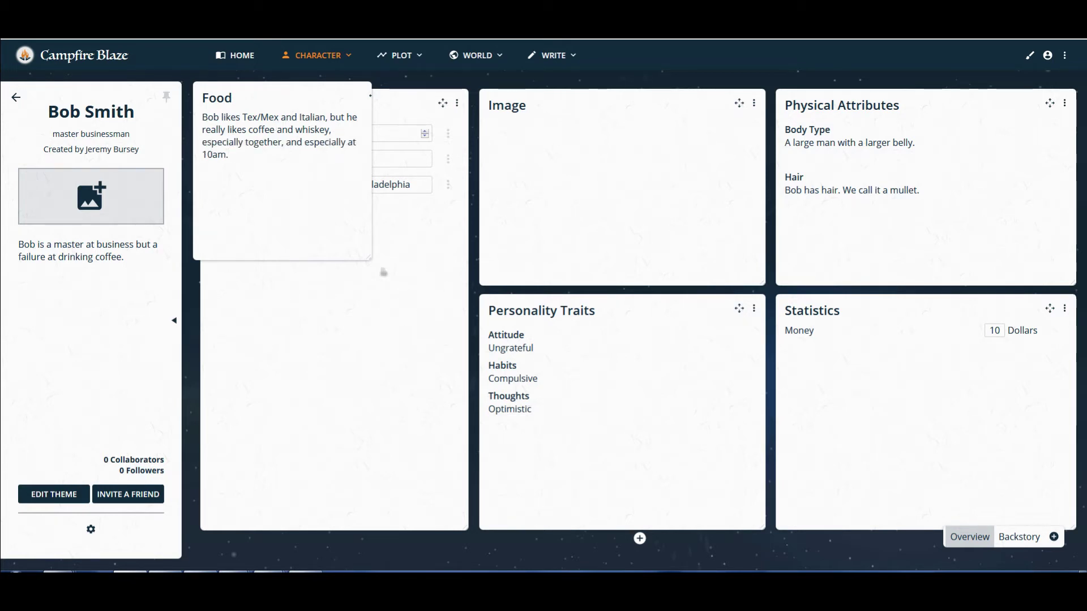
# Bring the Basic Info panel in front of the Food panel and bring the Food panel forward again.
pyautogui.click(421, 312)
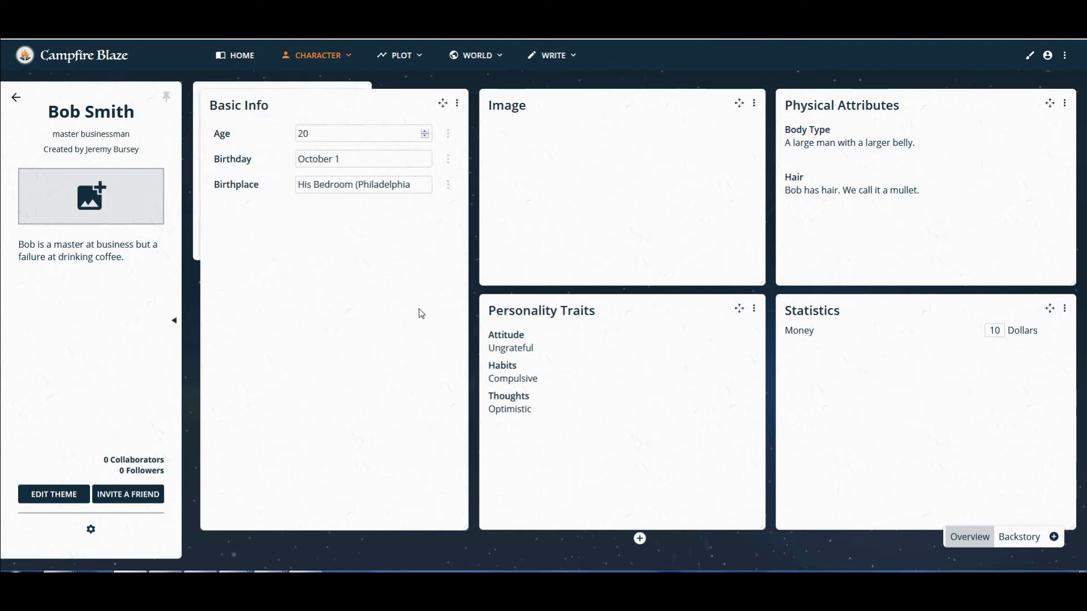
pyautogui.click(257, 88)
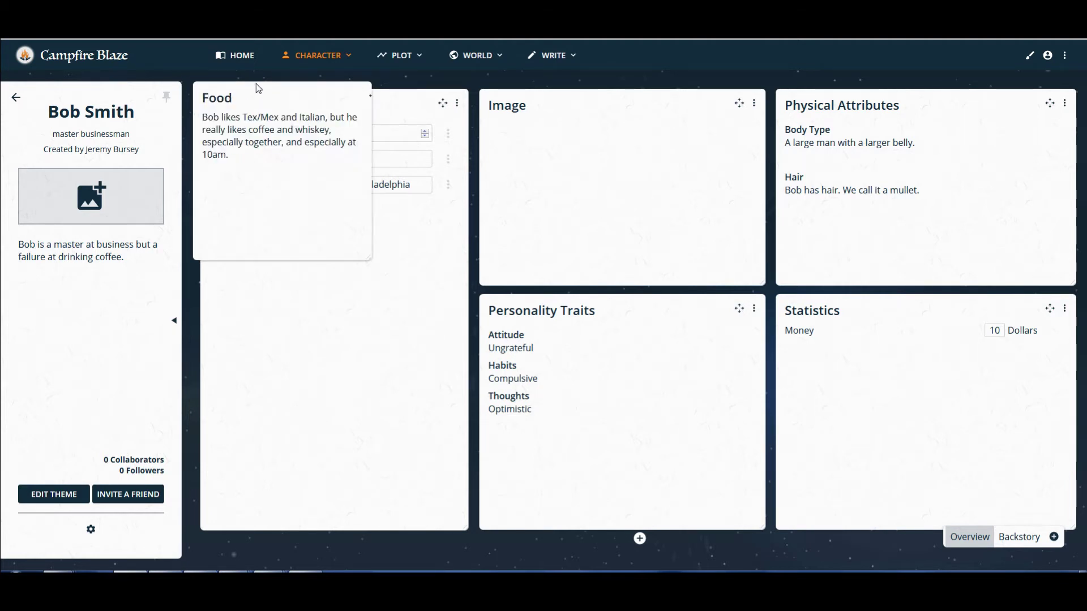
pyautogui.hotkey('ctrl', 'a')
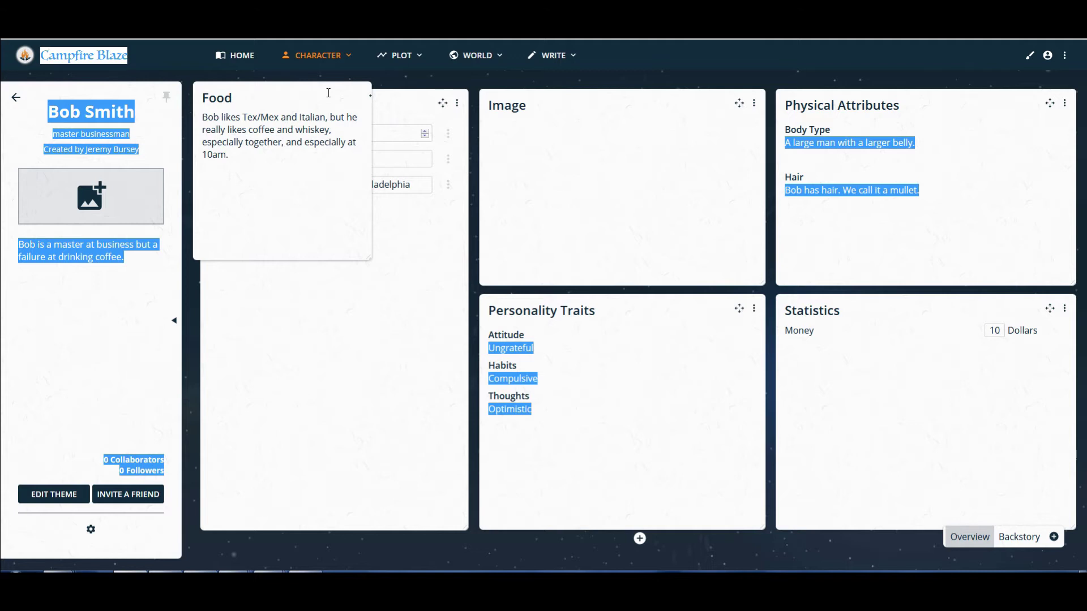
pyautogui.click(309, 93)
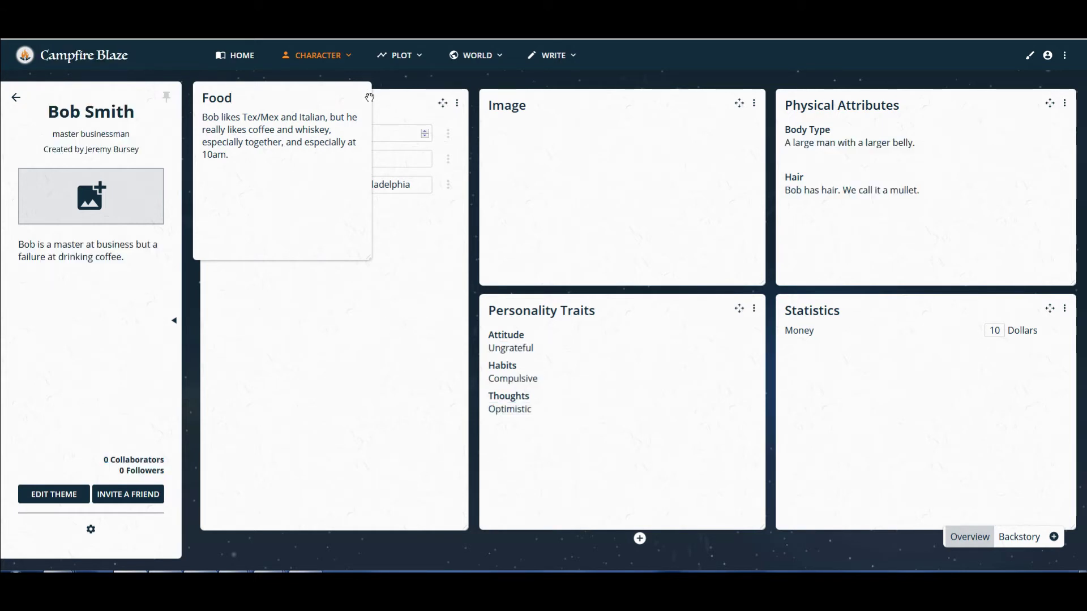
# Move the Food panel off the Basic Info panel to the free area just below it.
pyautogui.moveTo(369, 98); pyautogui.dragTo(413, 257)
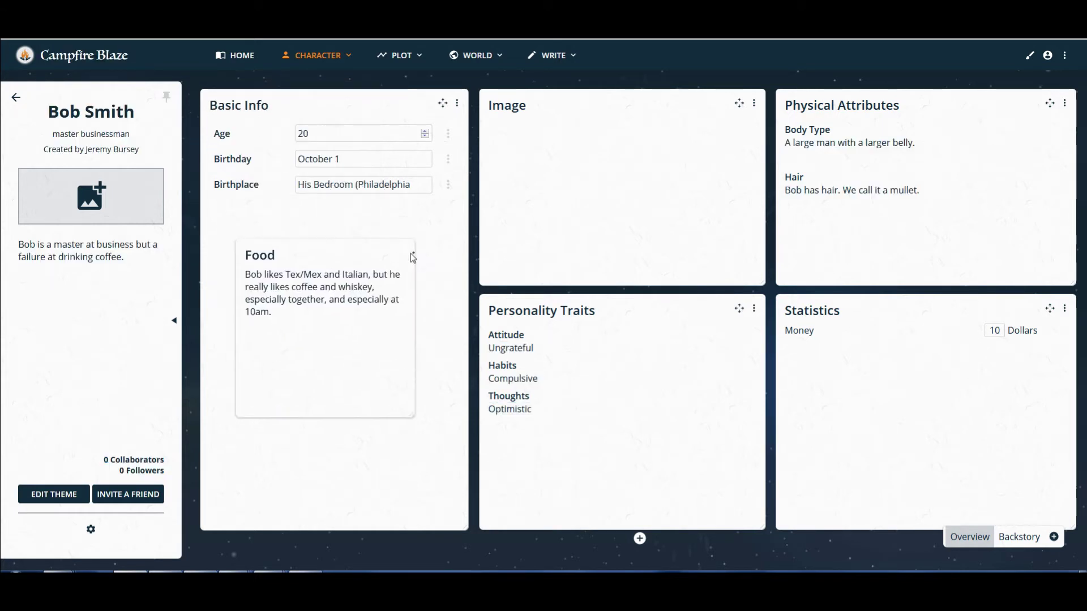
pyautogui.moveTo(413, 253); pyautogui.dragTo(427, 430)
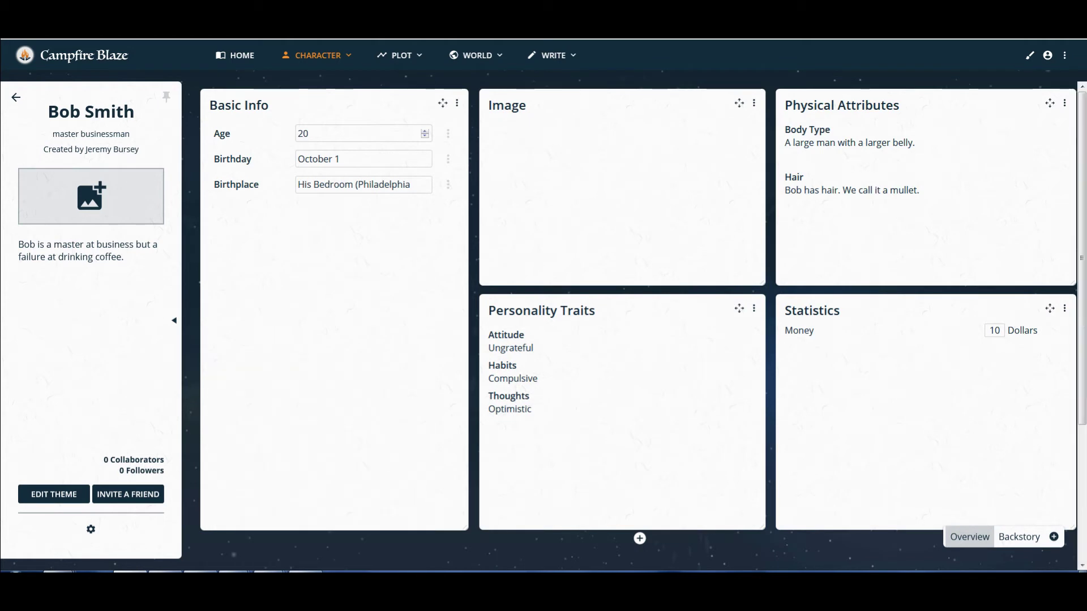
pyautogui.scroll(-3, 398, 495)
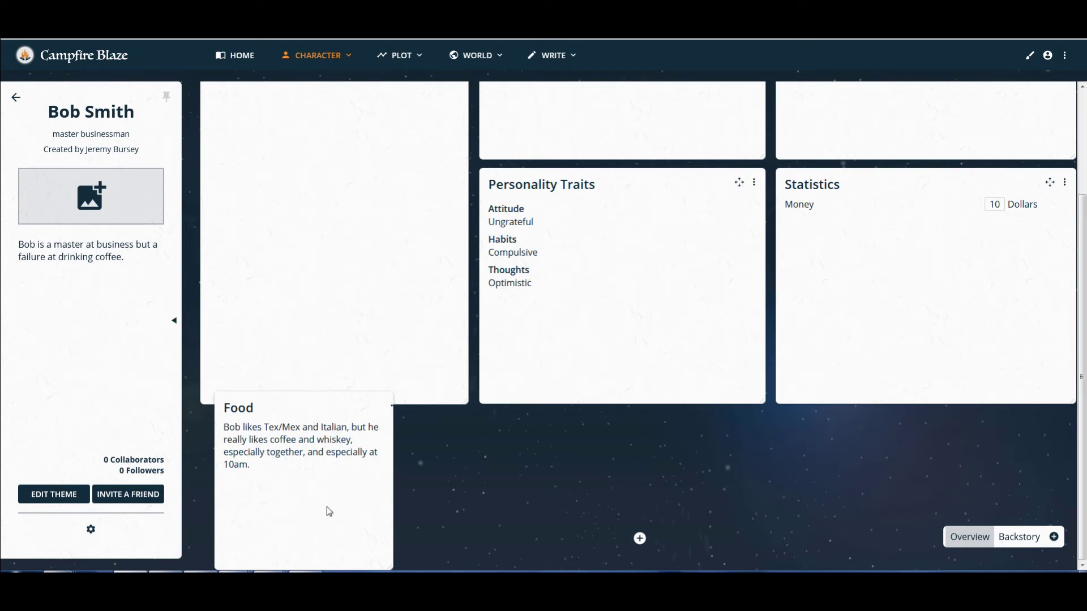
pyautogui.moveTo(392, 408); pyautogui.dragTo(392, 423)
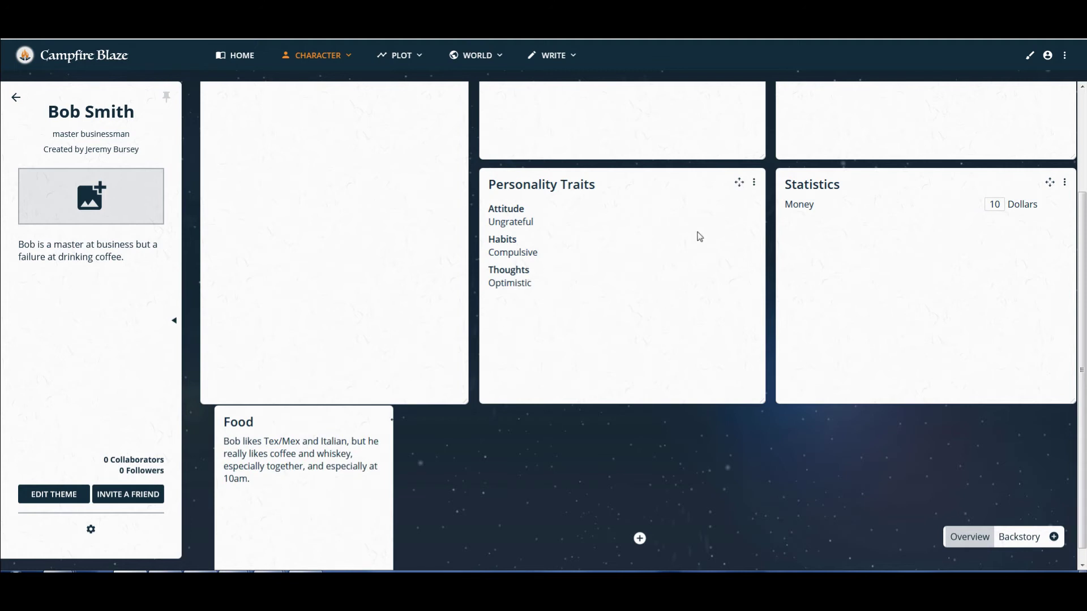
# Move the Basic Info panel to the overview's upper-left corner and shrink it to fit its three fields.
pyautogui.scroll(2, 754, 260)
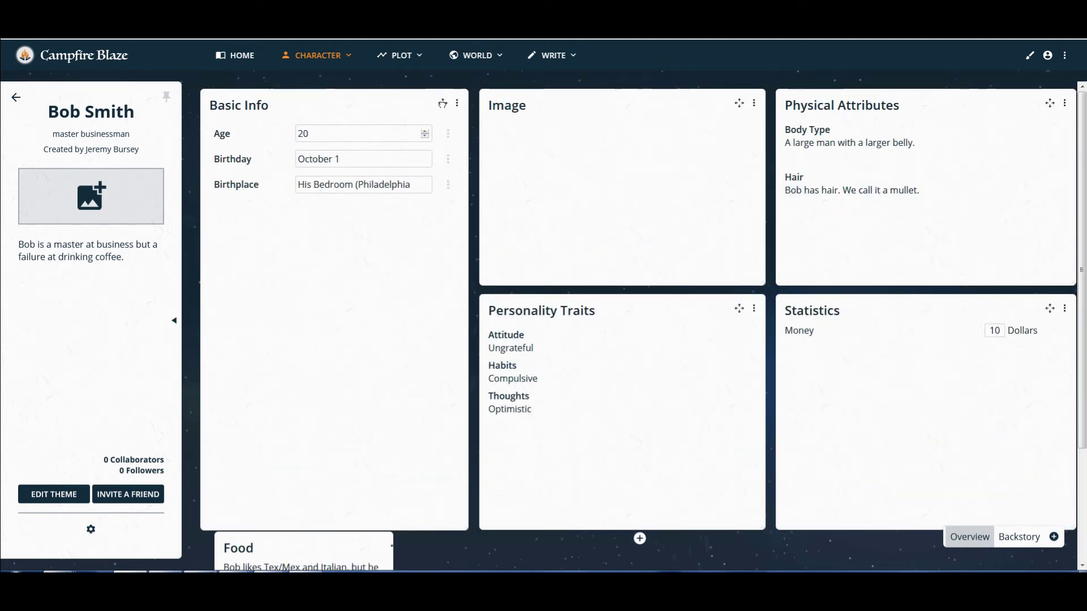
pyautogui.moveTo(443, 102); pyautogui.dragTo(436, 97)
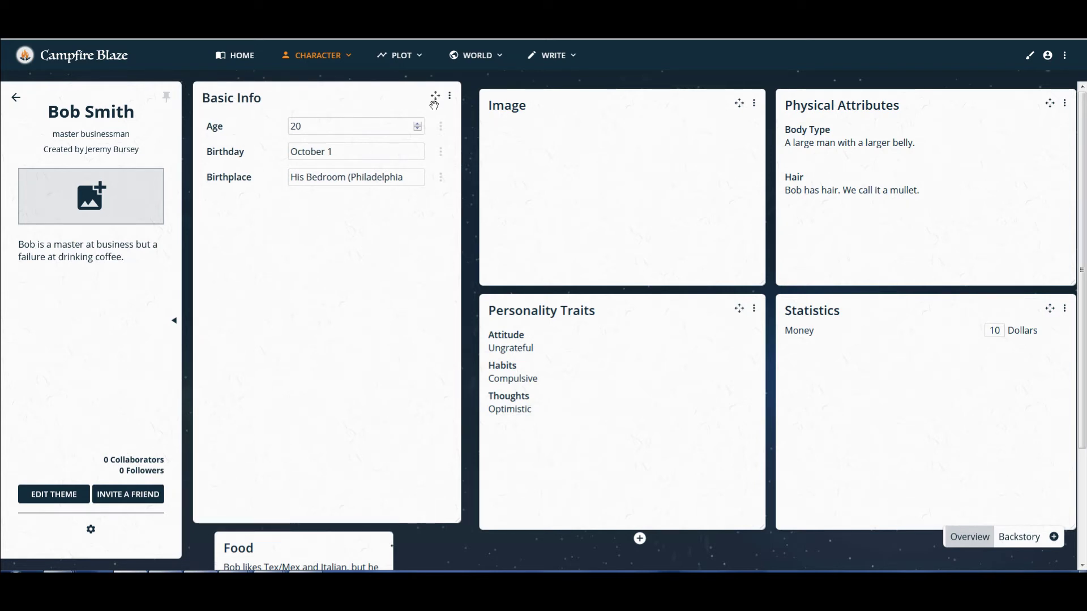
pyautogui.moveTo(457, 513); pyautogui.dragTo(367, 275)
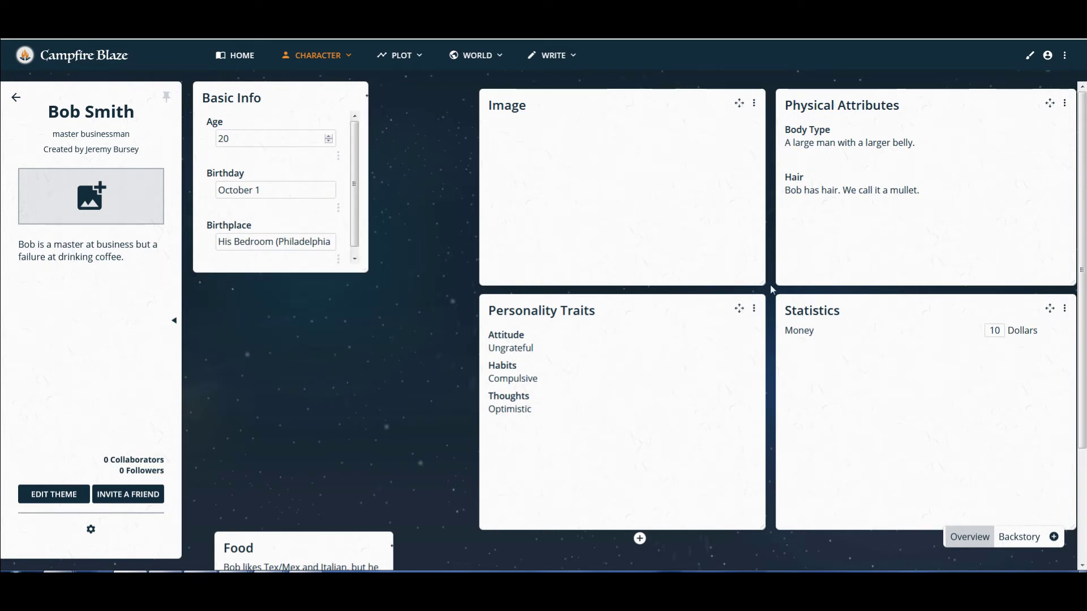
# Shrink the Image and Personality Traits panels and move them beside Basic Info, with Personality Traits below Image.
pyautogui.moveTo(763, 284); pyautogui.dragTo(432, 125)
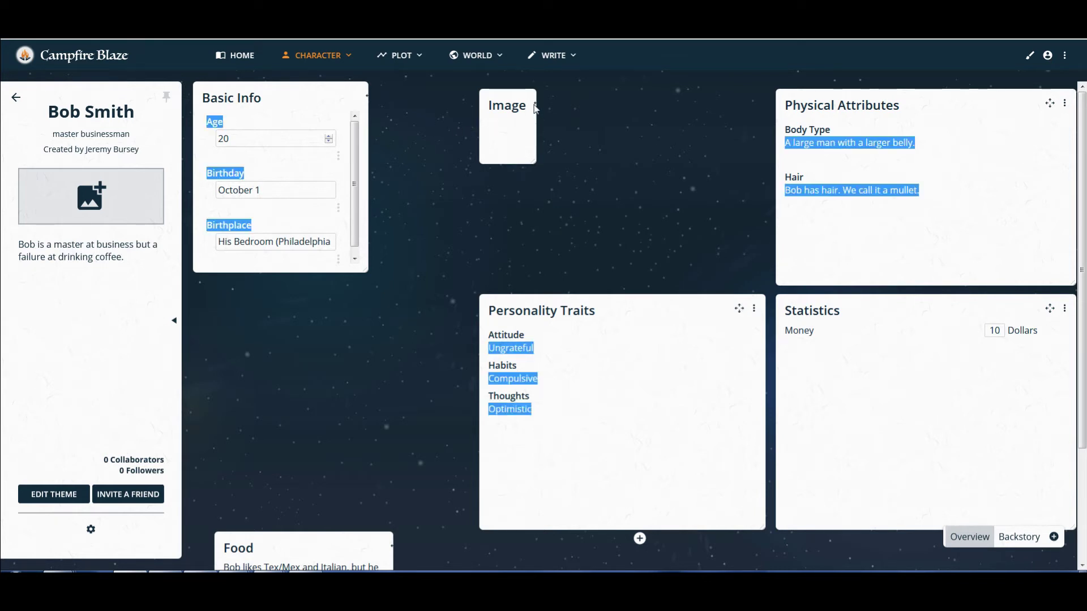
pyautogui.moveTo(532, 103); pyautogui.dragTo(463, 96)
pyautogui.click(643, 275)
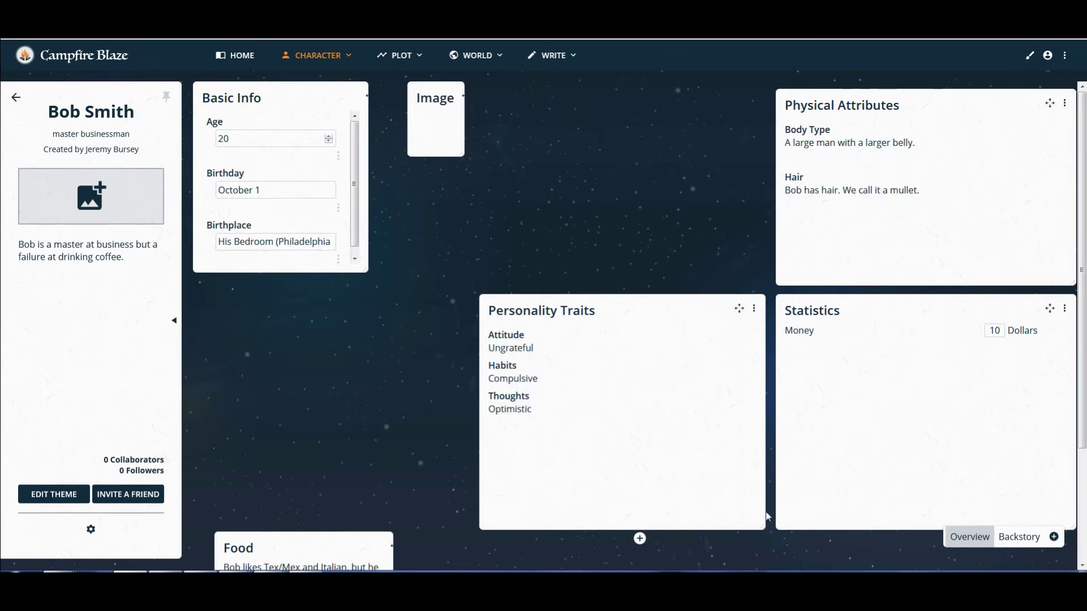
pyautogui.moveTo(763, 525); pyautogui.dragTo(690, 437)
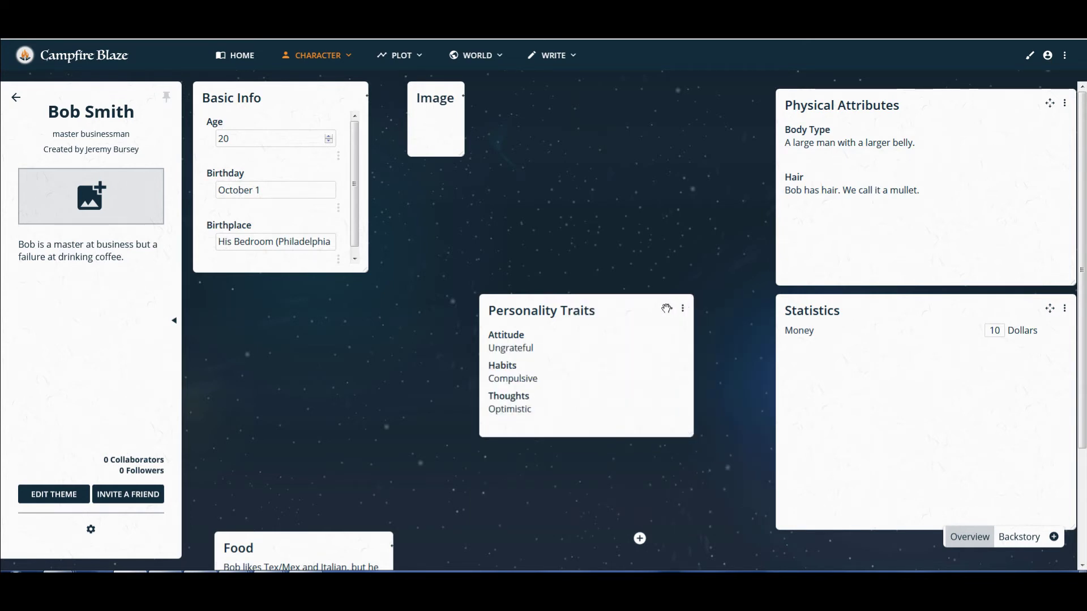
pyautogui.moveTo(667, 309); pyautogui.dragTo(575, 216)
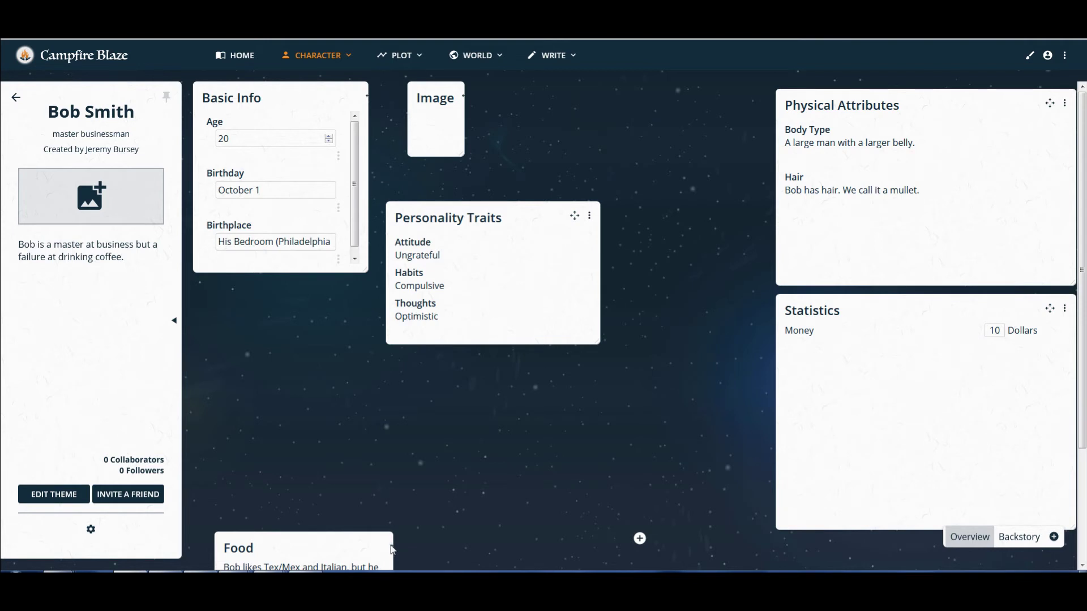
# Move the Food panel up into the free area below Basic Info and enlarge it.
pyautogui.moveTo(393, 547); pyautogui.dragTo(420, 373)
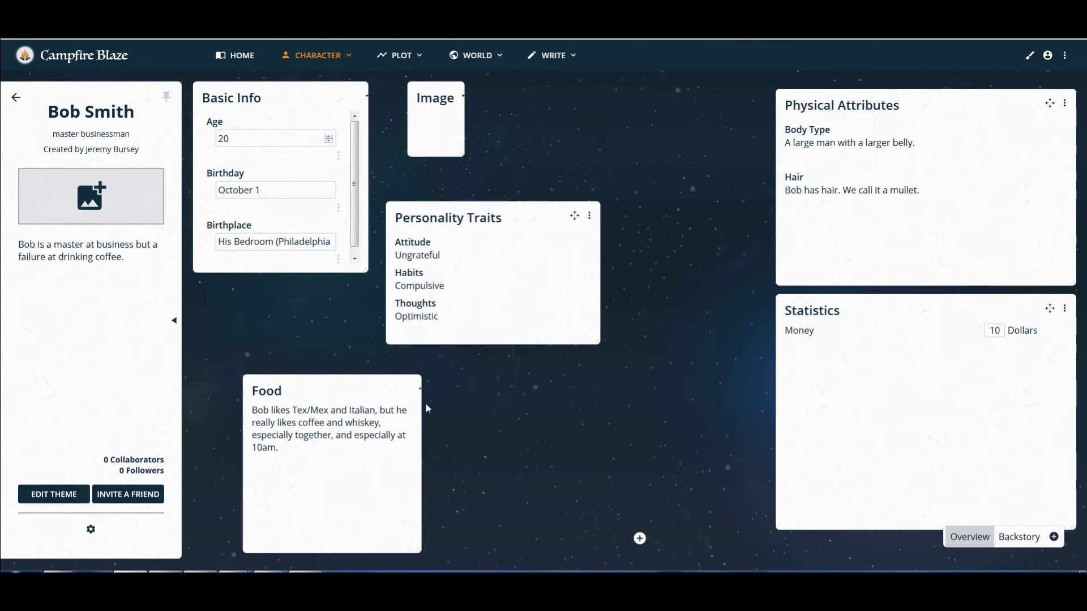
pyautogui.moveTo(457, 564); pyautogui.dragTo(616, 569)
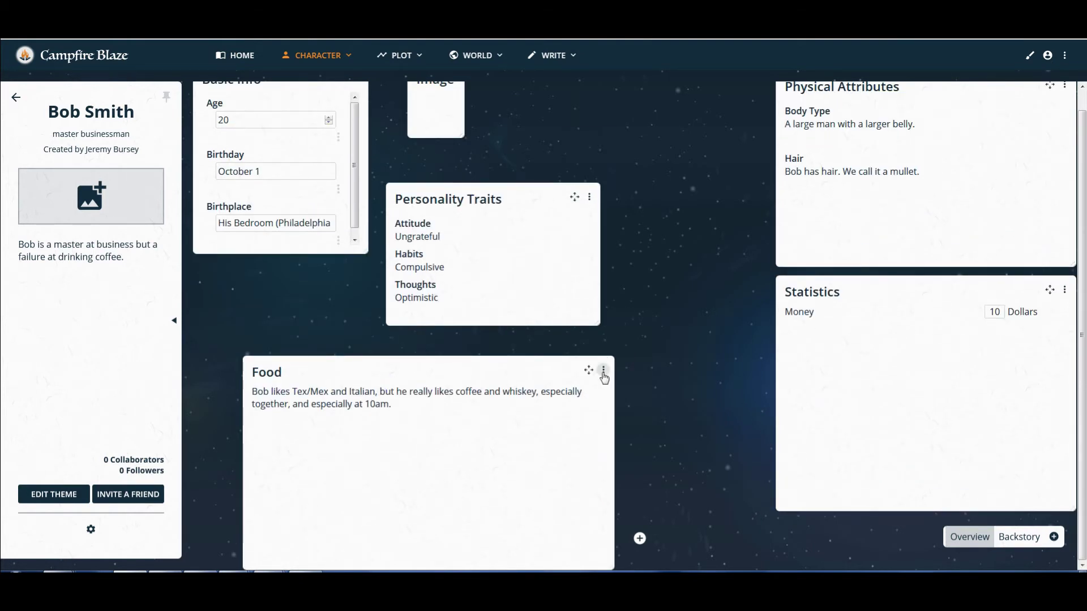
# Examine which options the Food panel offers for managing the panel.
pyautogui.click(603, 370)
pyautogui.click(603, 370)
pyautogui.click(603, 370)
pyautogui.click(404, 432)
pyautogui.click(603, 370)
pyautogui.click(561, 376)
pyautogui.click(603, 370)
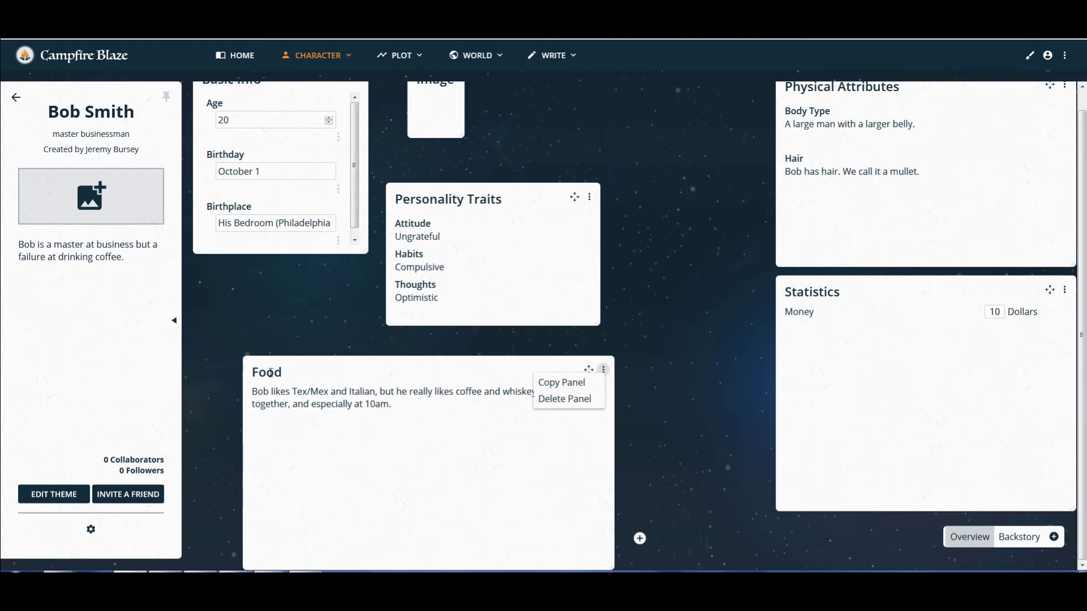
pyautogui.click(270, 372)
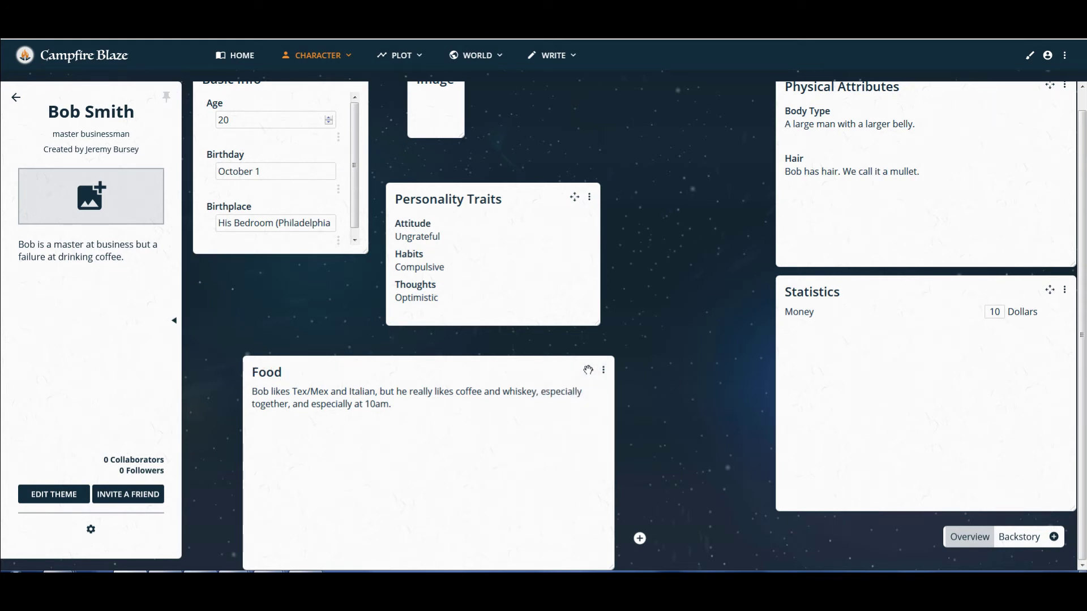
# Shrink the Food panel to fit its text and place it directly under the Basic Info panel.
pyautogui.moveTo(603, 563); pyautogui.dragTo(415, 457)
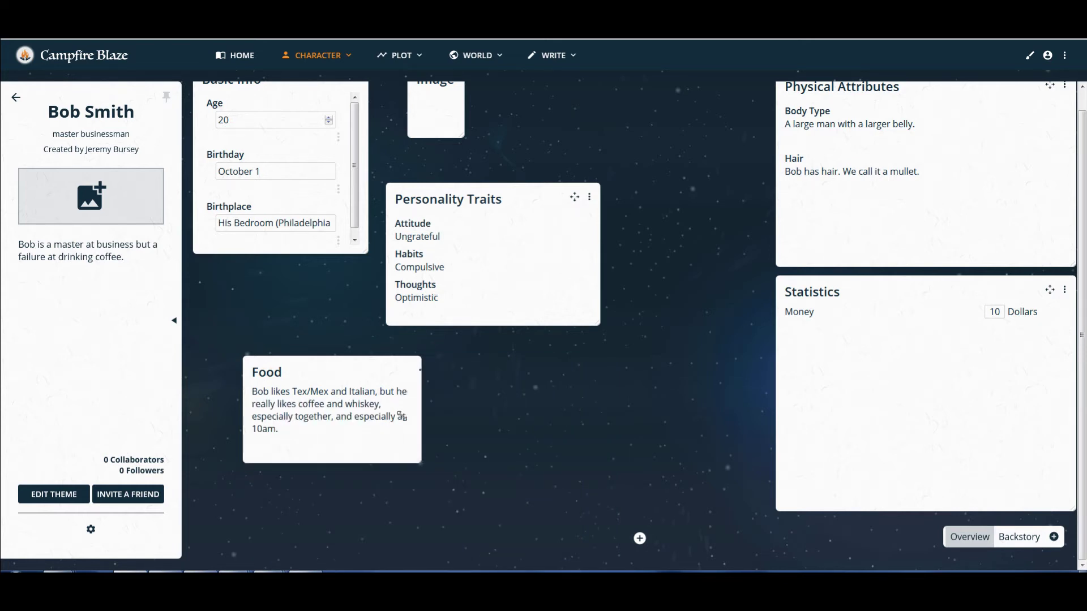
pyautogui.moveTo(420, 387); pyautogui.dragTo(357, 303)
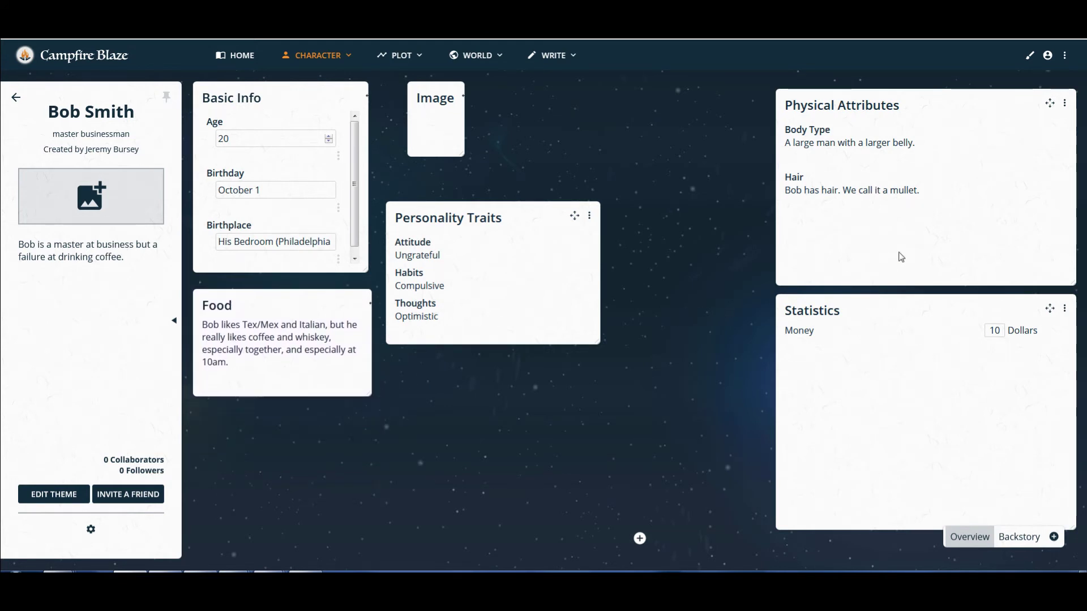
# Shrink the Physical Attributes and Statistics panels and move both closer to the Personality Traits panel.
pyautogui.moveTo(1065, 280); pyautogui.dragTo(983, 221)
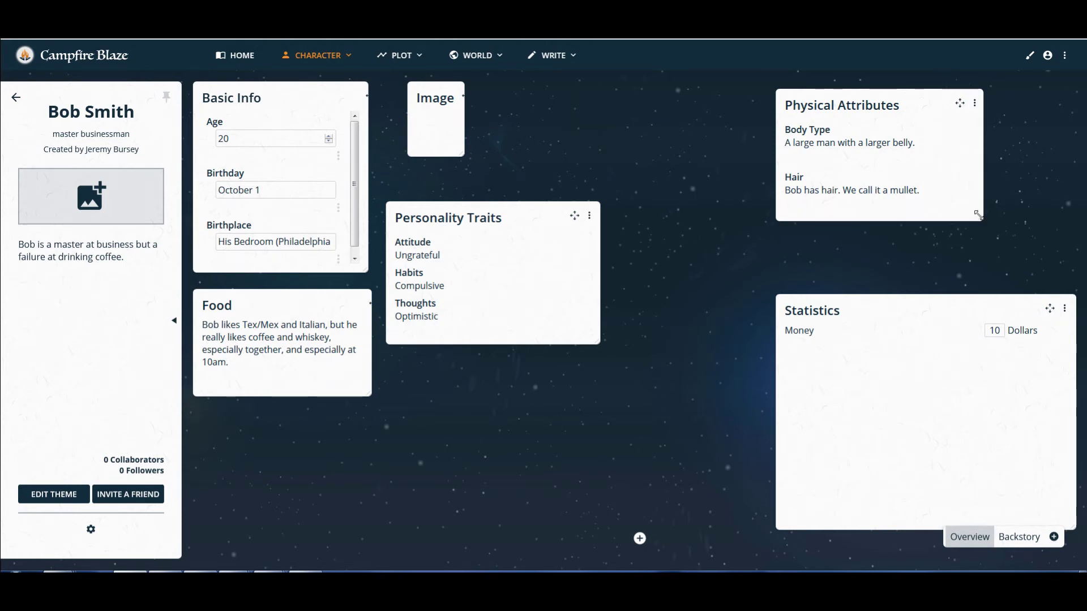
pyautogui.moveTo(958, 105); pyautogui.dragTo(802, 96)
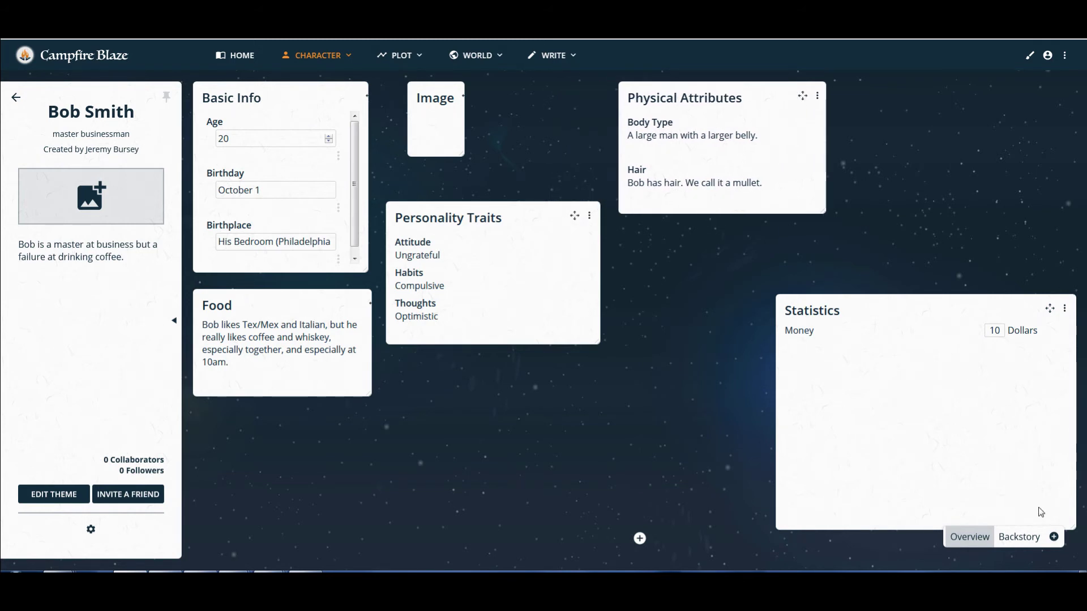
pyautogui.moveTo(1050, 310); pyautogui.dragTo(993, 274)
pyautogui.moveTo(1020, 498); pyautogui.dragTo(878, 337)
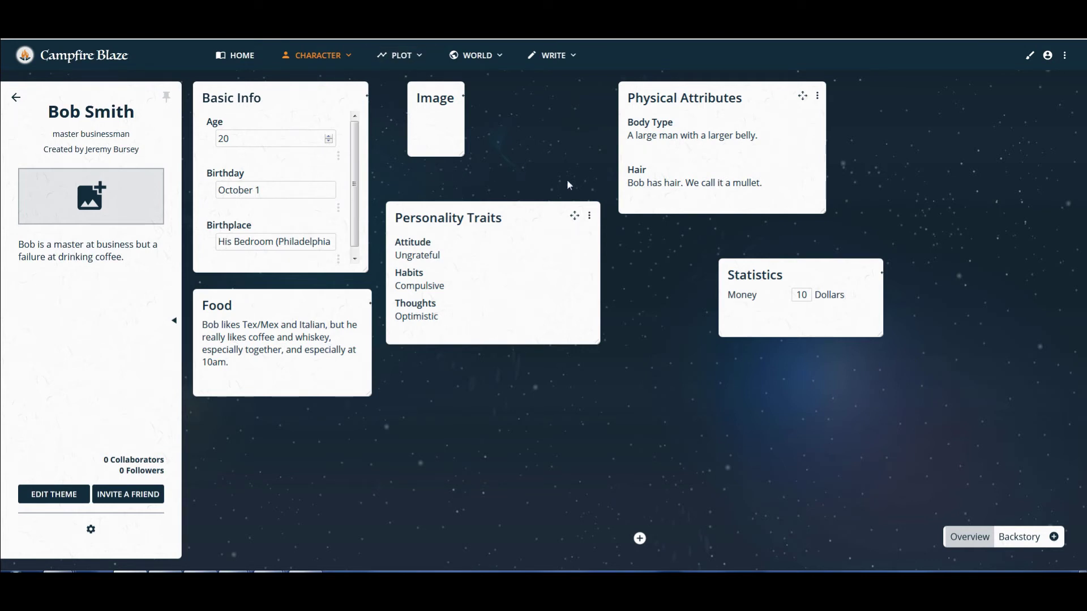
# Open the Relationships module for the characters.
pyautogui.click(417, 54)
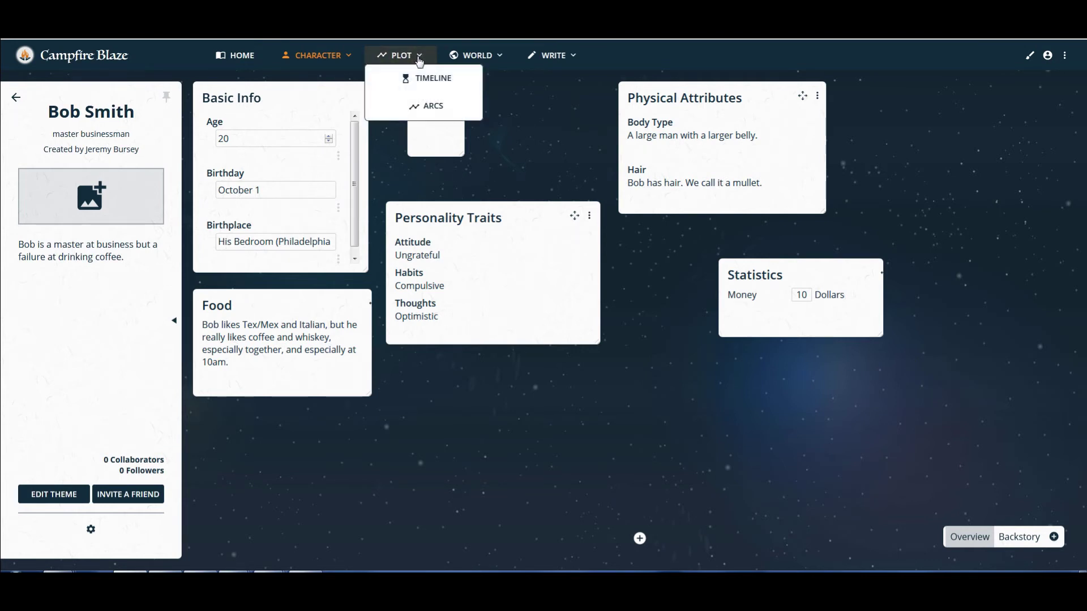
pyautogui.click(346, 59)
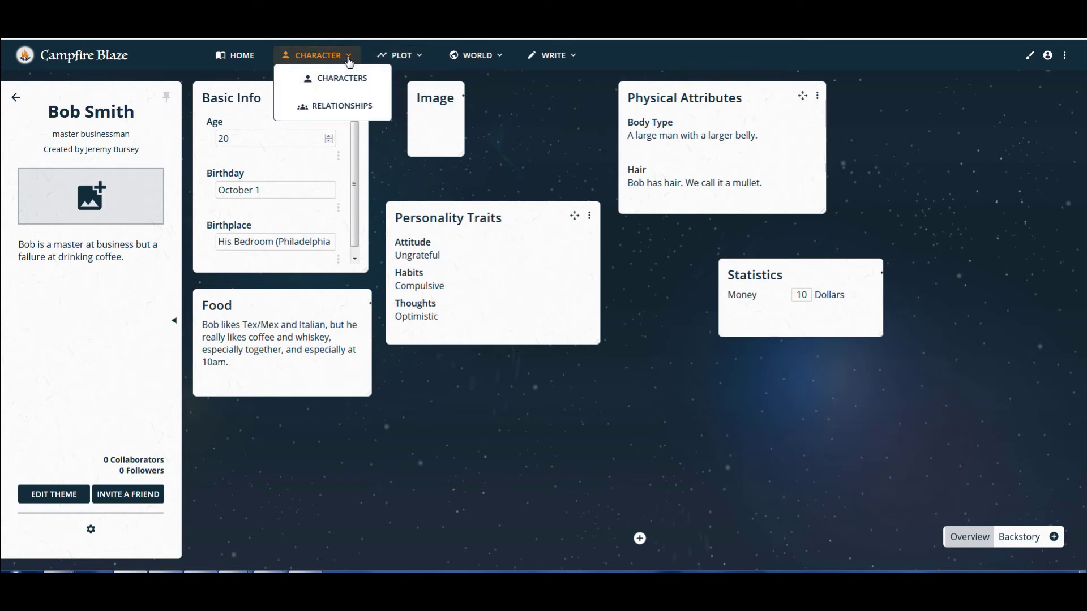
pyautogui.click(330, 115)
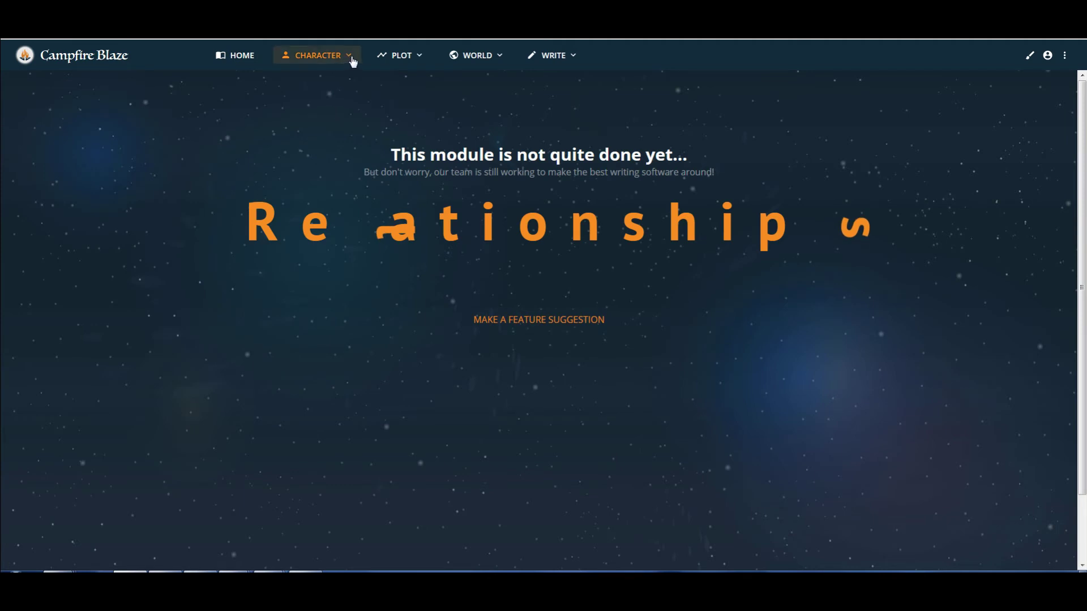
# Open the plot Timeline, review the time unit choices and save its setup with Time Units set to None.
pyautogui.click(421, 60)
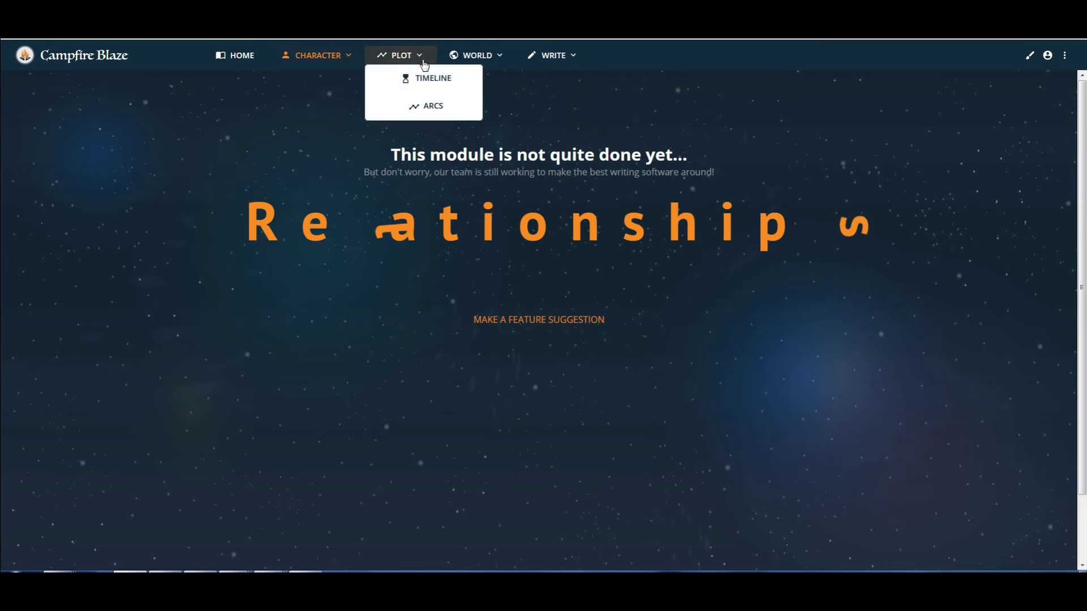
pyautogui.click(423, 82)
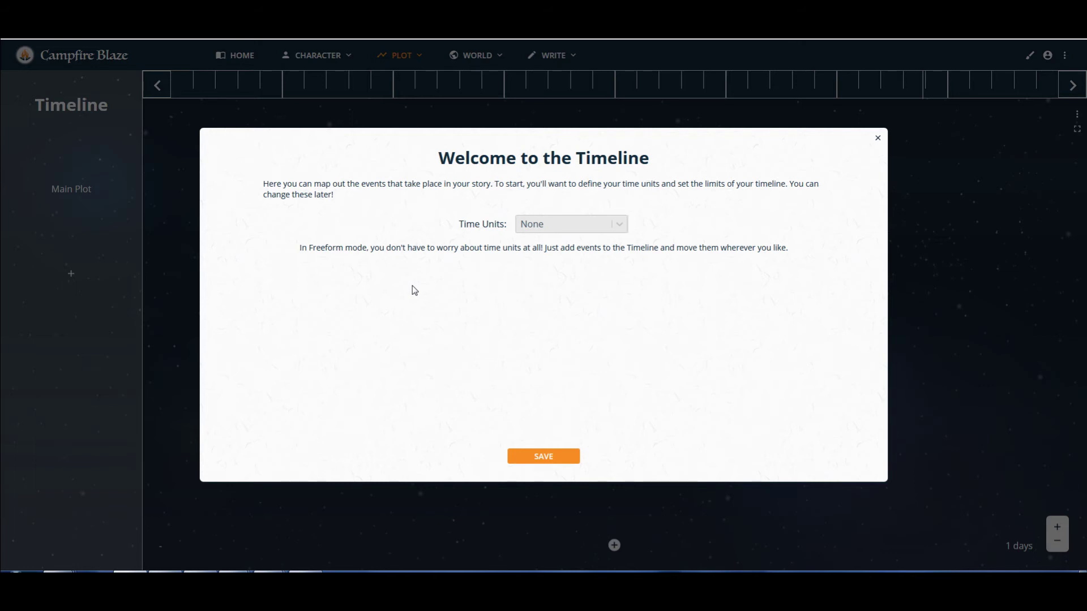
pyautogui.click(611, 229)
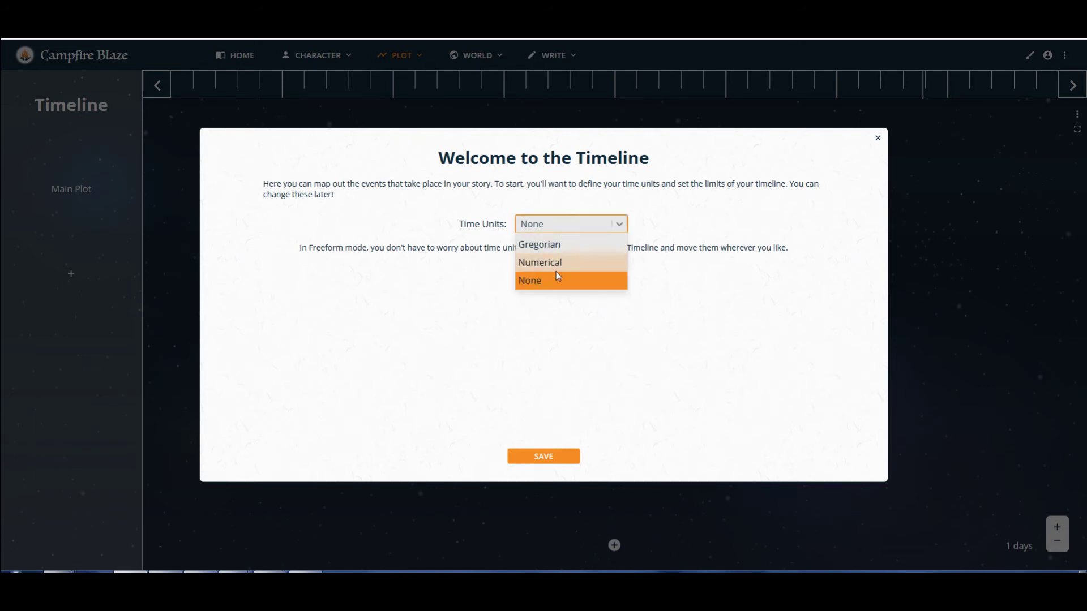
pyautogui.click(373, 256)
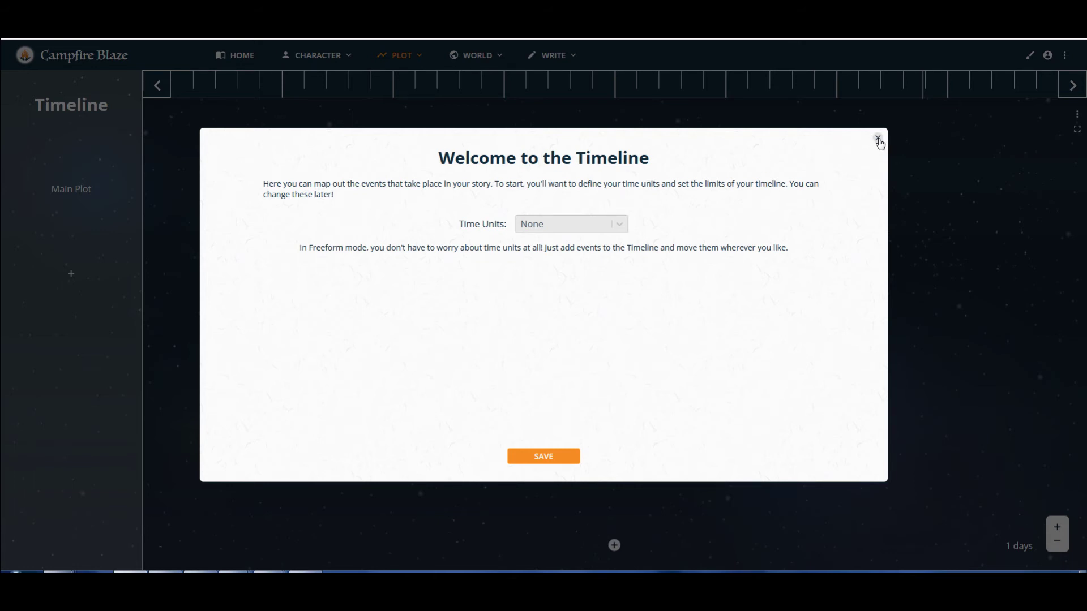
pyautogui.click(556, 465)
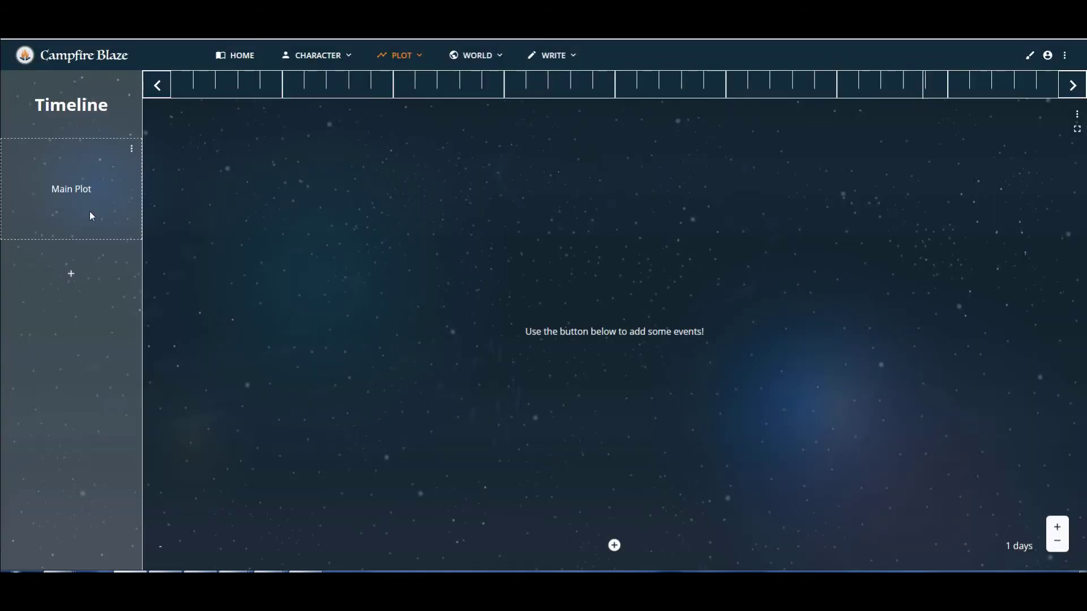
# Add a new event to the Main Plot timeline and title it "Bob Buys Coffee".
pyautogui.click(614, 547)
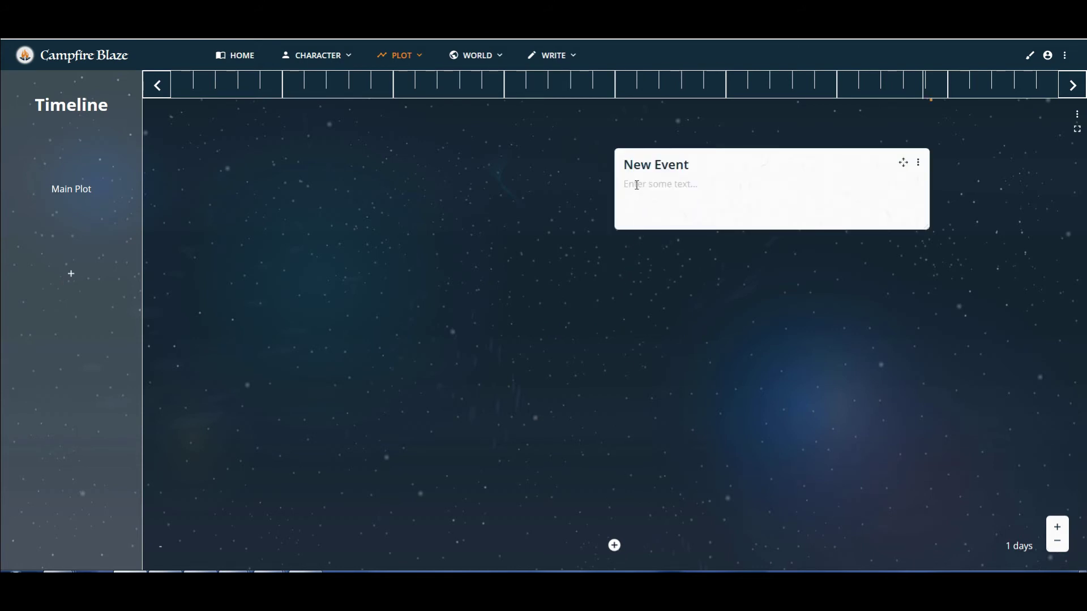
pyautogui.hotkey('shift', 'Right')
pyautogui.hotkey('shift', 'Right')
pyautogui.hotkey('shift', 'Right')
pyautogui.hotkey('shift', 'Right')
pyautogui.hotkey('shift', 'Right')
pyautogui.hotkey('shift', 'Right')
pyautogui.hotkey('shift', 'Right')
pyautogui.hotkey('shift', 'Right')
pyautogui.hotkey('shift', 'Right')
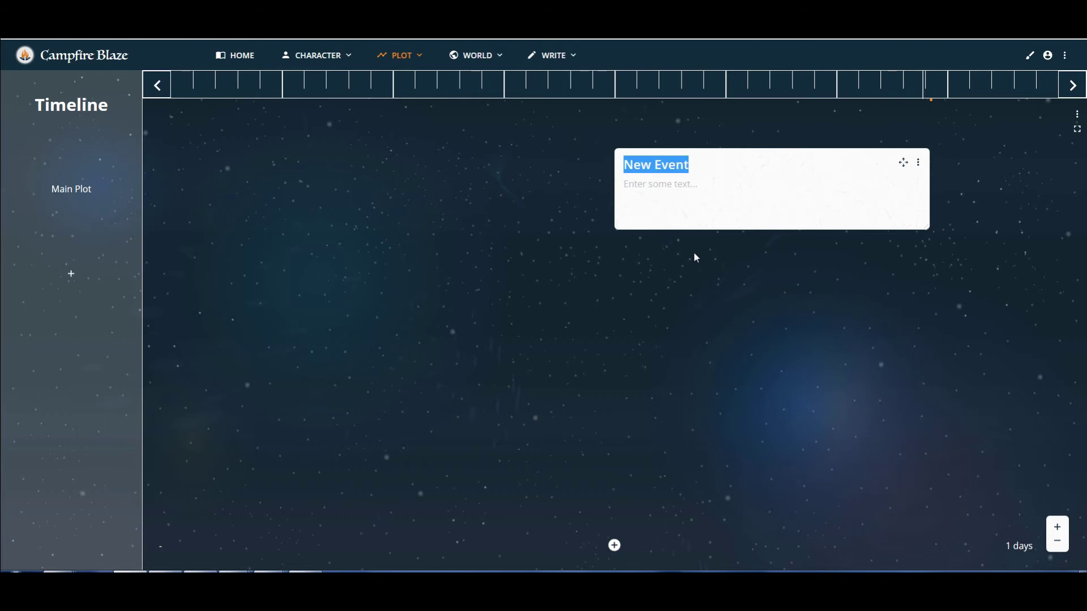
pyautogui.write('Bob Buys')
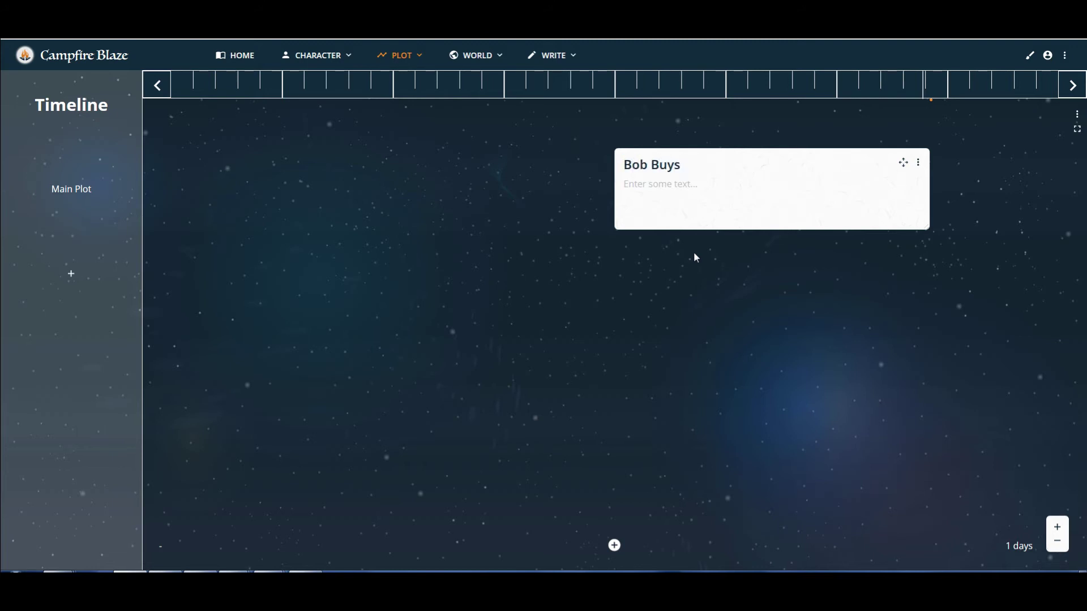
pyautogui.write(' Coffee')
# Describe the event as "Unbeknownst to Bob, the coffee will taste great, which is what he wants, but it will ruin his day.".
pyautogui.click(655, 187)
pyautogui.write('Unb')
pyautogui.press('BackSpace')
pyautogui.write('beknownst')
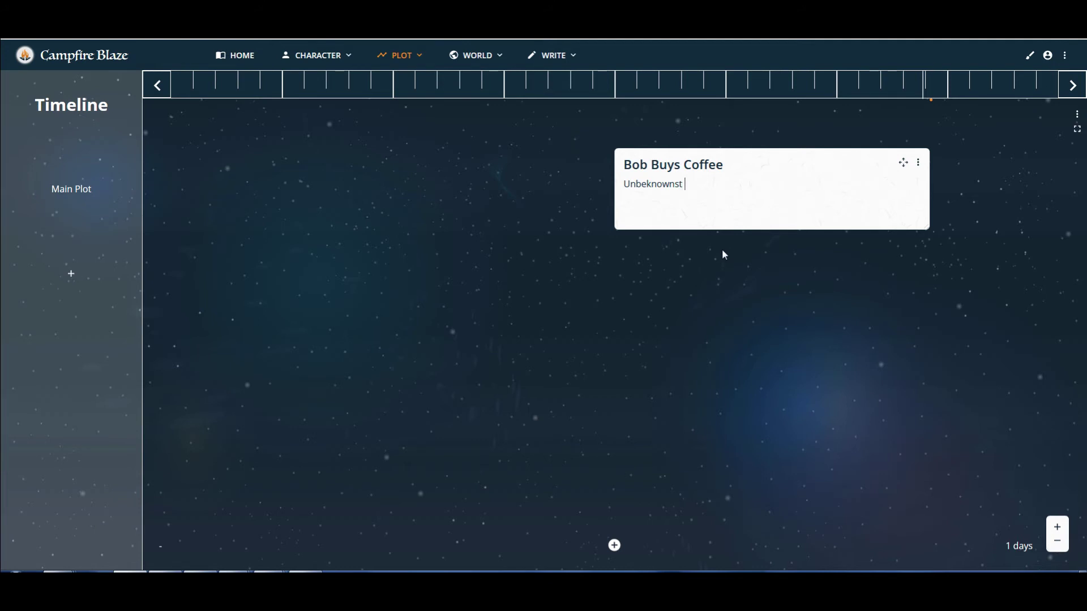
pyautogui.write(' to Bob, the coffee will ruin his d')
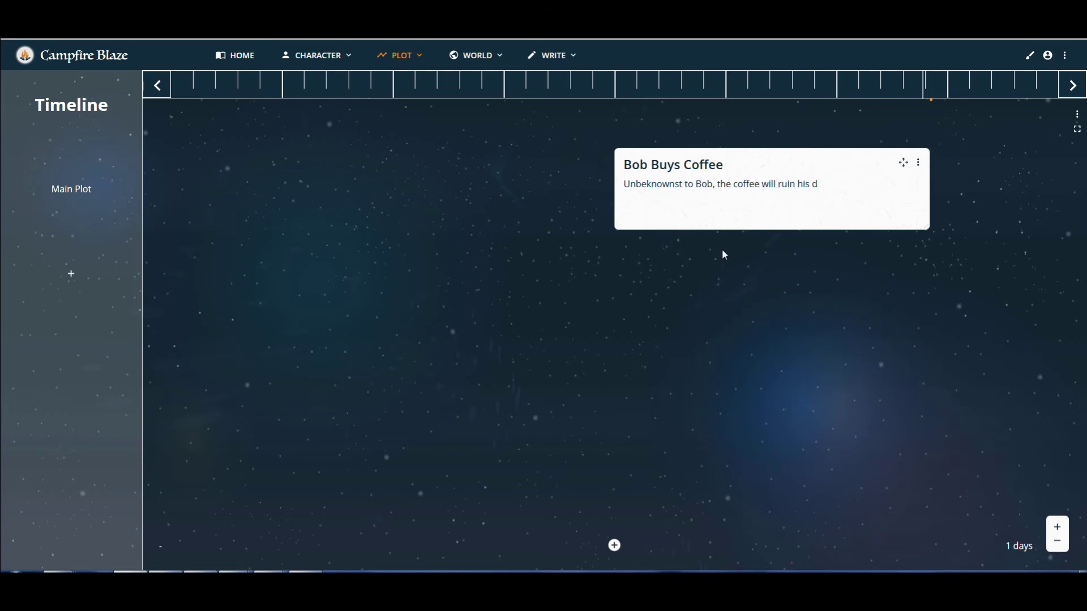
pyautogui.write('ay.')
pyautogui.press('BackSpace')
pyautogui.press('BackSpace')
pyautogui.press('BackSpace')
pyautogui.press('BackSpace')
pyautogui.press('BackSpace')
pyautogui.press('BackSpace')
pyautogui.press('BackSpace')
pyautogui.press('BackSpace')
pyautogui.press('BackSpace')
pyautogui.press('BackSpace')
pyautogui.press('BackSpace')
pyautogui.press('BackSpace')
pyautogui.press('BackSpace')
pyautogui.write('taste great, which is what he want')
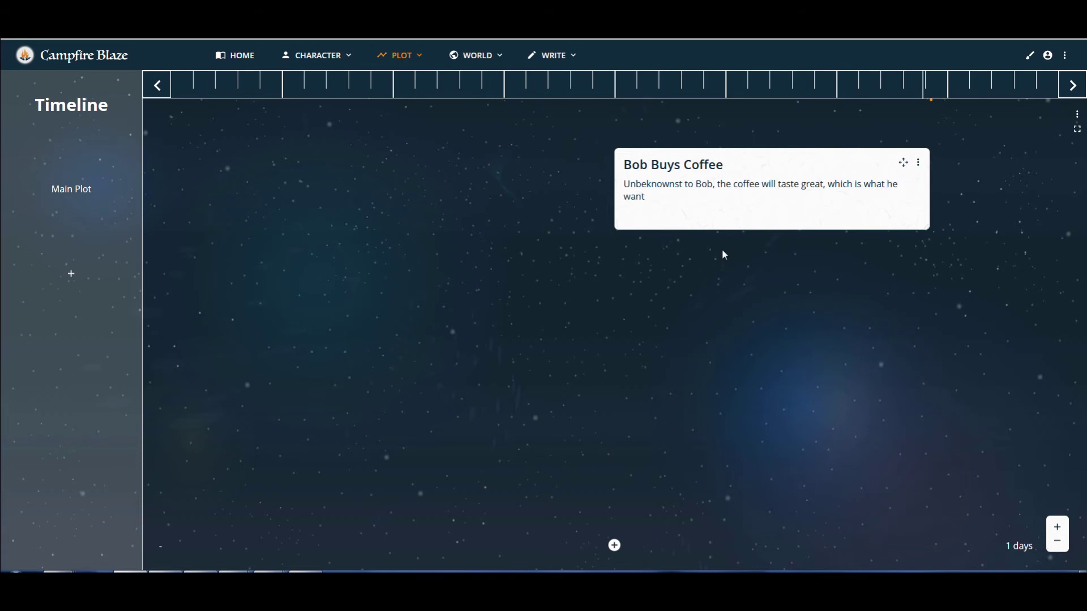
pyautogui.write('s, but it will ruin his day.')
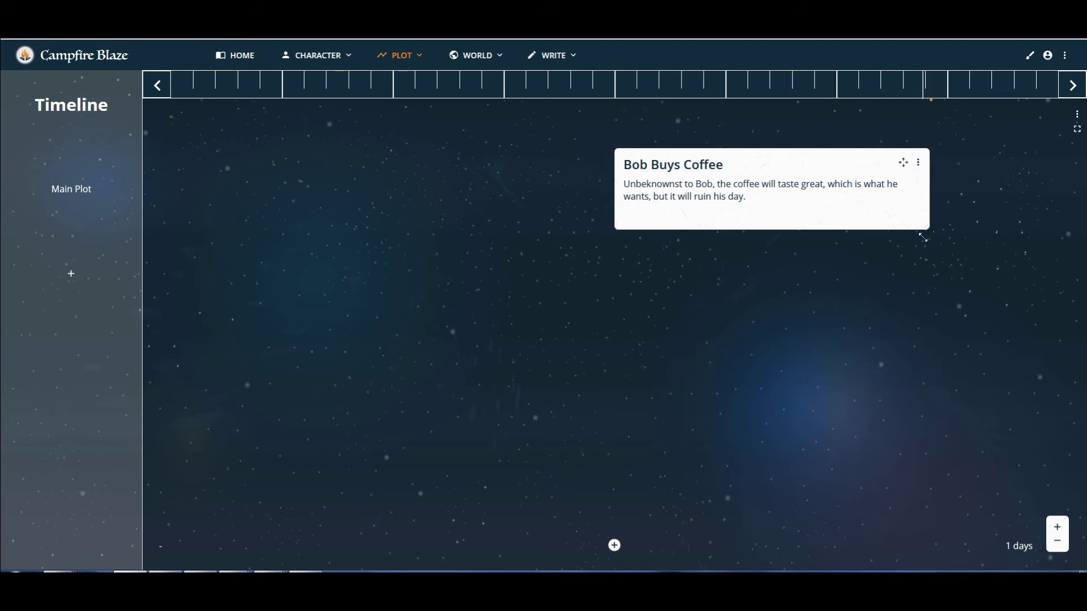
# Narrow the Bob Buys Coffee event card and move it to the start of the visible timeline stretch.
pyautogui.moveTo(925, 231); pyautogui.dragTo(819, 205)
pyautogui.moveTo(798, 163); pyautogui.dragTo(308, 71)
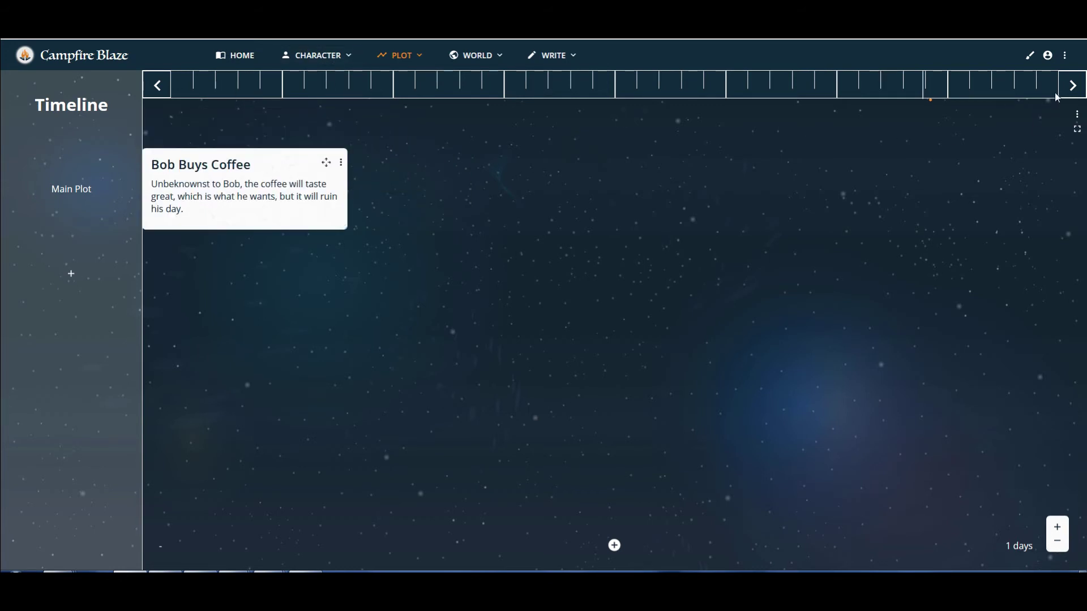
# Jump to earlier positions near the beginning of the timeline and check the timeline's options.
pyautogui.click(235, 94)
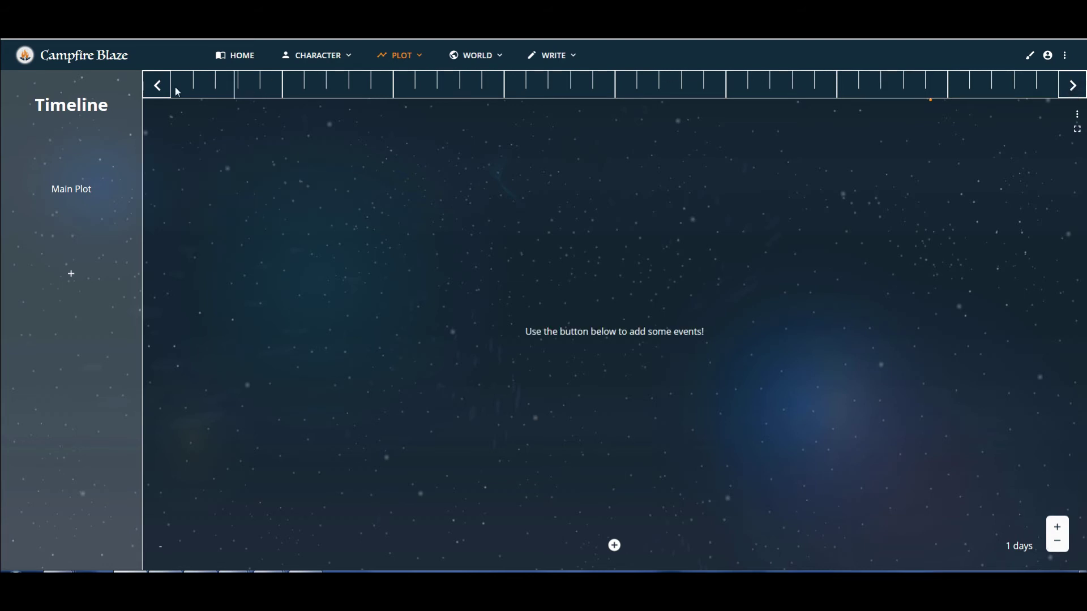
pyautogui.click(181, 85)
pyautogui.click(1078, 116)
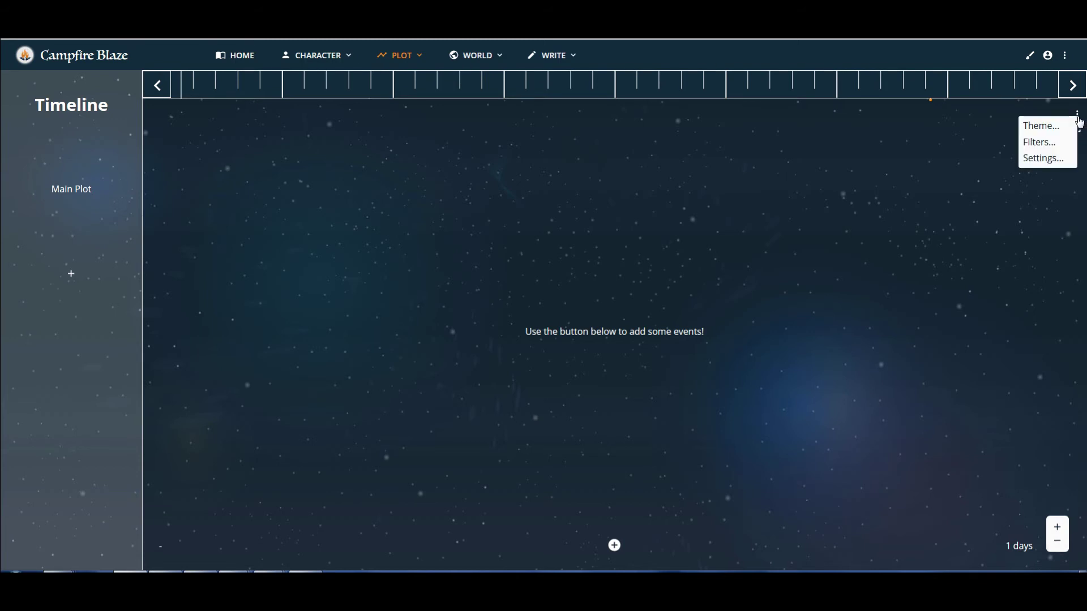
pyautogui.click(184, 365)
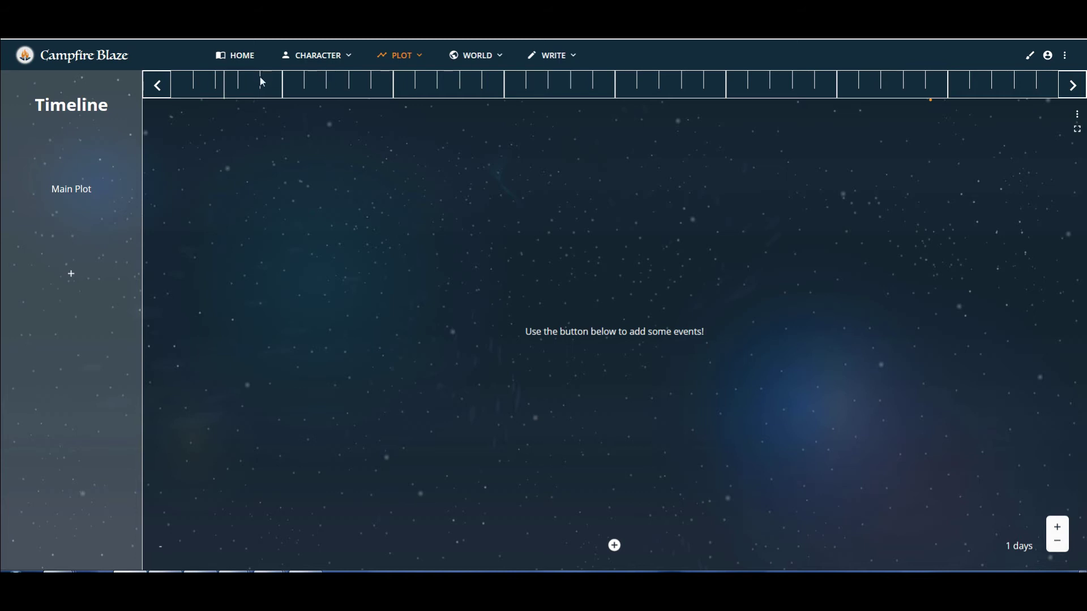
# Look at the Arcs section of the plot module and return to the Timeline.
pyautogui.click(419, 56)
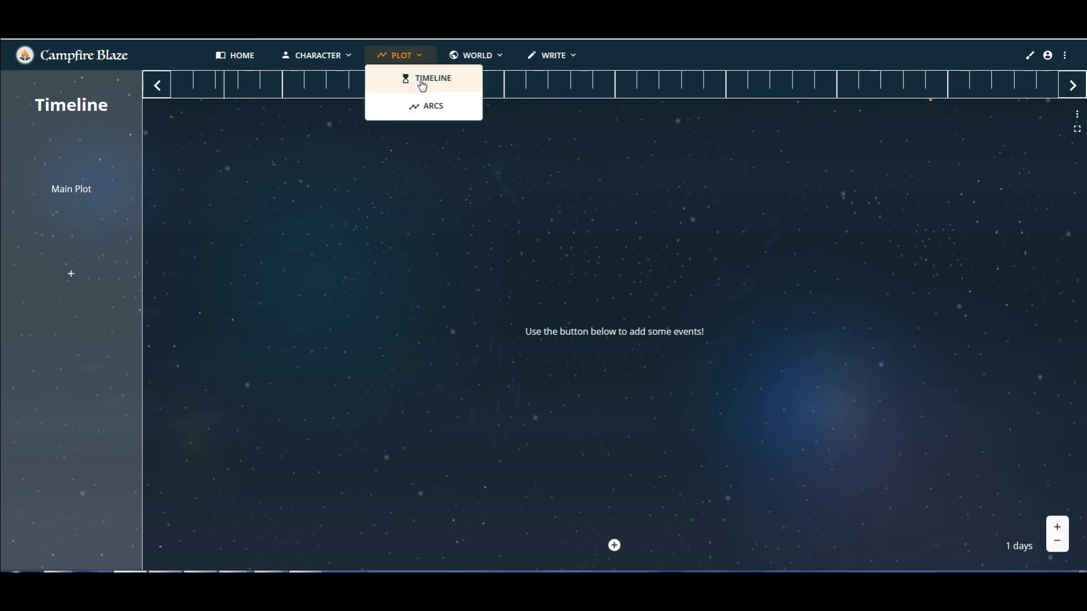
pyautogui.click(421, 82)
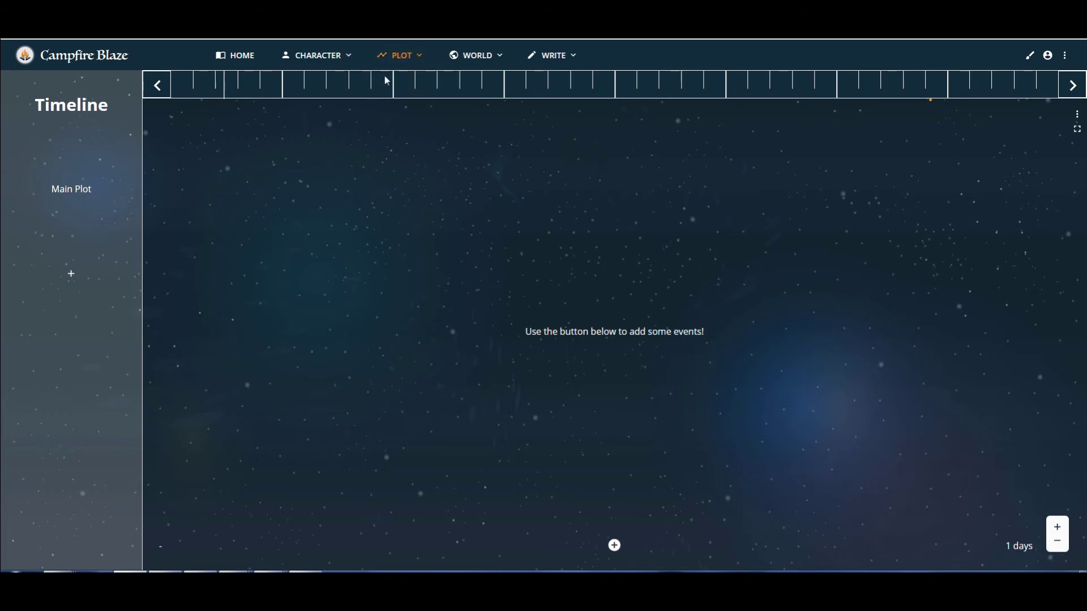
pyautogui.click(417, 56)
pyautogui.click(411, 105)
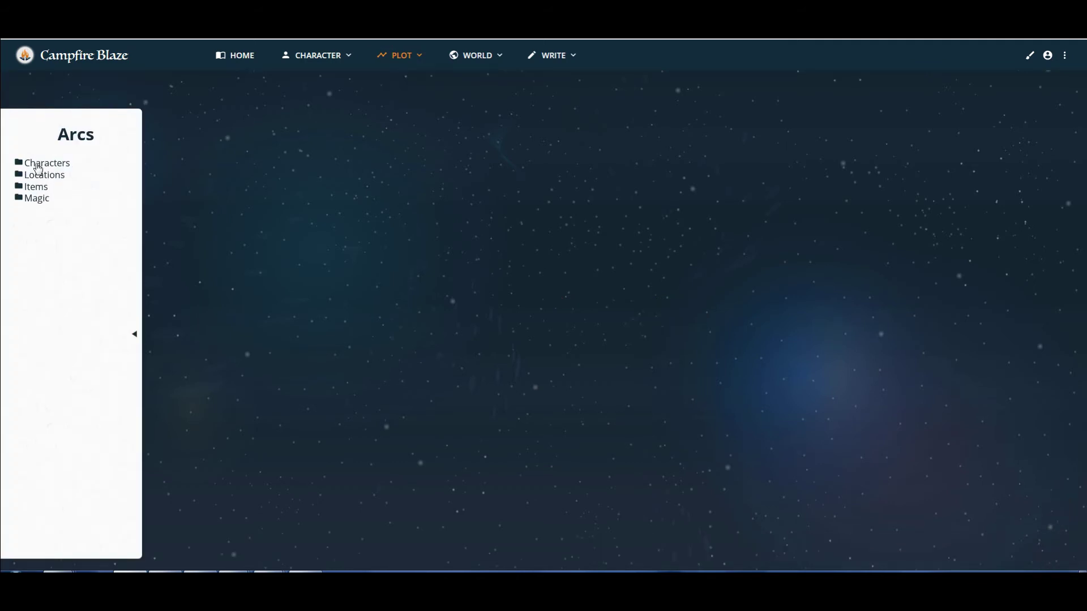
pyautogui.click(417, 57)
pyautogui.click(413, 79)
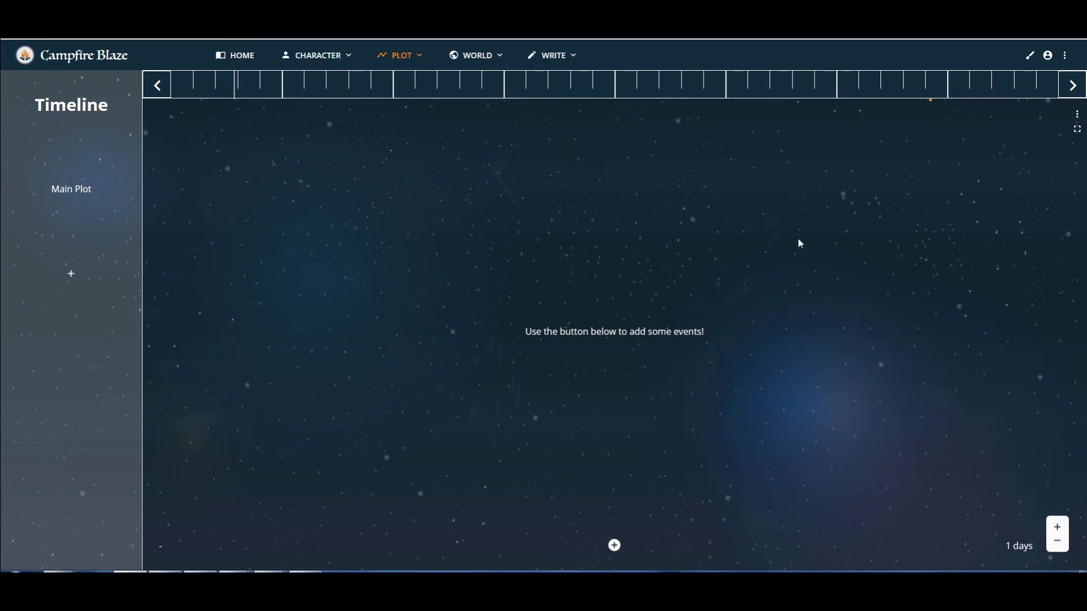
# Try the timeline's full-screen view and check its time unit settings.
pyautogui.click(1078, 131)
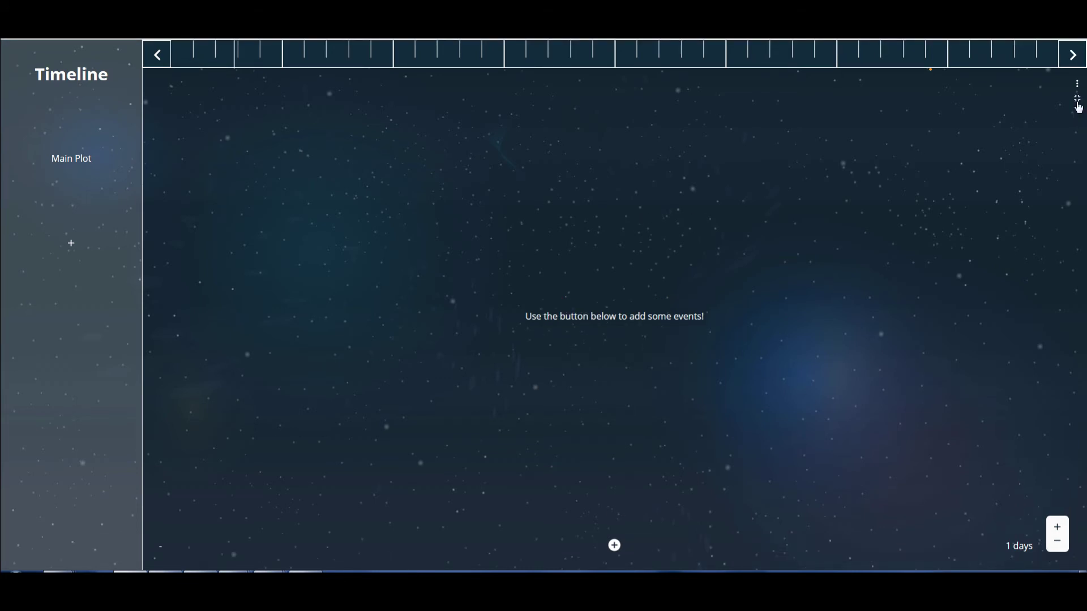
pyautogui.click(1078, 107)
pyautogui.click(1068, 116)
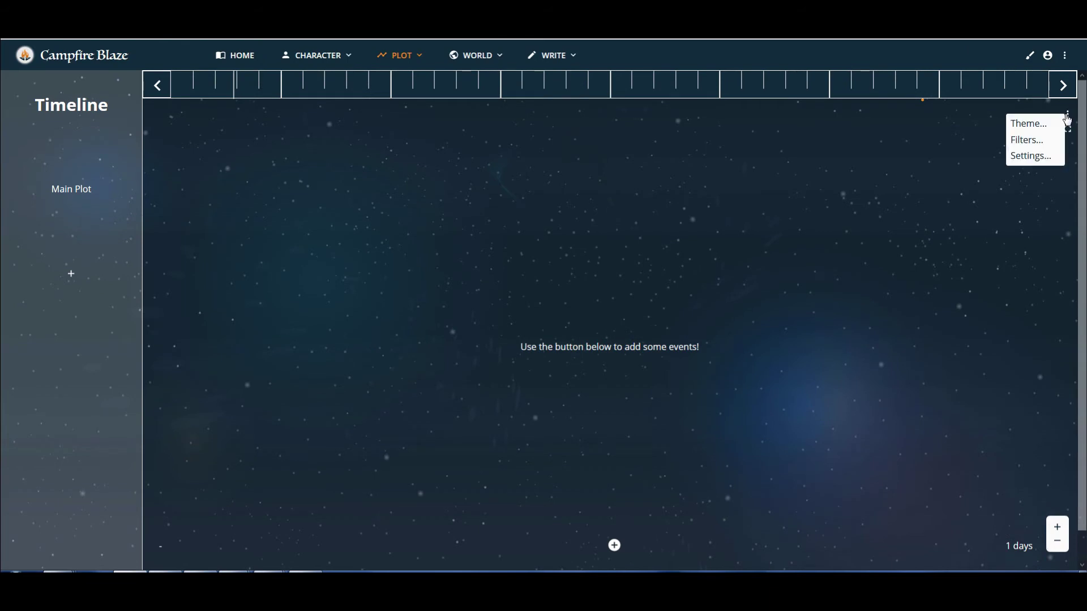
pyautogui.click(1029, 157)
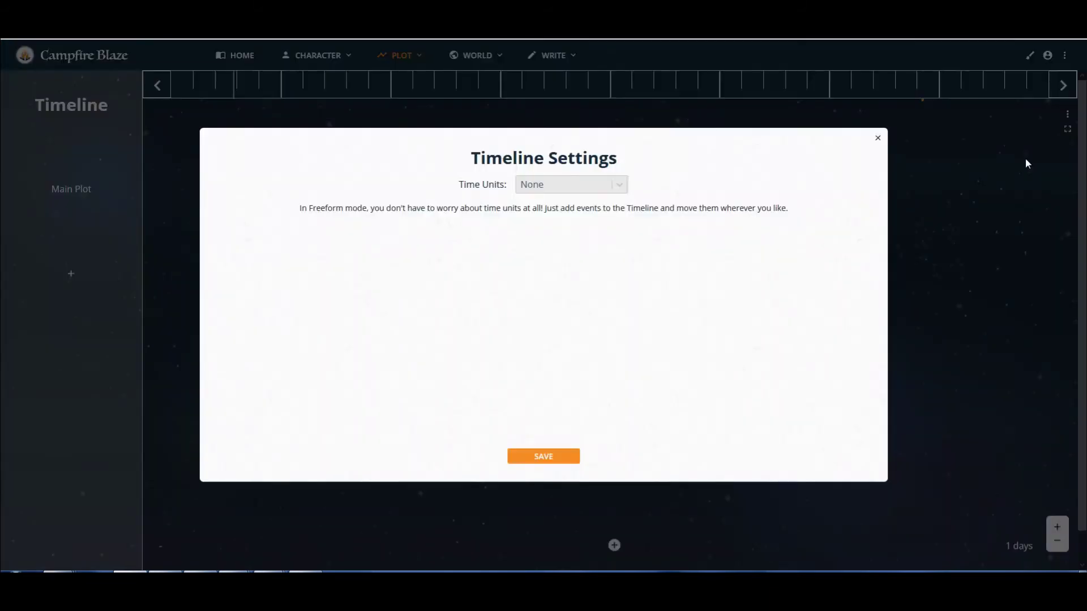
pyautogui.click(528, 460)
# Try filtering the timeline by the Bob Buys Coffee event, and clear that filter again.
pyautogui.click(1067, 115)
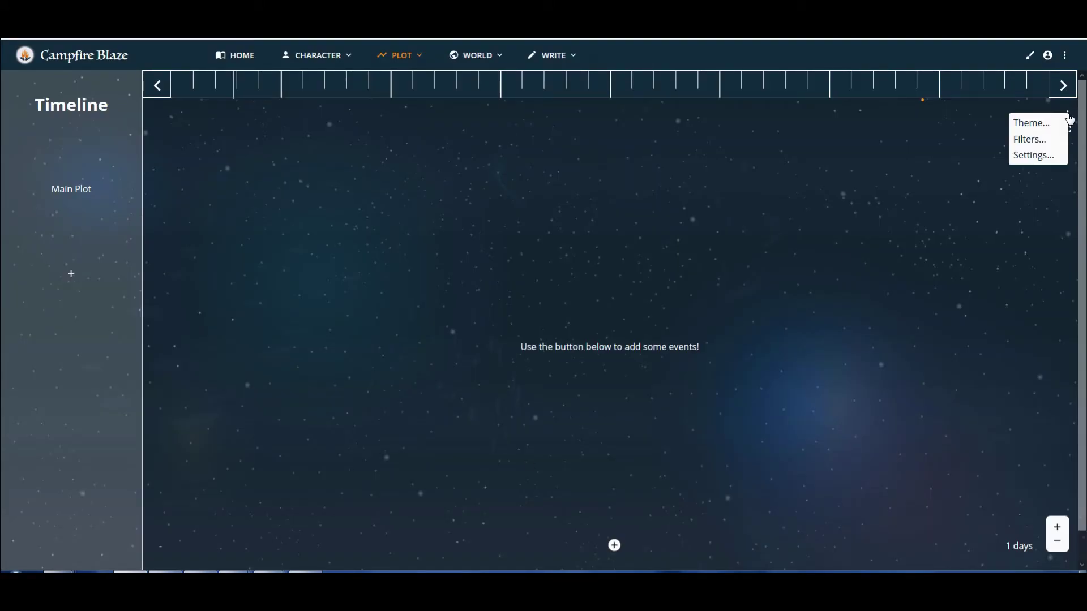
pyautogui.click(1025, 140)
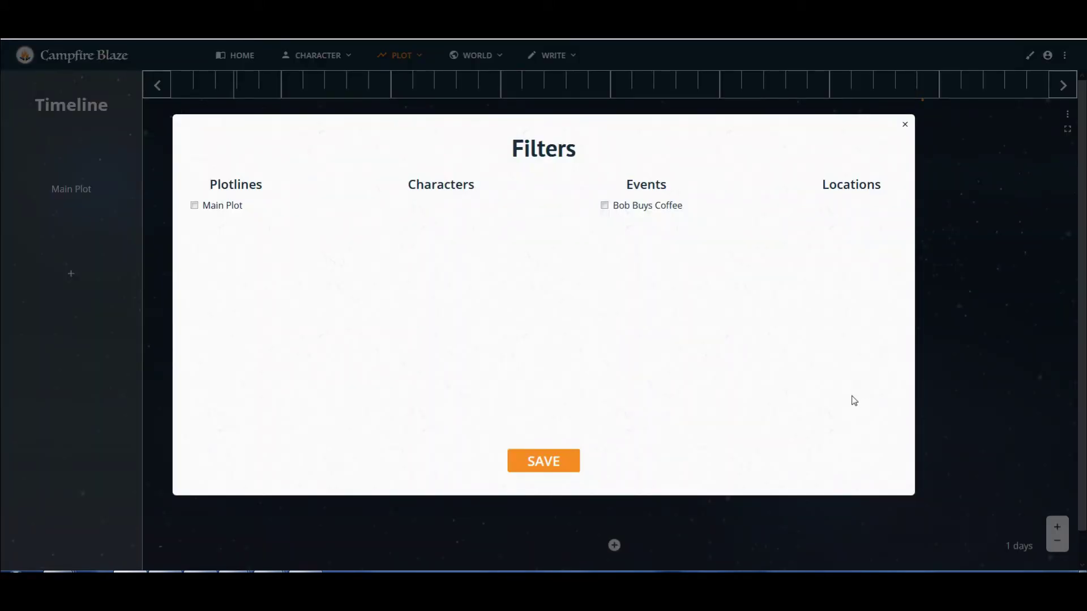
pyautogui.click(605, 206)
pyautogui.doubleClick(568, 484)
pyautogui.click(567, 475)
pyautogui.click(605, 207)
pyautogui.click(904, 125)
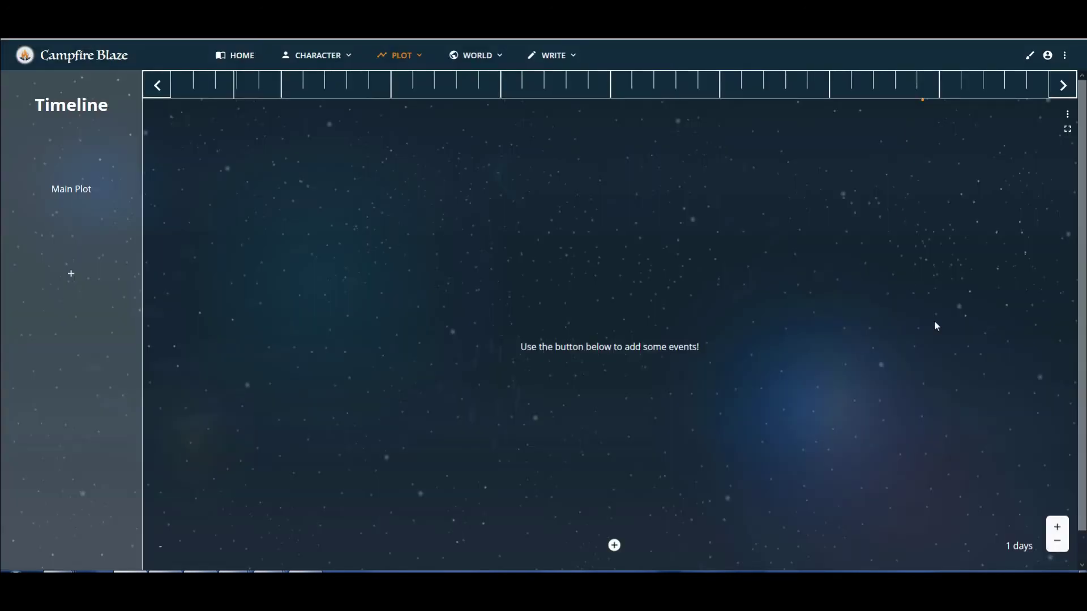
# Add a second plotline below Main Plot and check which options Main Plot offers.
pyautogui.moveTo(64, 201)
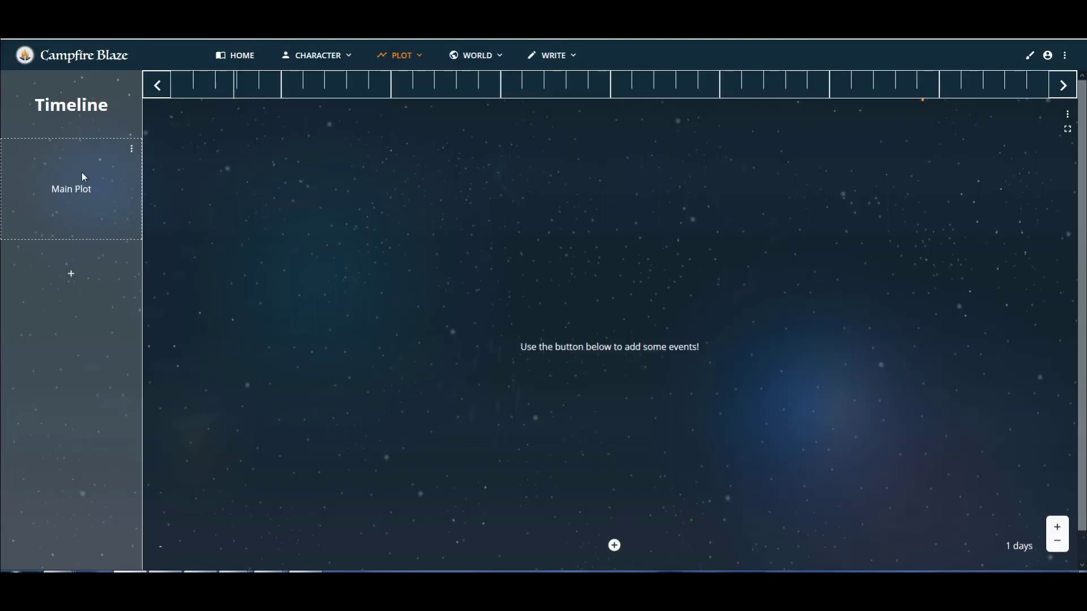
pyautogui.click(130, 150)
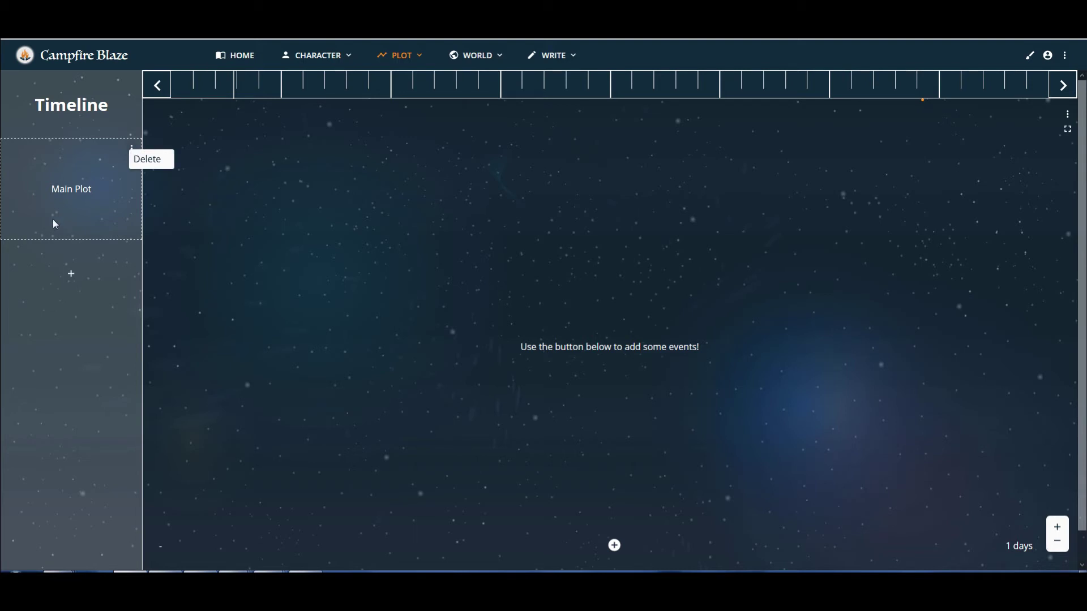
pyautogui.click(71, 276)
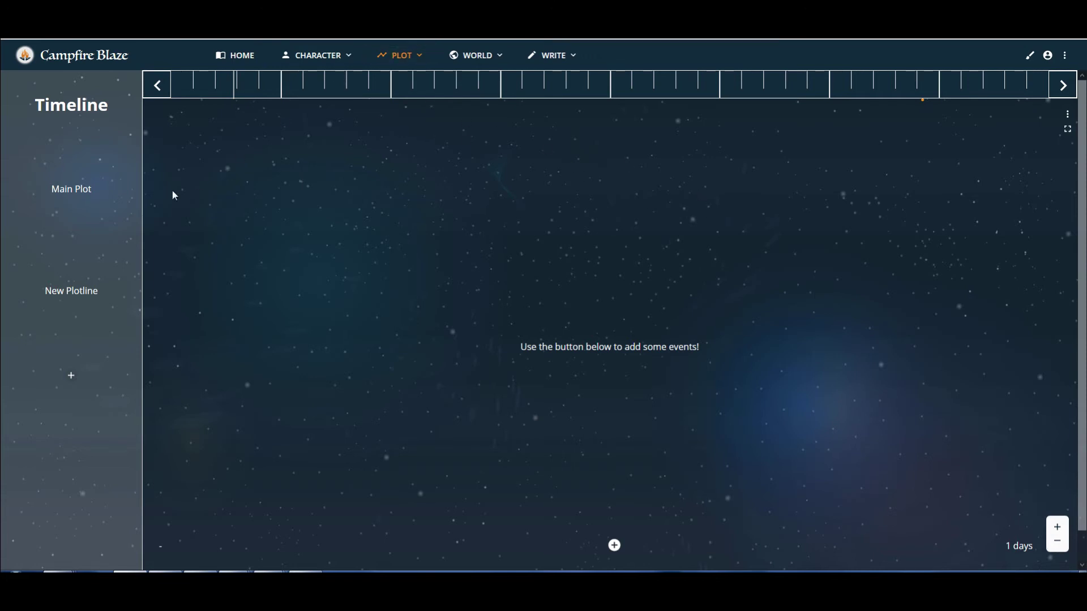
pyautogui.moveTo(81, 179)
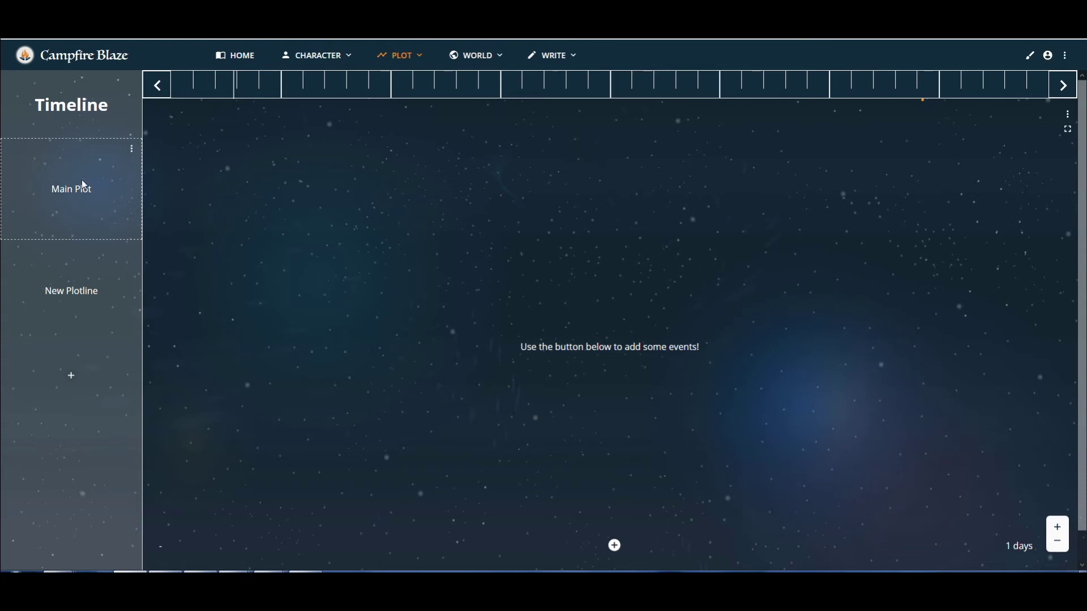
pyautogui.click(132, 151)
pyautogui.click(63, 105)
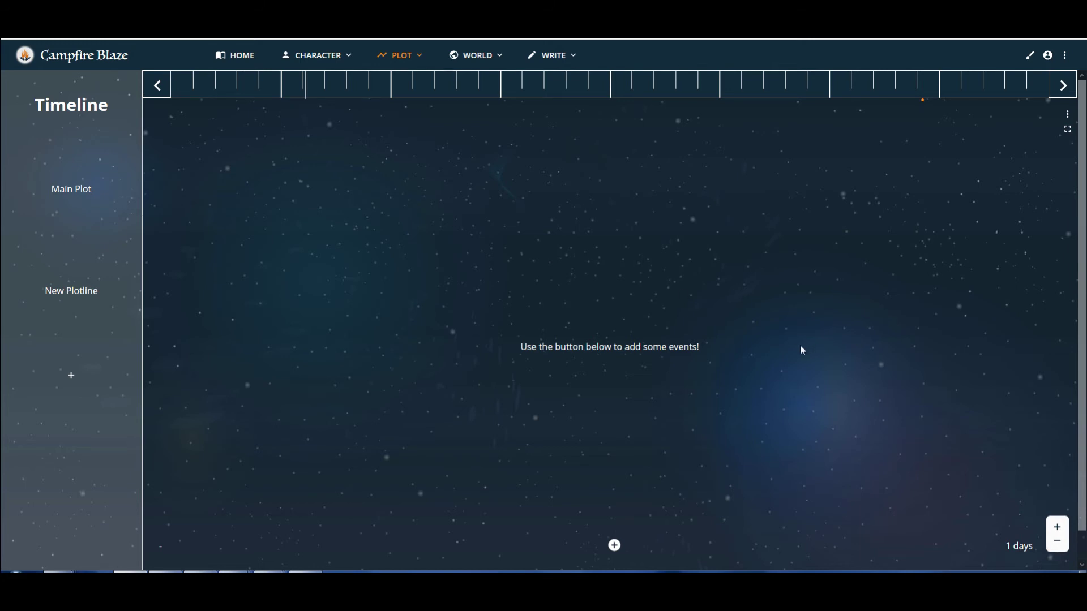
# Check the timeline's time unit settings and its theme colors without changing them.
pyautogui.click(1067, 114)
pyautogui.click(1045, 156)
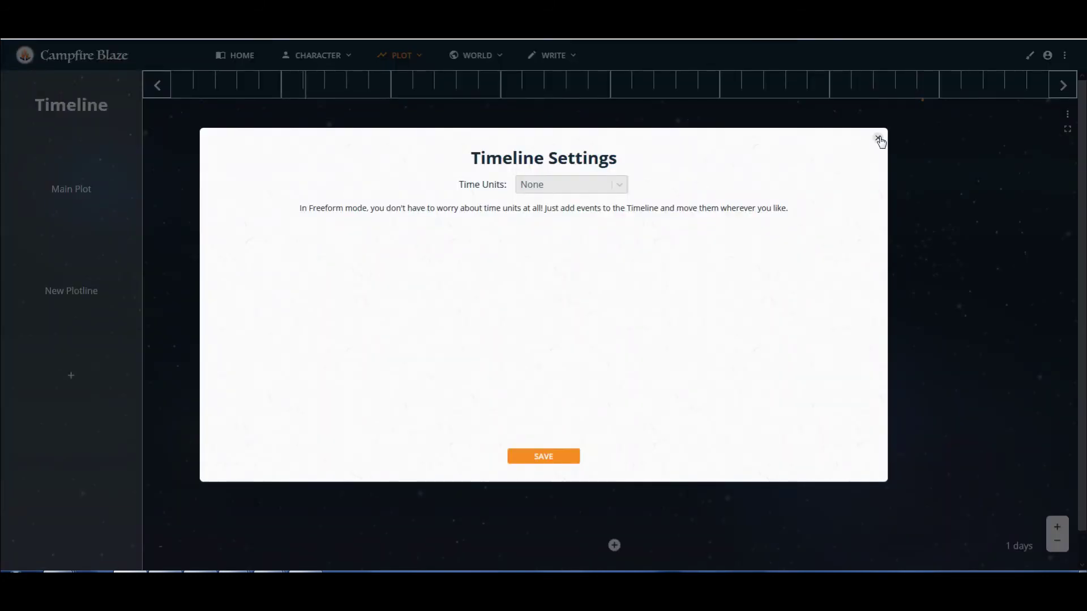
pyautogui.click(877, 139)
pyautogui.click(1067, 115)
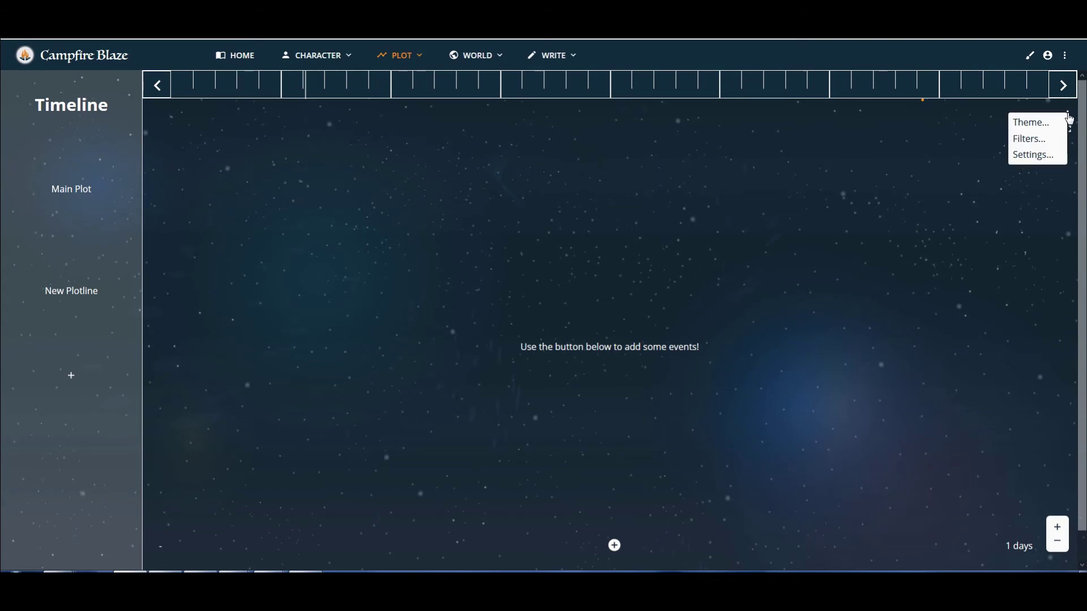
pyautogui.click(1040, 121)
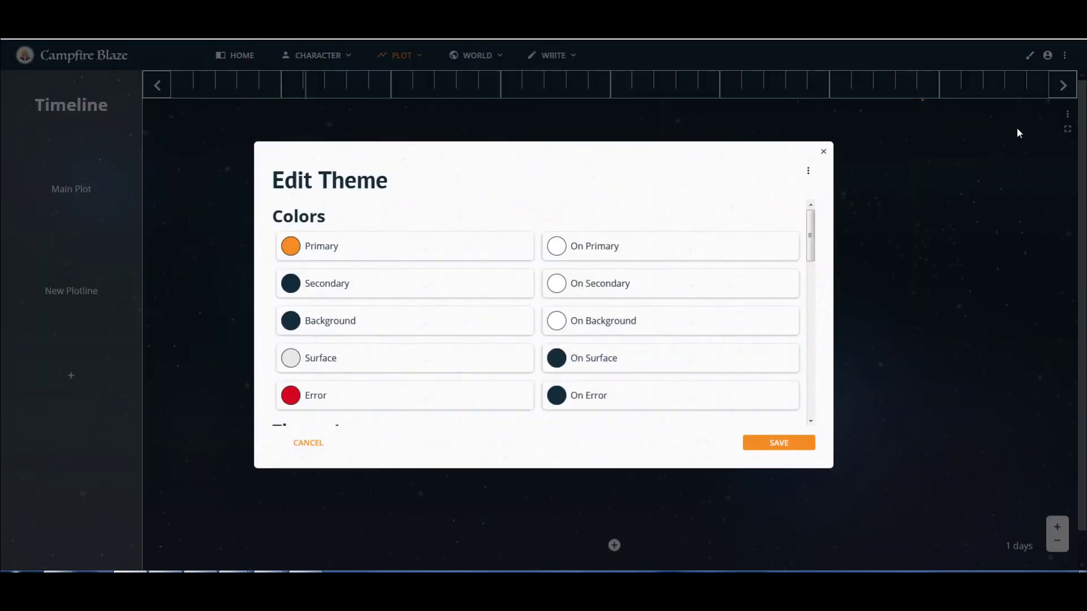
pyautogui.click(823, 152)
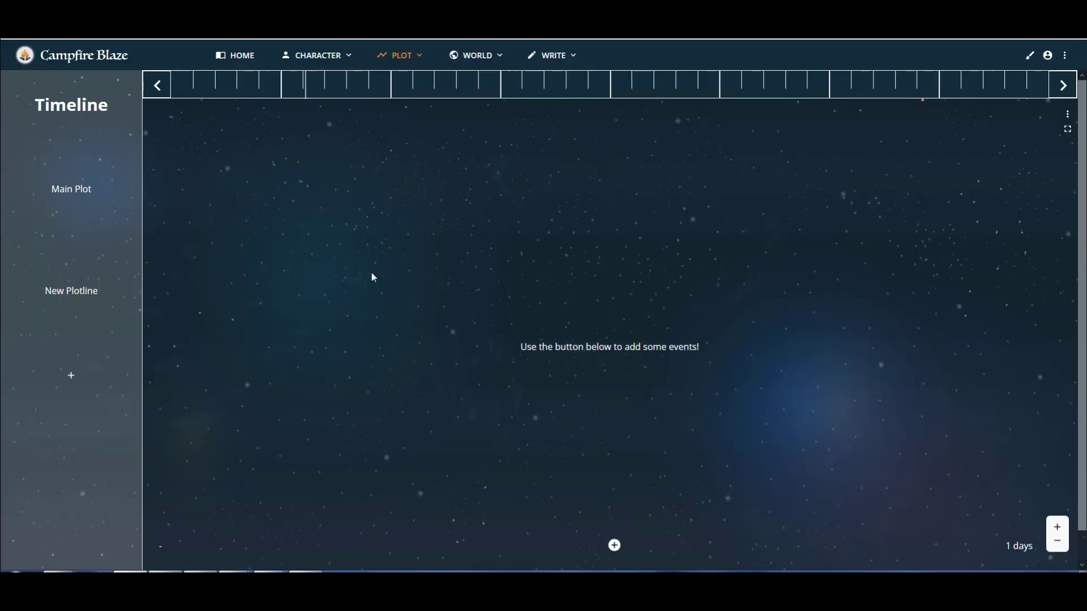
# Try several timeline zoom levels and set the scale to 4 hours.
pyautogui.click(1056, 527)
pyautogui.click(1060, 546)
pyautogui.click(1057, 531)
pyautogui.click(1057, 542)
pyautogui.click(1057, 542)
pyautogui.click(1058, 543)
pyautogui.click(1057, 544)
pyautogui.click(1058, 543)
pyautogui.click(1057, 531)
pyautogui.click(1057, 530)
pyautogui.click(1057, 530)
pyautogui.click(1057, 530)
pyautogui.click(1057, 530)
pyautogui.click(1054, 89)
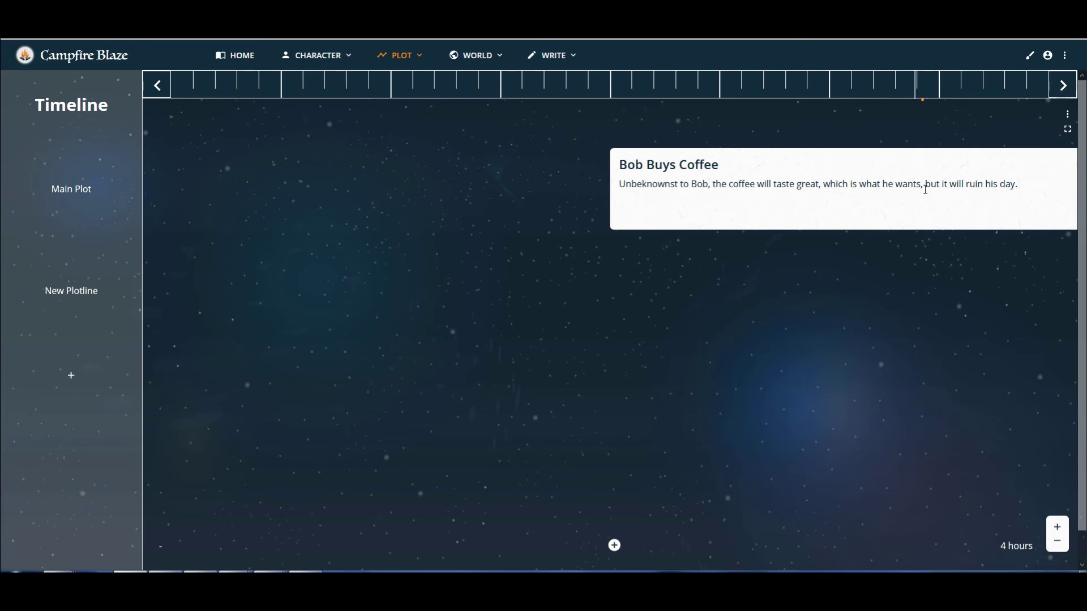
# Jump between timeline positions around the Bob Buys Coffee event and try to shift its card.
pyautogui.moveTo(926, 192); pyautogui.dragTo(888, 192)
pyautogui.click(922, 170)
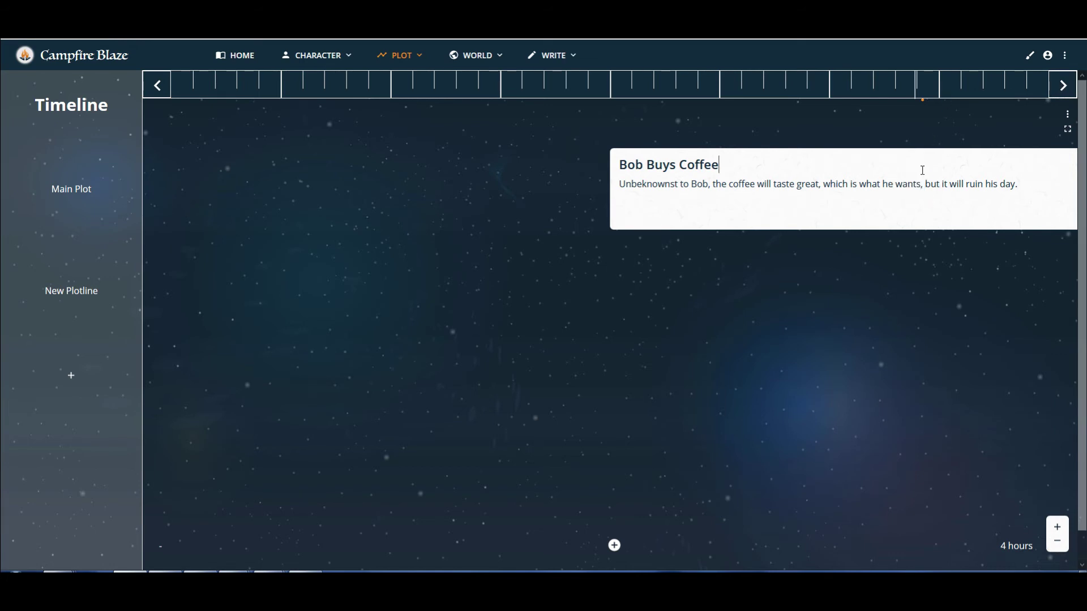
pyautogui.click(928, 89)
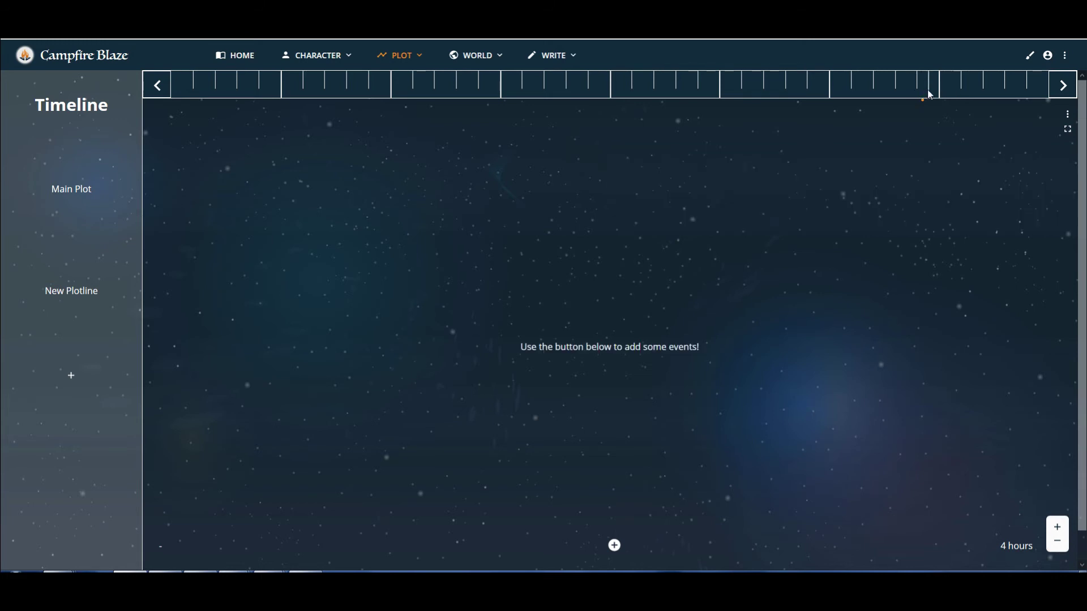
pyautogui.click(895, 90)
pyautogui.click(915, 91)
pyautogui.click(932, 92)
pyautogui.click(940, 94)
pyautogui.click(908, 94)
pyautogui.click(889, 88)
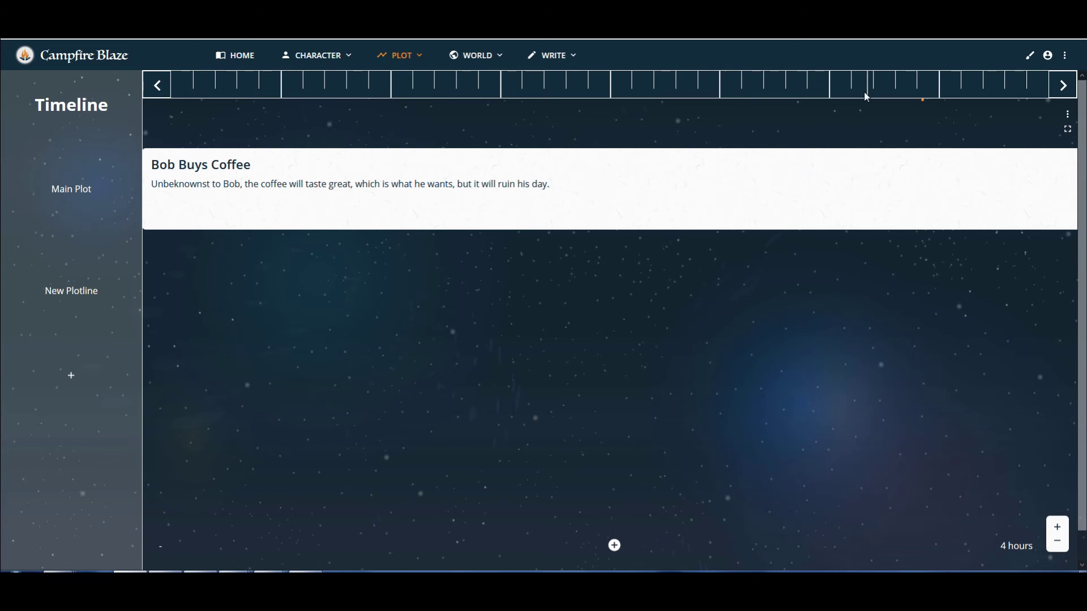
pyautogui.moveTo(352, 187); pyautogui.dragTo(343, 167)
pyautogui.click(1057, 217)
pyautogui.click(886, 92)
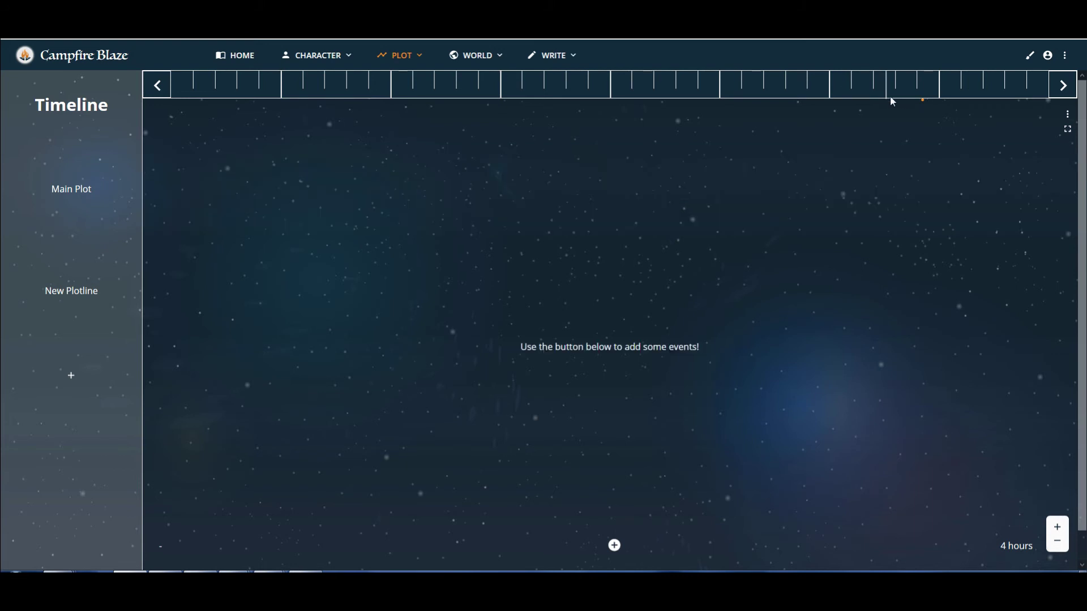
pyautogui.click(905, 91)
# Zoom the timeline out to a scale of 14 hours and look over its options.
pyautogui.click(1057, 542)
pyautogui.click(1058, 542)
pyautogui.click(1058, 541)
pyautogui.click(1056, 542)
pyautogui.click(1056, 542)
pyautogui.click(1057, 542)
pyautogui.scroll(-1, 781, 328)
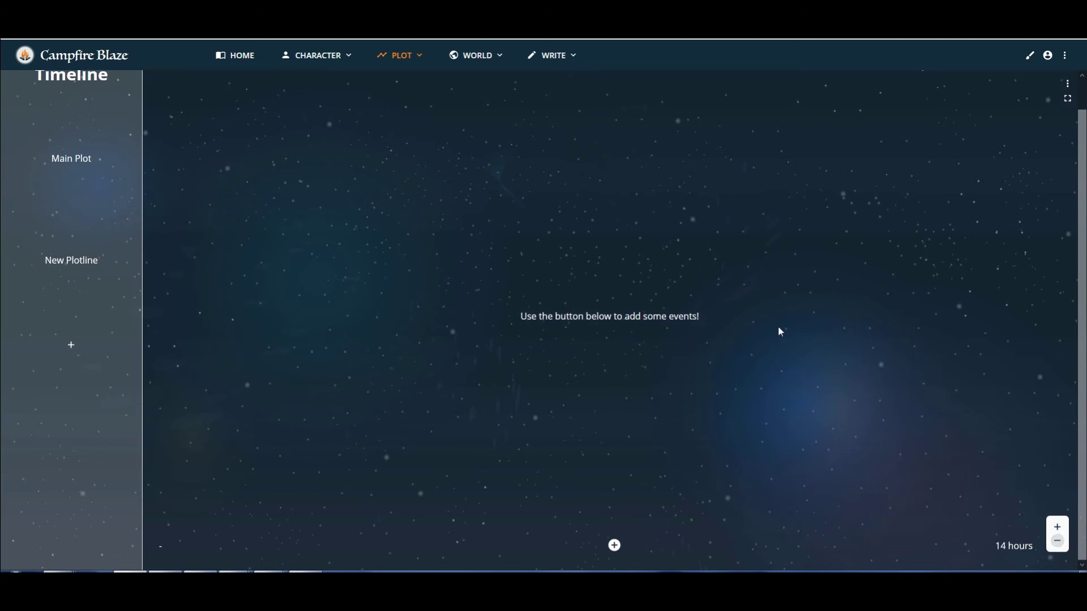
pyautogui.scroll(1, 777, 325)
pyautogui.click(1065, 116)
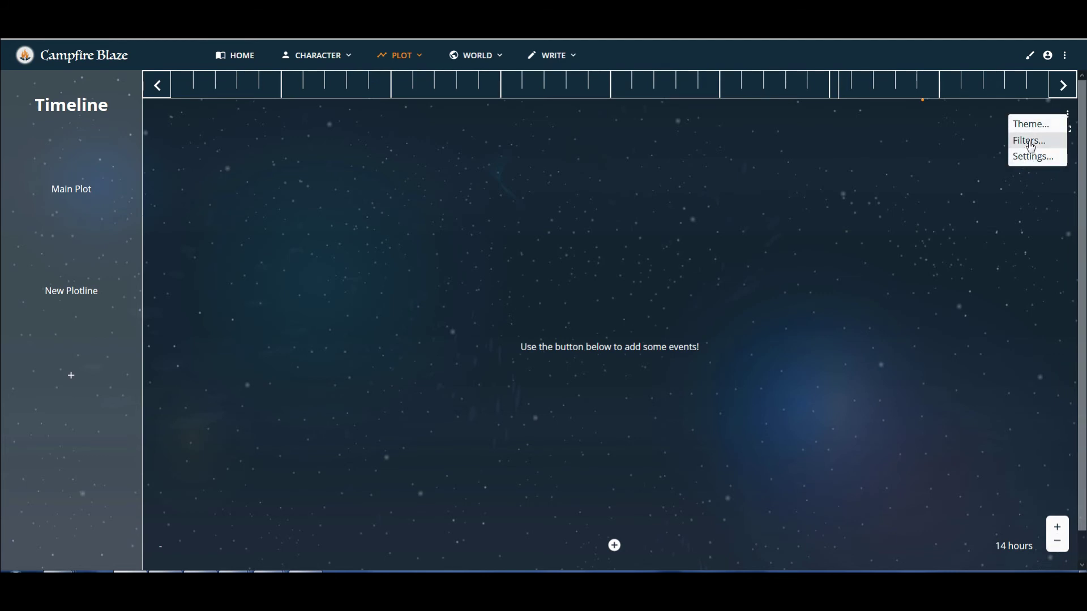
# Open the Library, examine the options for the owned character, and compare the Locations and Characters lists.
pyautogui.click(1065, 56)
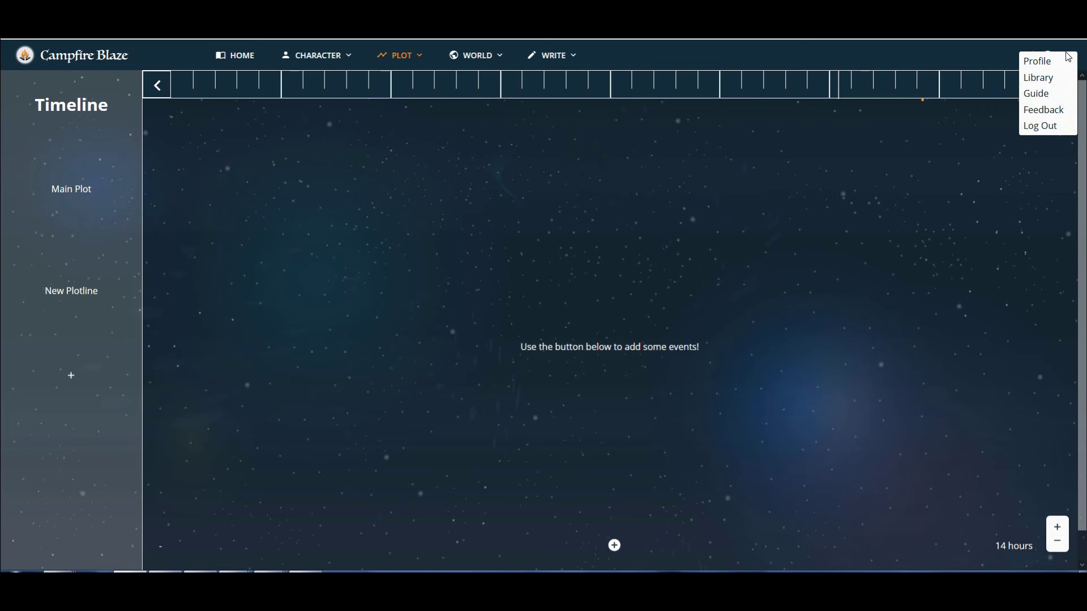
pyautogui.click(1026, 79)
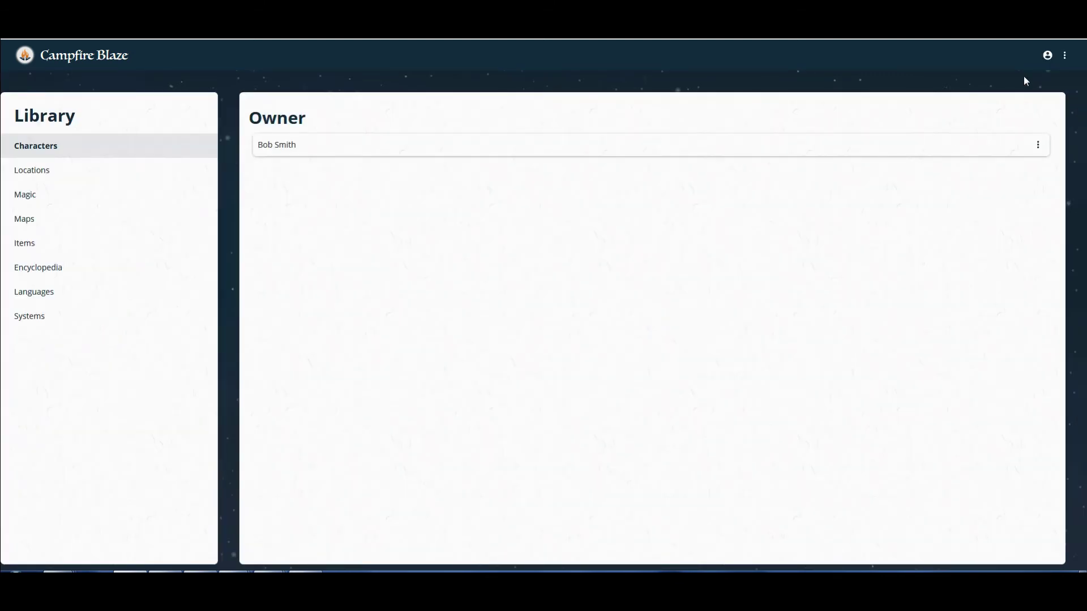
pyautogui.click(1039, 148)
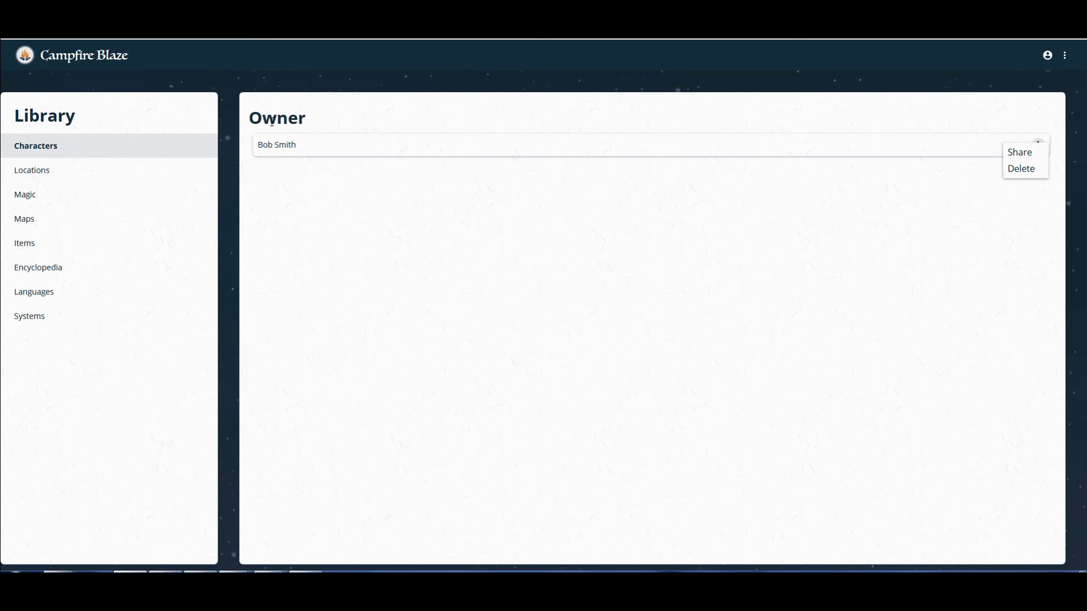
pyautogui.click(292, 153)
pyautogui.click(291, 152)
pyautogui.click(1037, 147)
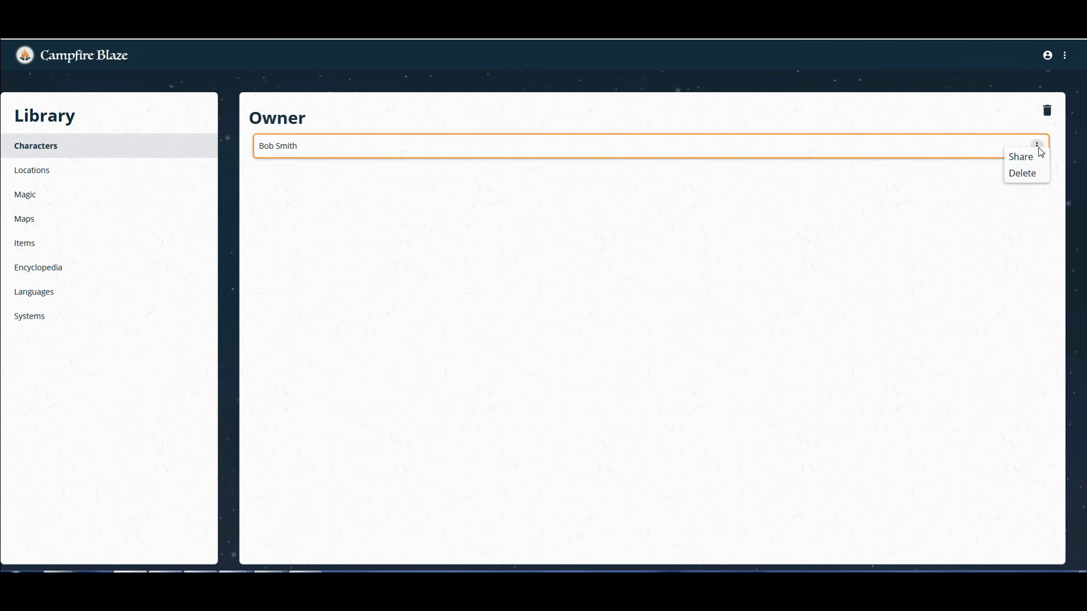
pyautogui.click(38, 176)
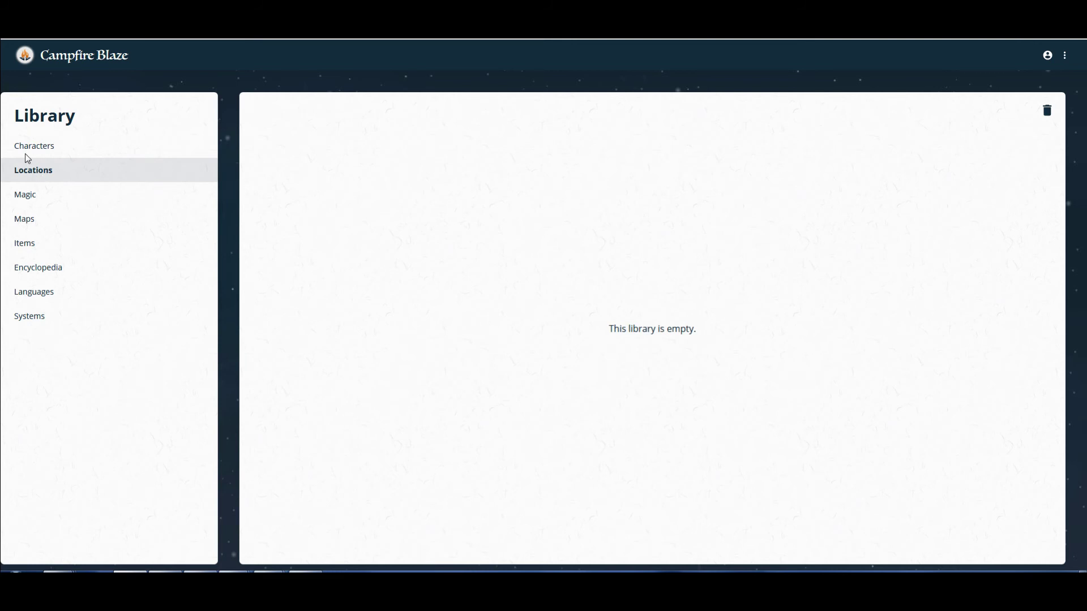
pyautogui.click(28, 154)
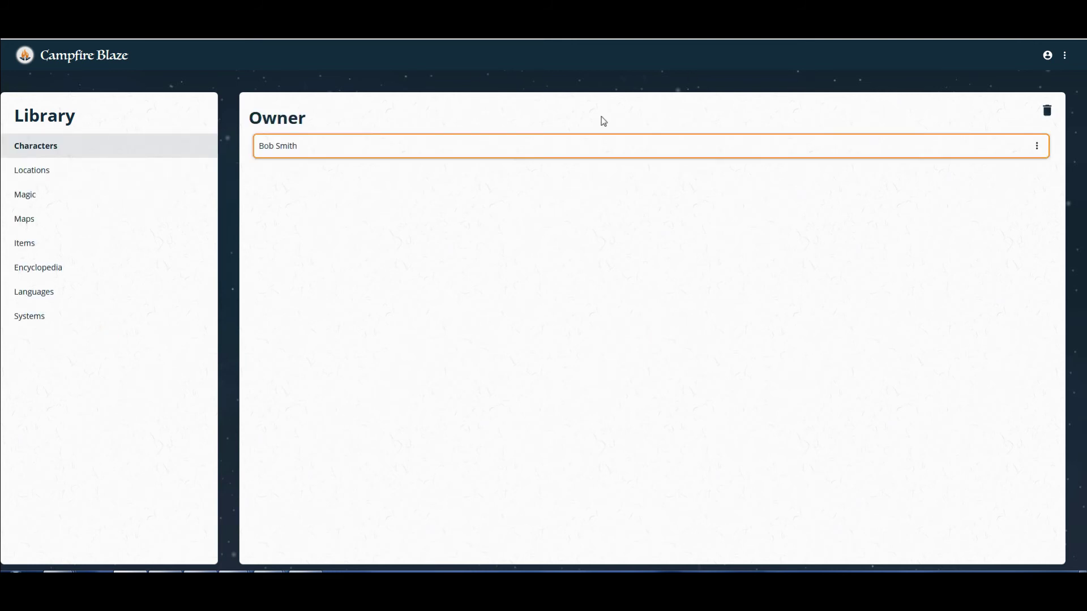
# Open the account's profile page from the Library.
pyautogui.click(1061, 55)
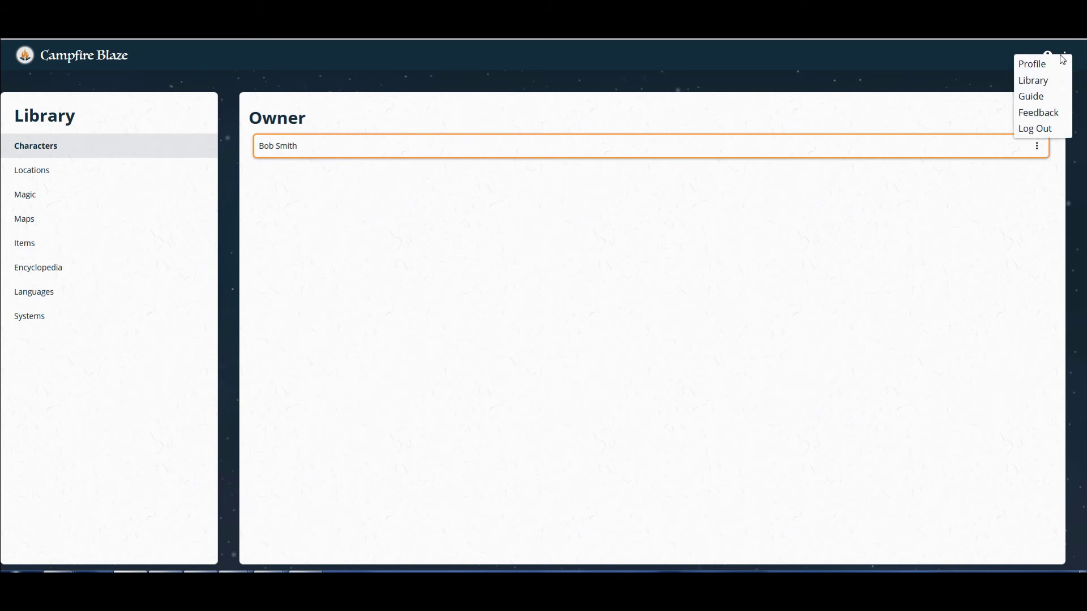
pyautogui.click(951, 72)
pyautogui.click(1065, 59)
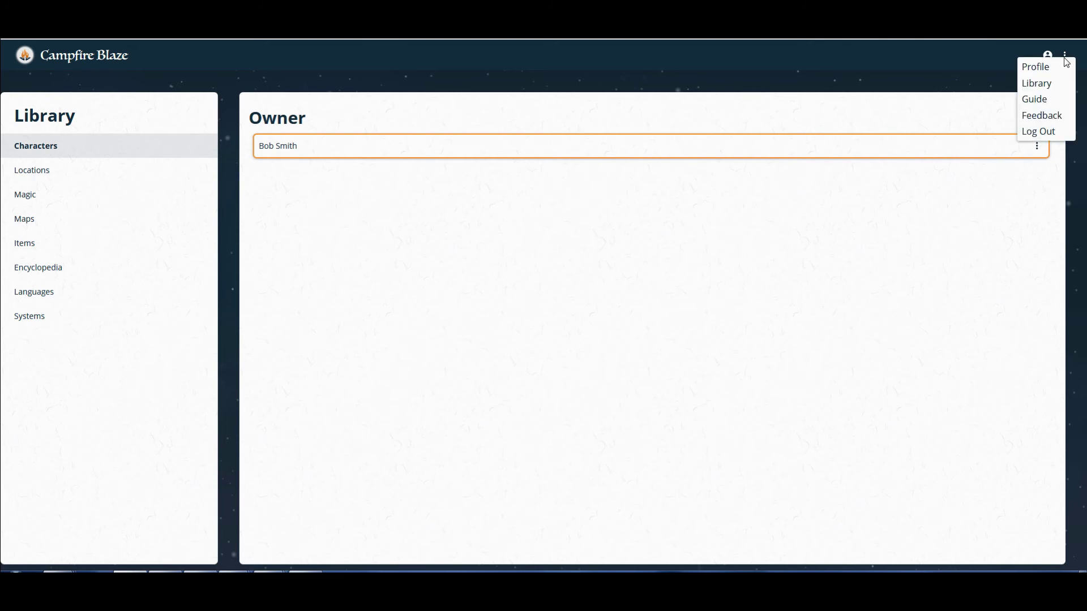
pyautogui.click(1037, 66)
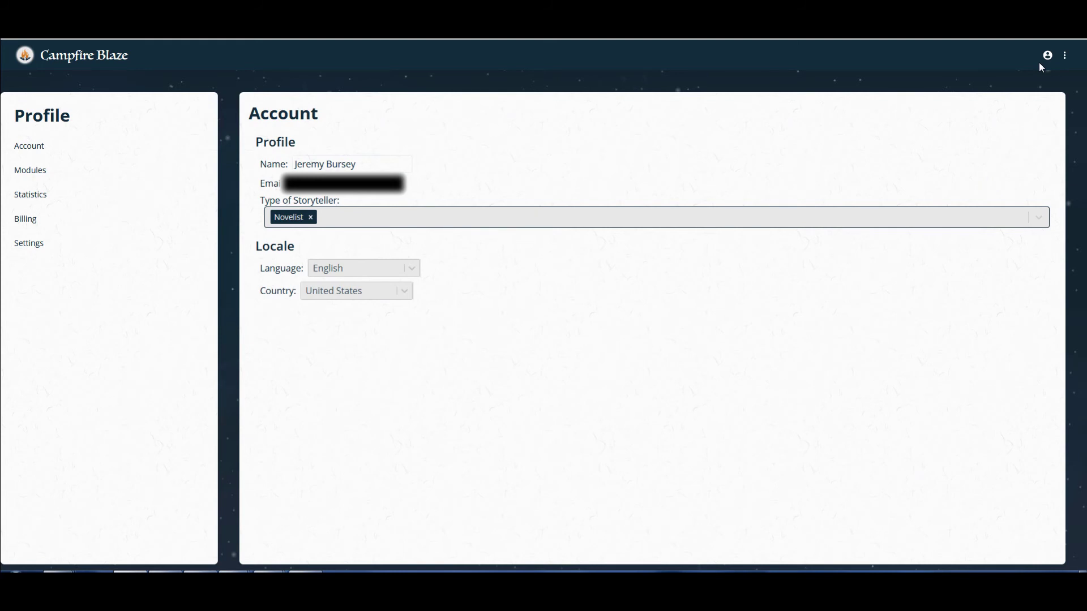
# Open the Campfire Blaze guide and skim its overview article from the story structure section through to Feedback.
pyautogui.click(1065, 58)
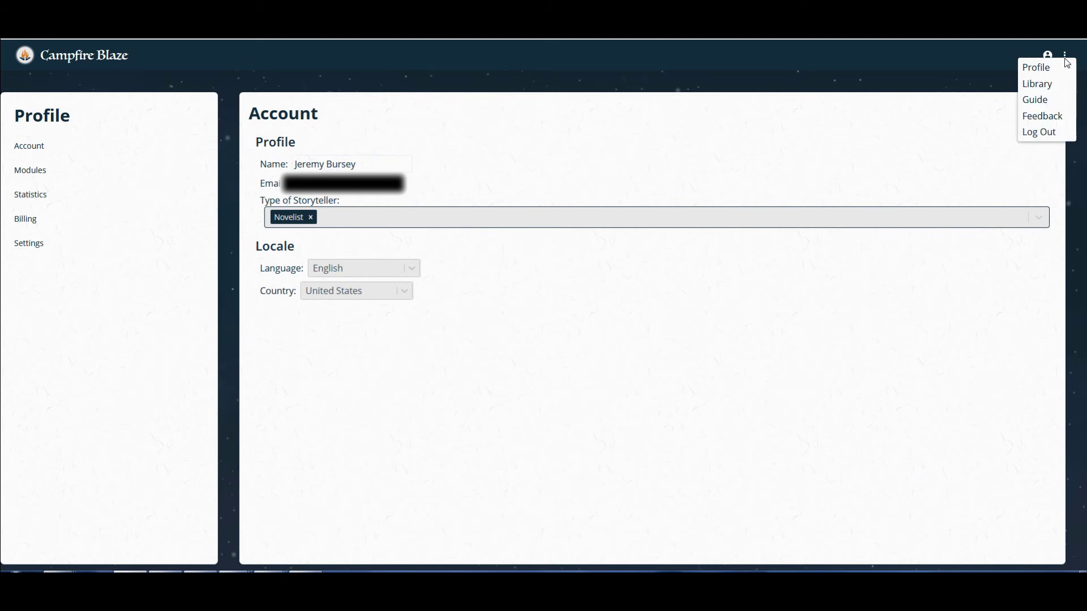
pyautogui.click(1041, 101)
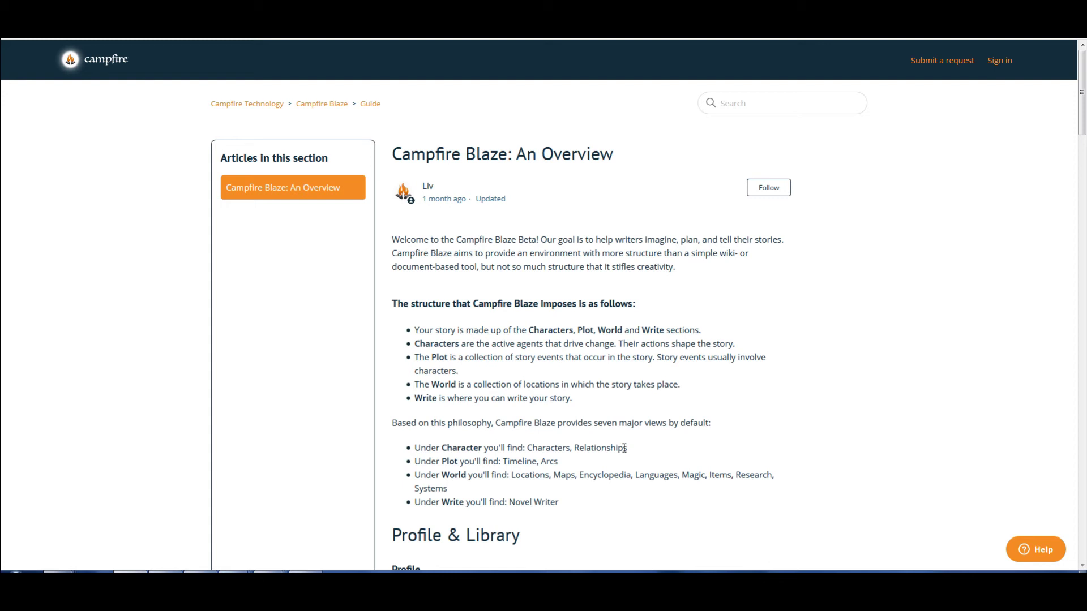
pyautogui.scroll(-3, 624, 448)
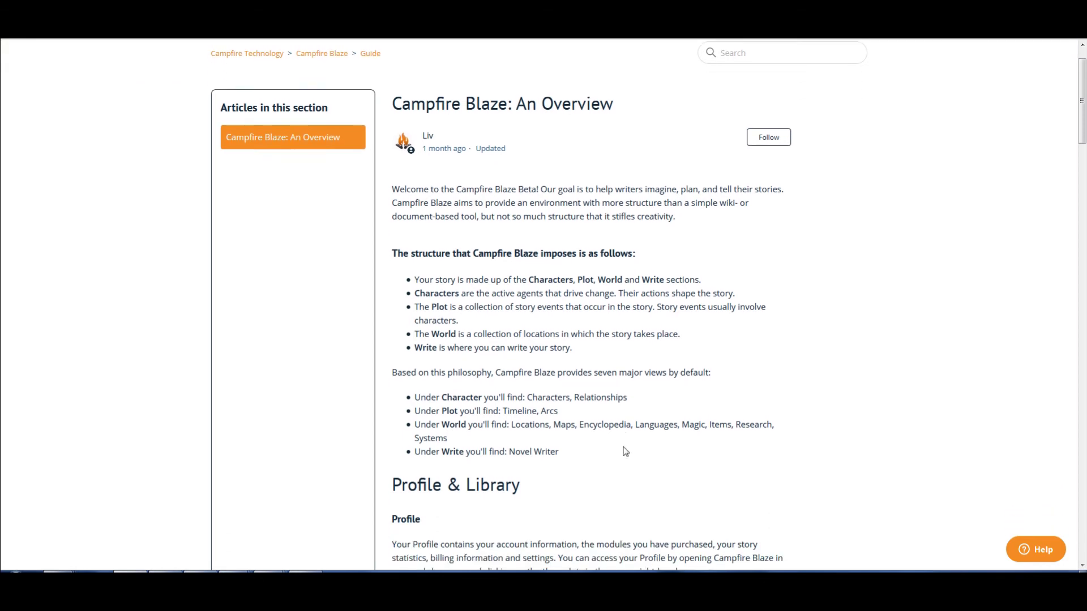
pyautogui.scroll(-1, 624, 445)
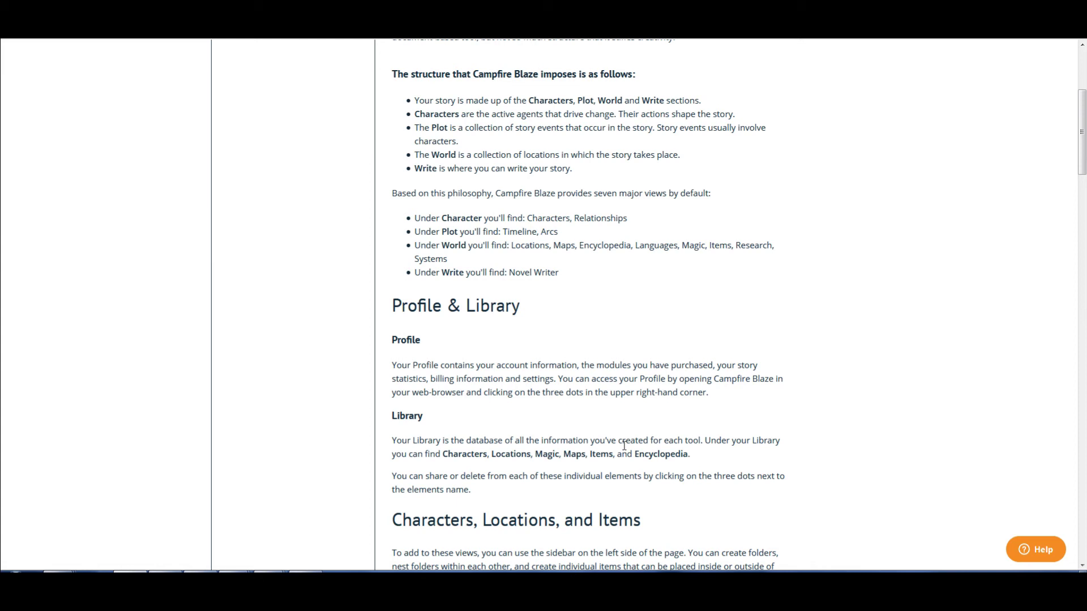
pyautogui.scroll(-2, 624, 446)
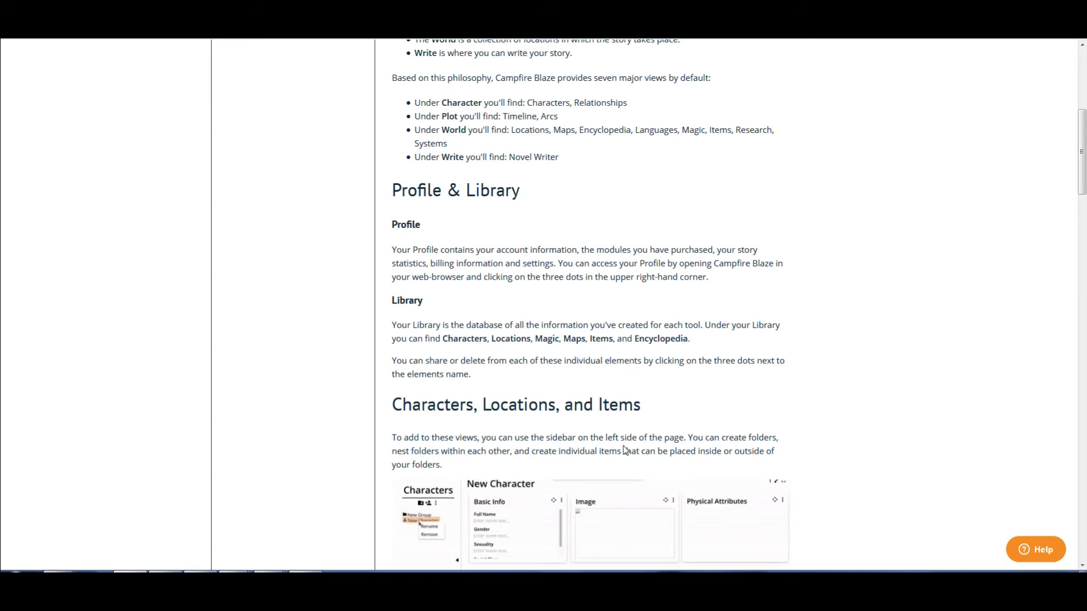
pyautogui.scroll(-2, 622, 444)
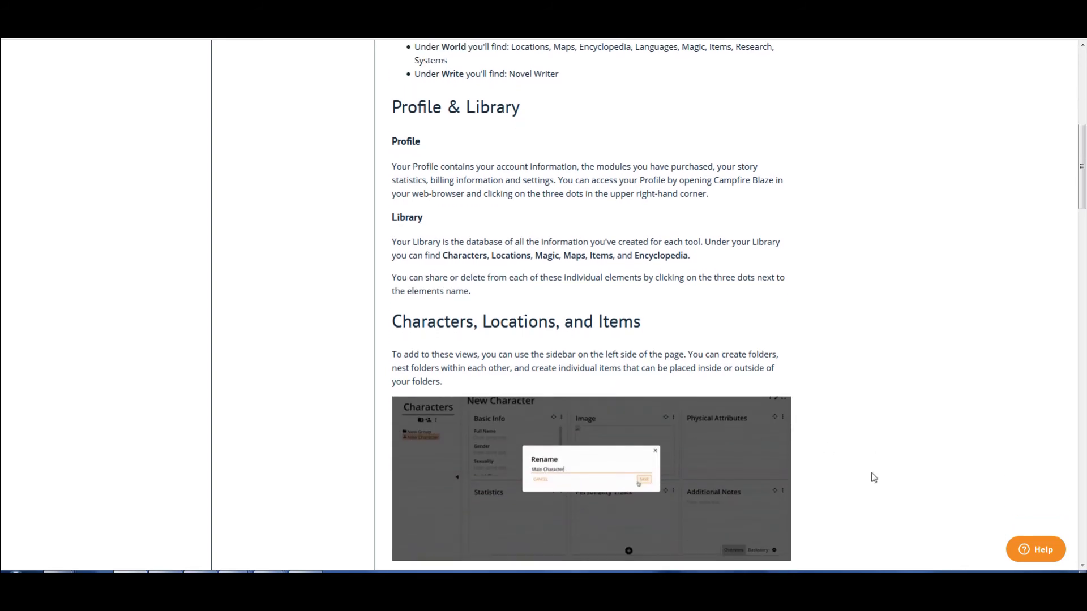
pyautogui.scroll(-4, 864, 475)
pyautogui.scroll(-12, 863, 478)
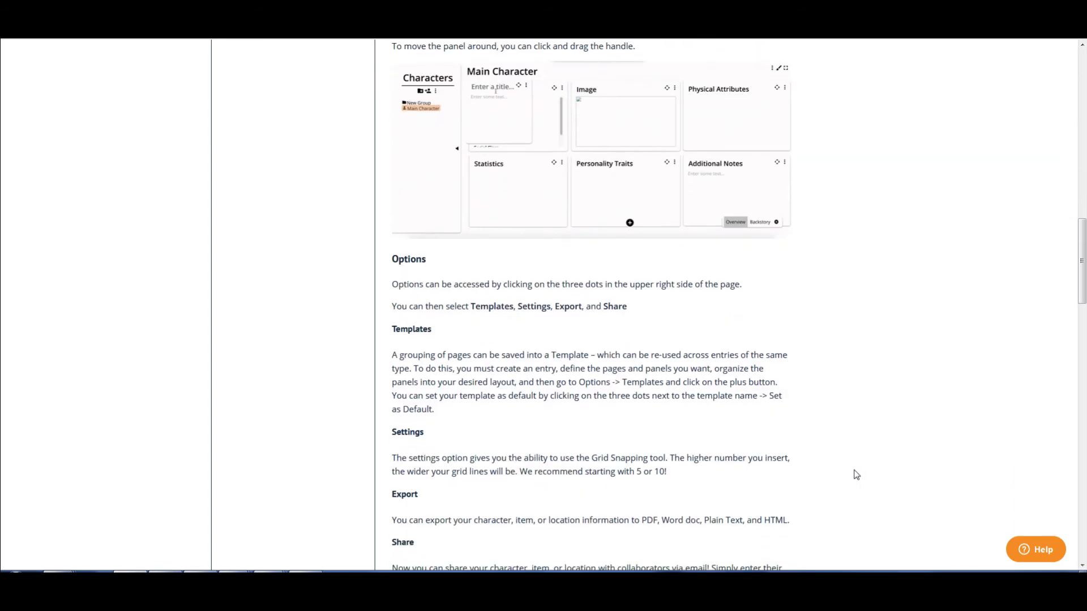
pyautogui.scroll(-13, 854, 475)
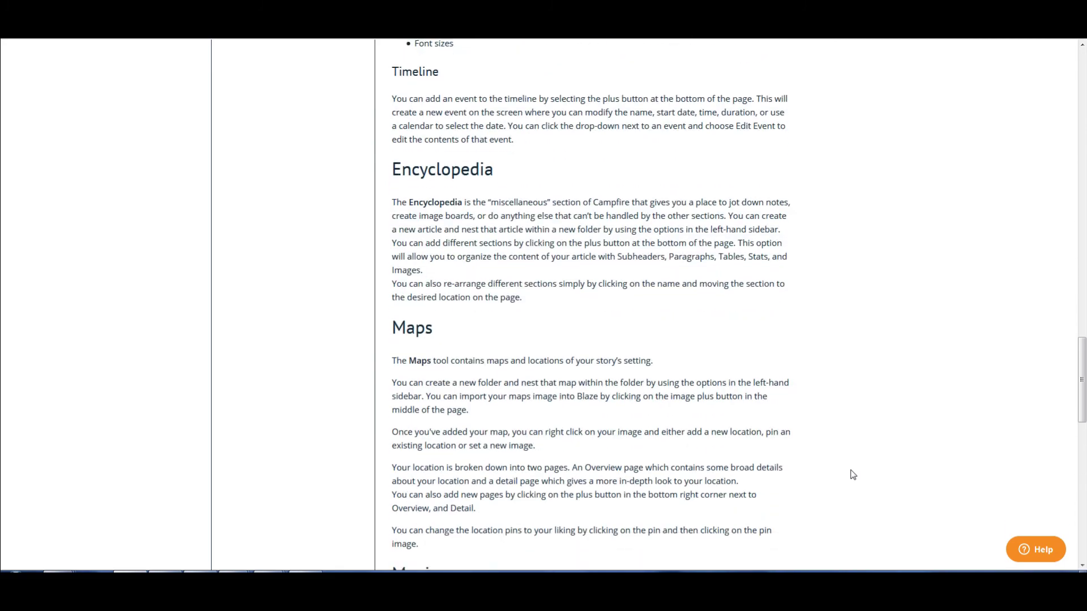
pyautogui.scroll(-6, 850, 476)
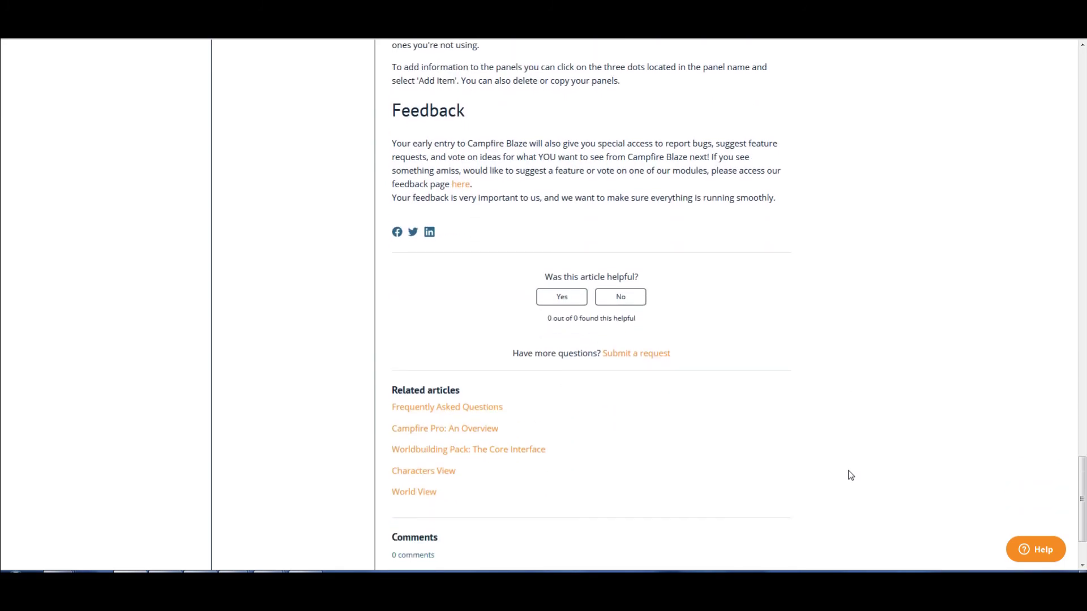
pyautogui.scroll(6, 843, 470)
pyautogui.scroll(14, 835, 468)
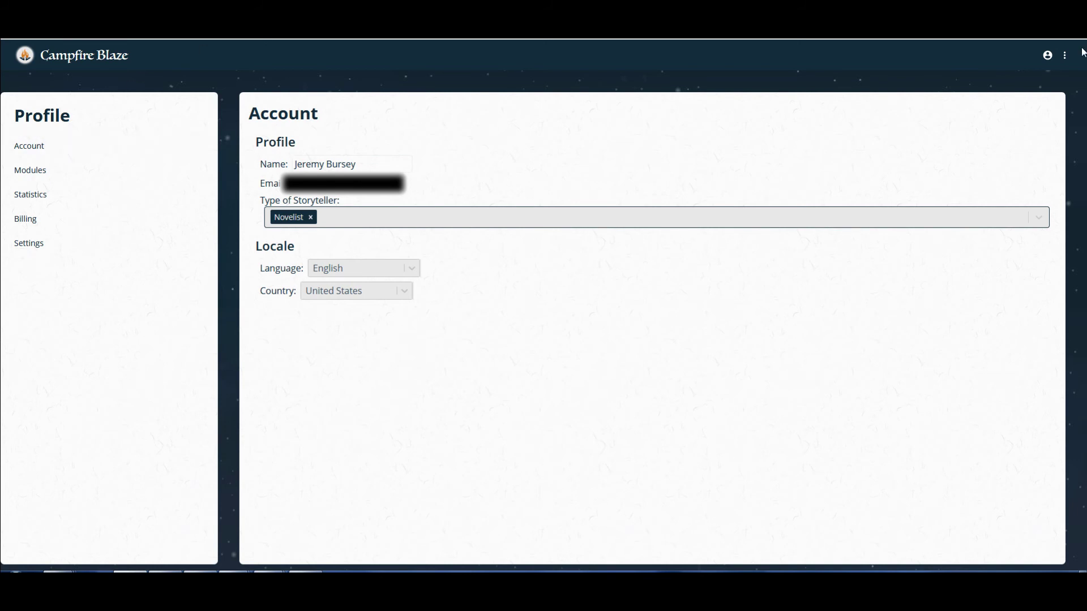
# Go back to the project list from the profile page and open the Paper Towels project.
pyautogui.click(1066, 58)
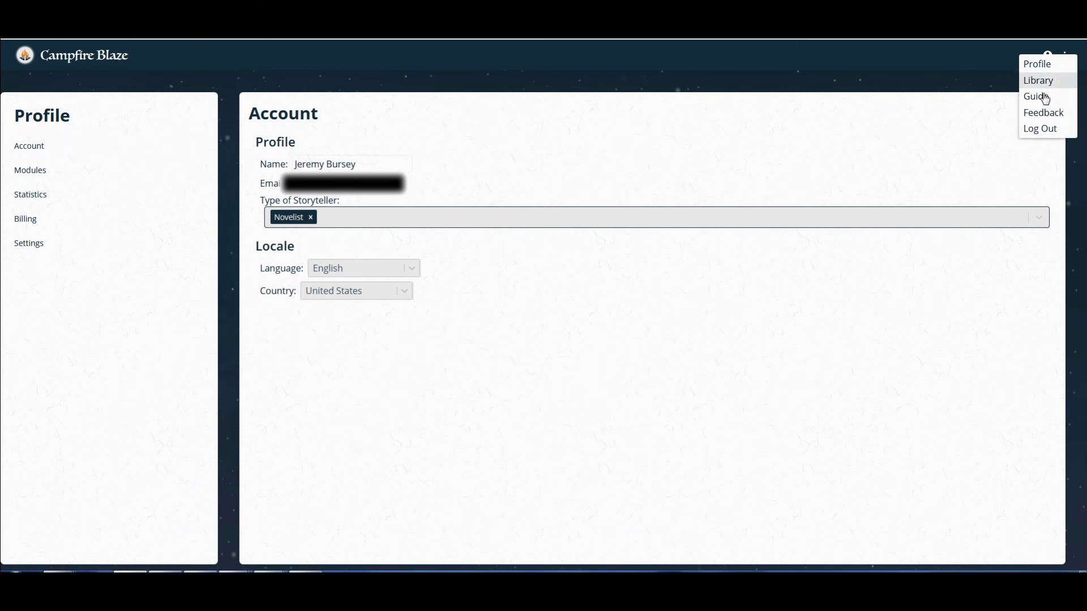
pyautogui.click(1043, 104)
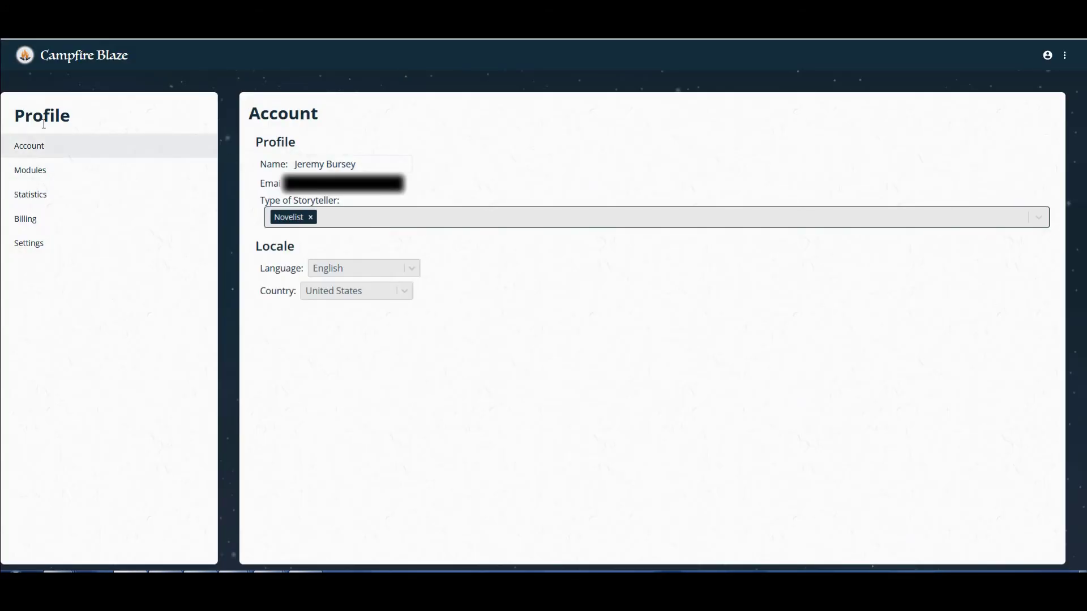
pyautogui.click(32, 62)
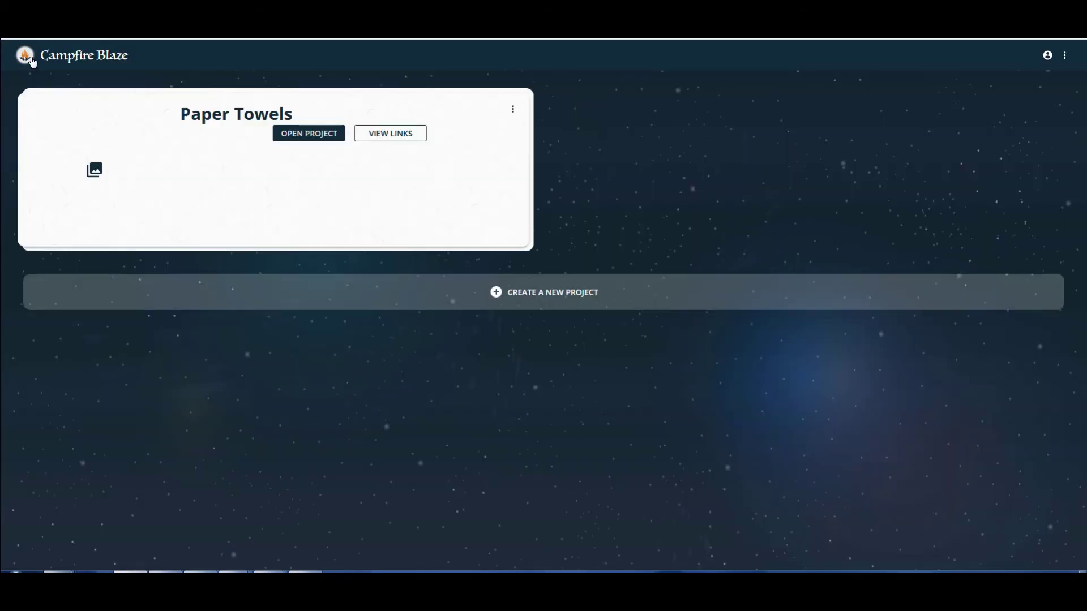
pyautogui.click(323, 229)
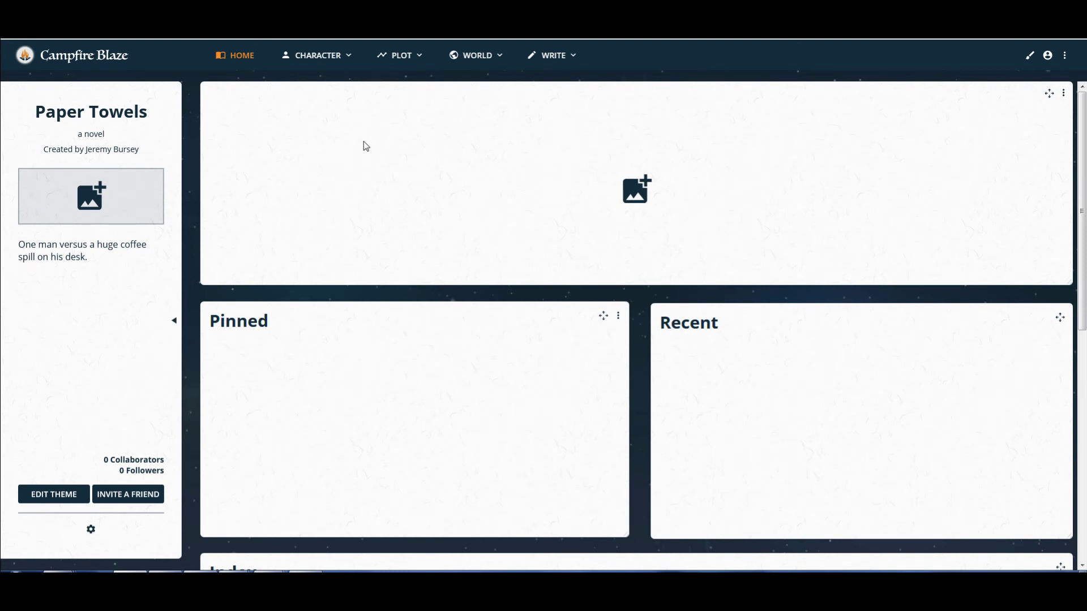
# Open the project's Arcs view and display the character stored directly under the Characters folder.
pyautogui.click(413, 61)
pyautogui.click(414, 107)
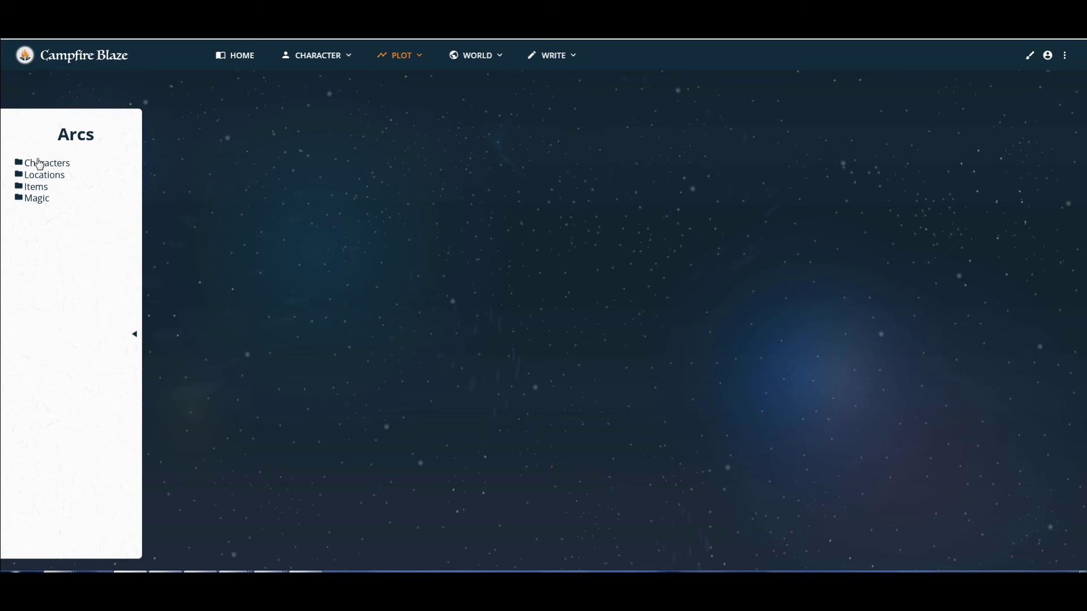
pyautogui.click(20, 166)
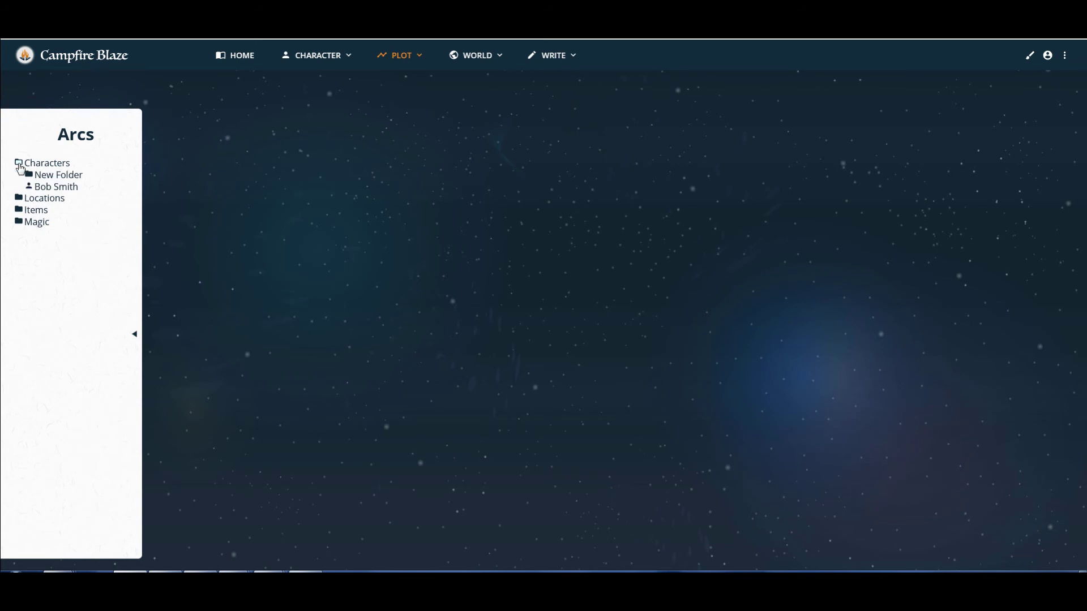
pyautogui.click(41, 189)
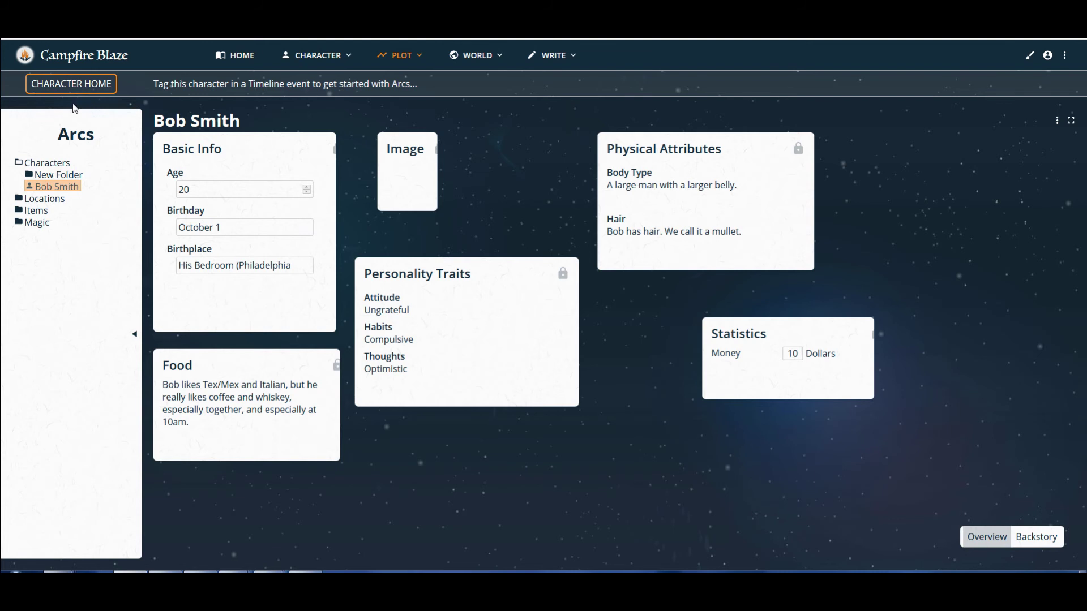
# Return to the Timeline and check the options available for the Main Plot and New Plotline plotlines.
pyautogui.click(418, 55)
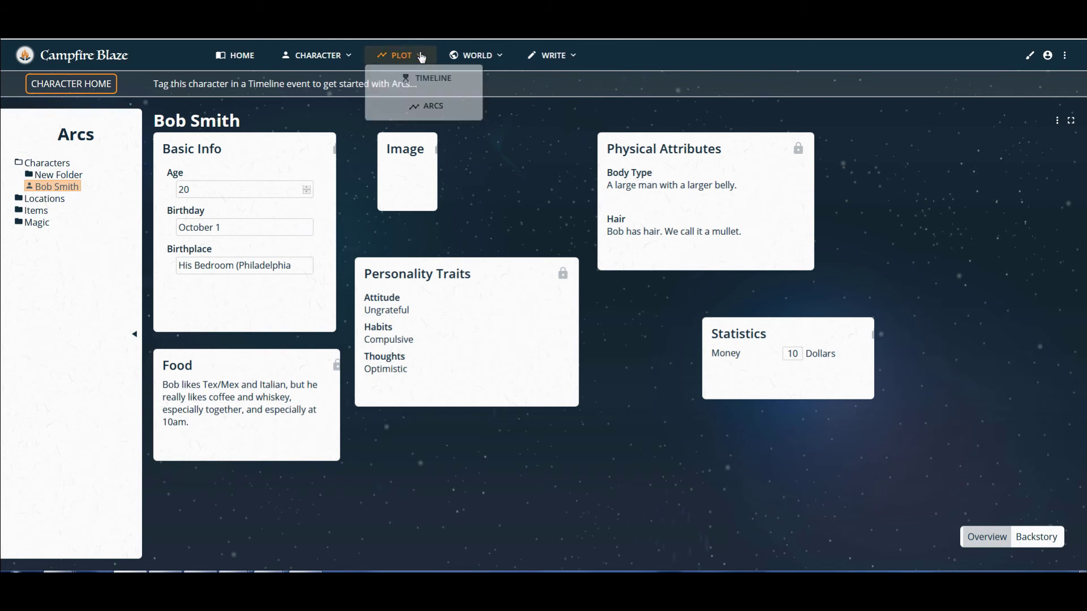
pyautogui.click(417, 79)
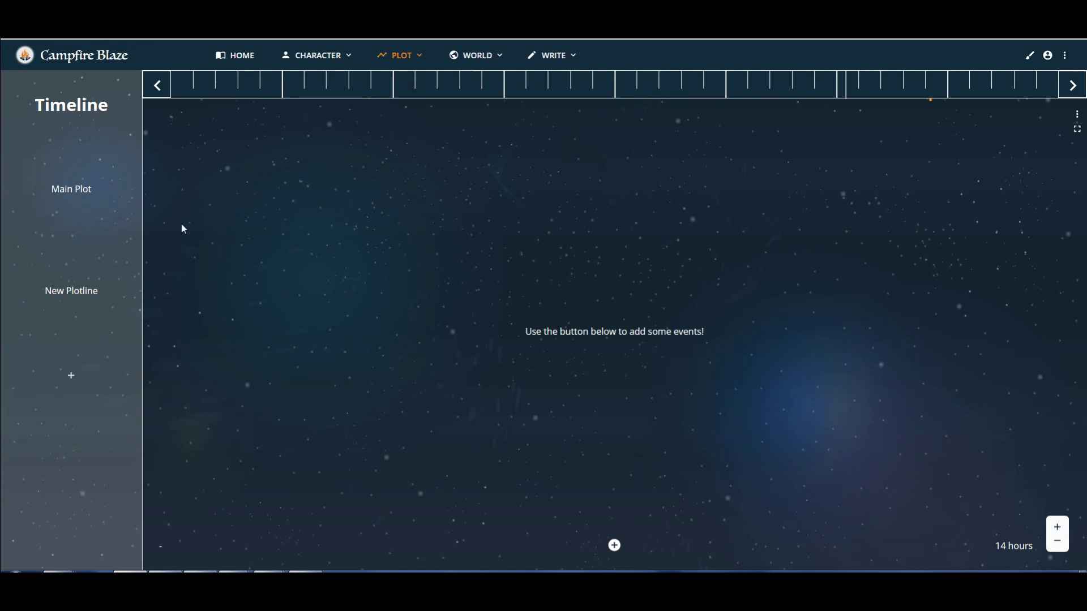
pyautogui.click(133, 152)
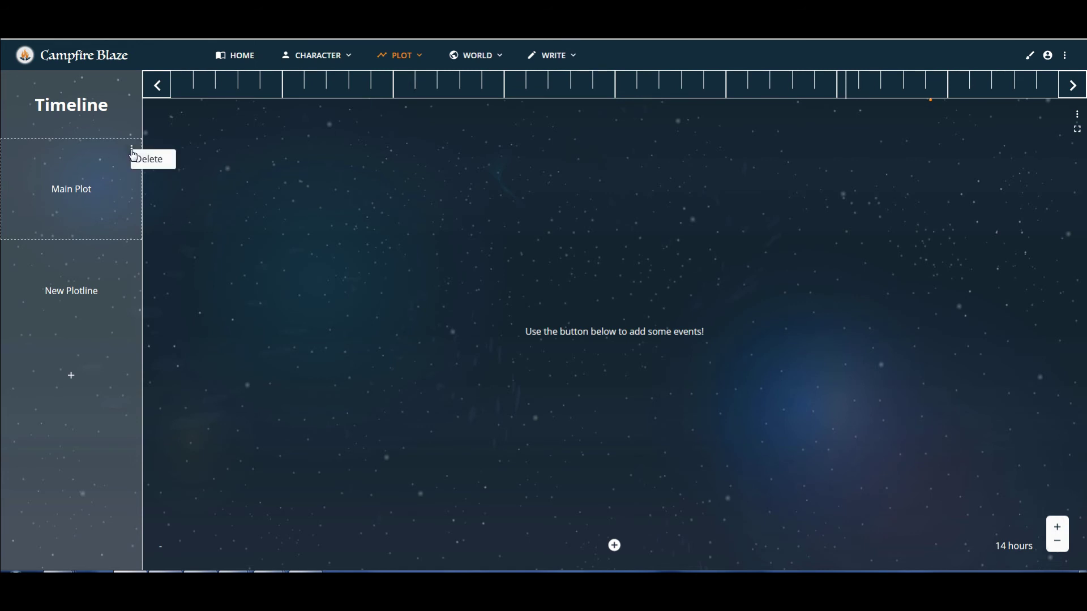
pyautogui.click(129, 254)
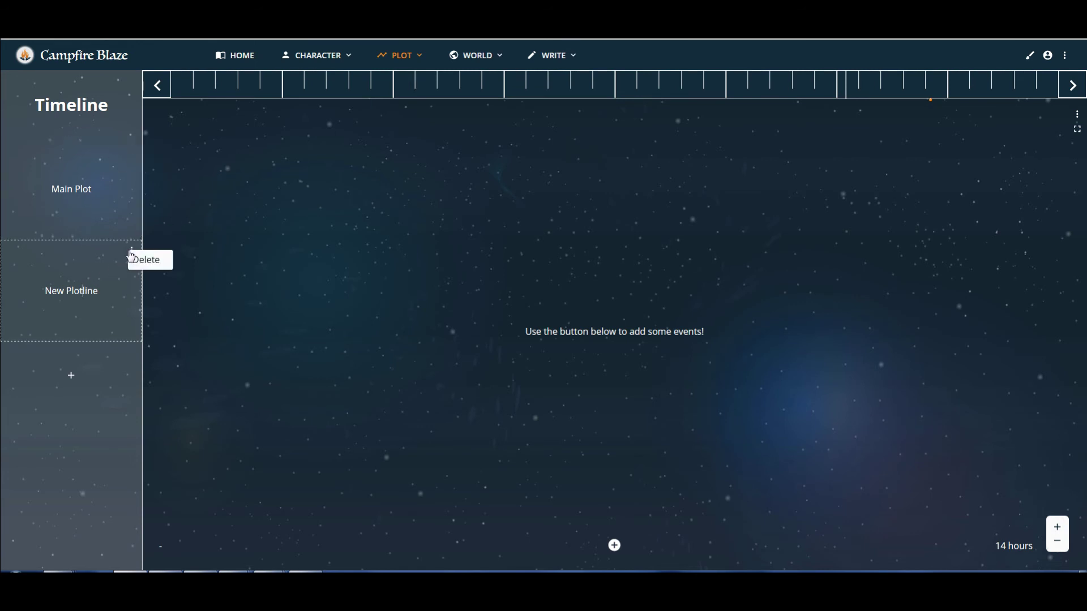
pyautogui.click(158, 95)
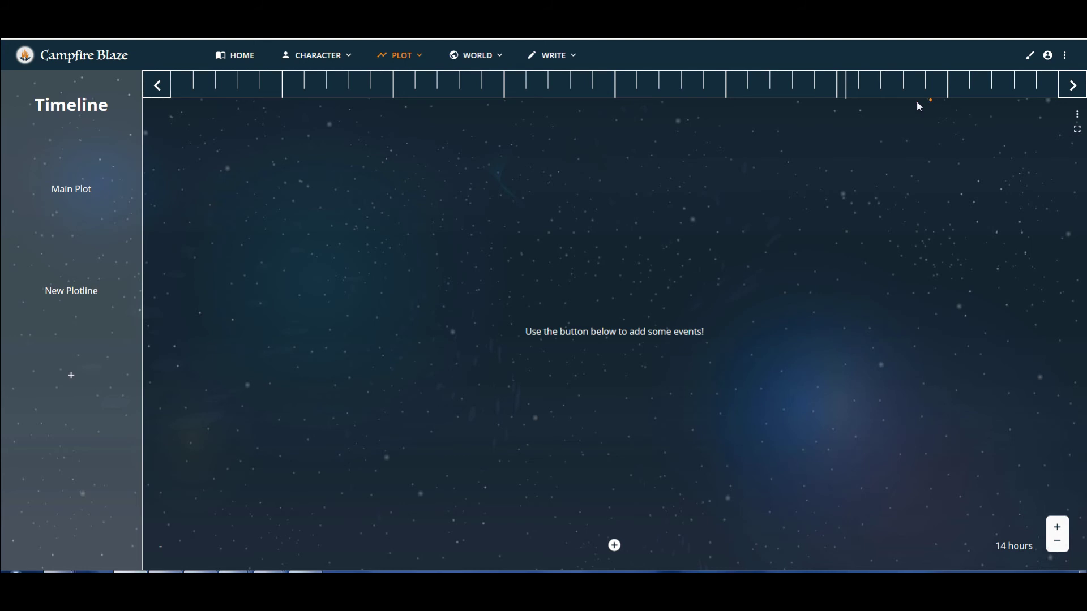
# Add a new event to the timeline's Main Plot at the current position.
pyautogui.hotkey('ctrl', 'a')
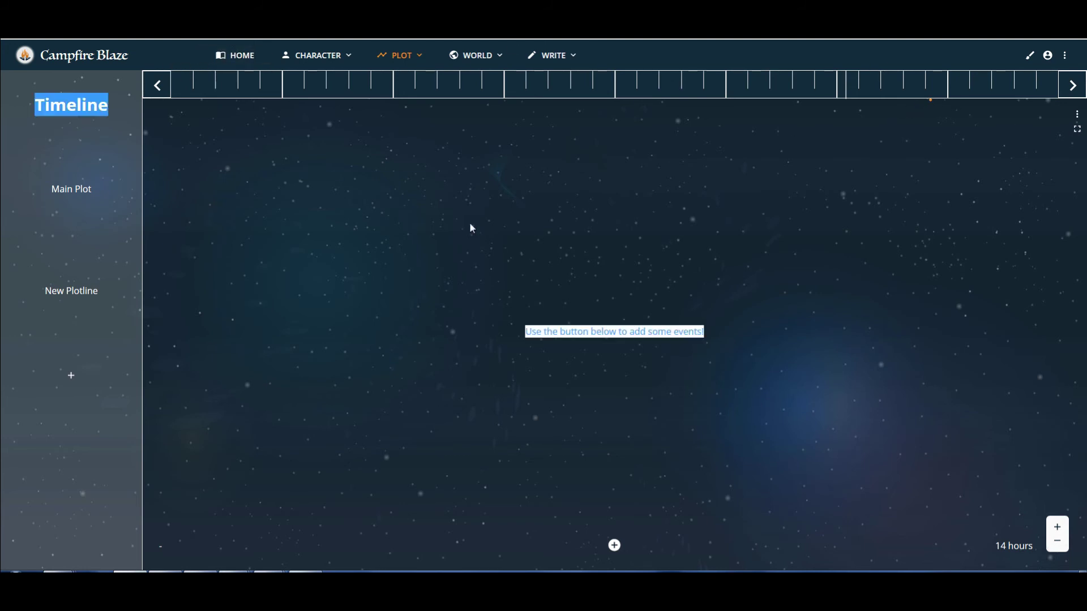
pyautogui.click(902, 312)
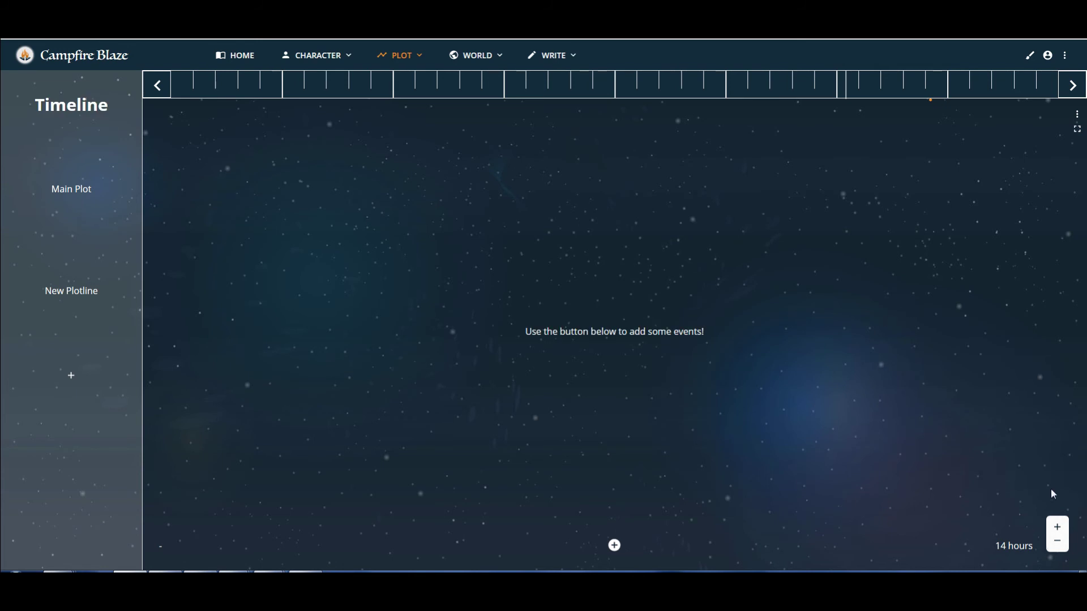
pyautogui.click(615, 546)
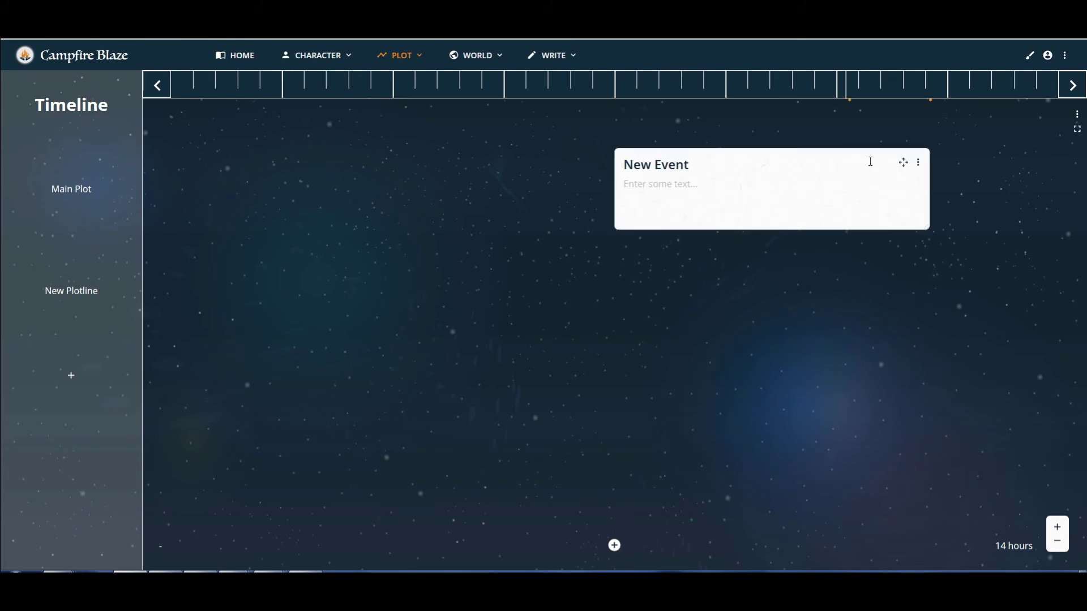
# Move back and forth along the timeline between the new event and the Bob Buys Coffee event.
pyautogui.click(809, 90)
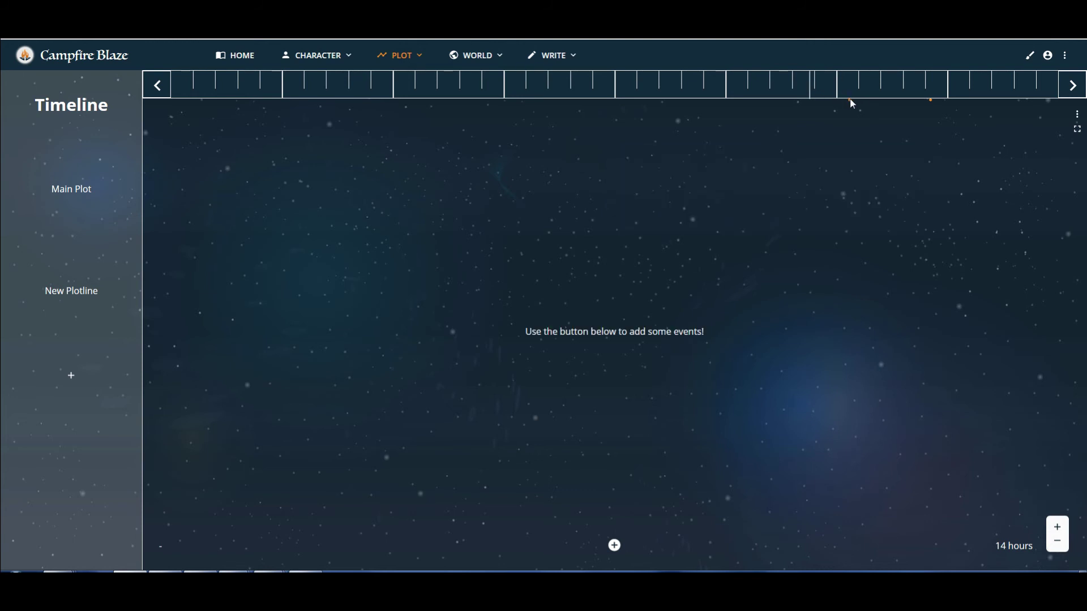
pyautogui.click(847, 88)
pyautogui.click(932, 88)
pyautogui.click(1070, 87)
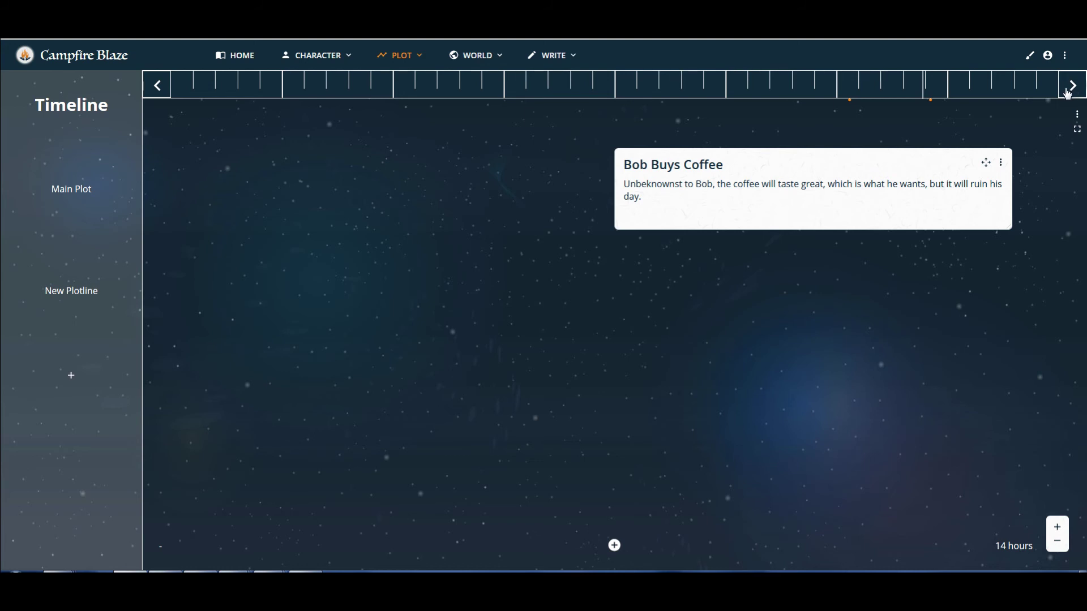
pyautogui.click(157, 88)
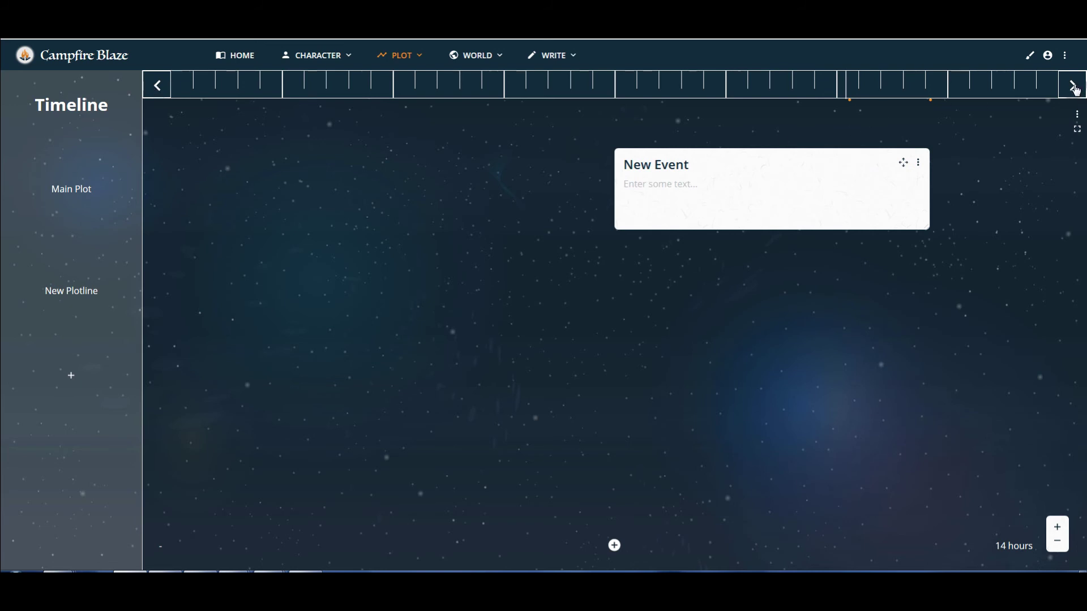
pyautogui.click(1074, 86)
pyautogui.click(156, 87)
pyautogui.click(1073, 88)
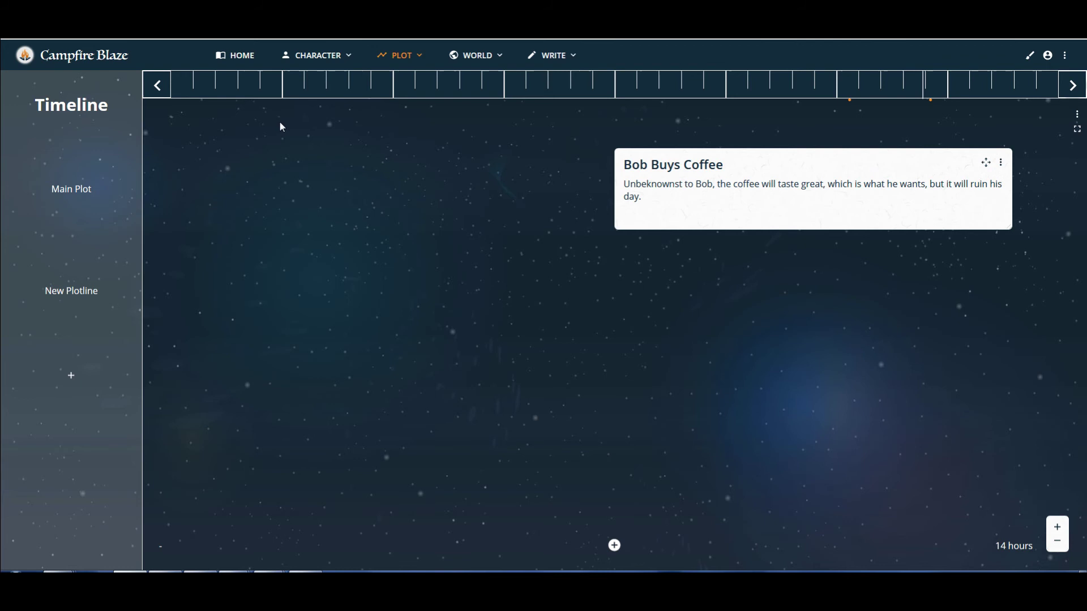
pyautogui.click(153, 86)
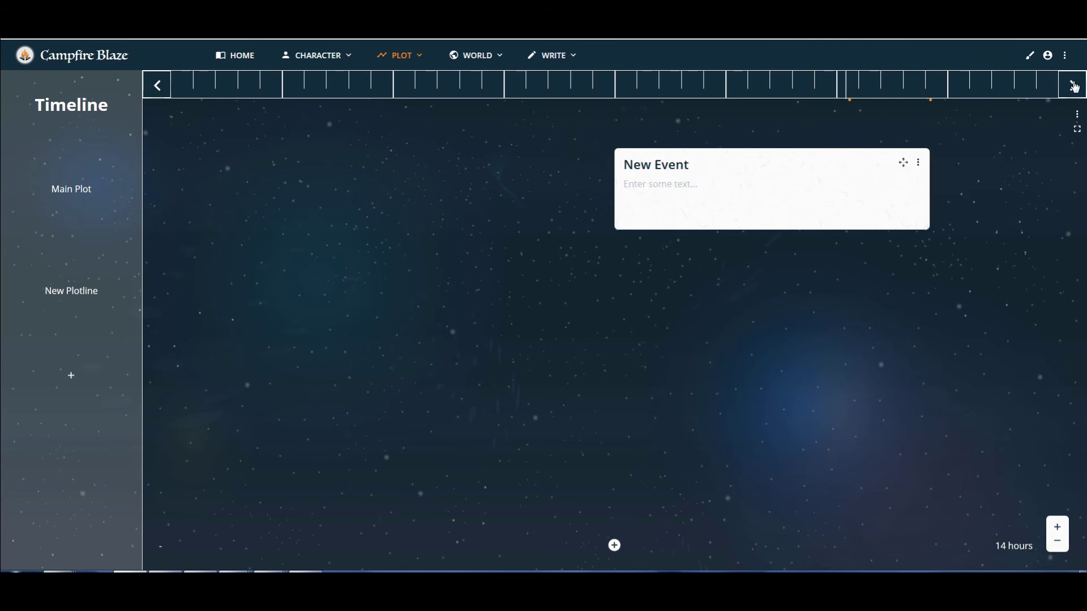
pyautogui.click(1074, 87)
pyautogui.click(158, 86)
pyautogui.click(1073, 87)
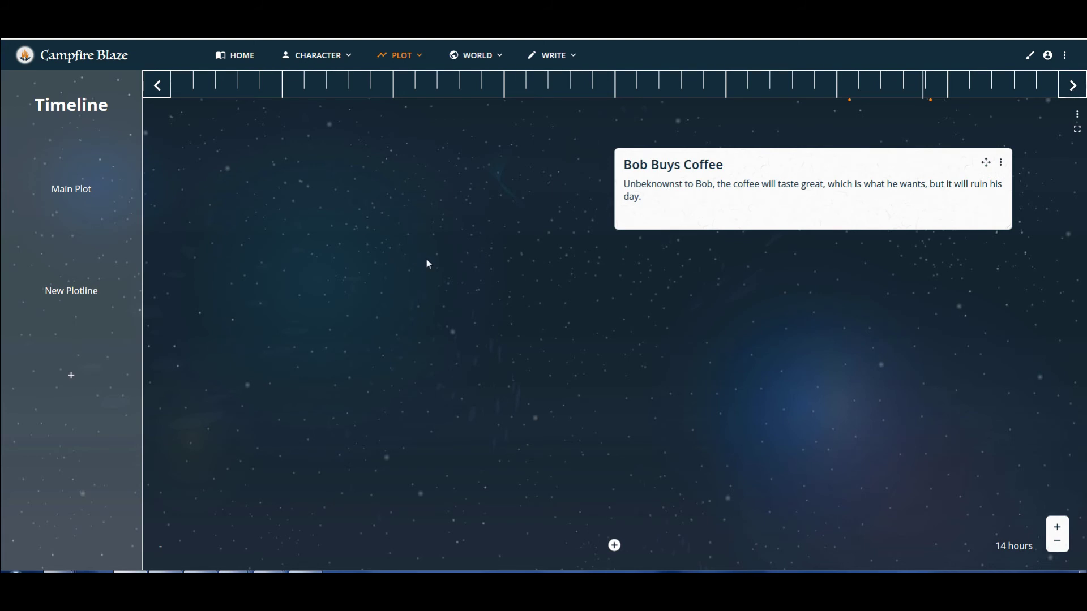
# Open the Locations section of the world tools and look over its additional options.
pyautogui.click(482, 56)
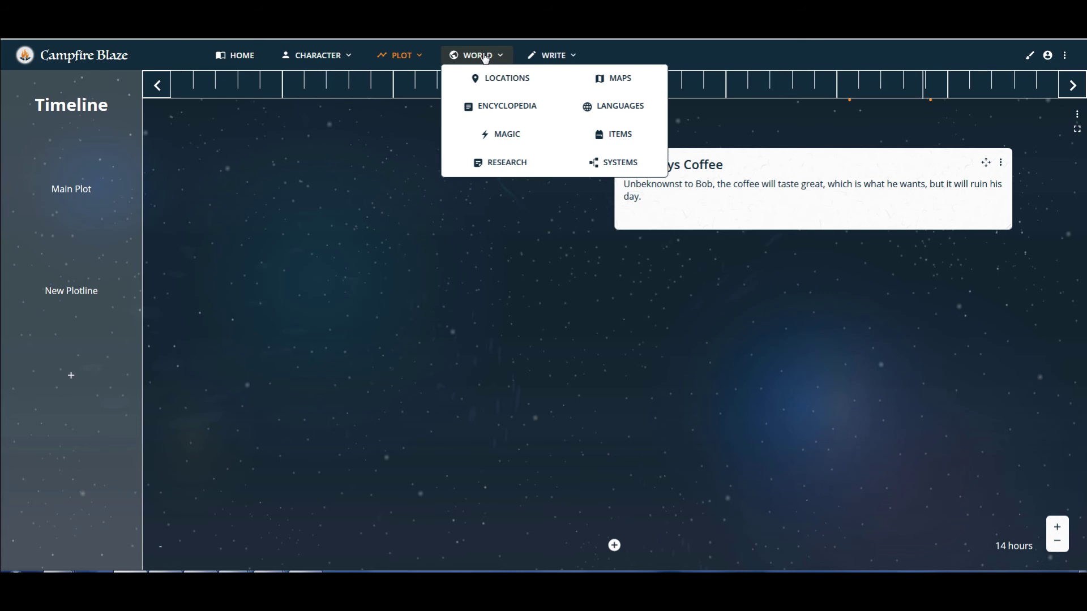
pyautogui.click(511, 83)
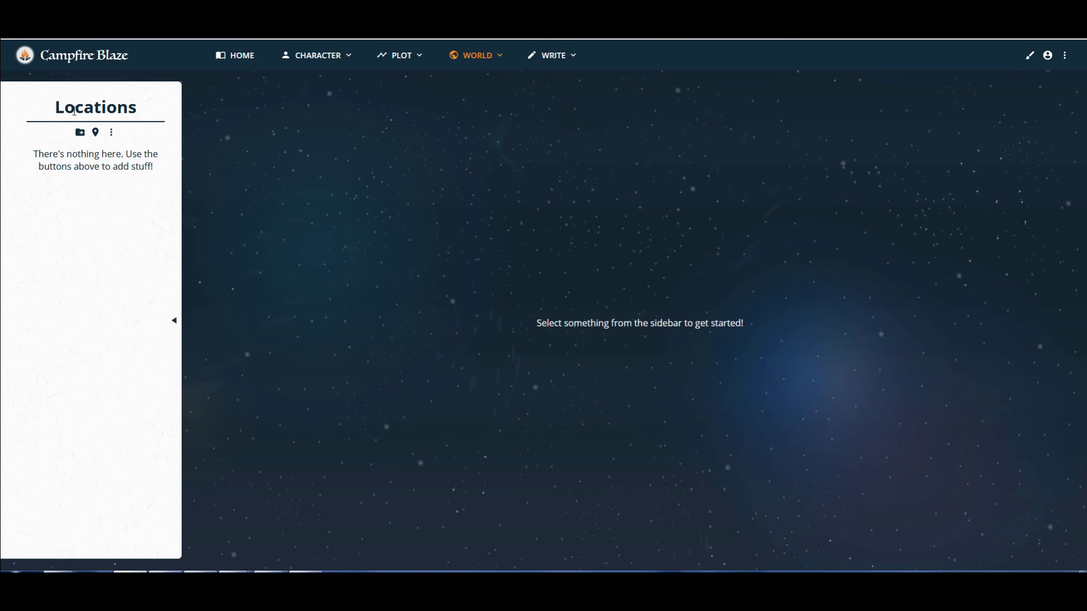
pyautogui.click(113, 134)
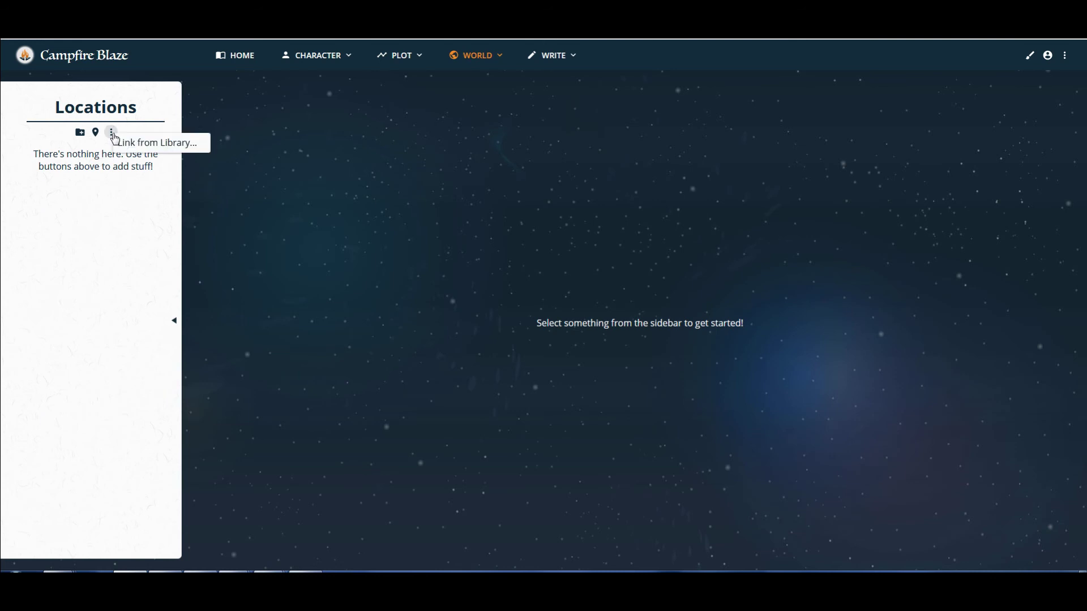
pyautogui.click(69, 171)
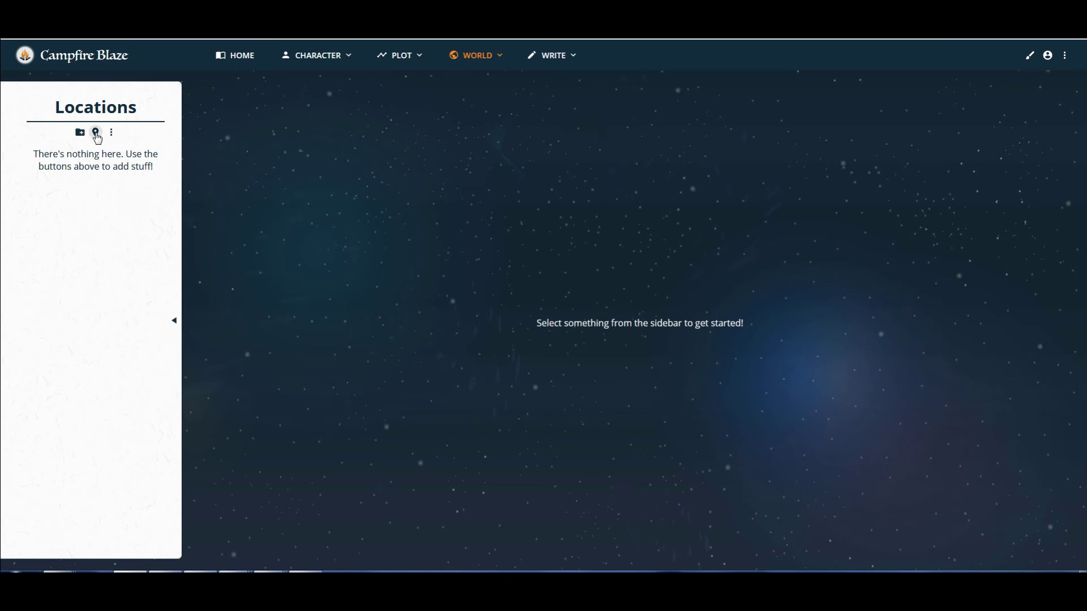
# Add a new location to the Locations section and name it "Bob's Office".
pyautogui.click(96, 134)
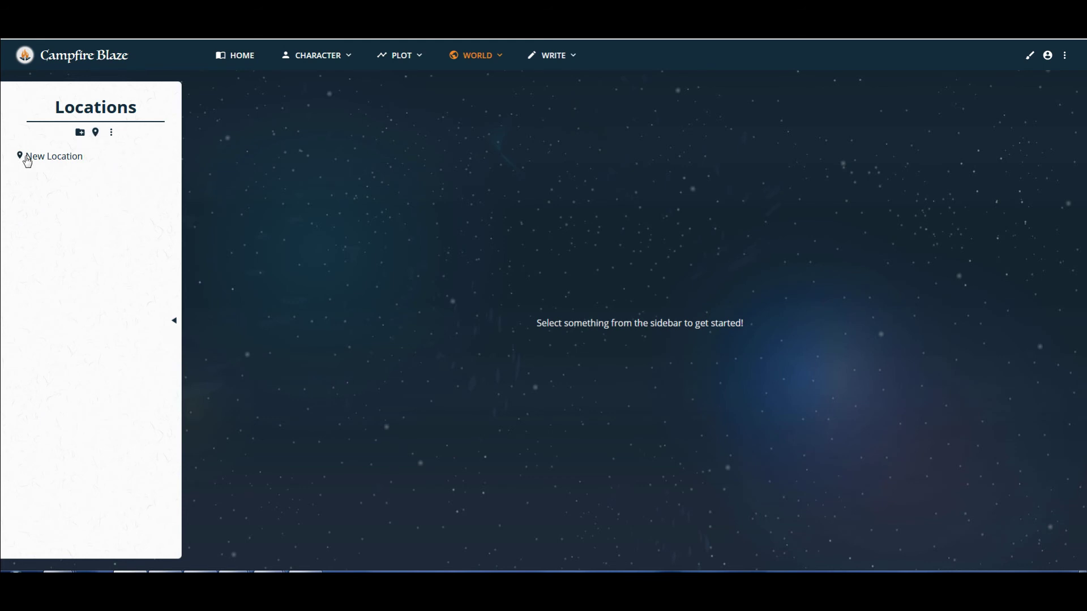
pyautogui.click(30, 161)
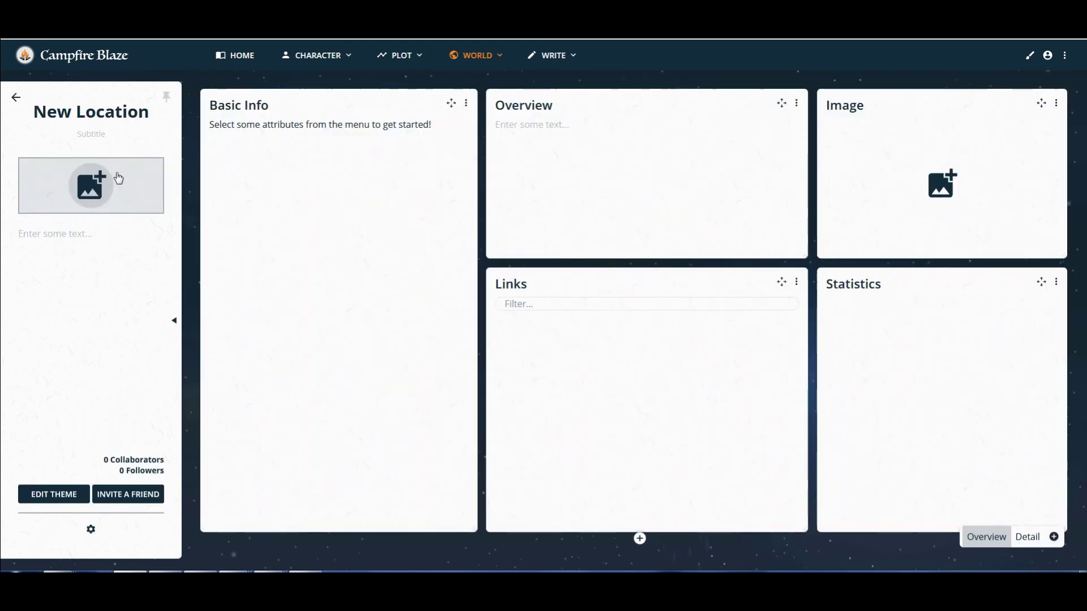
pyautogui.click(39, 103)
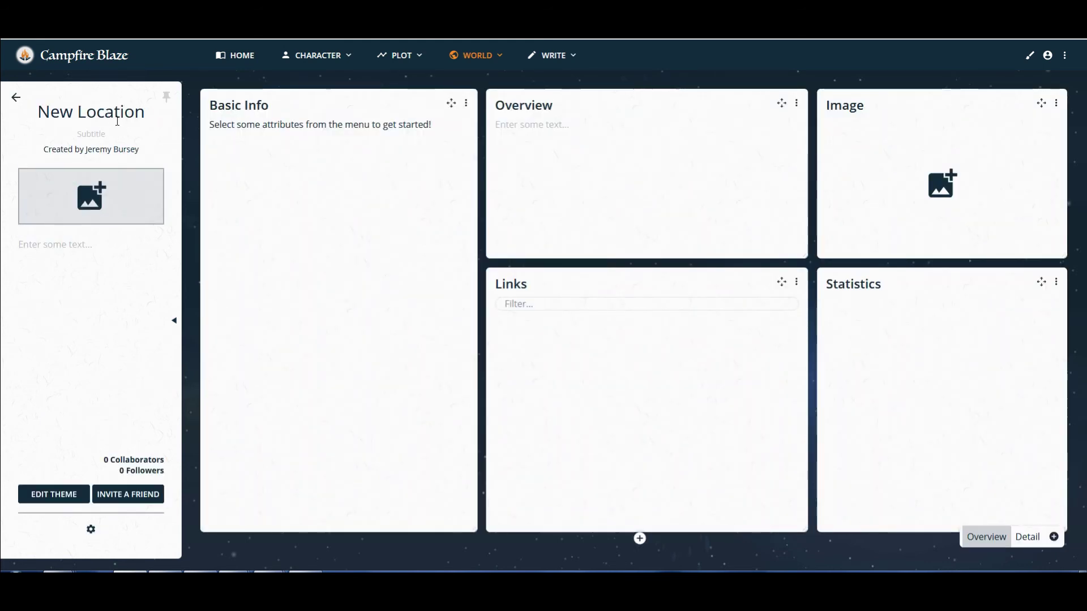
pyautogui.moveTo(39, 104); pyautogui.dragTo(146, 111)
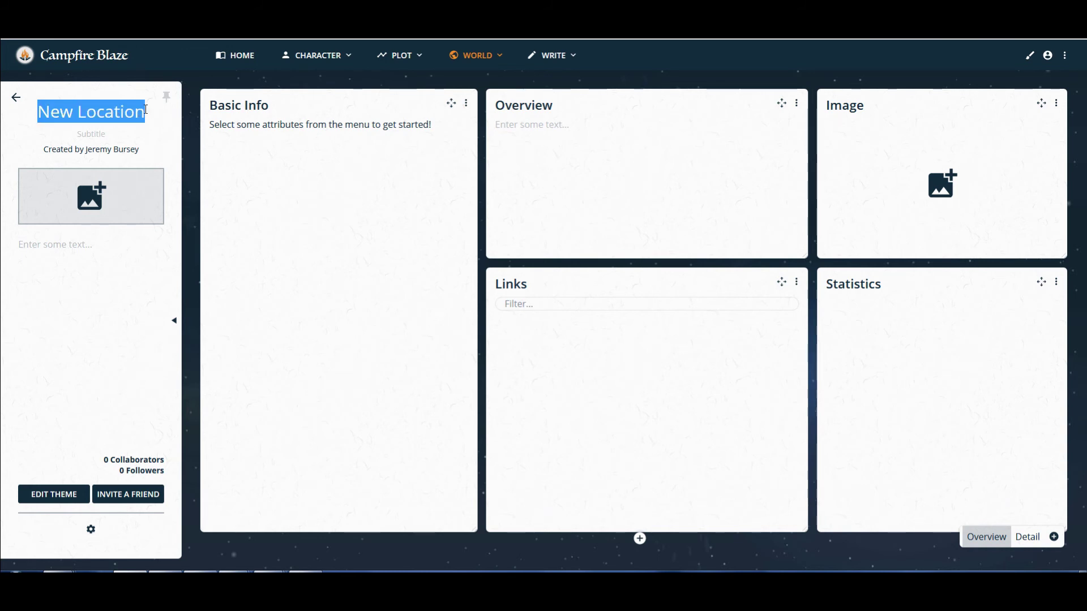
pyautogui.write('B')
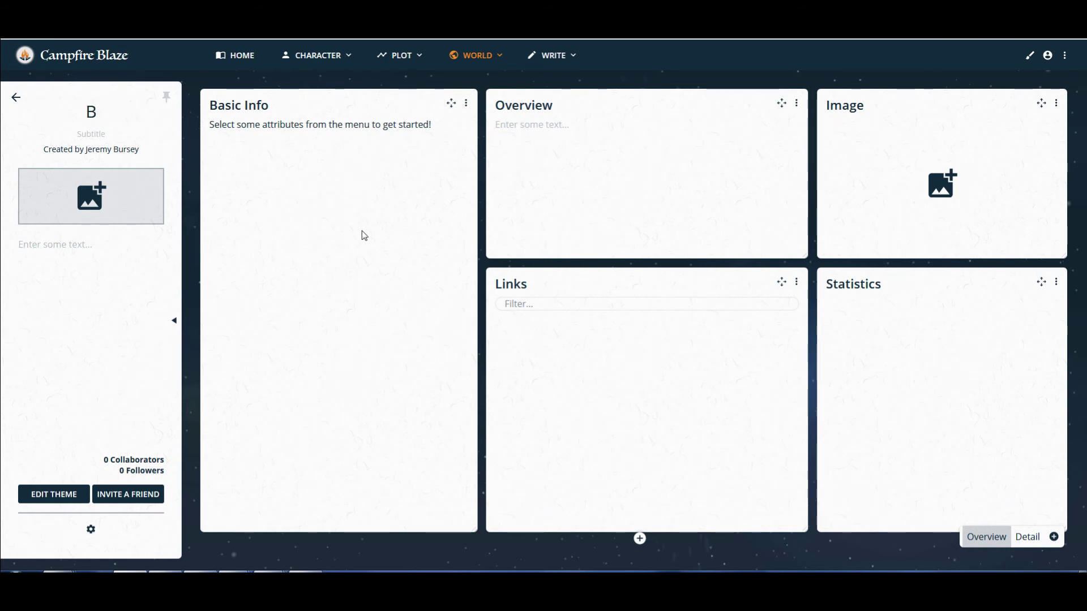
pyautogui.write("ob's Office")
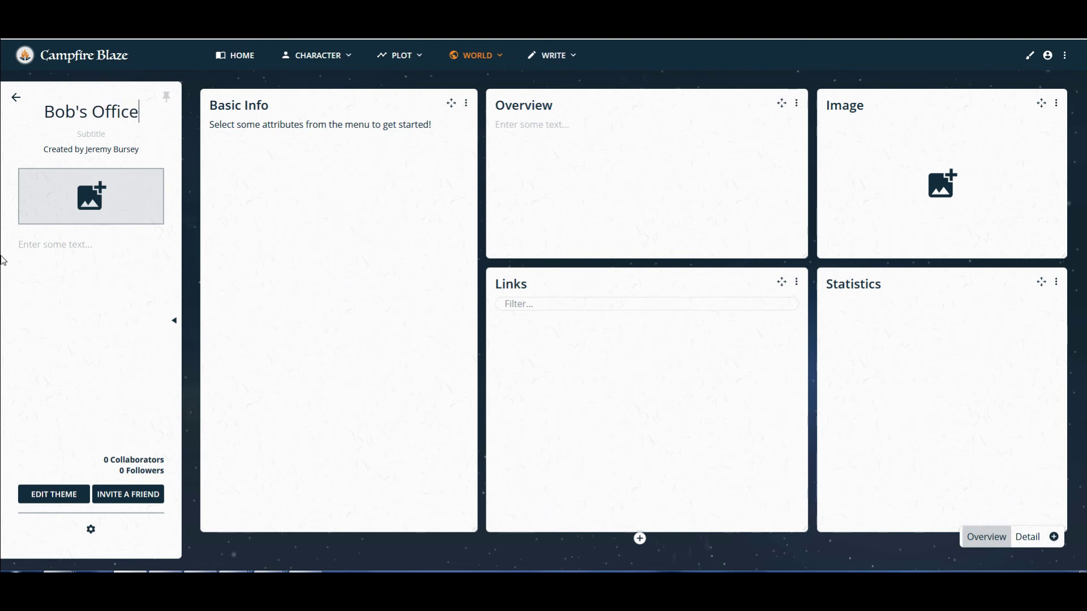
# Enter "Bob has his own office." as the description beneath the location's image placeholder.
pyautogui.click(42, 244)
pyautogui.write('Bpin')
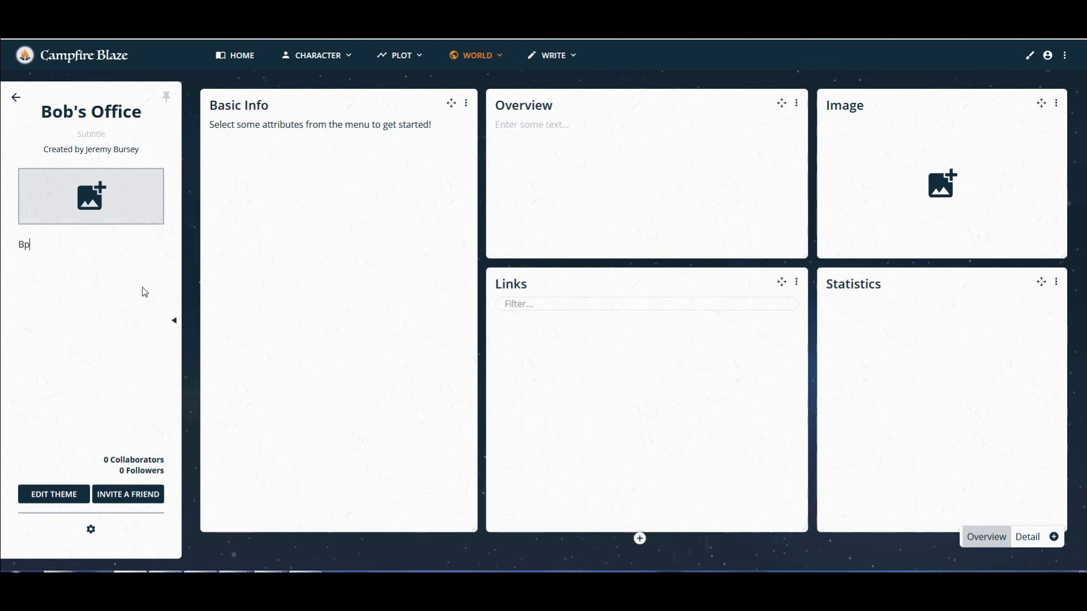
pyautogui.press('BackSpace')
pyautogui.press('BackSpace')
pyautogui.press('BackSpace')
pyautogui.write('ob has his own office.')
# Manage the Basic Info attributes and select Location Type, Population, Languages, Ethnic Groups and Time Zone.
pyautogui.click(469, 106)
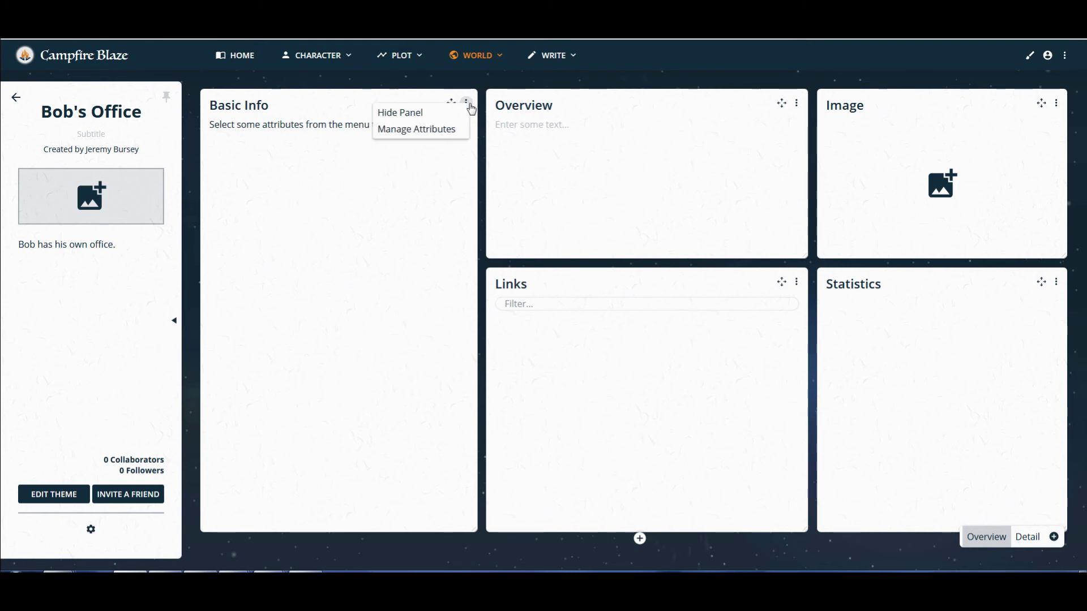
pyautogui.click(427, 135)
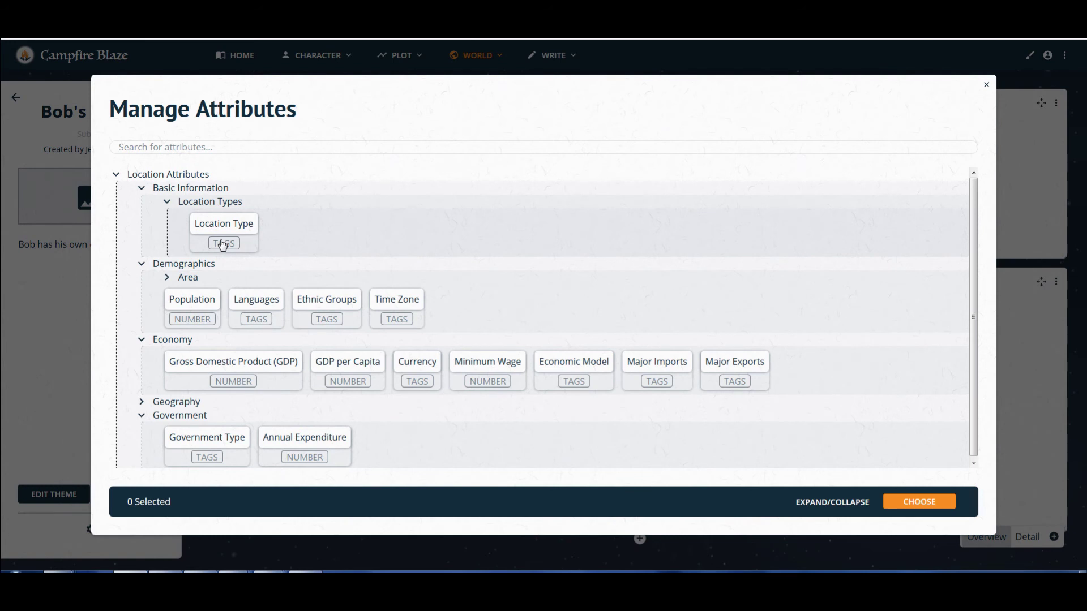
pyautogui.click(222, 247)
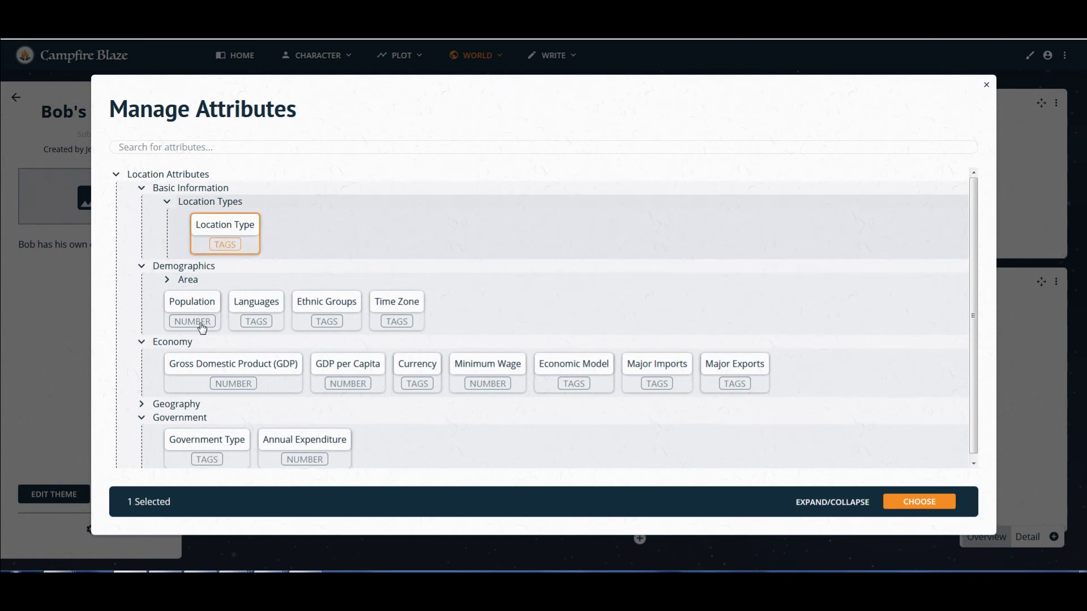
pyautogui.click(199, 321)
pyautogui.click(257, 322)
pyautogui.click(329, 321)
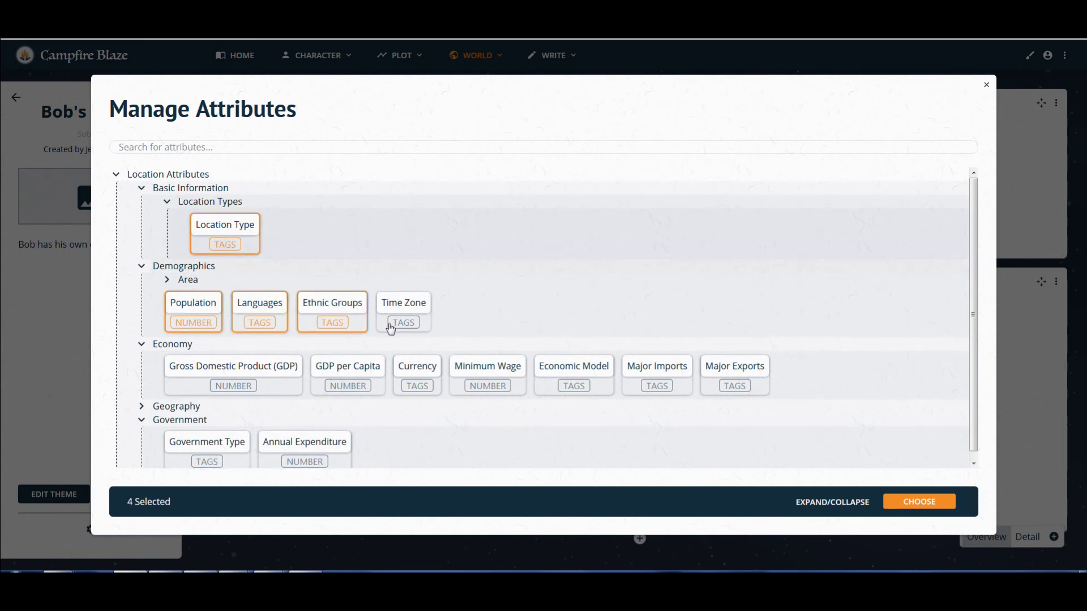
pyautogui.click(404, 322)
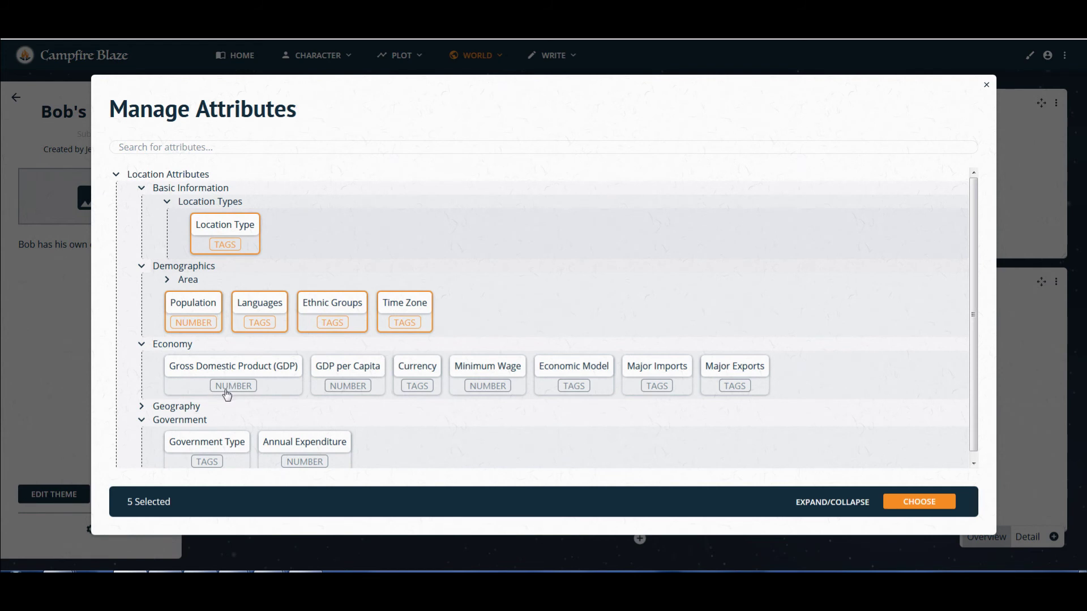
# Select all seven Economy attributes, from Gross Domestic Product (GDP) to Major Exports.
pyautogui.click(229, 387)
pyautogui.click(348, 387)
pyautogui.click(419, 387)
pyautogui.click(490, 389)
pyautogui.click(582, 387)
pyautogui.click(665, 388)
pyautogui.click(743, 387)
# Select the Government Type and Annual Expenditure attributes and apply the whole selection to Basic Info.
pyautogui.scroll(-1, 597, 369)
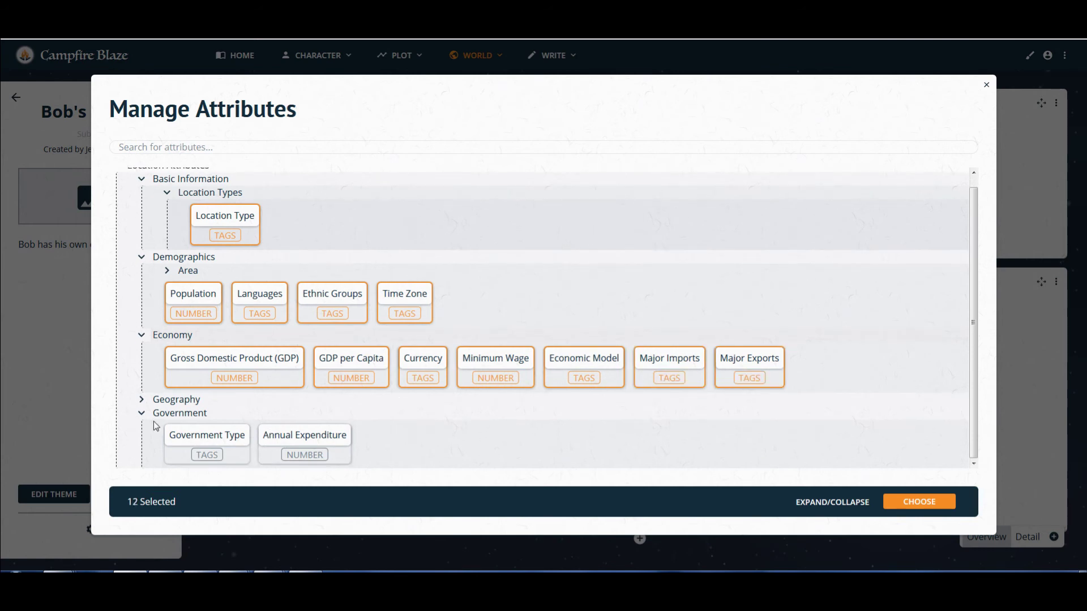
pyautogui.click(206, 455)
pyautogui.click(292, 459)
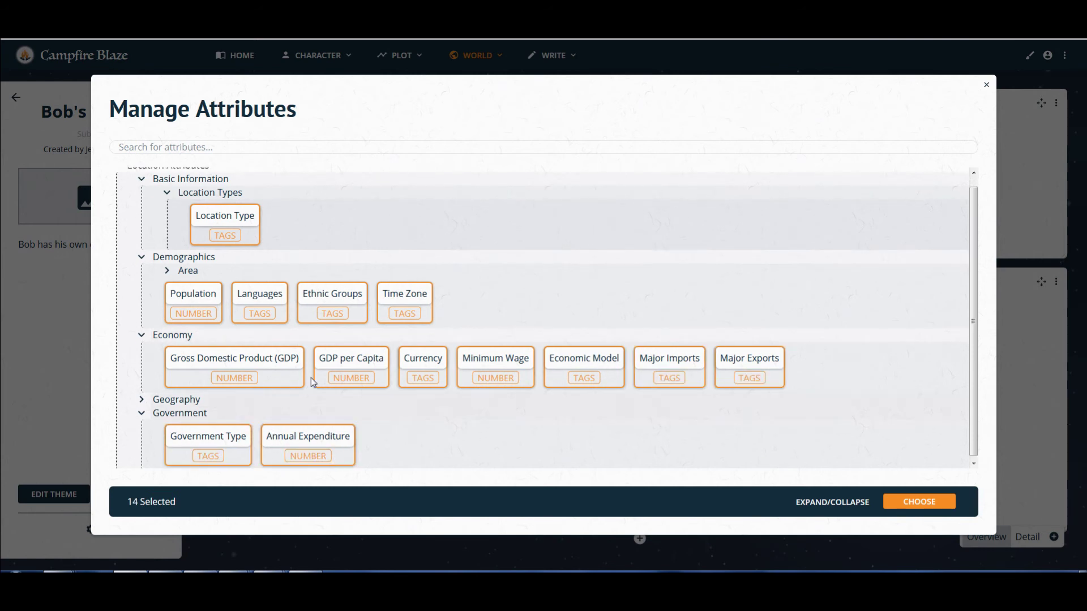
pyautogui.scroll(-1, 645, 453)
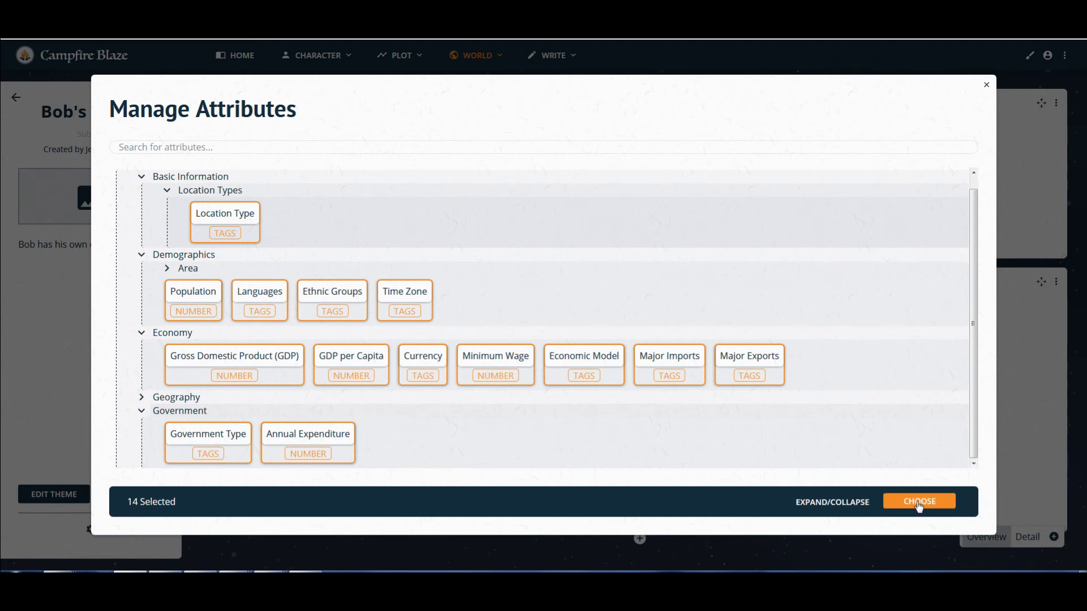
pyautogui.click(915, 503)
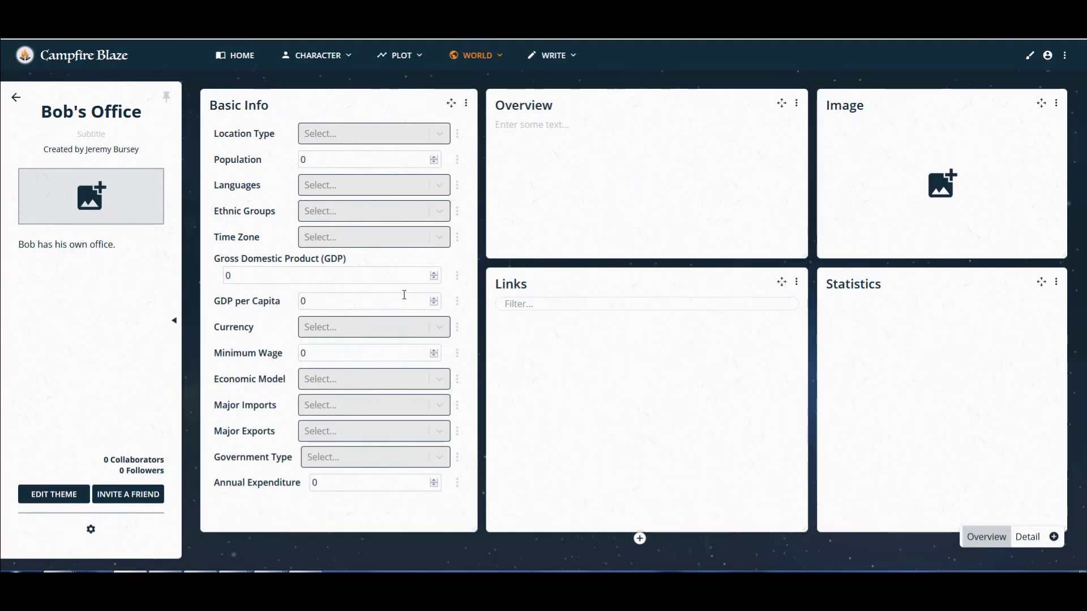
# Set the Location Type of Bob's Office to Building and its Population to 50.
pyautogui.click(321, 135)
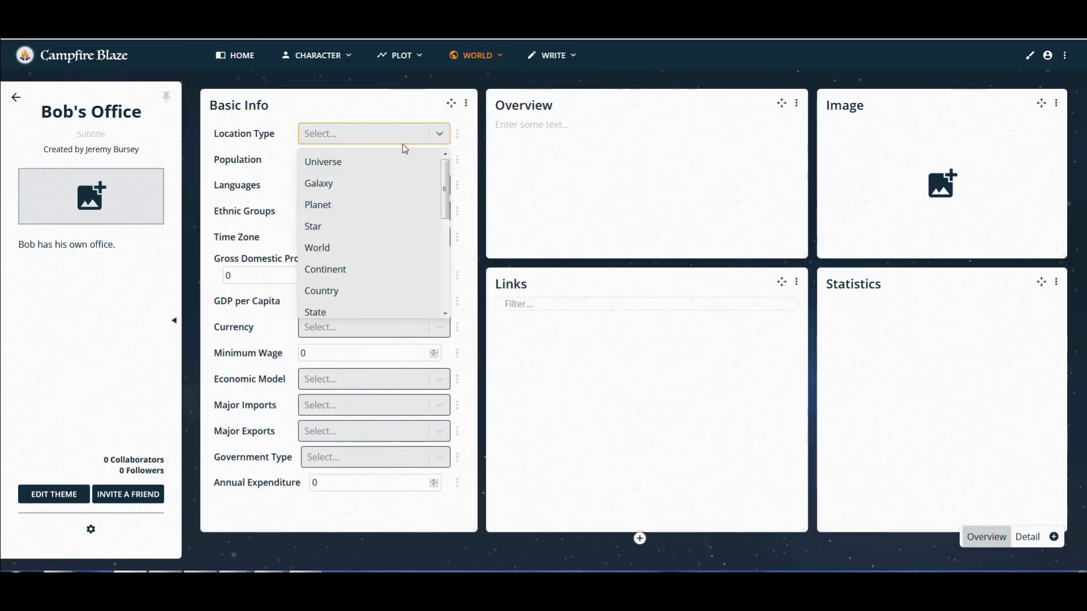
pyautogui.scroll(-3, 386, 287)
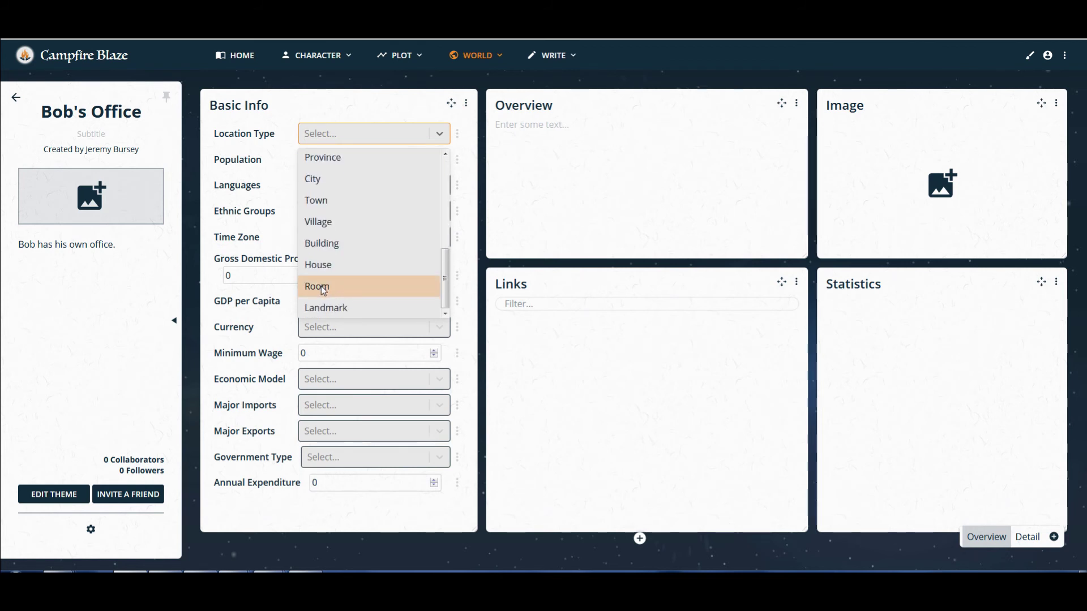
pyautogui.click(331, 250)
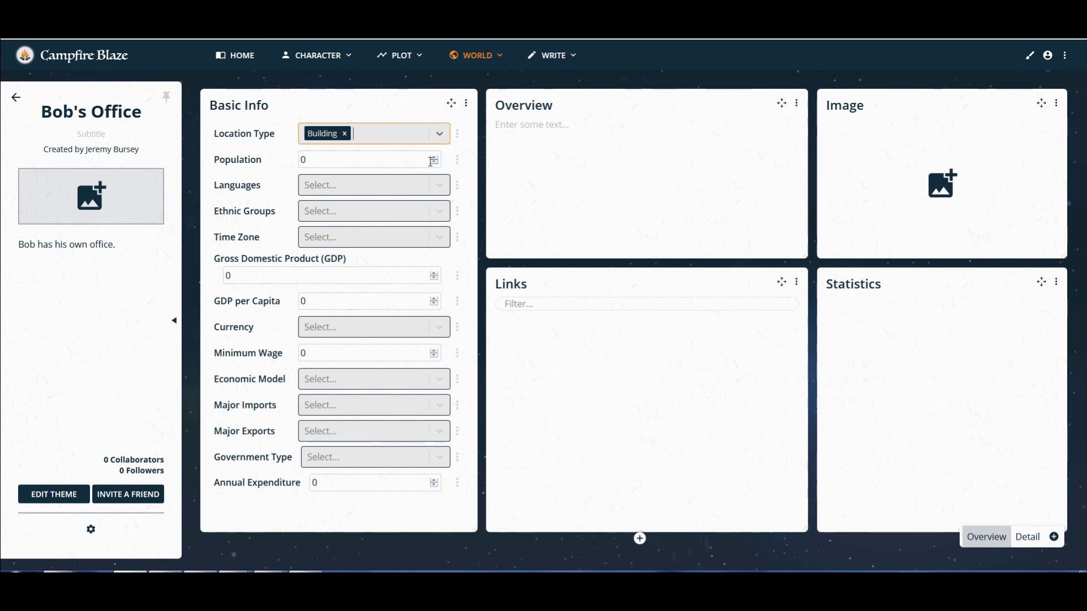
pyautogui.moveTo(324, 162); pyautogui.dragTo(293, 166)
pyautogui.write('50')
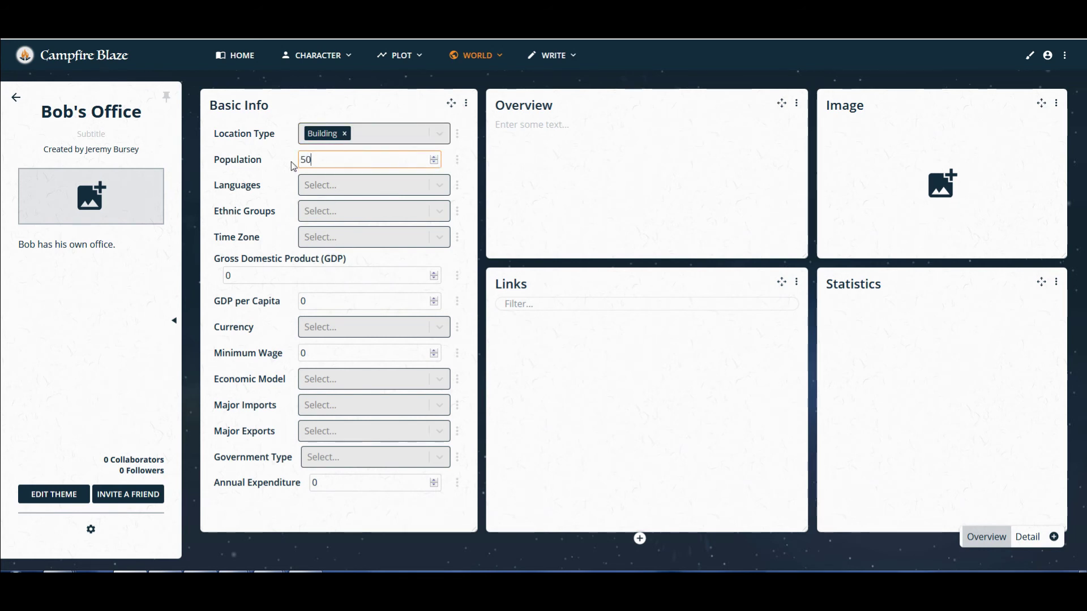
# Set the location's Languages to English and its Ethnic Groups to Tigre.
pyautogui.click(442, 185)
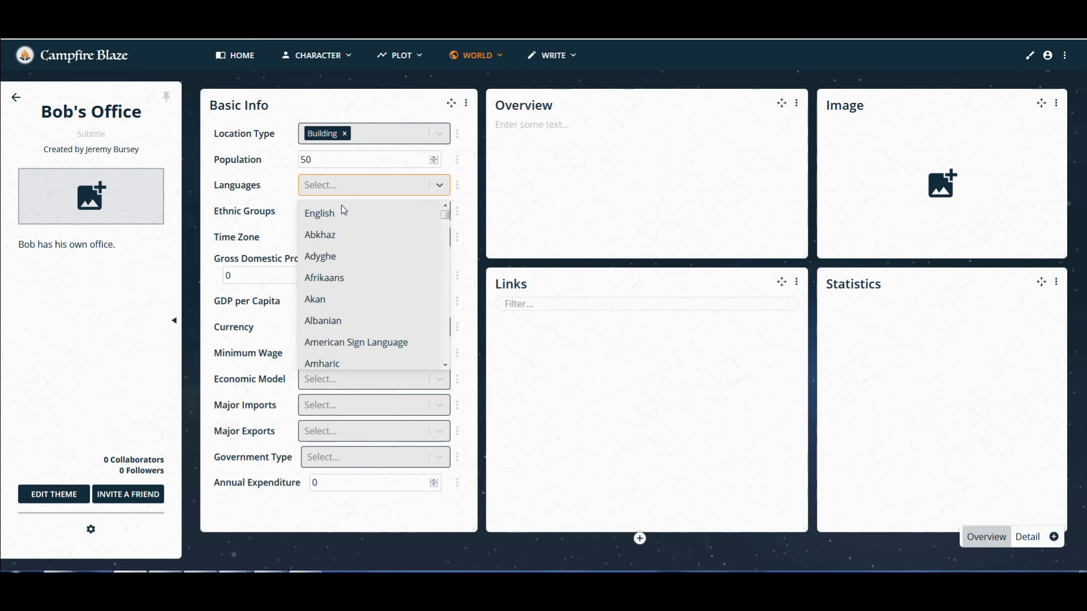
pyautogui.click(335, 212)
pyautogui.click(442, 214)
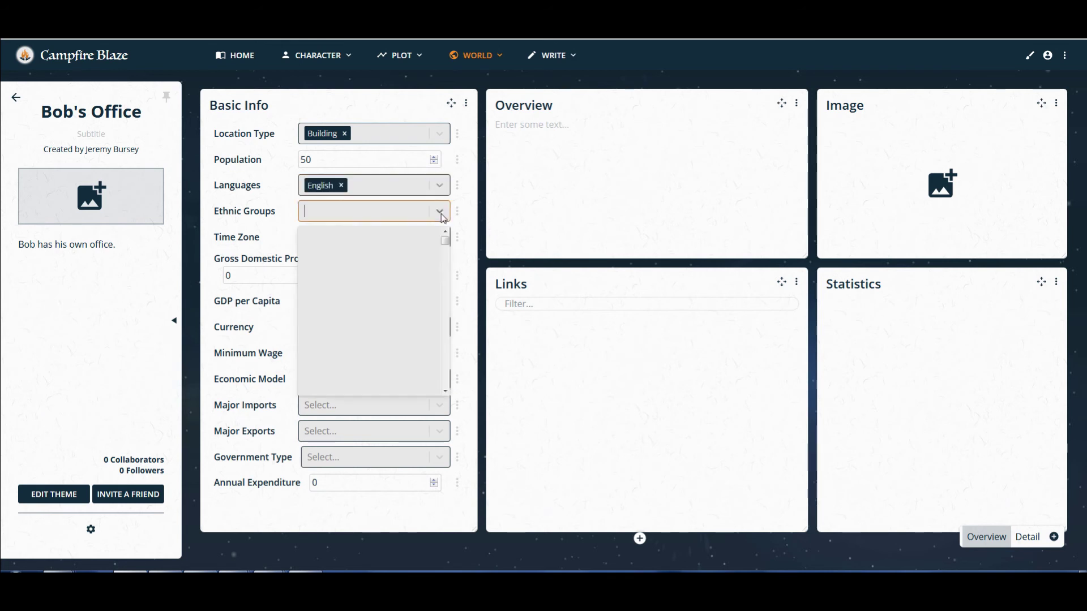
pyautogui.scroll(-3, 430, 248)
pyautogui.moveTo(446, 244); pyautogui.dragTo(459, 402)
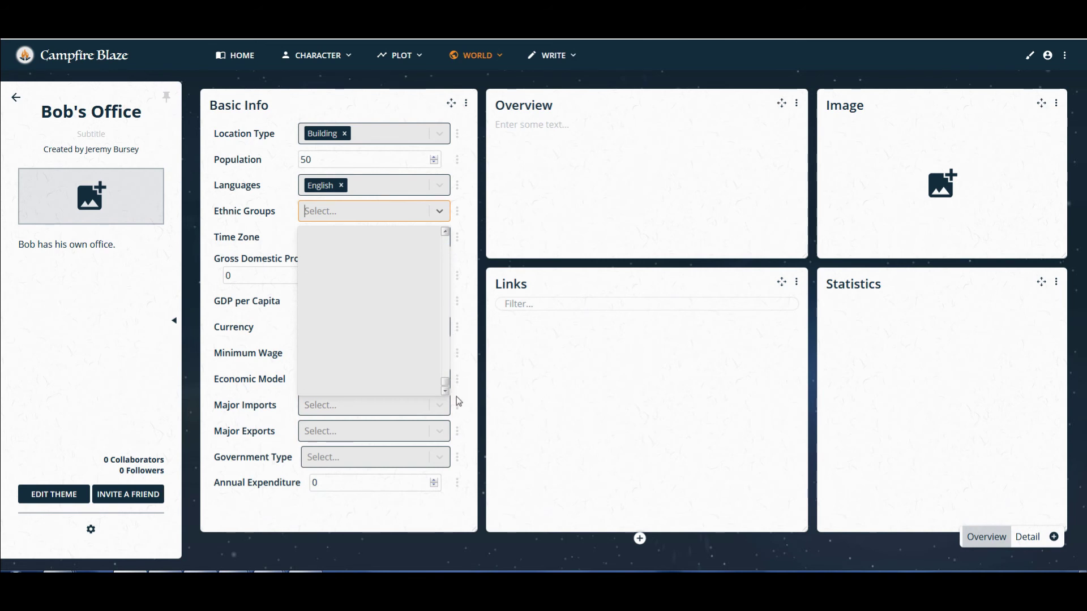
pyautogui.scroll(6, 427, 384)
pyautogui.scroll(6, 427, 384)
pyautogui.scroll(-8, 430, 376)
pyautogui.scroll(2, 384, 323)
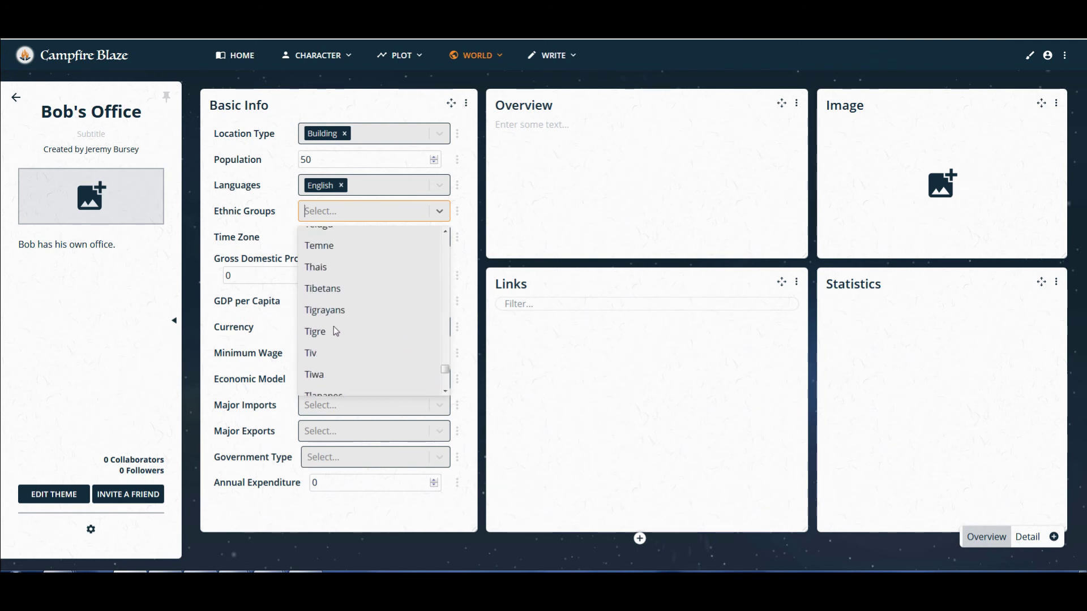
pyautogui.scroll(1, 335, 331)
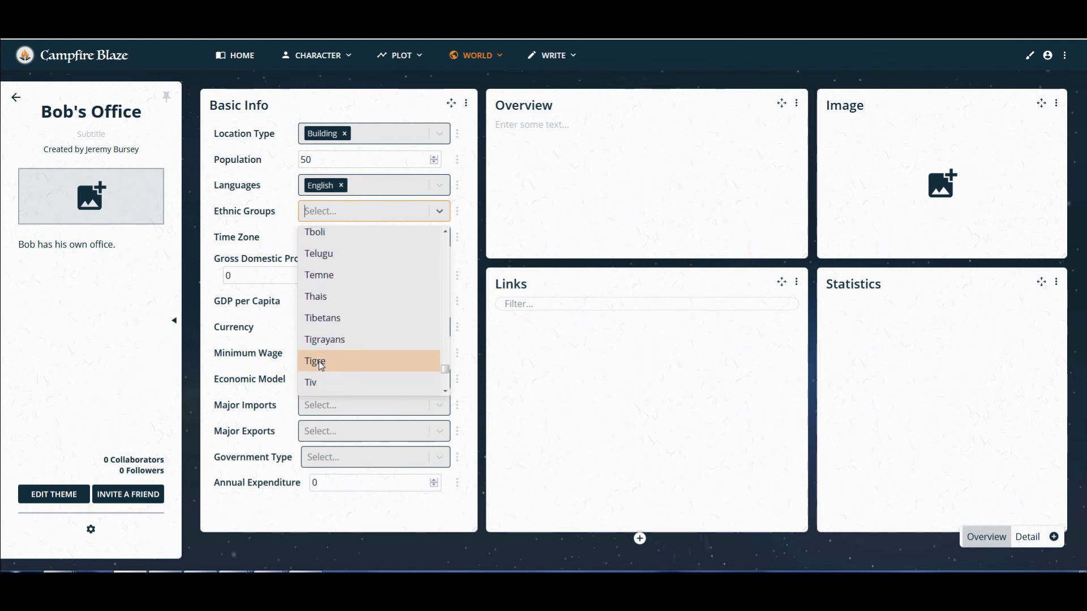
pyautogui.click(321, 366)
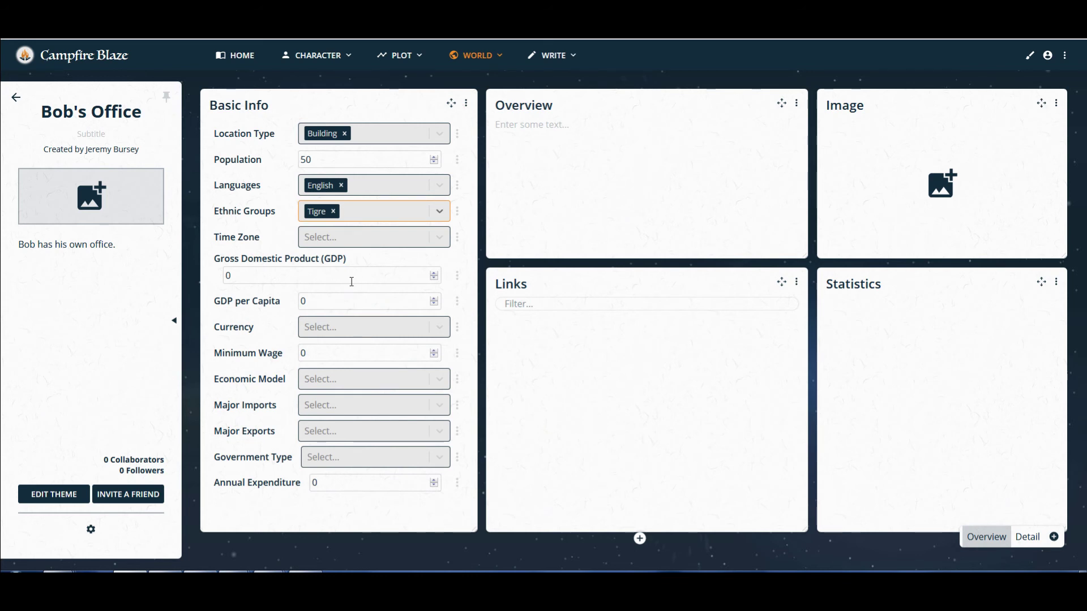
# Add Hawaiians as a second entry in the location's Ethnic Groups.
pyautogui.click(443, 214)
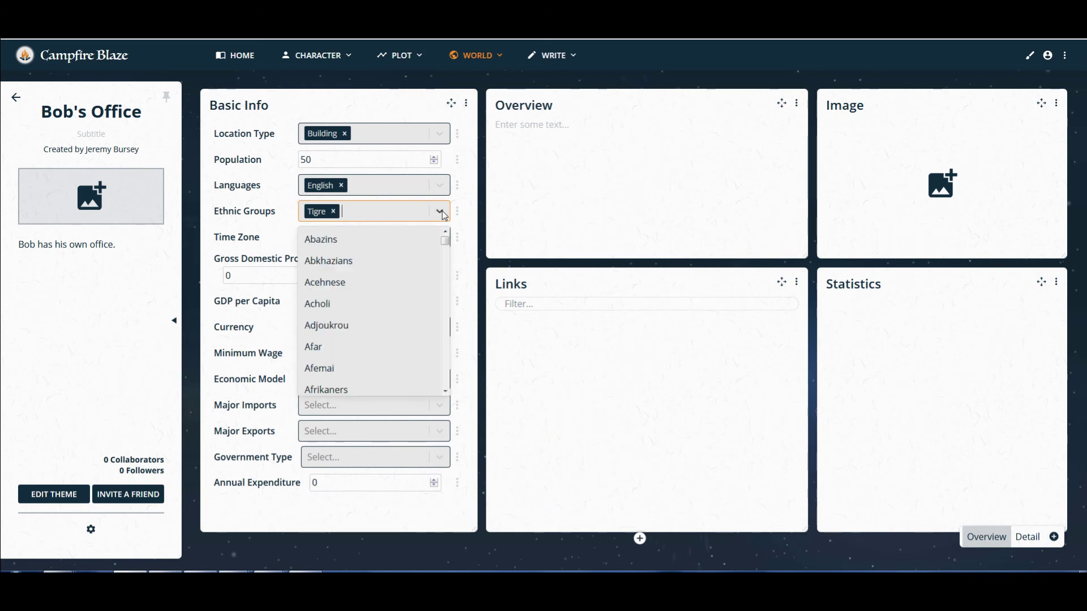
pyautogui.moveTo(445, 241); pyautogui.dragTo(450, 297)
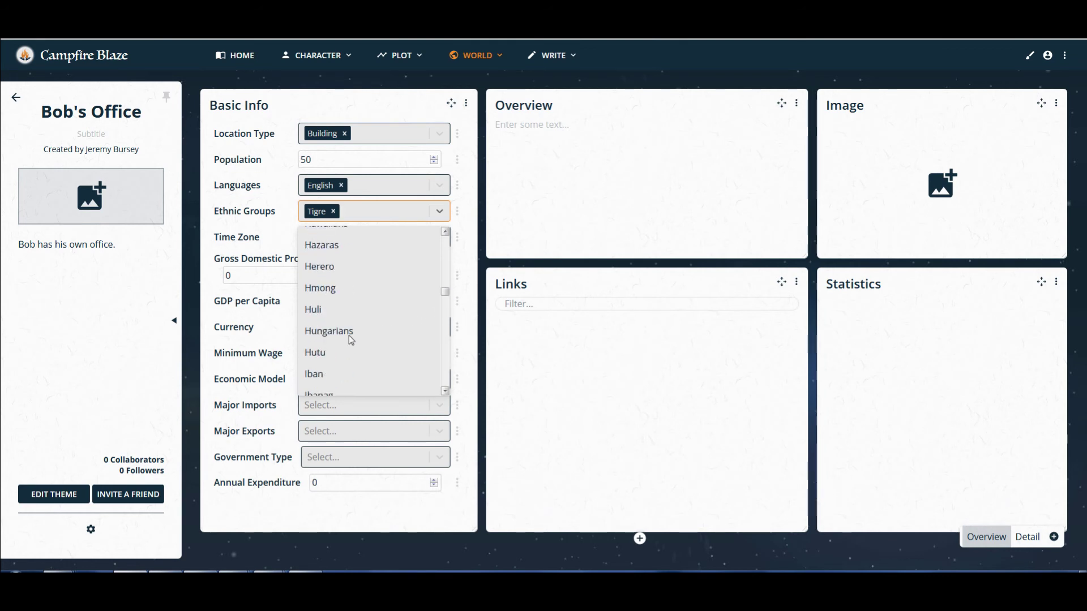
pyautogui.scroll(3, 356, 346)
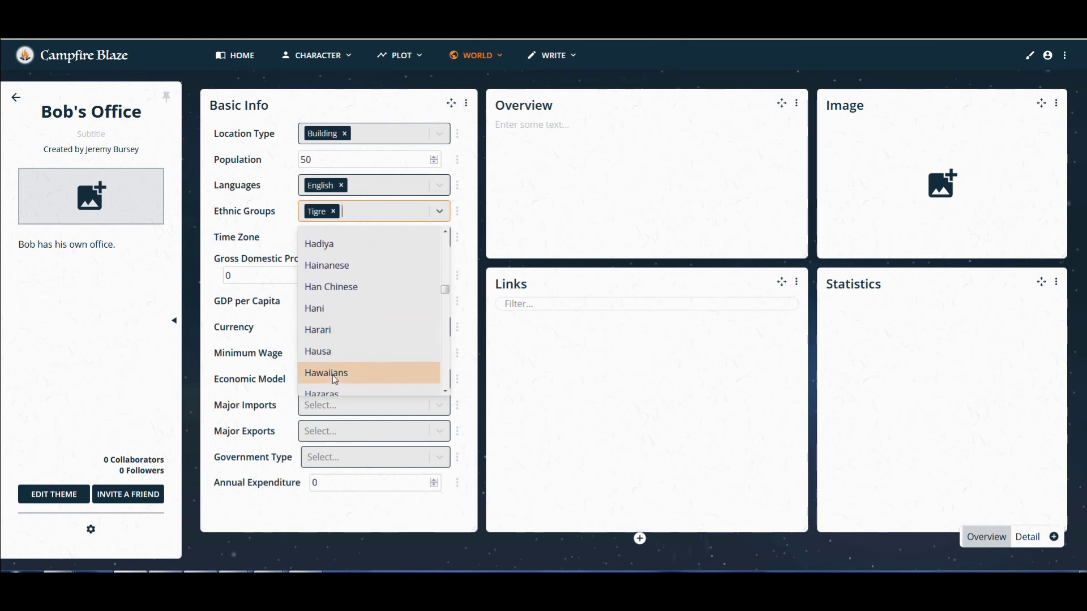
pyautogui.click(336, 368)
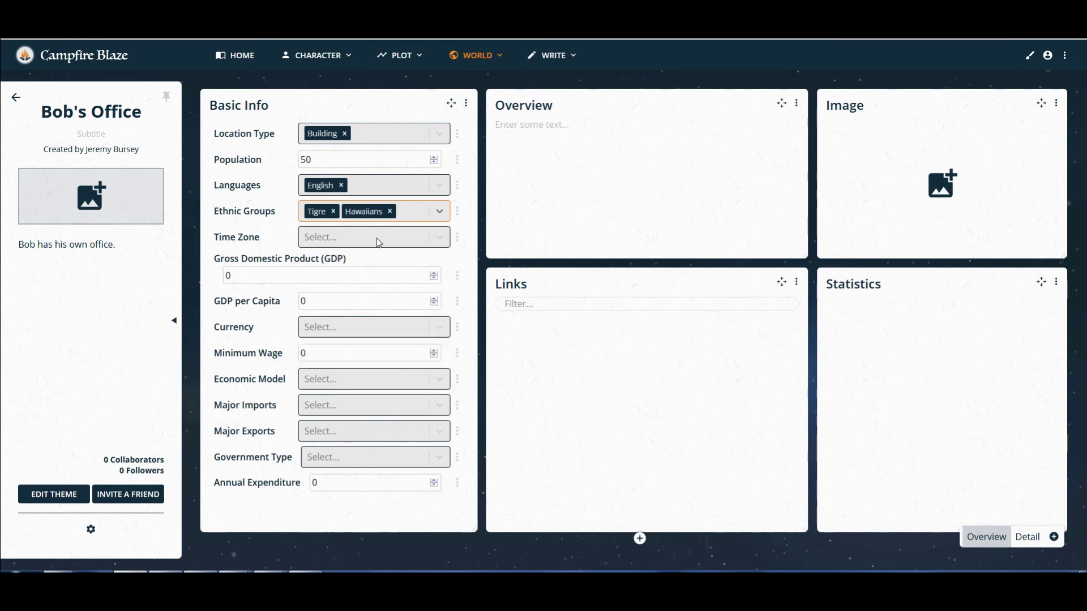
# Set the location's Time Zone to Hawaii Standard Time.
pyautogui.click(438, 243)
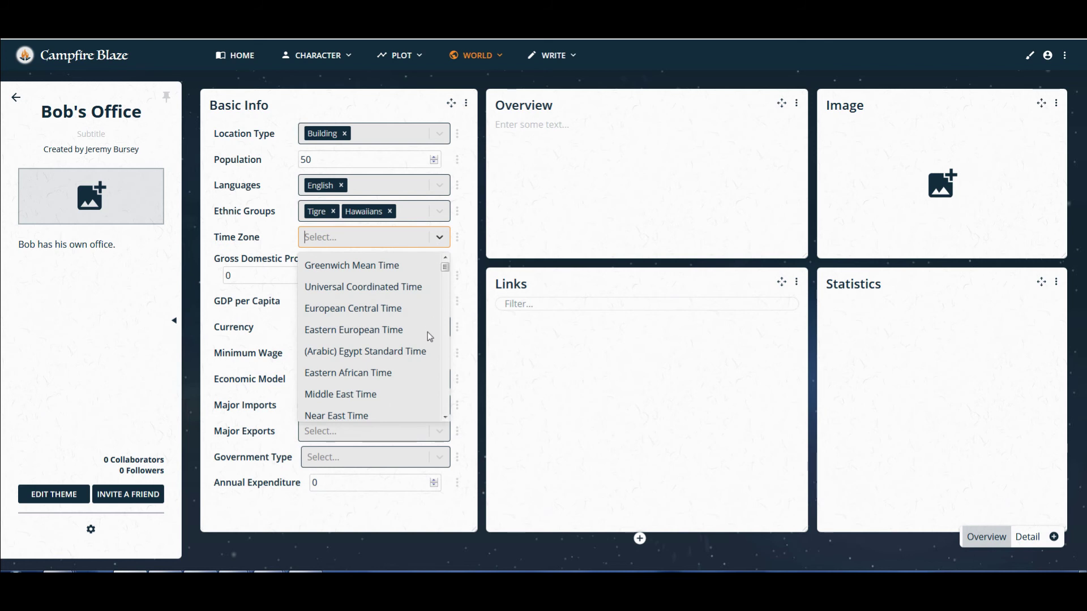
pyautogui.scroll(-6, 428, 339)
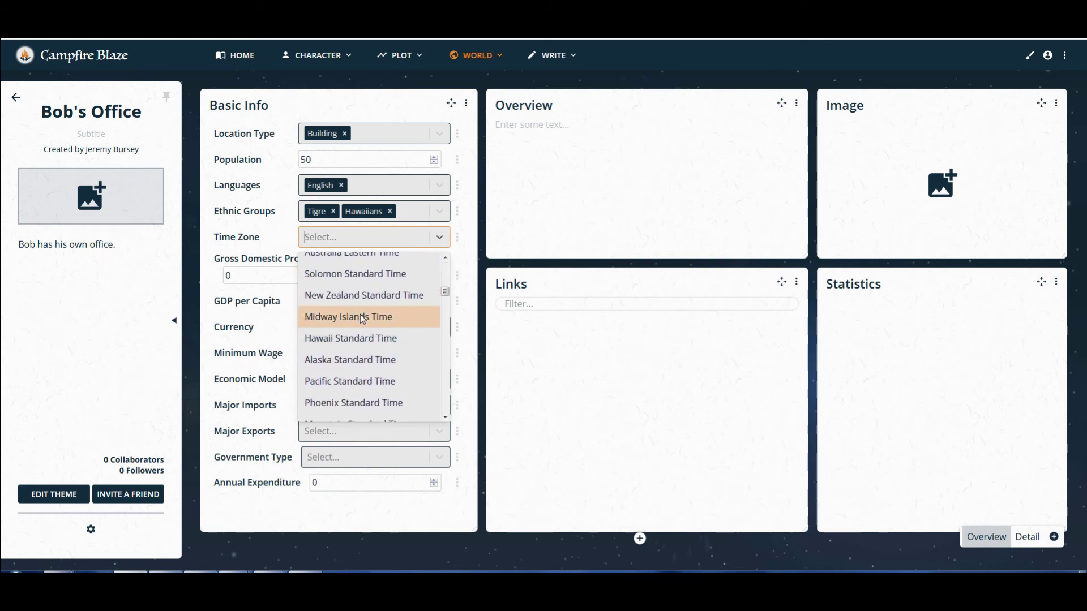
pyautogui.click(358, 339)
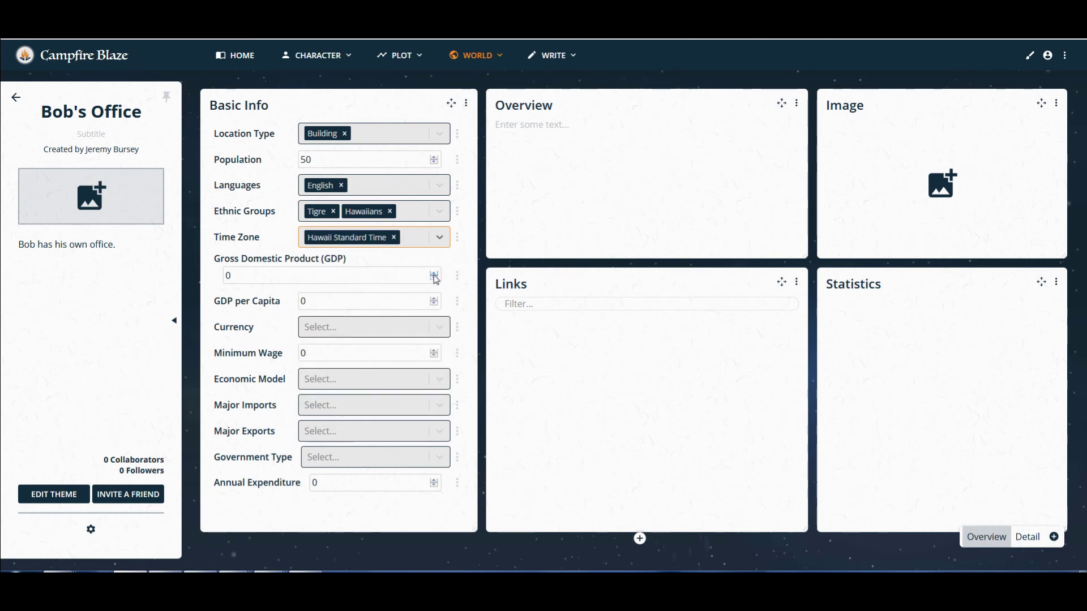
# Set the Gross Domestic Product (GDP) of Bob's Office to 1500000.
pyautogui.click(243, 276)
pyautogui.moveTo(229, 276); pyautogui.dragTo(210, 278)
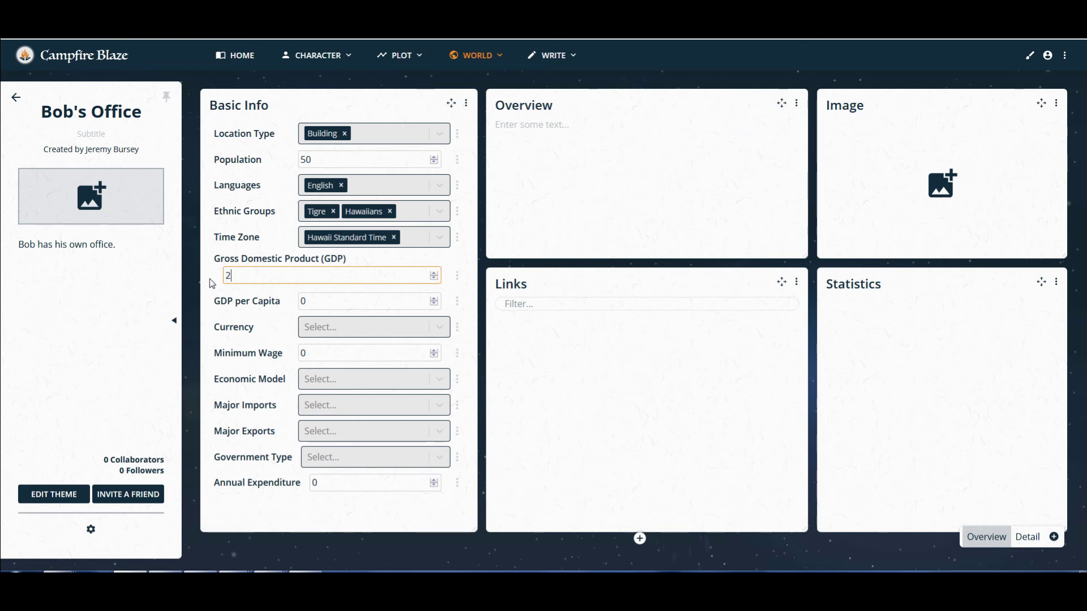
pyautogui.press('BackSpace')
pyautogui.write('15000000')
pyautogui.press('BackSpace')
# Try to set the location's Currency to Dollars.
pyautogui.click(347, 328)
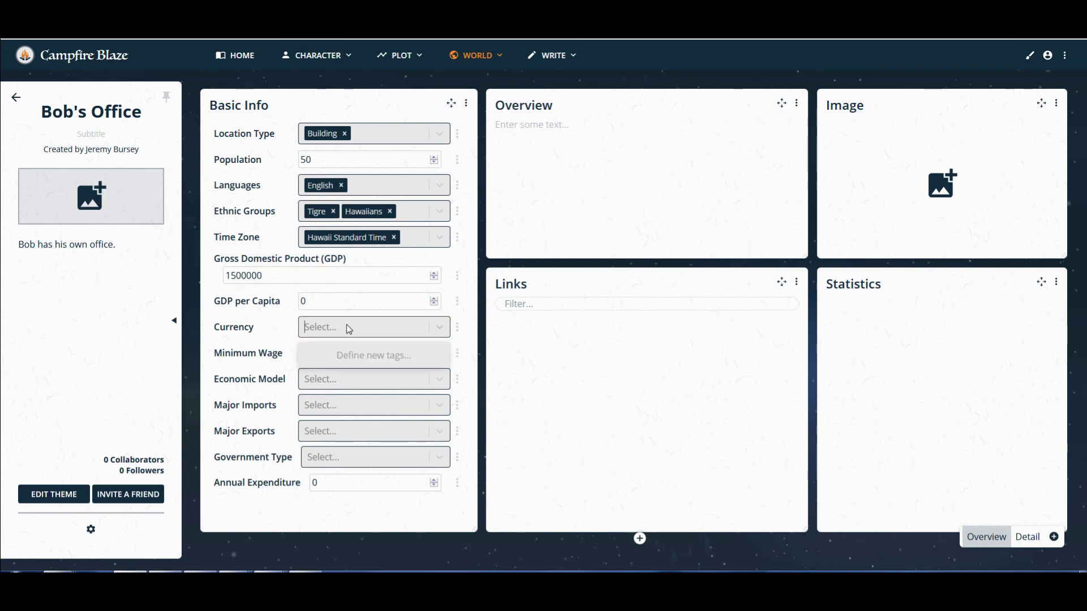
pyautogui.click(440, 331)
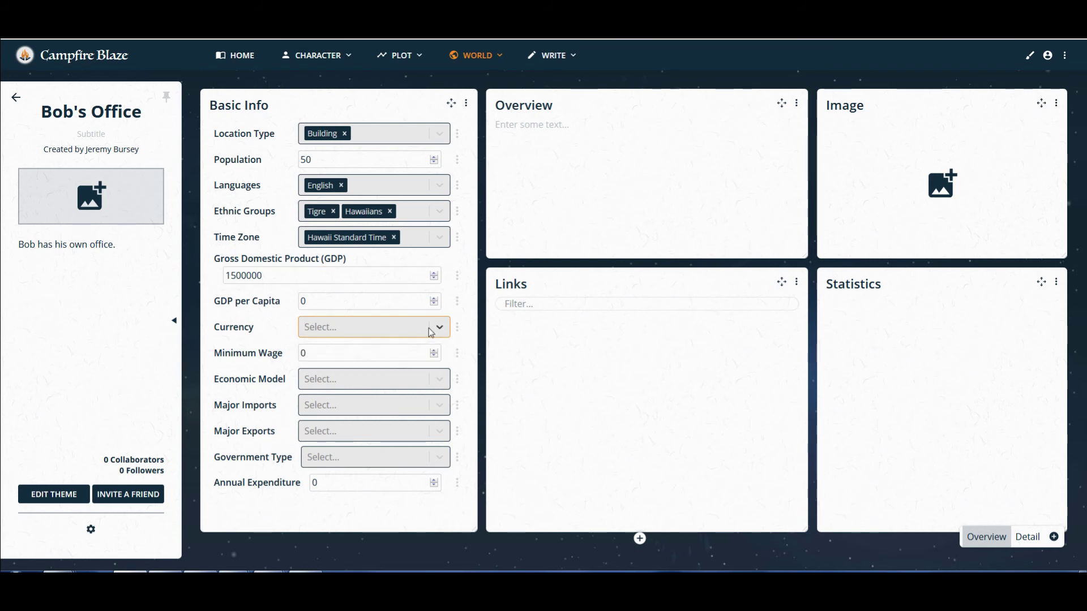
pyautogui.click(358, 330)
pyautogui.write('Dollars')
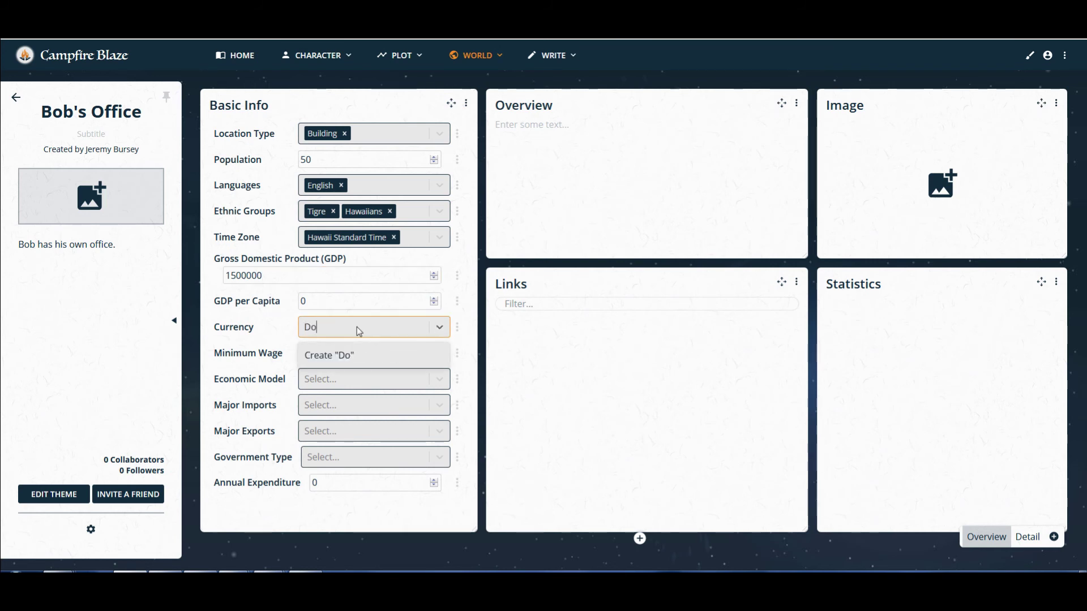
# Set the location's Economic Model to Capitalism in Basic Info.
pyautogui.click(336, 383)
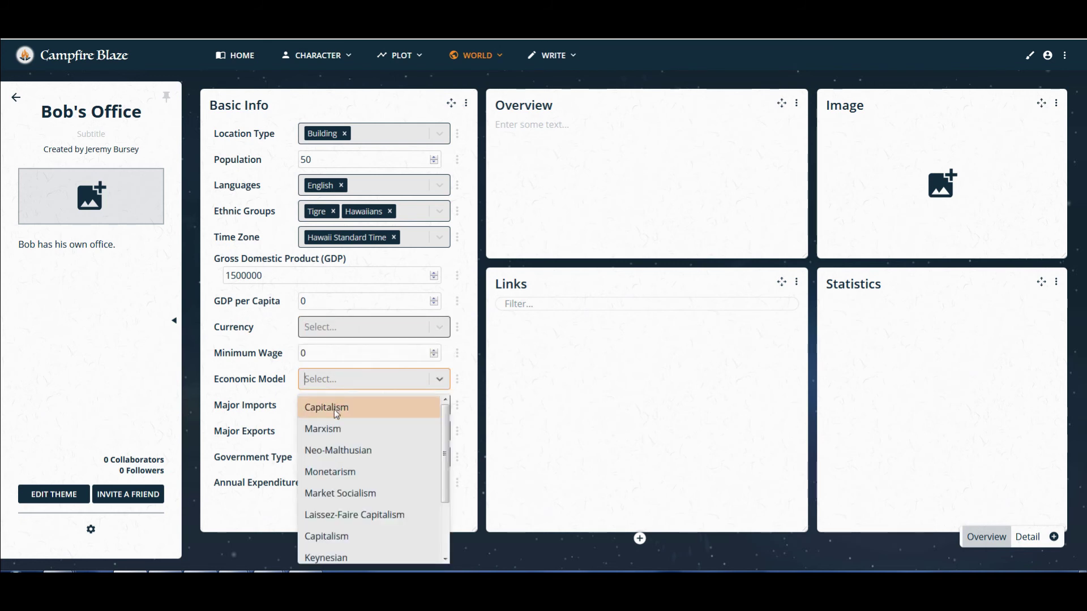
pyautogui.click(337, 405)
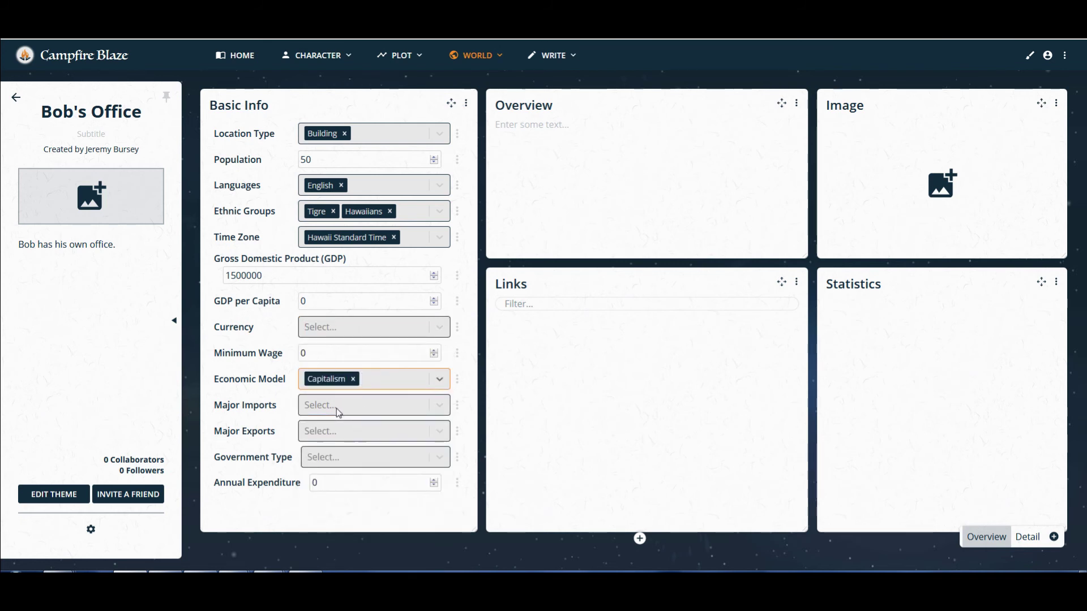
# Add Coconuts as a custom entry in the location's Major Imports and remove it again.
pyautogui.click(368, 411)
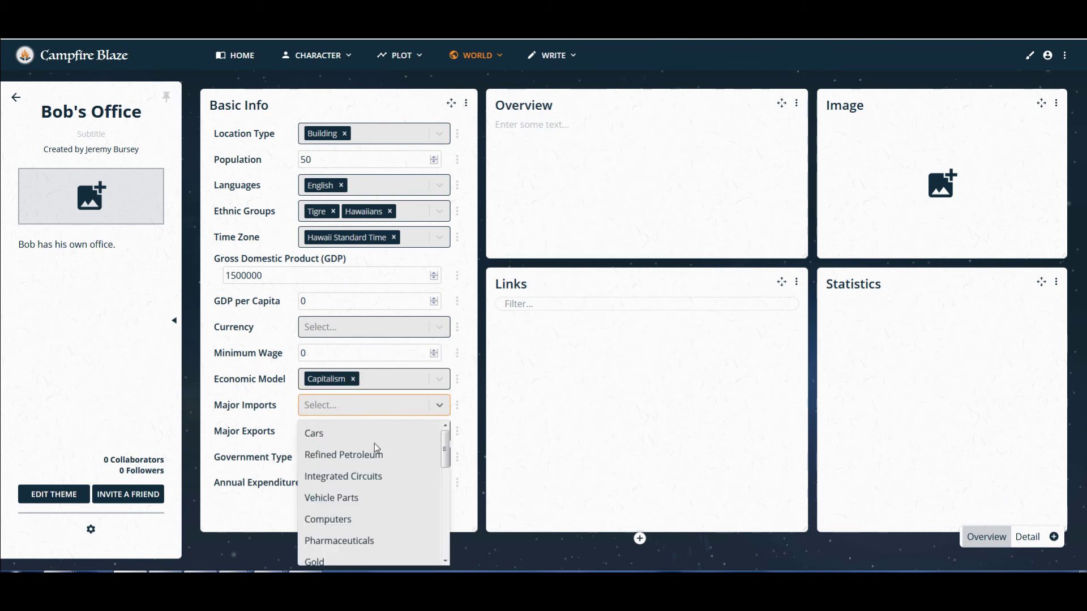
pyautogui.scroll(-5, 406, 474)
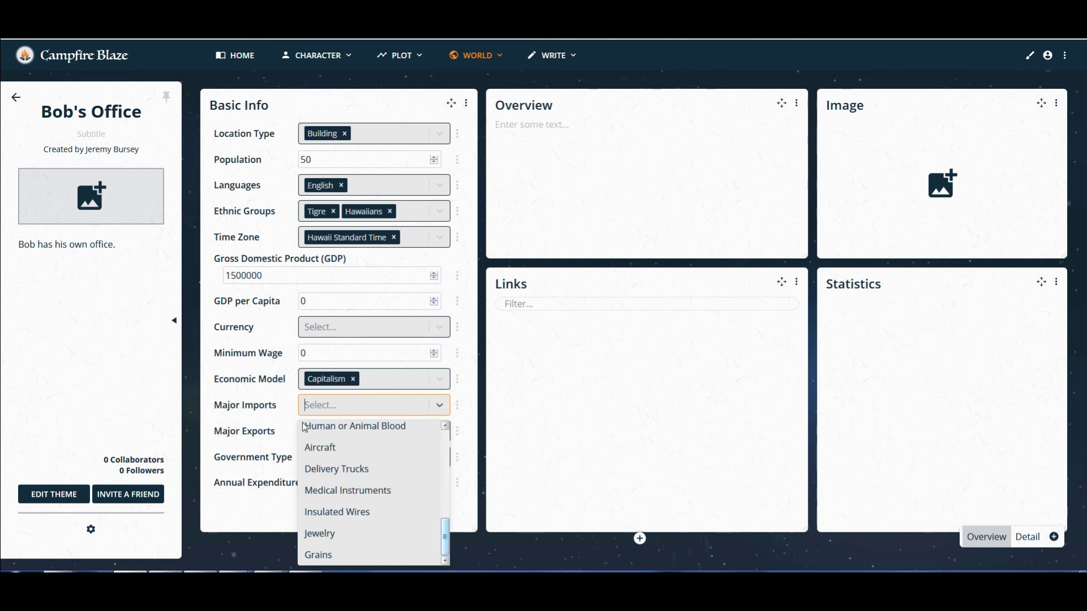
pyautogui.write('Coco')
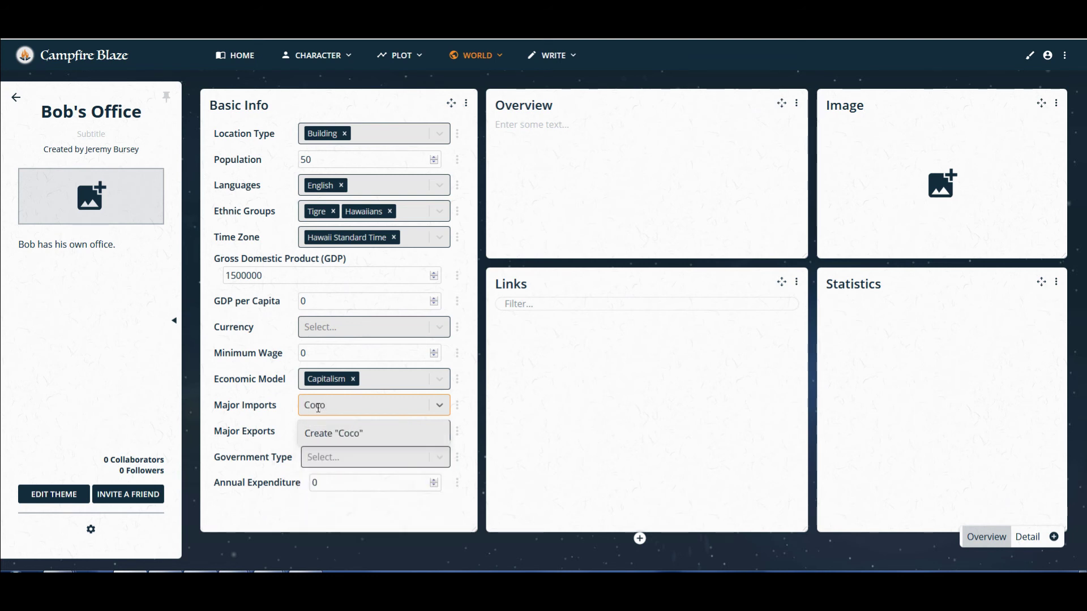
pyautogui.write('nuts')
pyautogui.press('Return')
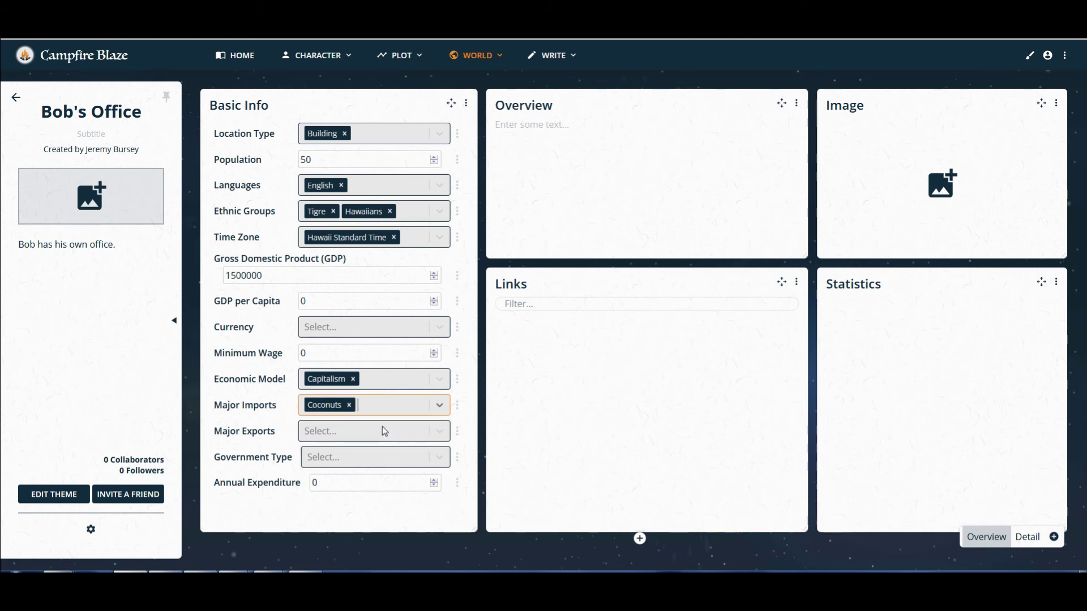
pyautogui.click(350, 406)
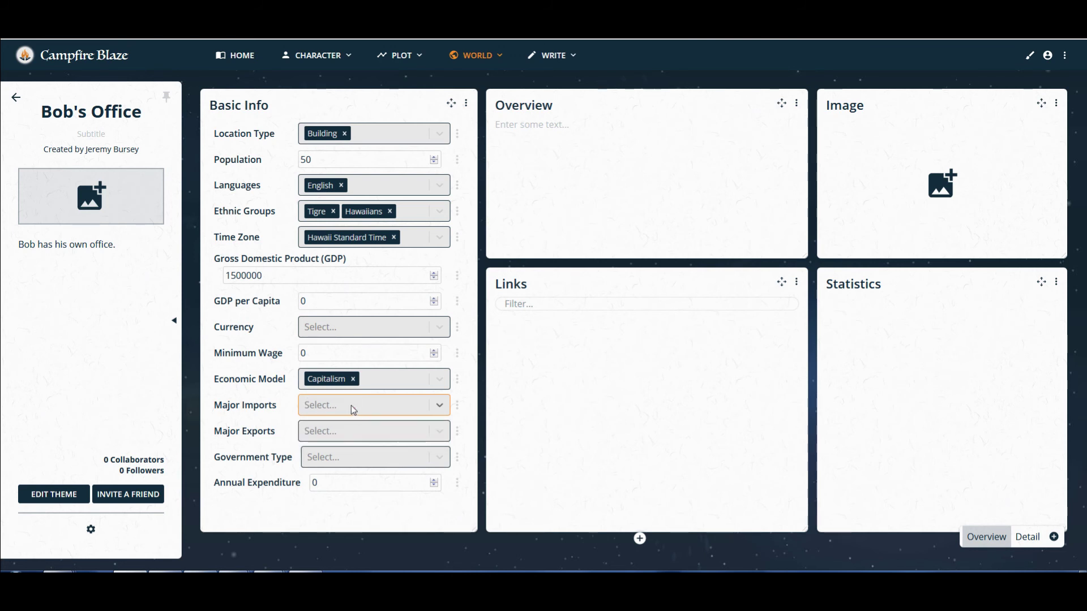
# Create Tourism as the location's Major Imports entry and Coconuts as its Major Exports entry.
pyautogui.write('Tourism')
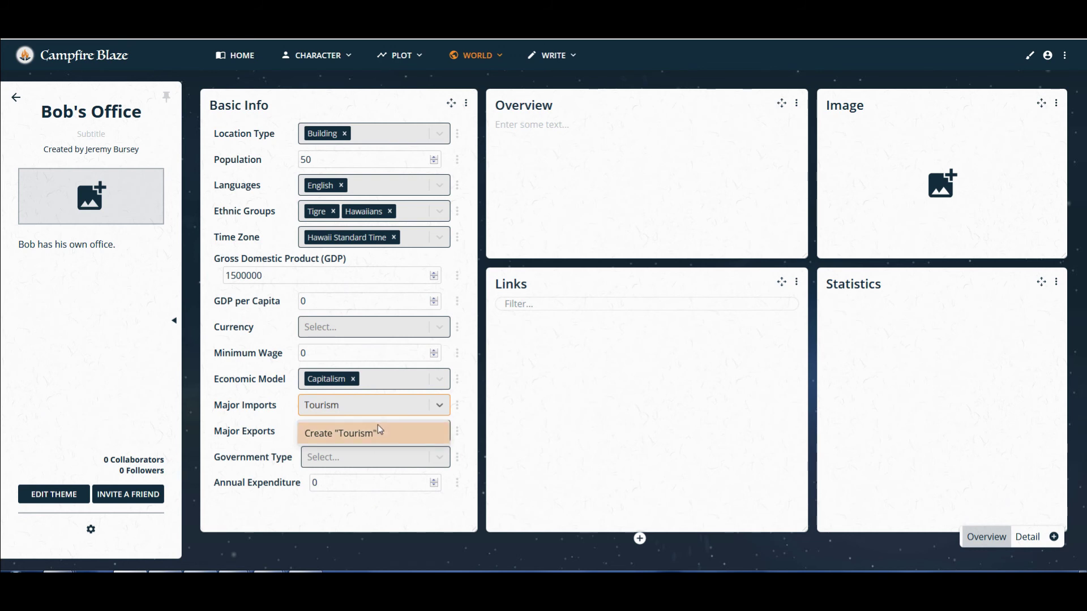
pyautogui.click(367, 433)
pyautogui.click(364, 433)
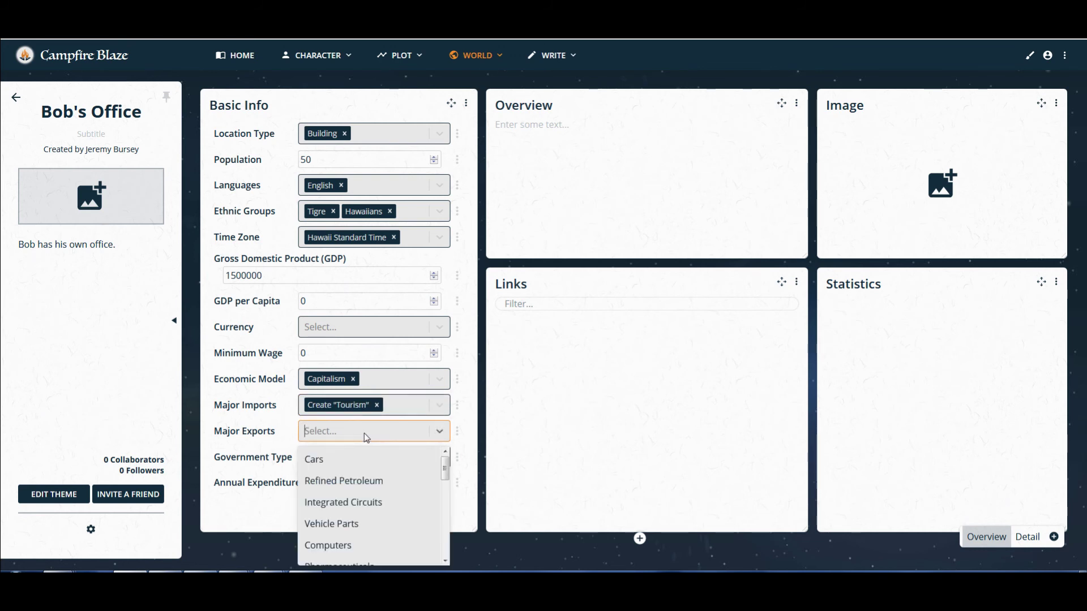
pyautogui.write('Coc')
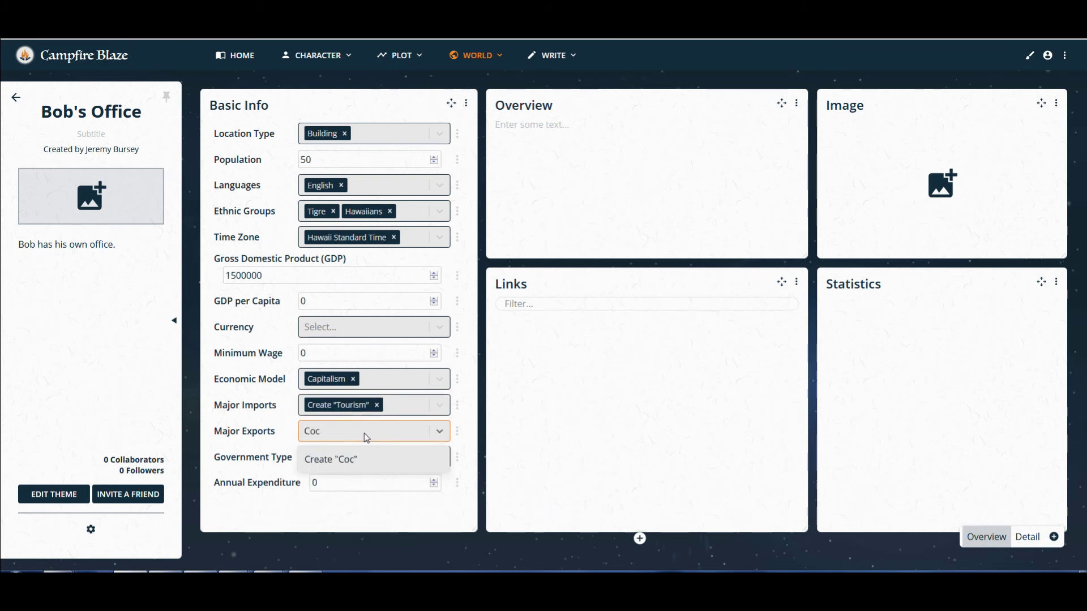
pyautogui.write('onuts')
pyautogui.press('Return')
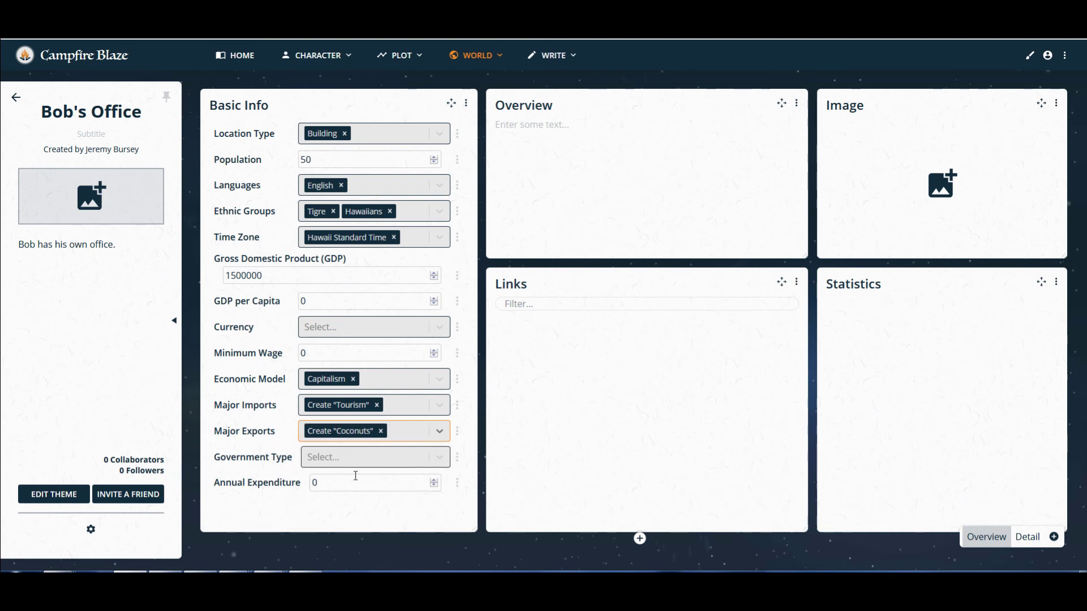
# Set the location's Government Type to Anarchy and its Annual Expenditure to 1499999.
pyautogui.click(341, 459)
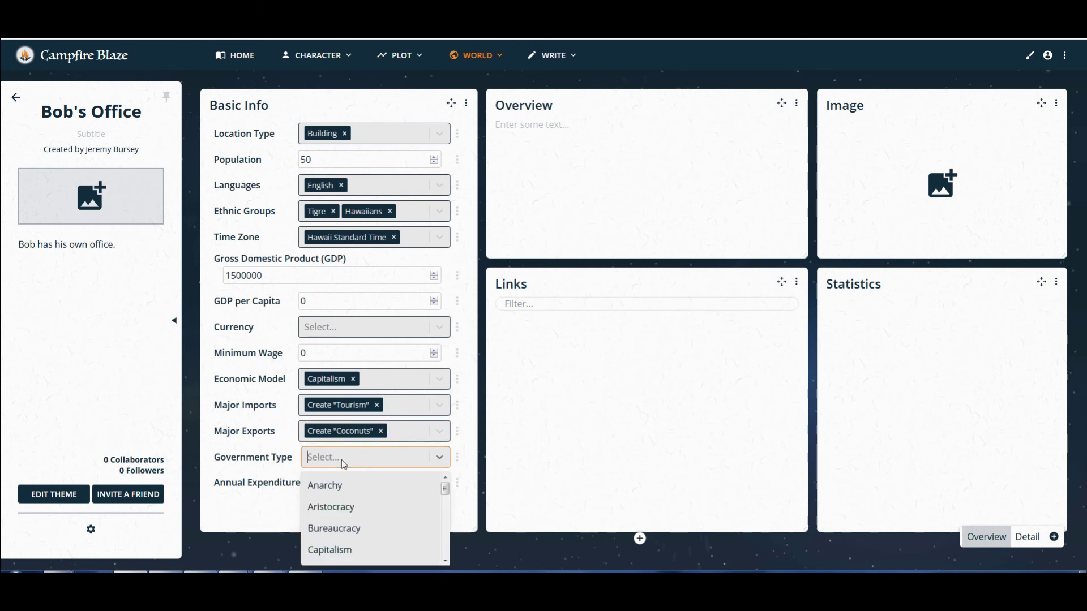
pyautogui.click(331, 491)
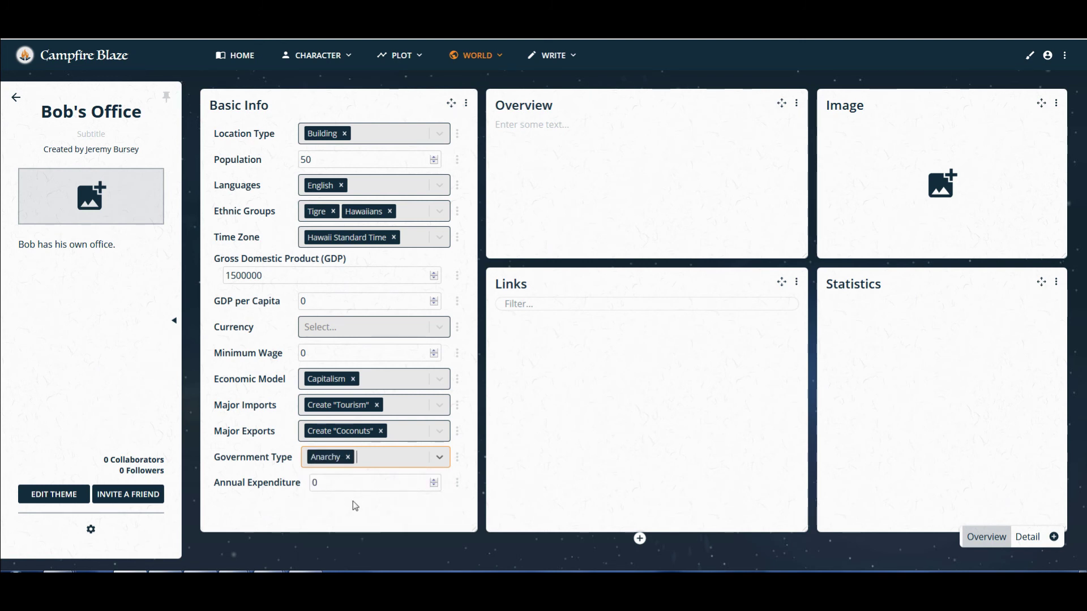
pyautogui.click(325, 483)
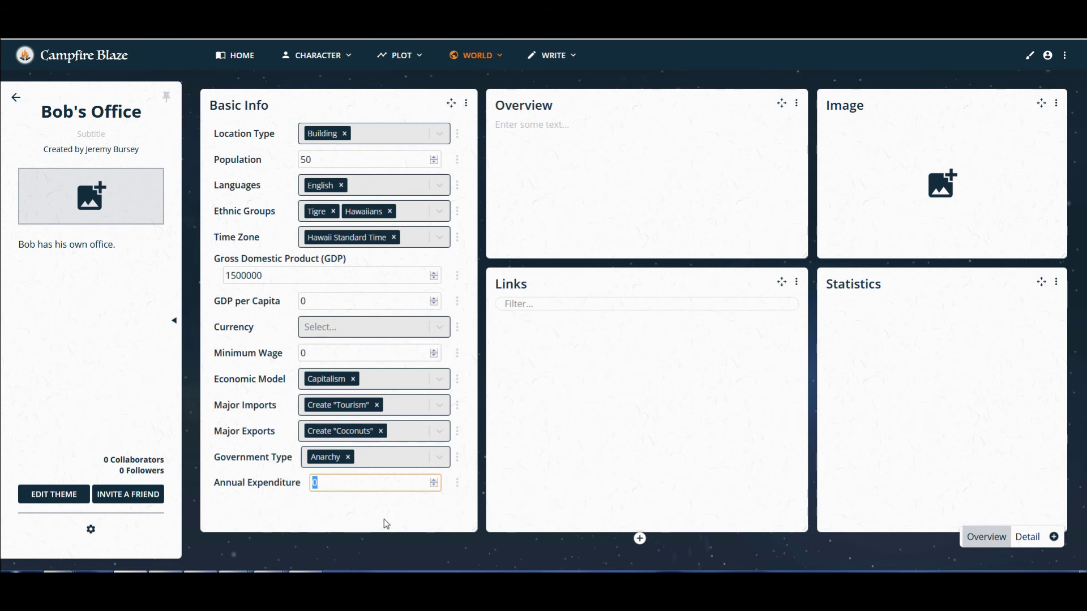
pyautogui.write('1499999')
pyautogui.click(322, 508)
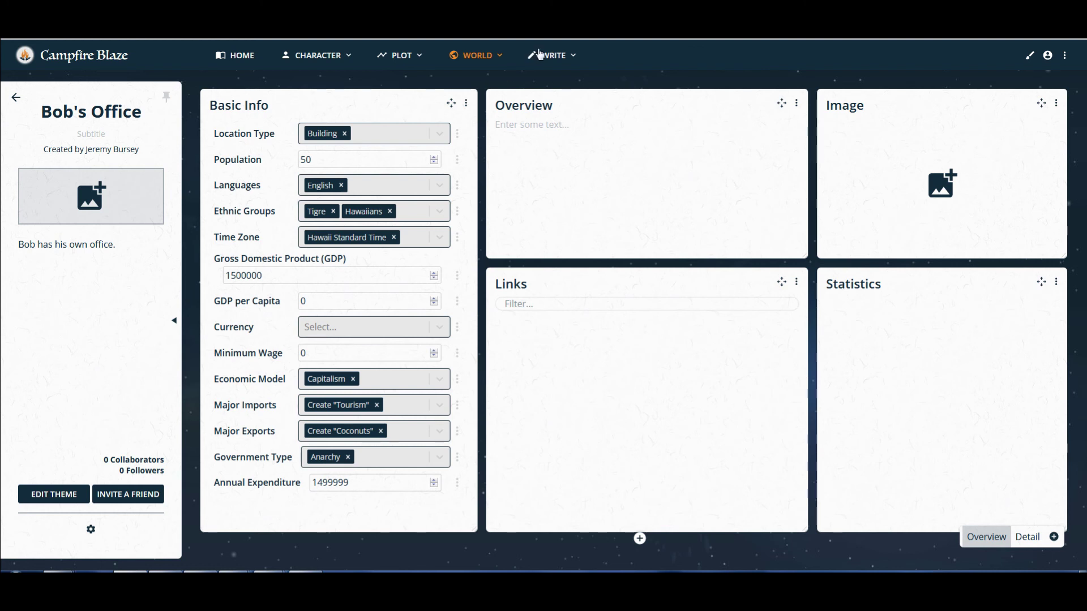
# Look over the available world tools and open the Novel Writer module.
pyautogui.click(495, 59)
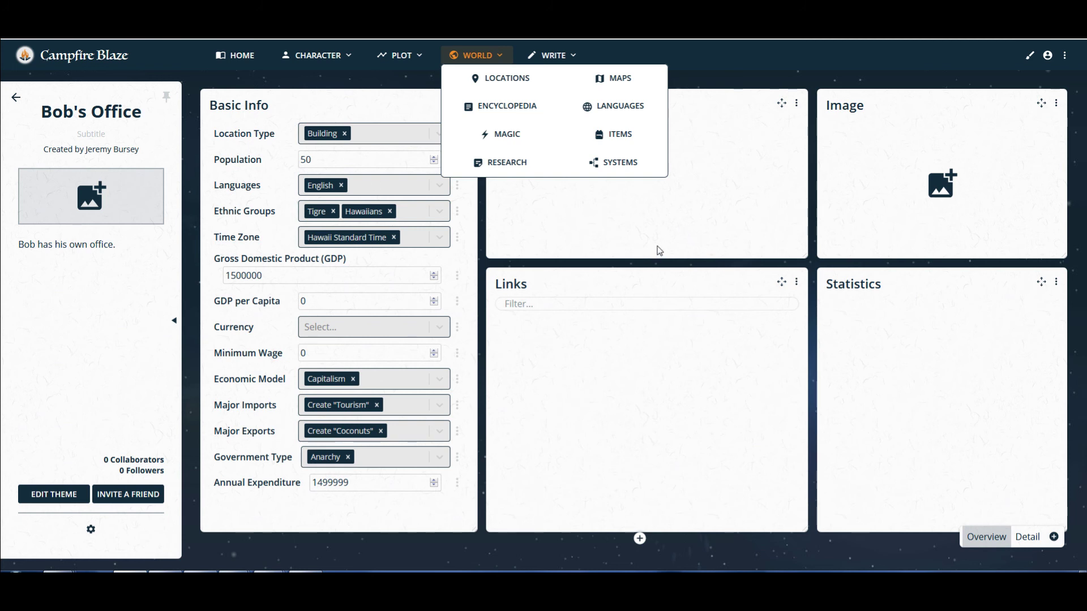
pyautogui.click(703, 82)
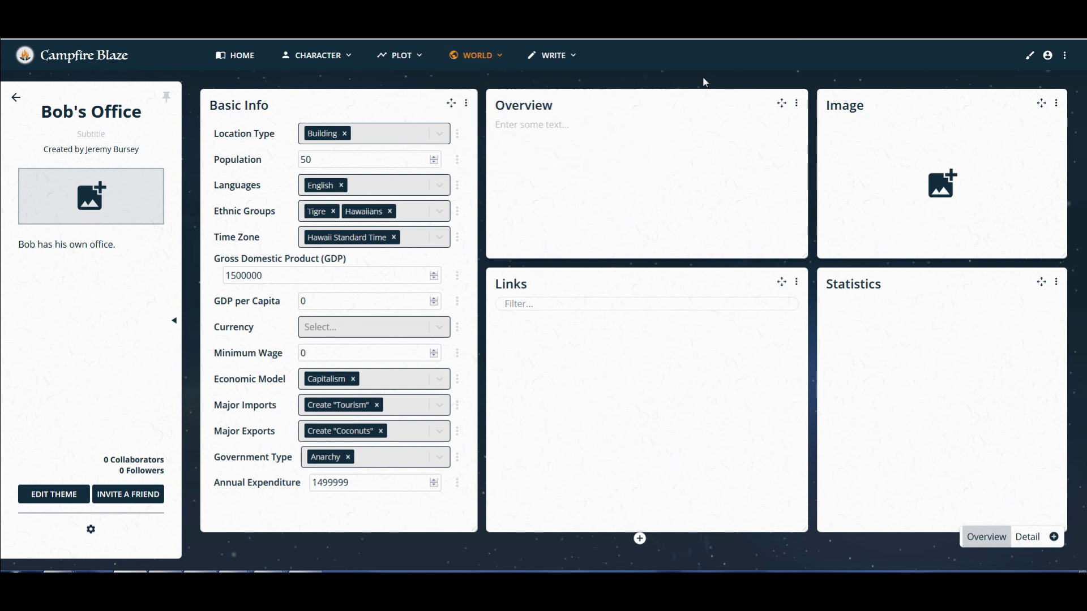
pyautogui.click(579, 56)
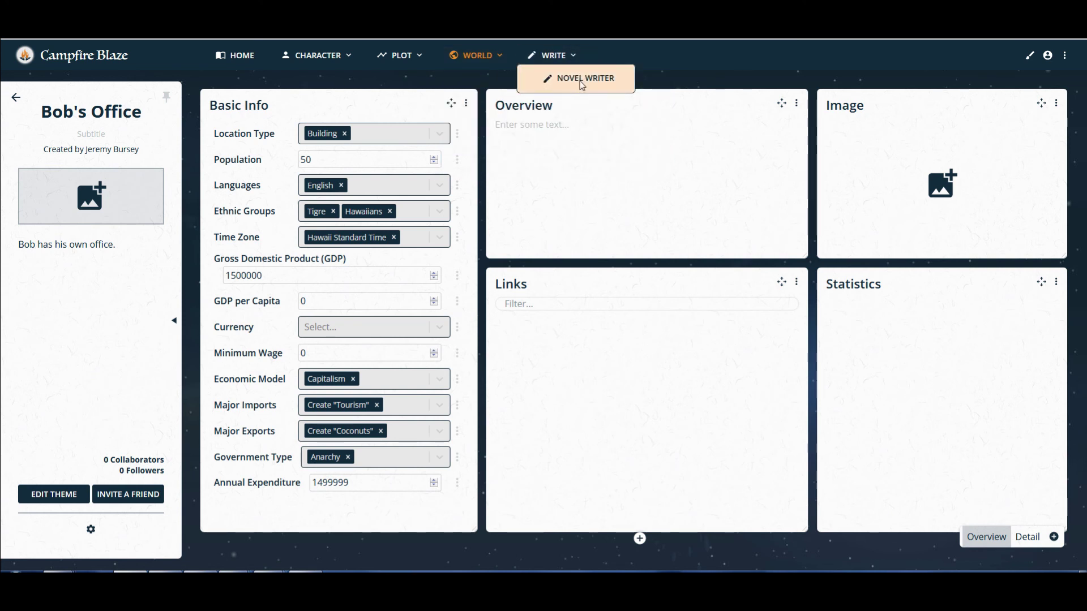
pyautogui.click(581, 82)
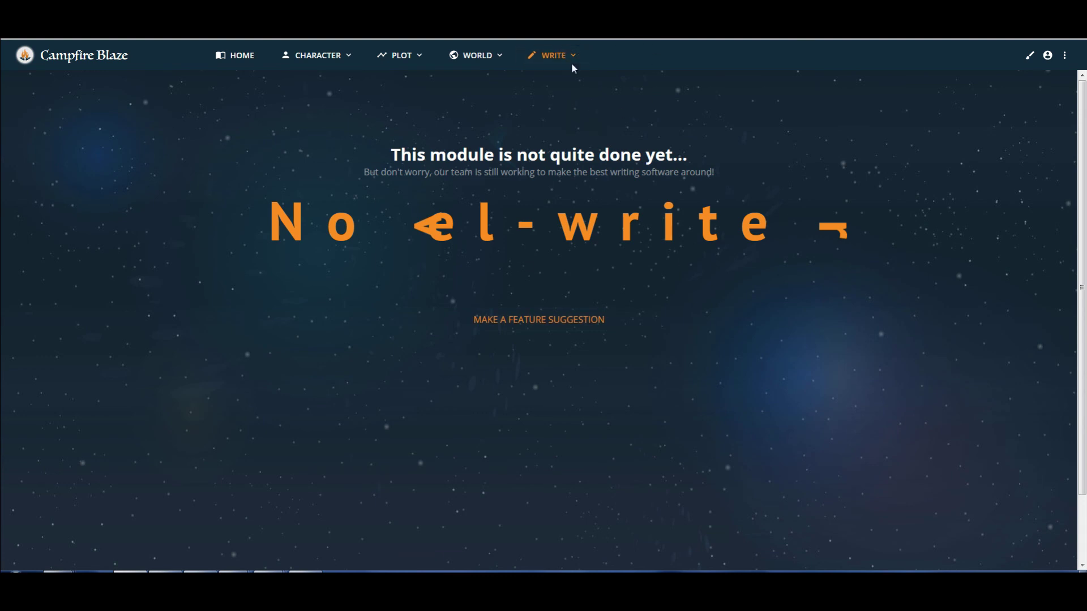
# View the Maps section of the world tools and return to the project's home page.
pyautogui.click(491, 57)
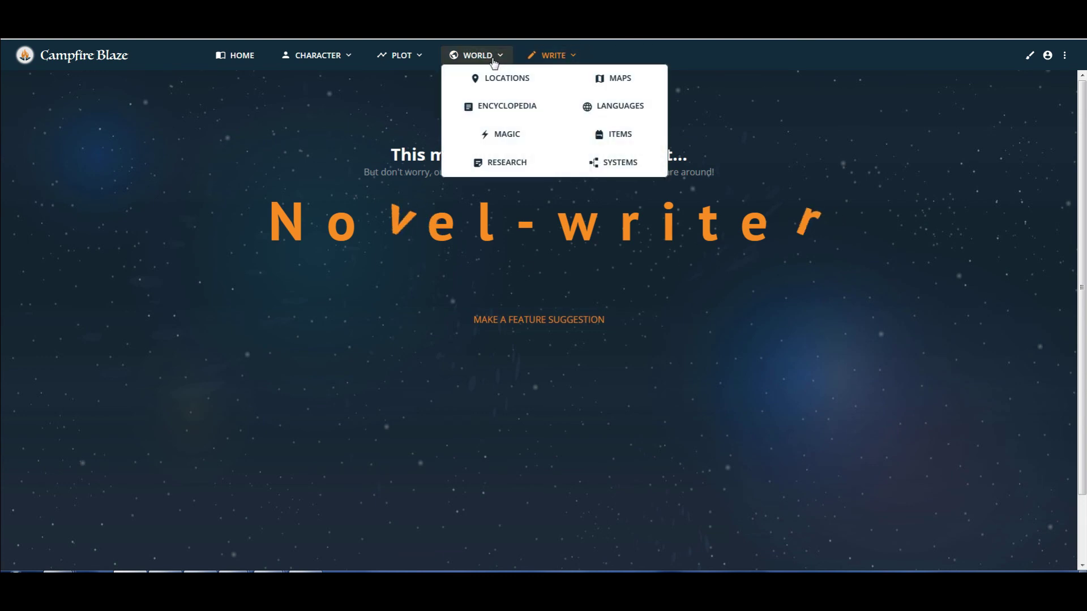
pyautogui.click(615, 84)
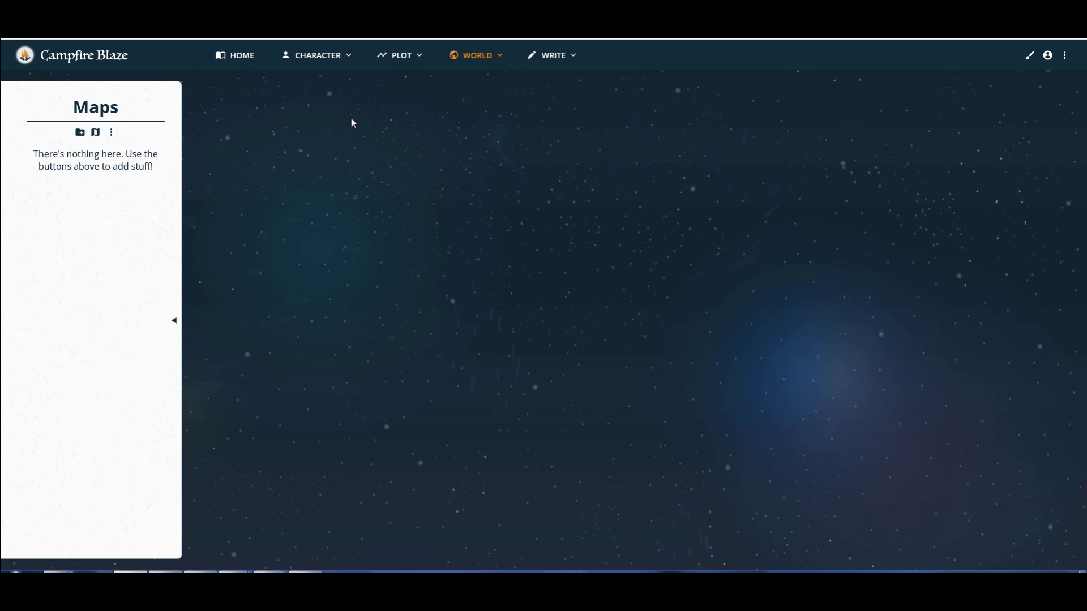
pyautogui.click(243, 67)
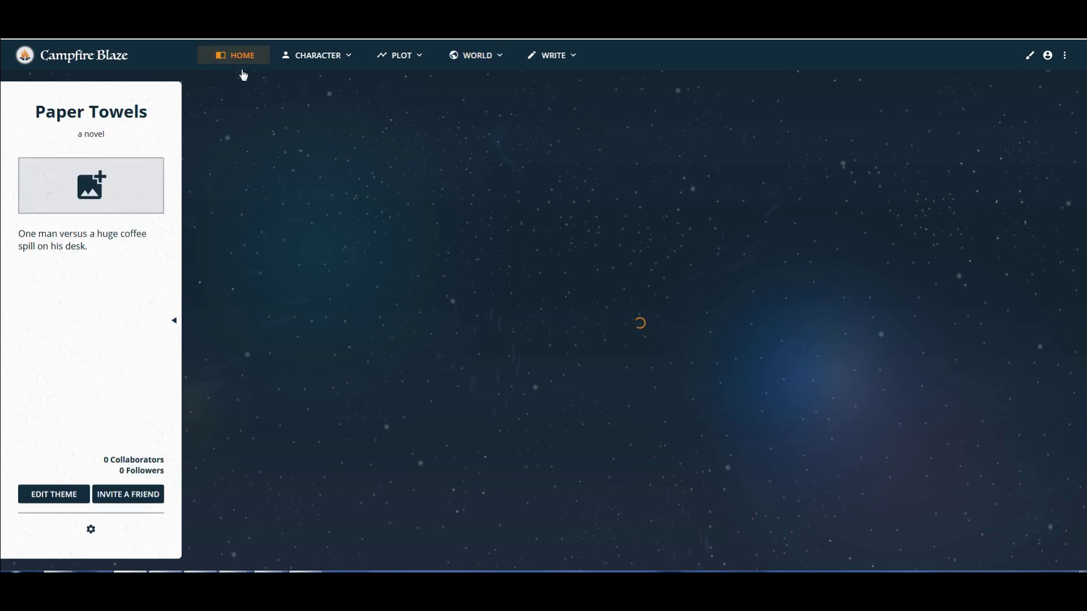